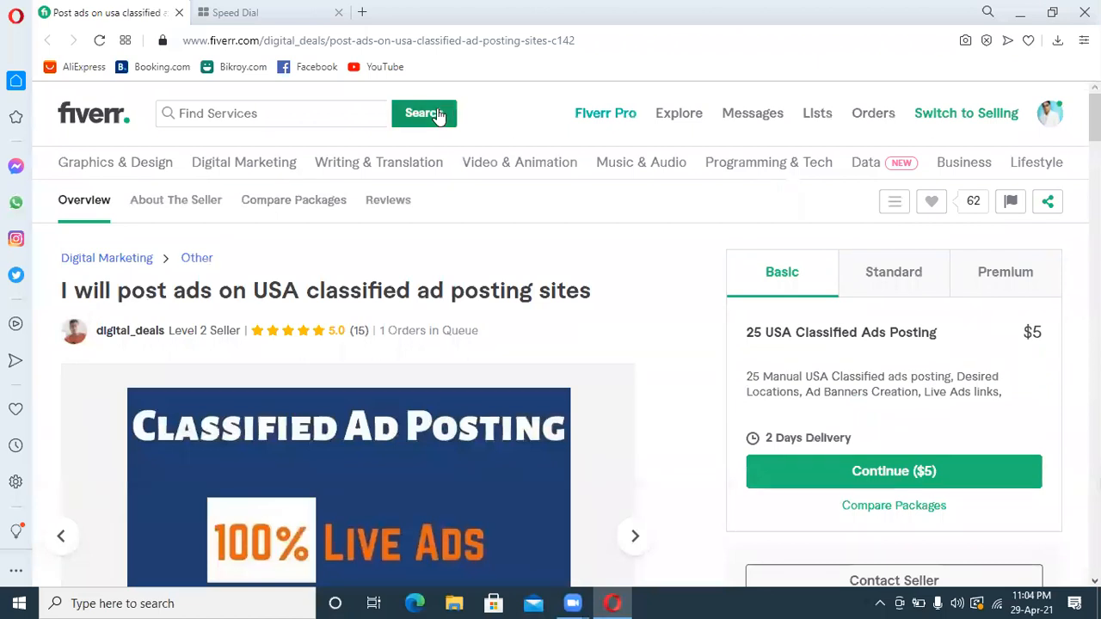
Search the marketplace for "competitor analysis" services
click(308, 107)
text(competitor)
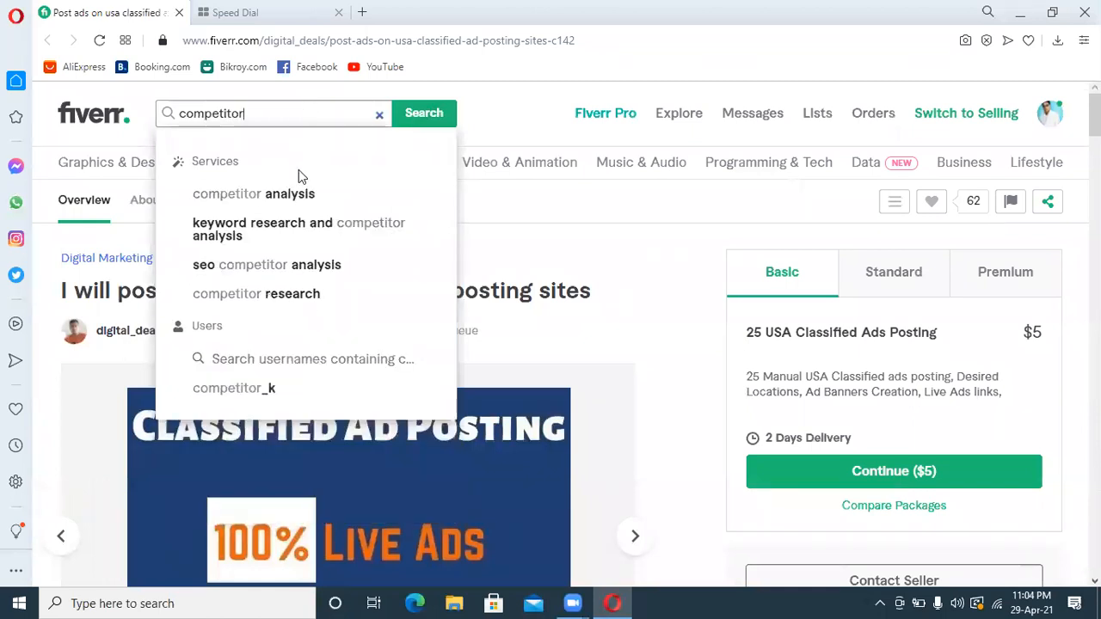
click(288, 204)
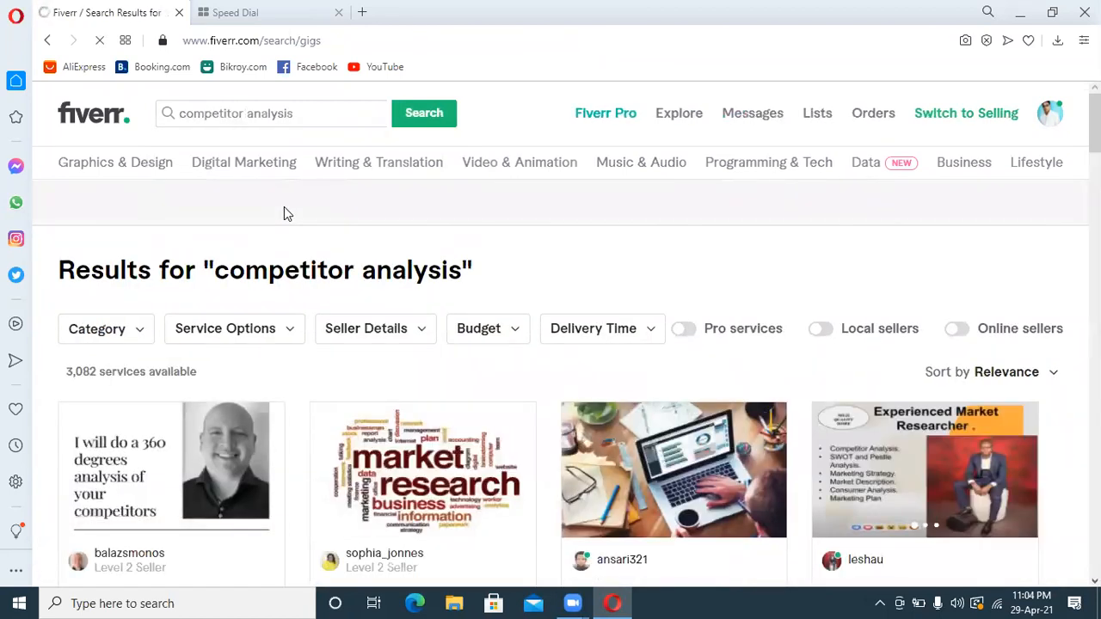
Check the results of the suggested search "competitor research" and return to the "competitor analysis" results
mouse_move(592, 172)
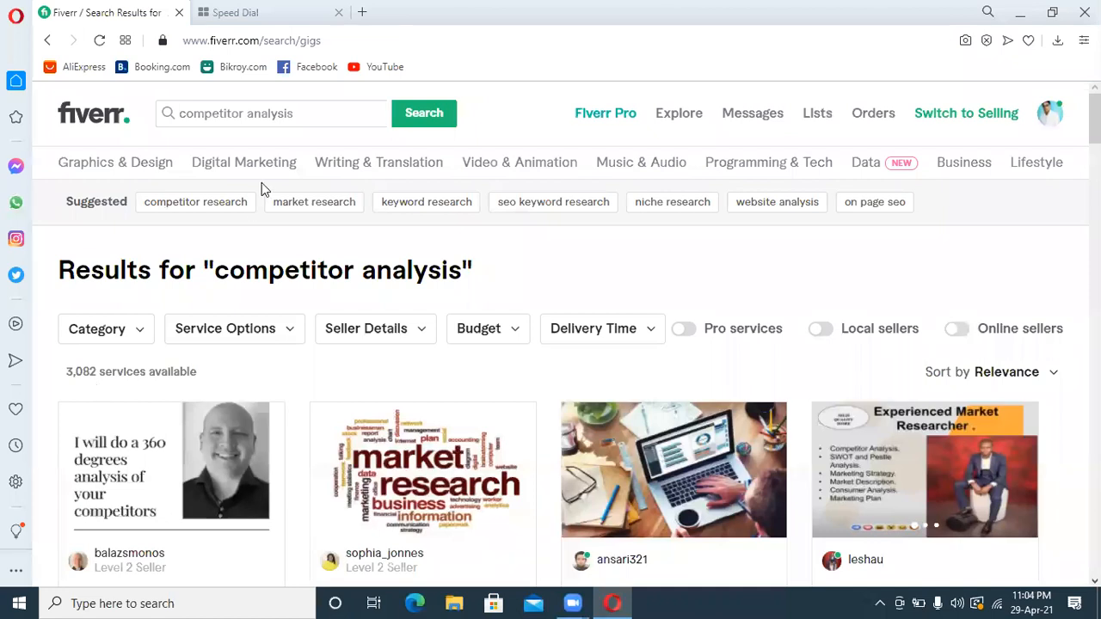
click(215, 206)
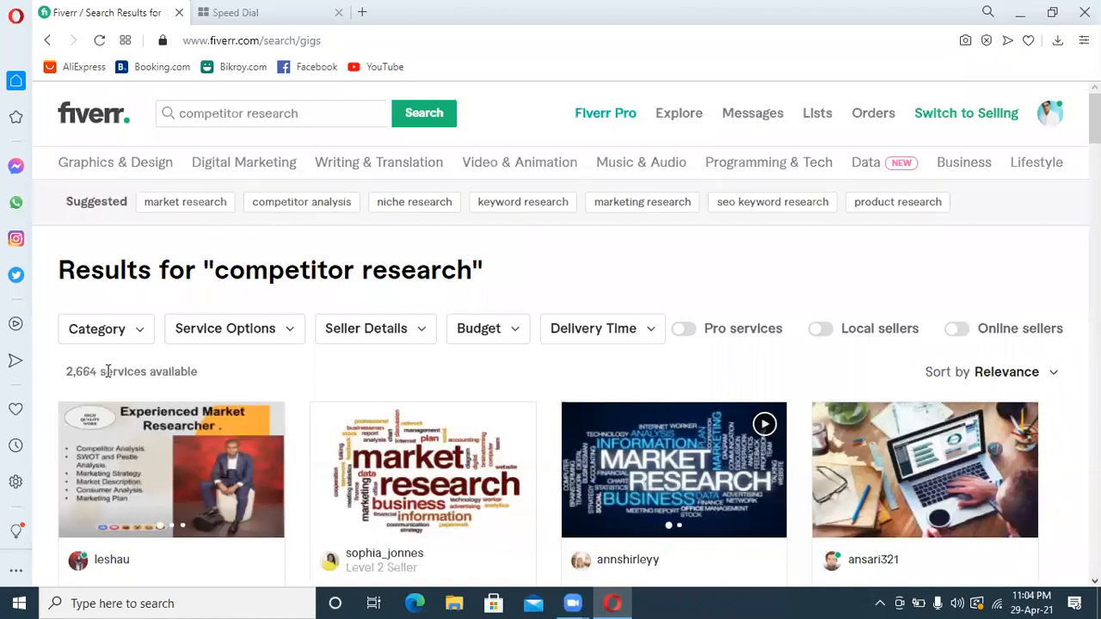
click(297, 212)
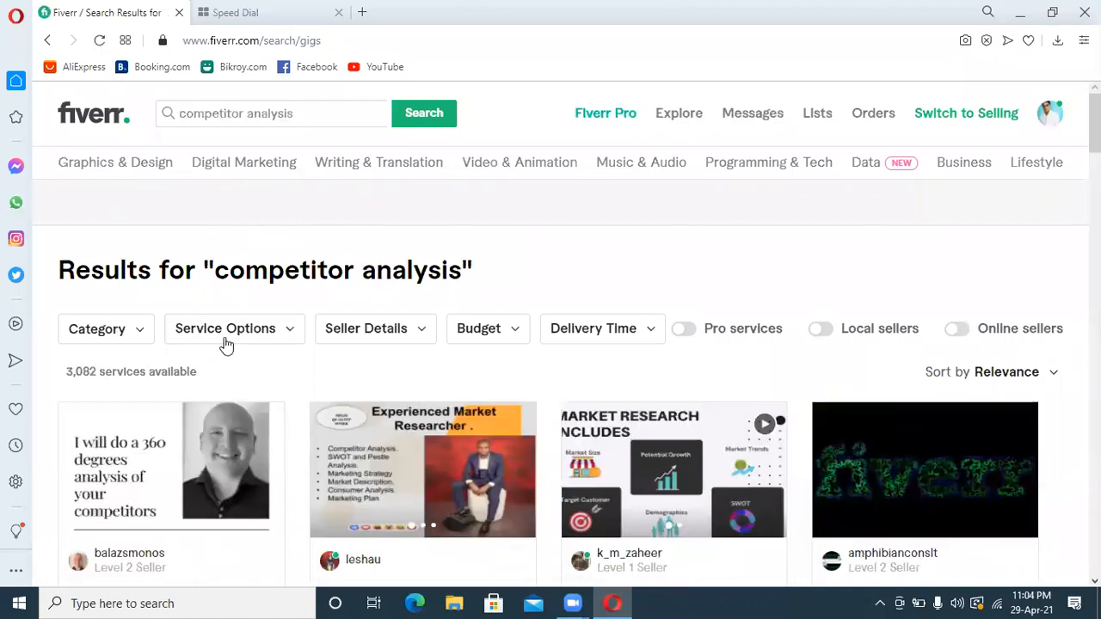
mouse_move(284, 179)
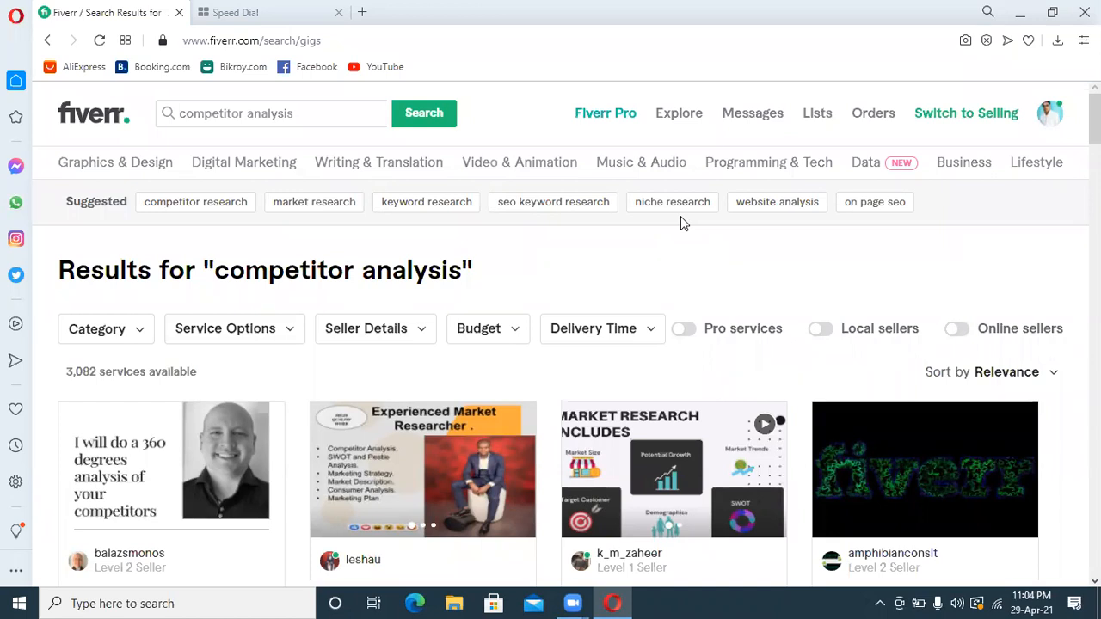
Open the gig "I will do market research, swot, competitor analysis for business plan" and view its Standard and Premium packages
scroll(567, 335, down, 3)
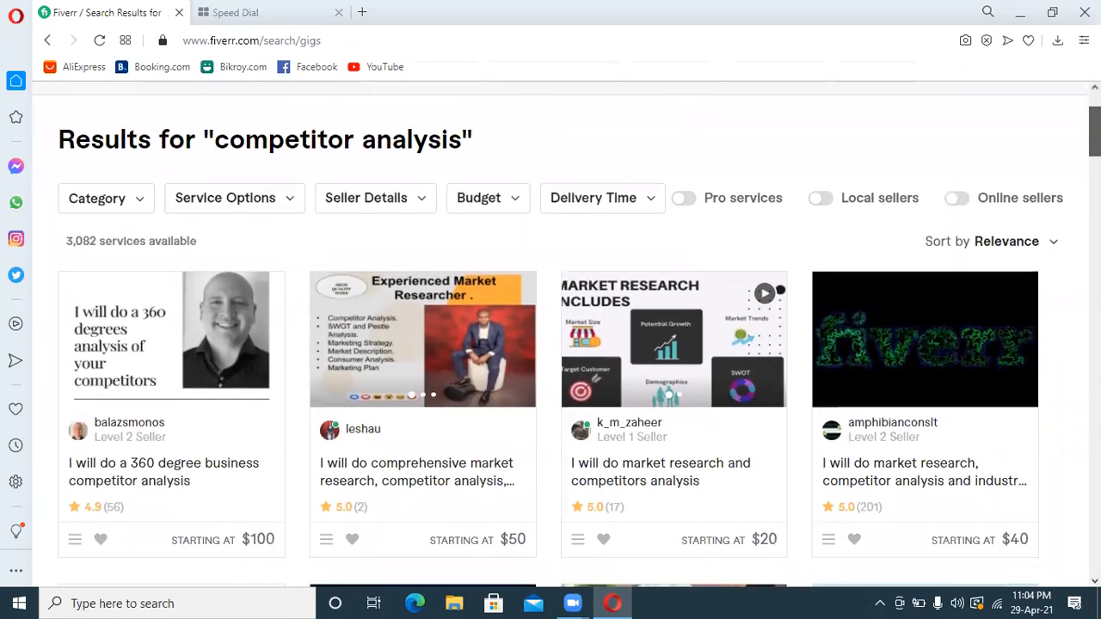
scroll(413, 523, down, 3)
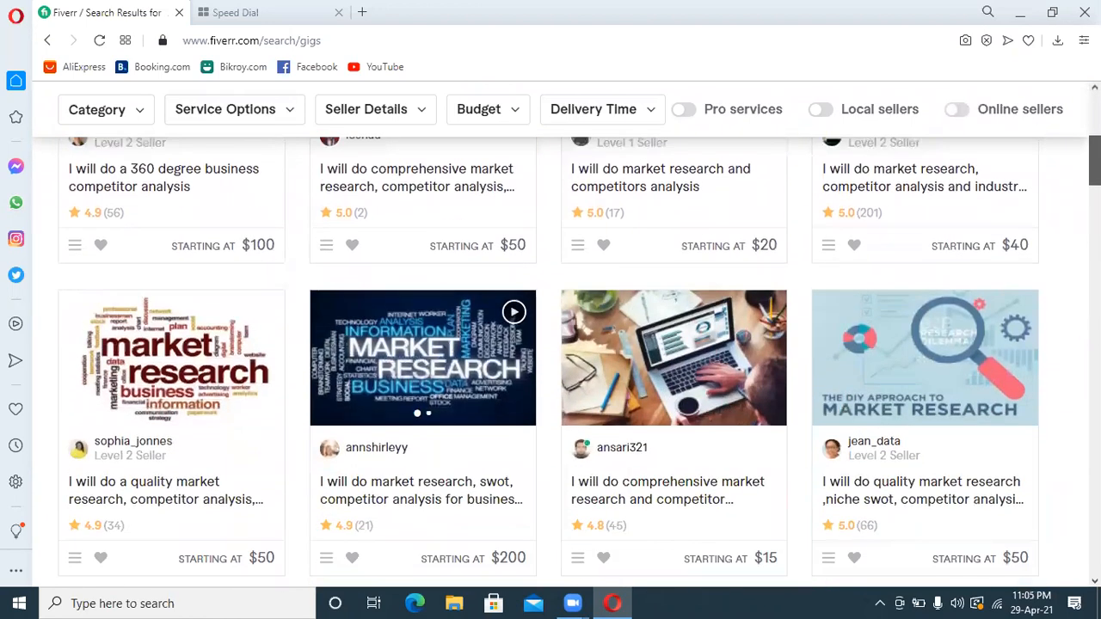
click(397, 480)
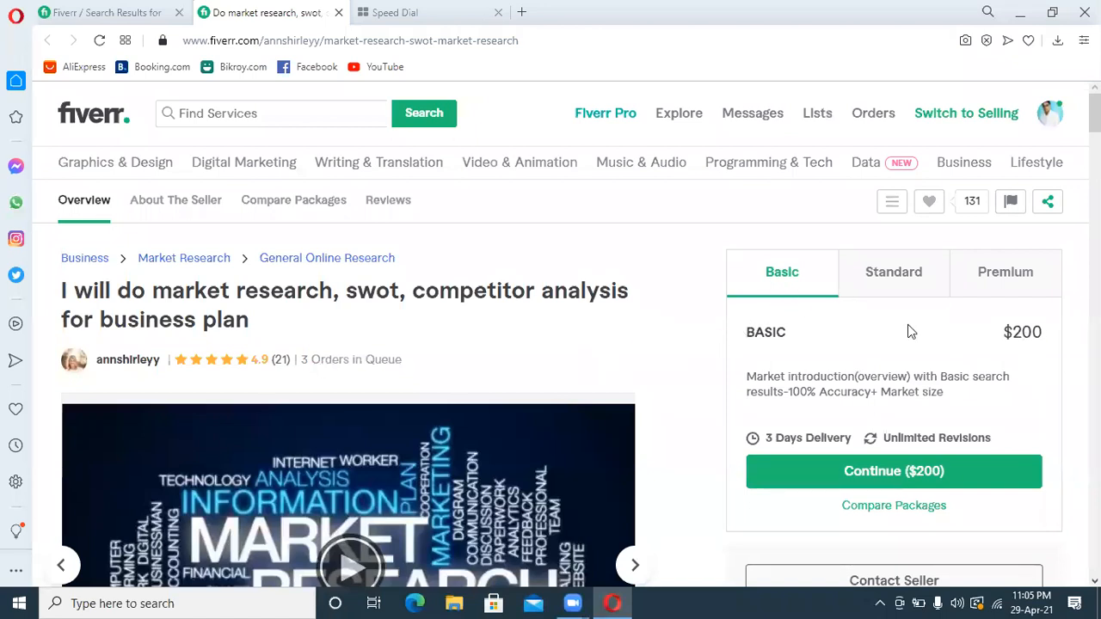
click(924, 272)
click(1002, 286)
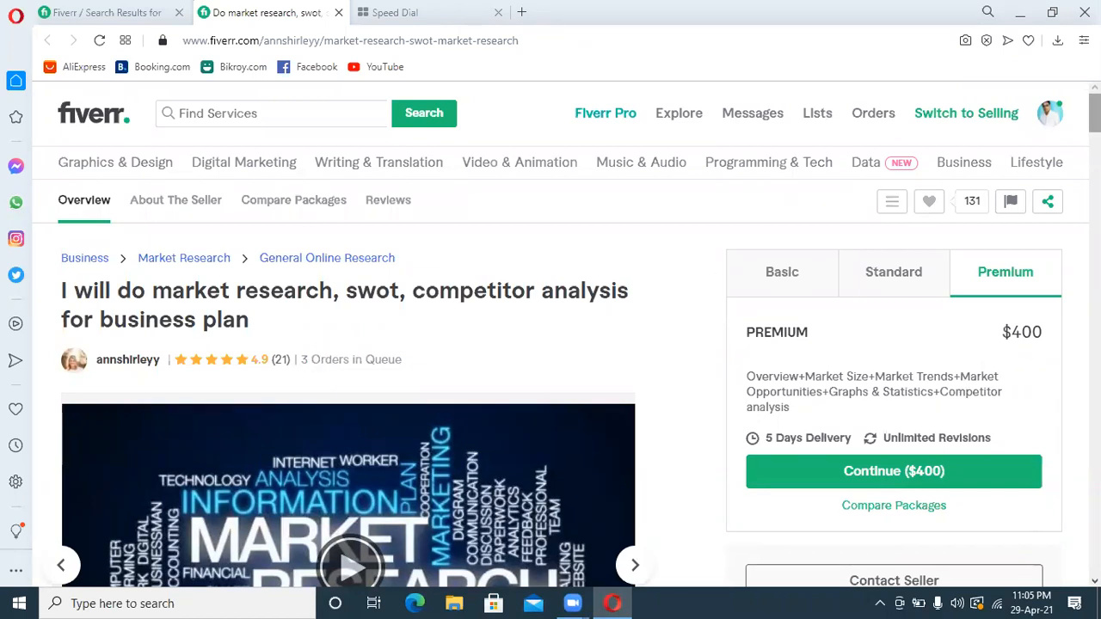
Examine the seller information and buyer reviews of the business plan market research gig, and close it
scroll(319, 343, down, 6)
scroll(319, 343, down, 15)
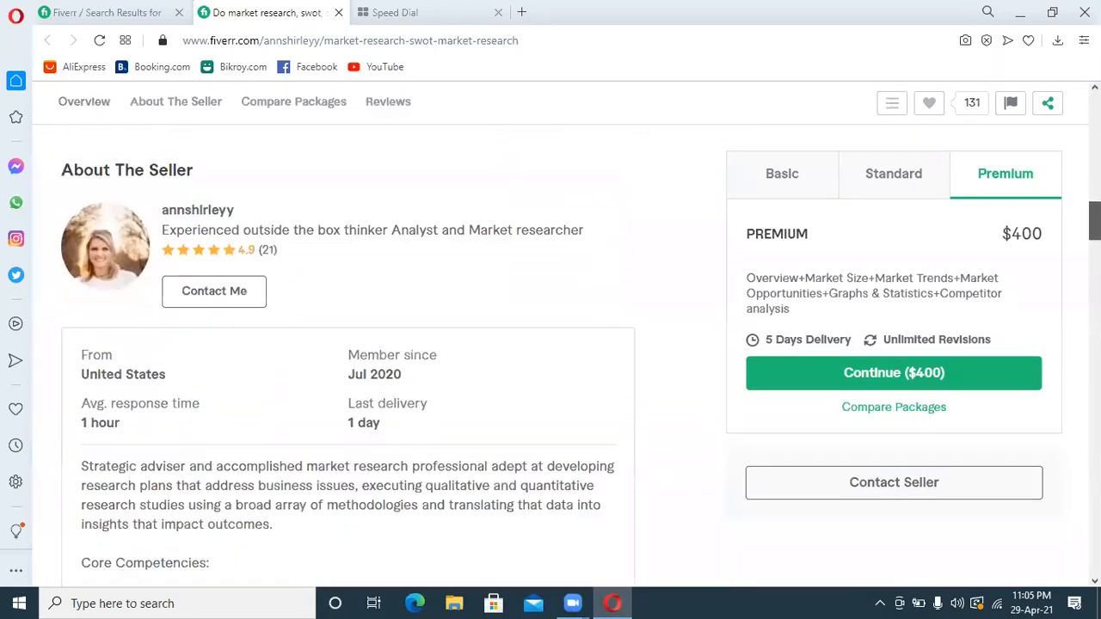
scroll(718, 303, down, 8)
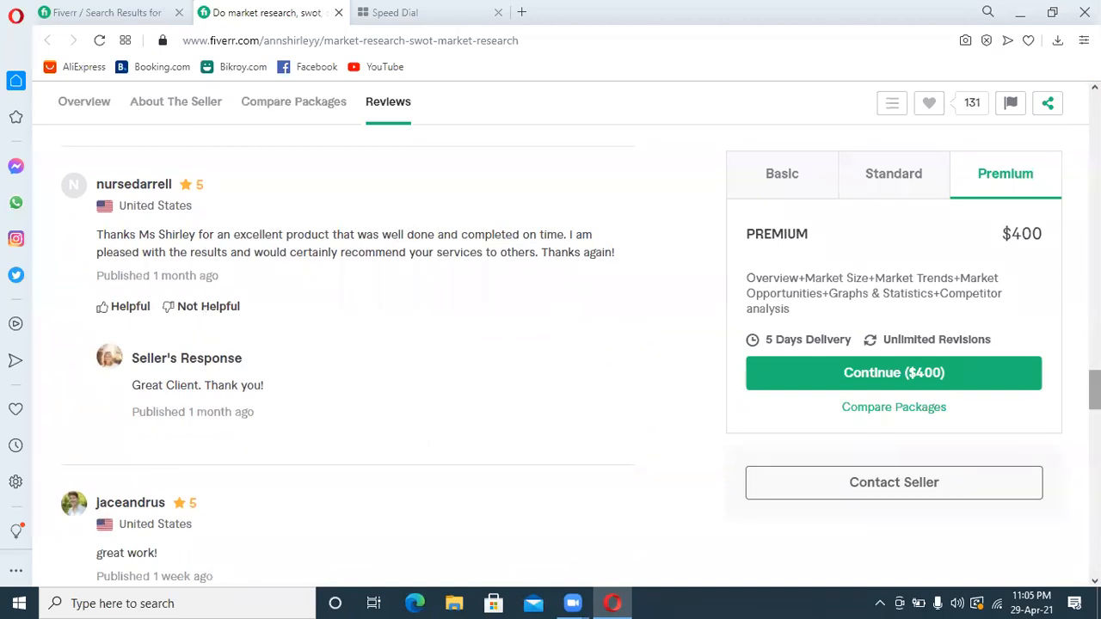
scroll(344, 361, down, 5)
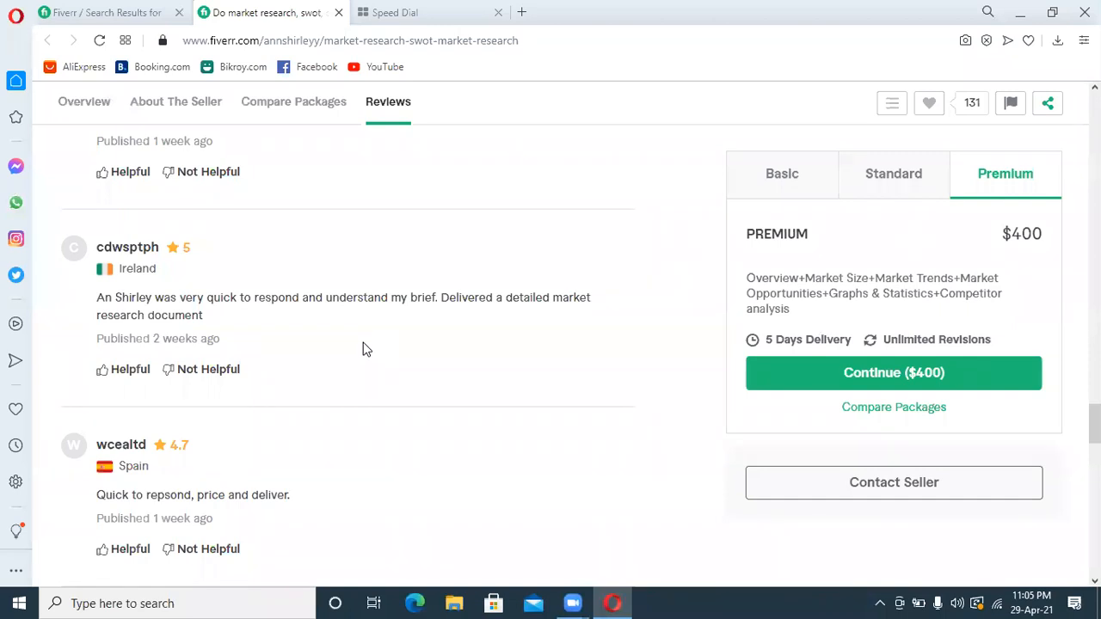
click(337, 13)
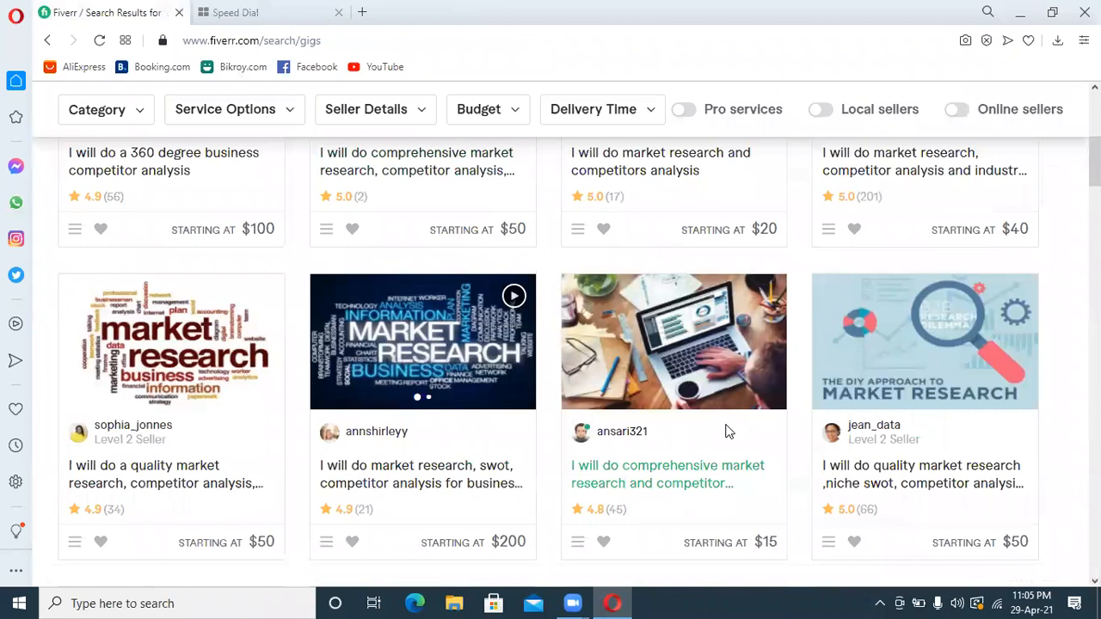
Open the gig "I will do comprehensive market research and competitor analysis", compare its Basic, Standard and Premium packages, and close it
click(651, 476)
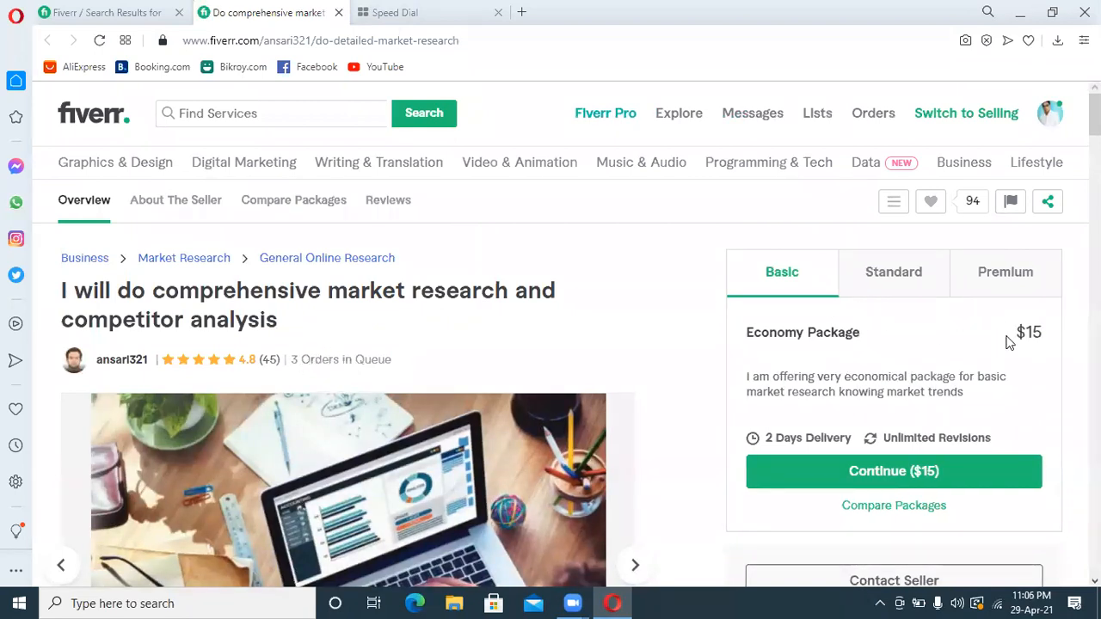
click(862, 281)
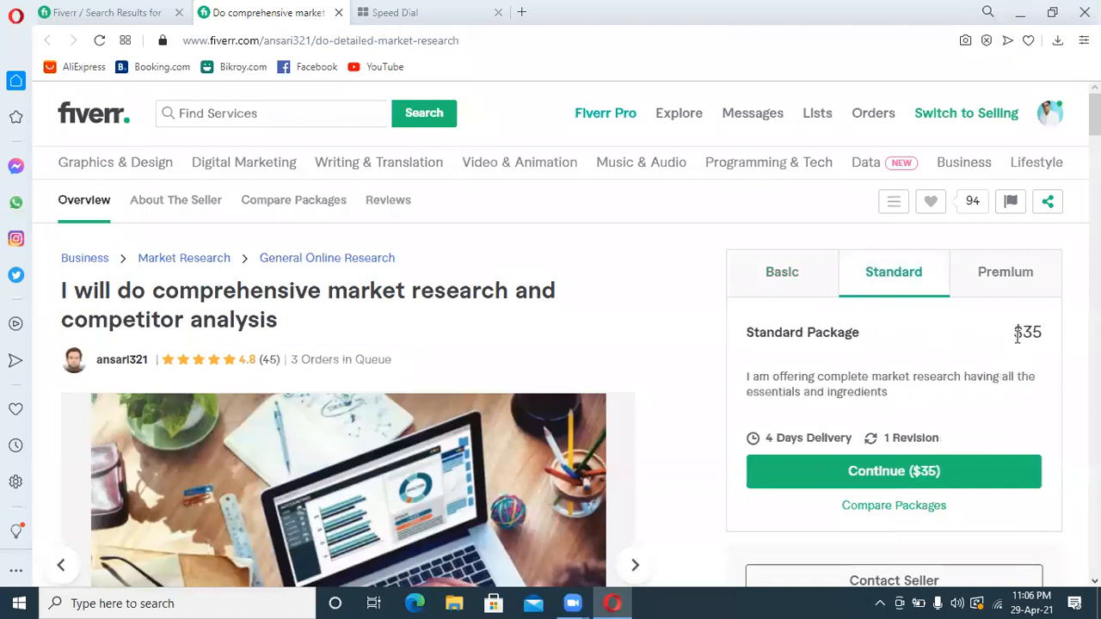
click(987, 280)
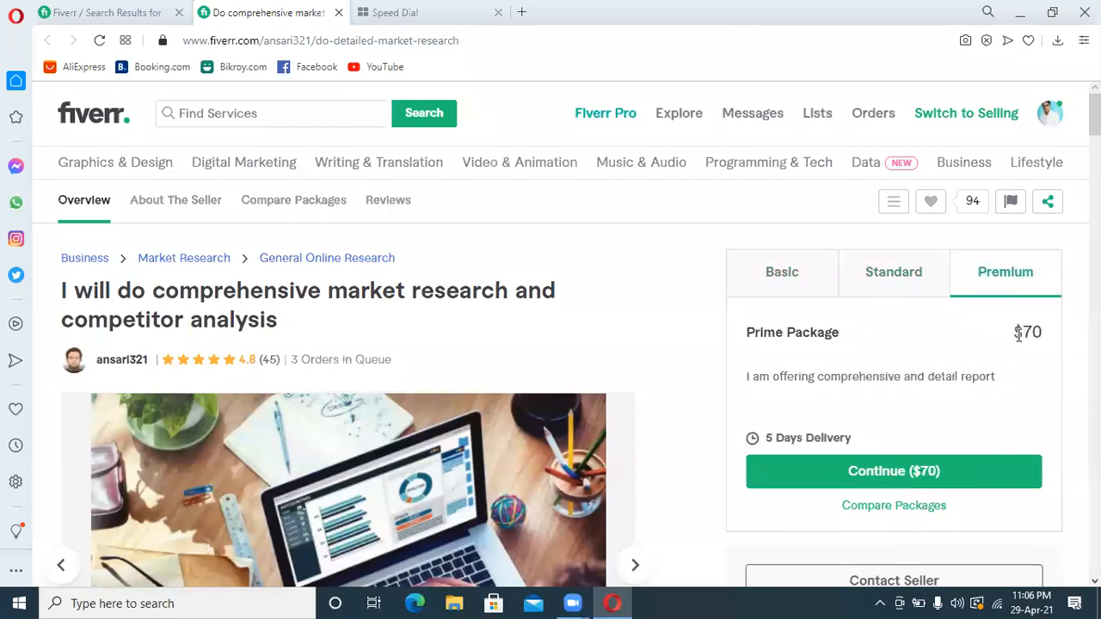
click(817, 282)
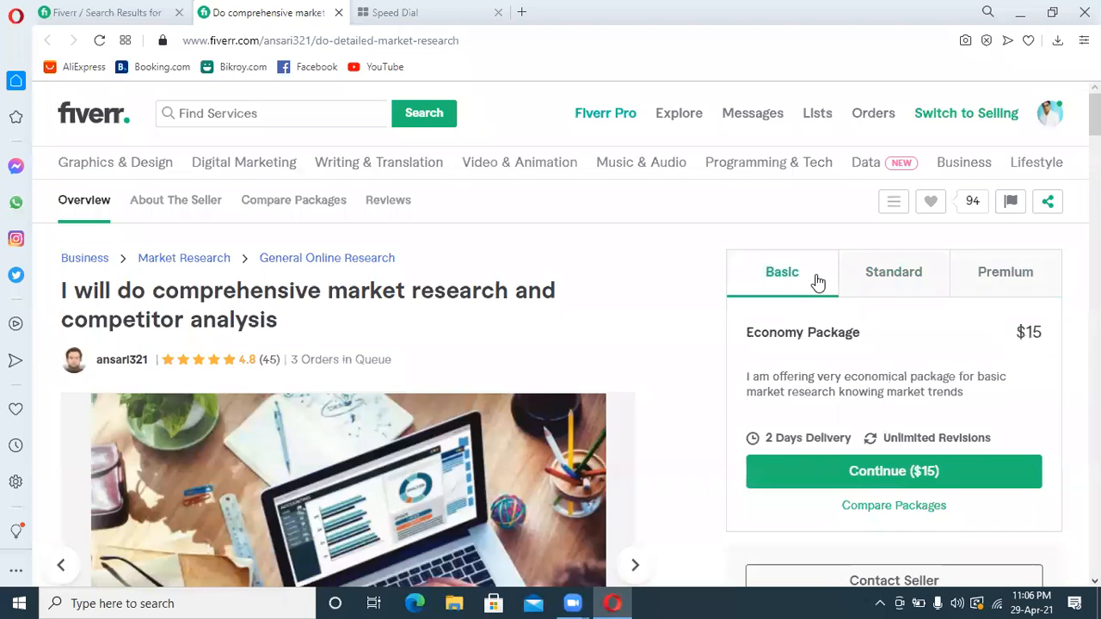
click(895, 285)
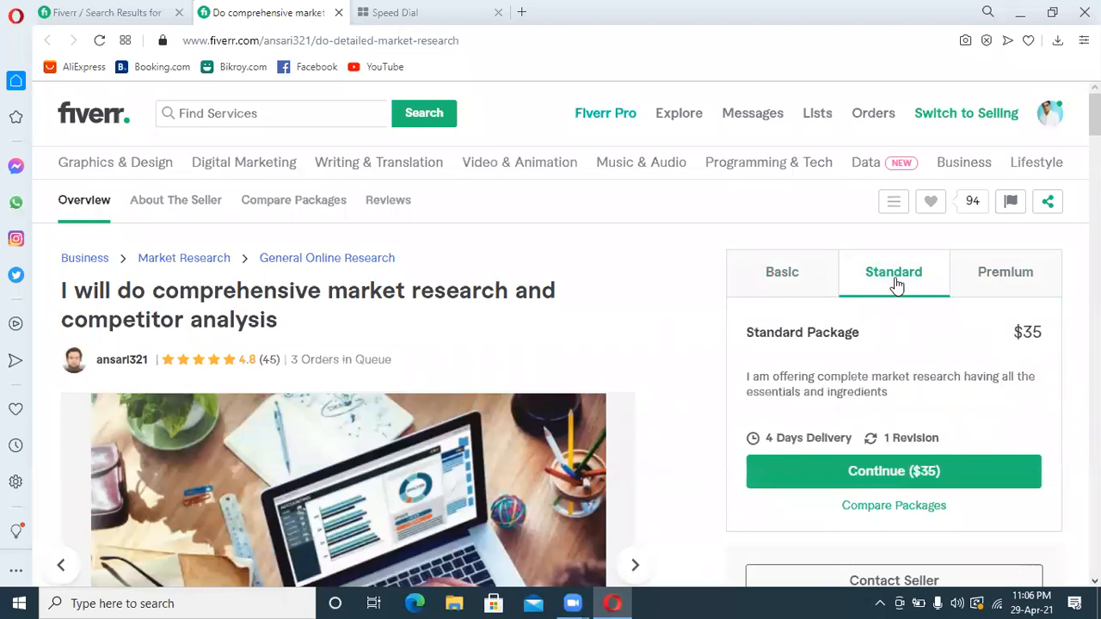
click(987, 285)
click(800, 282)
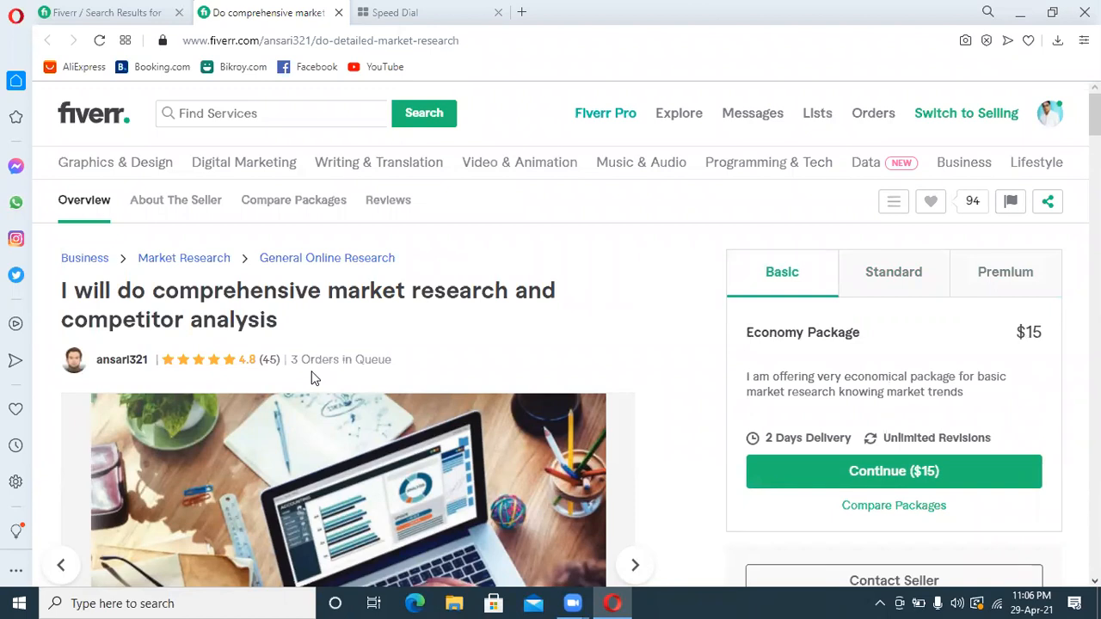
click(338, 12)
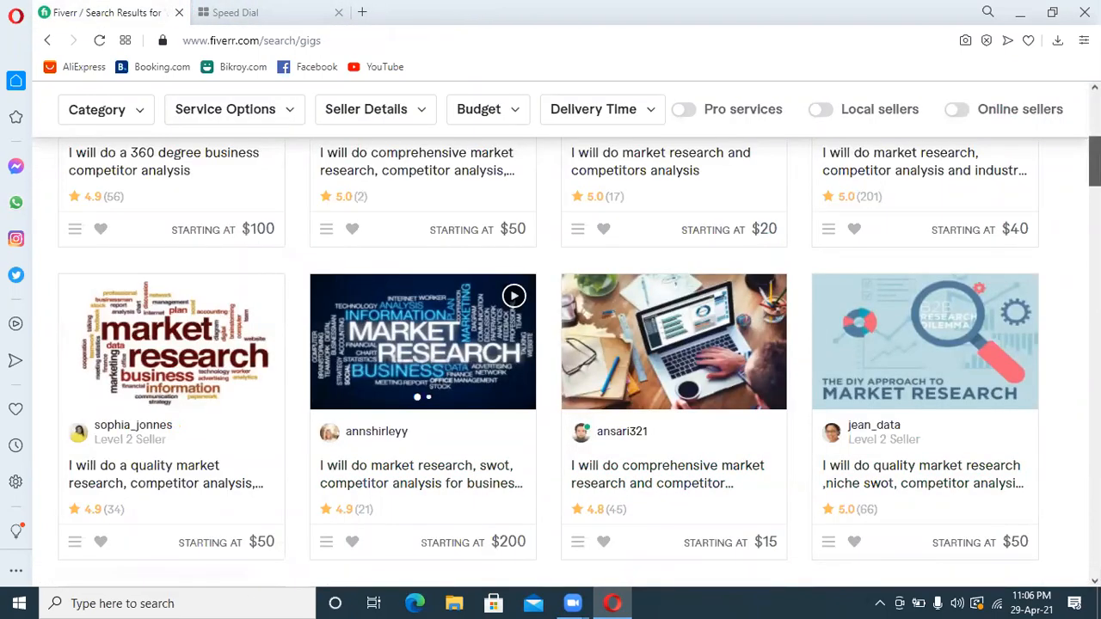
Open the gig on quality market research, competitor analysis, pestle and swot analysis, and view its Standard and Premium packages
scroll(671, 345, down, 4)
scroll(671, 346, down, 1)
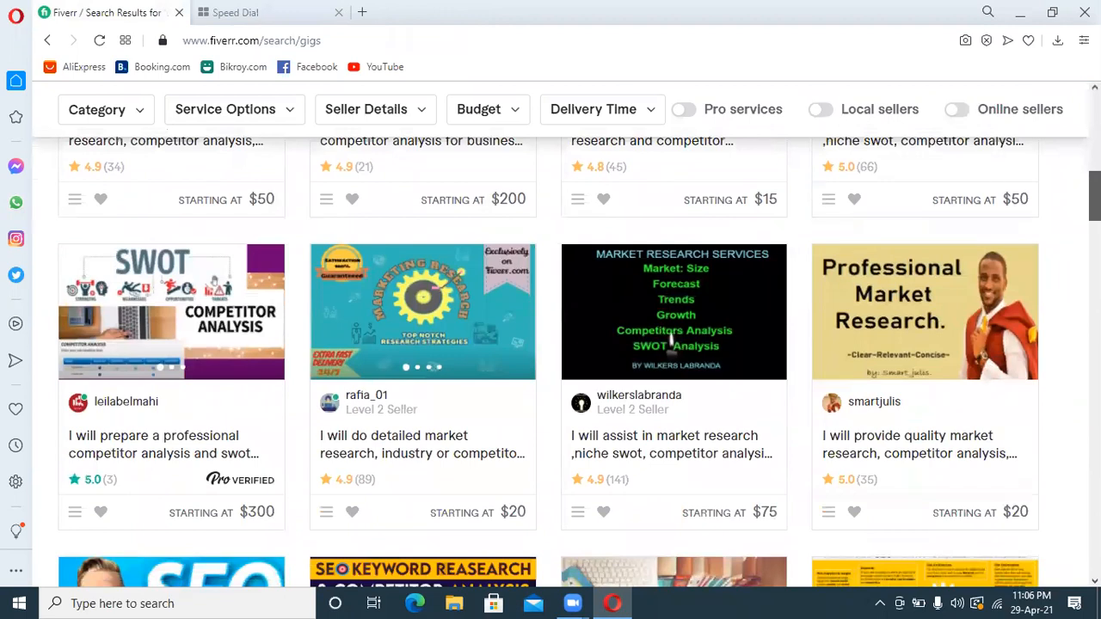
click(895, 392)
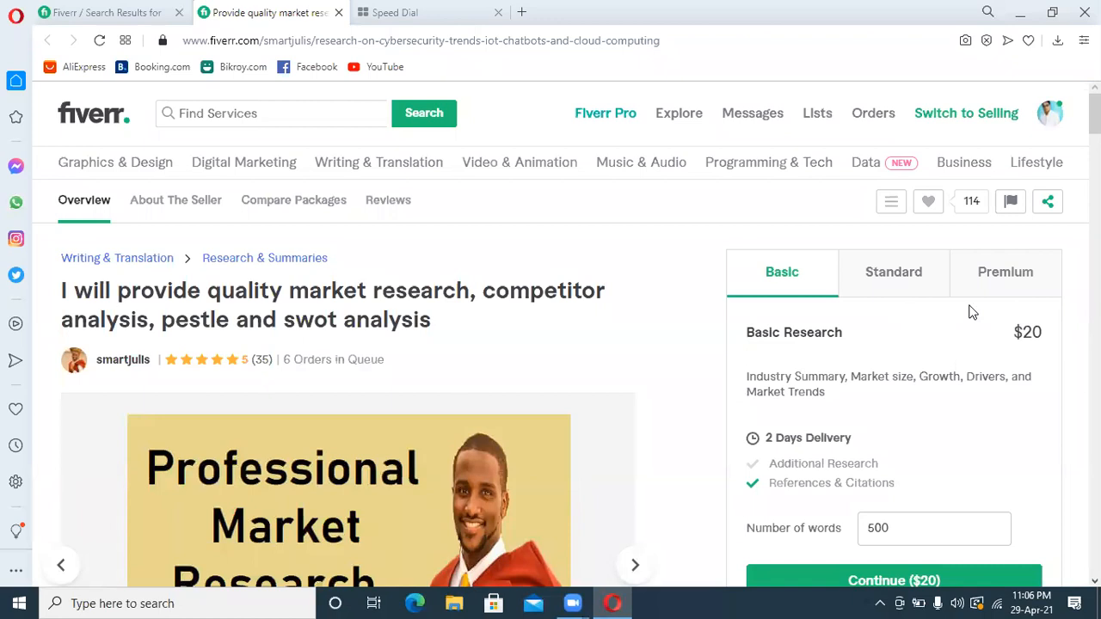
click(911, 273)
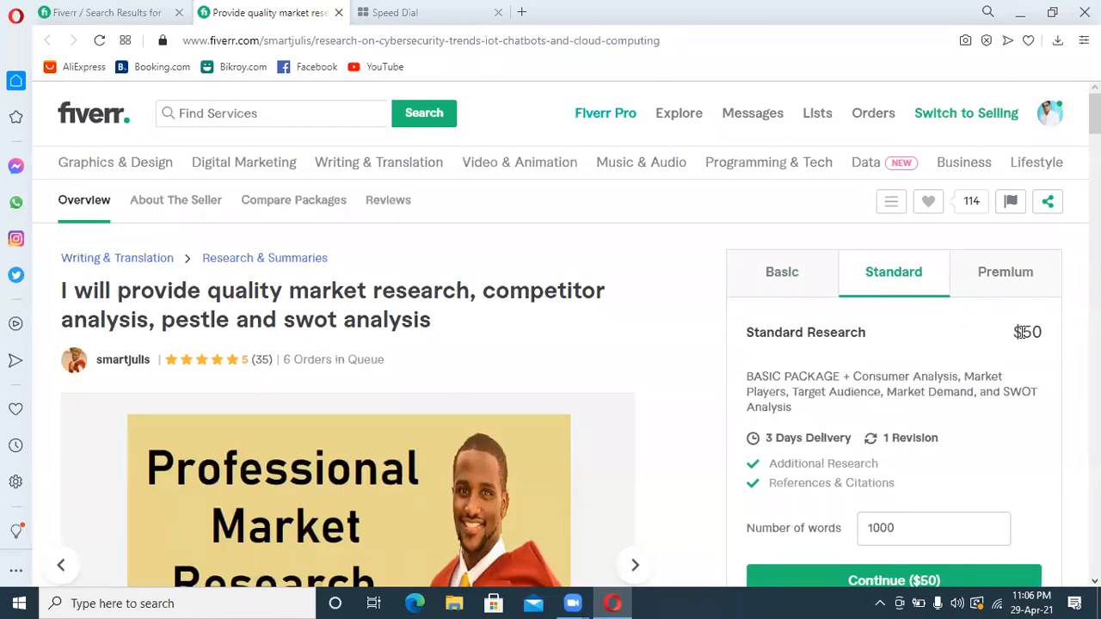
click(1009, 287)
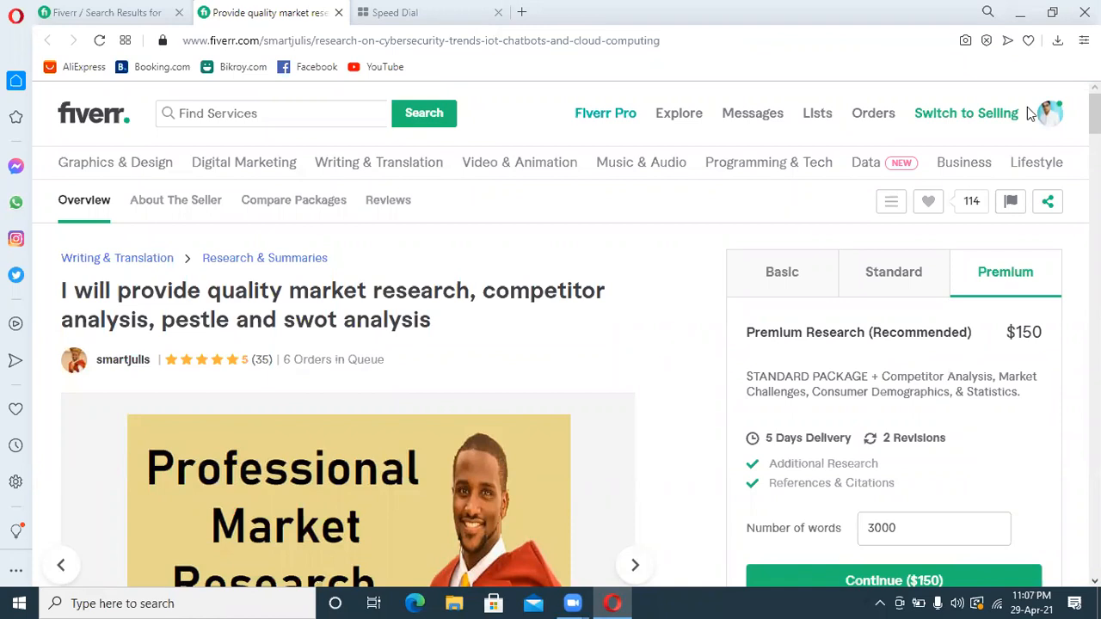
Go to the account's own seller profile and open its gig management page
click(1063, 118)
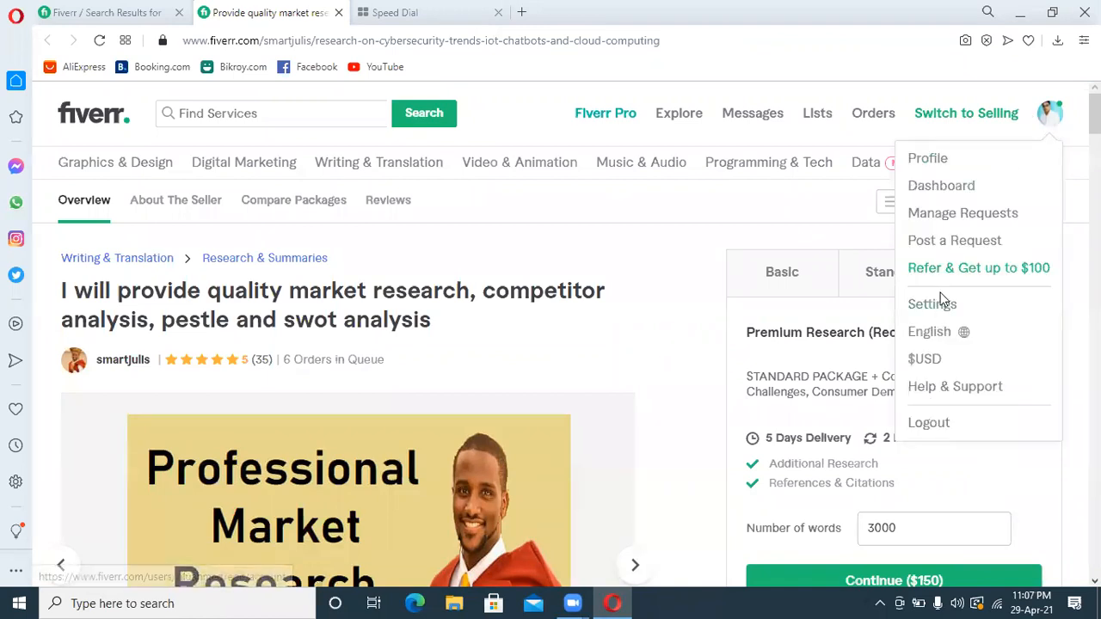
click(937, 166)
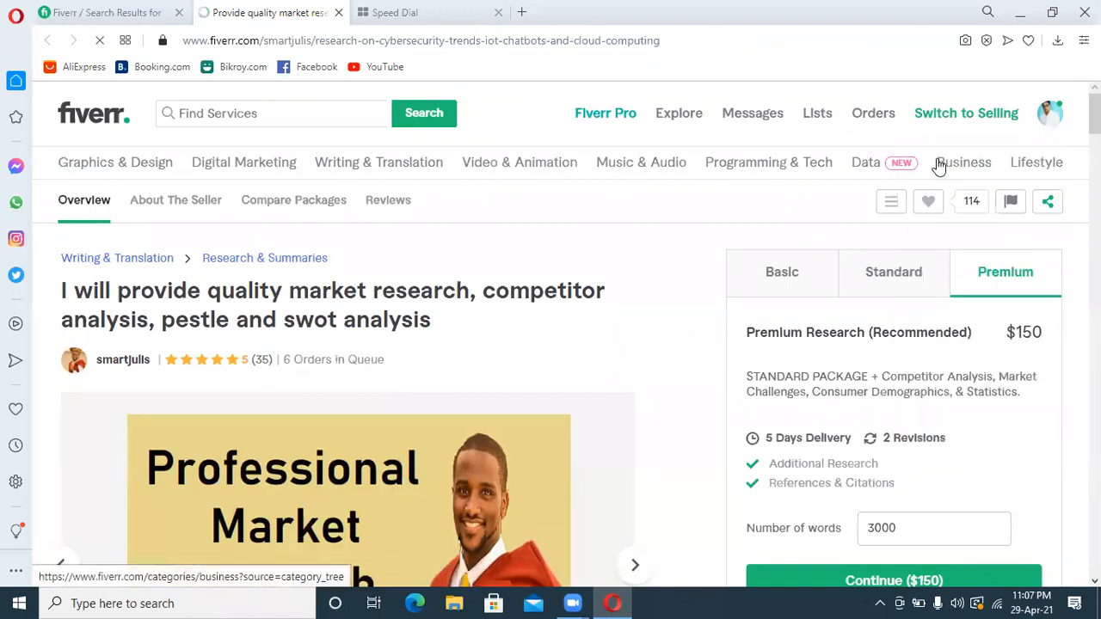
mouse_move(817, 180)
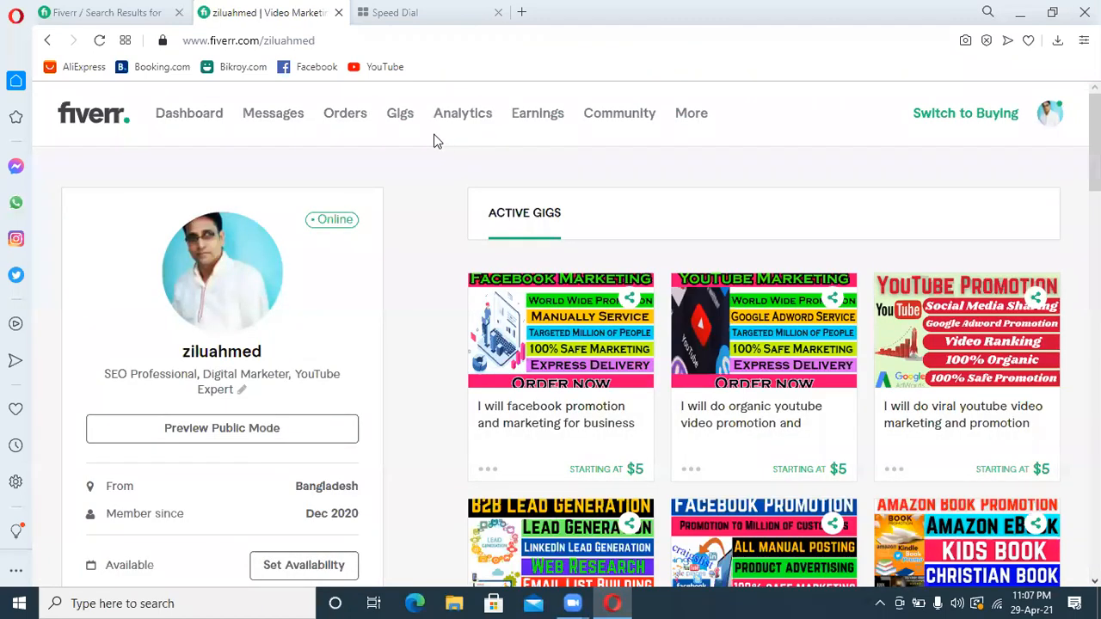
click(408, 118)
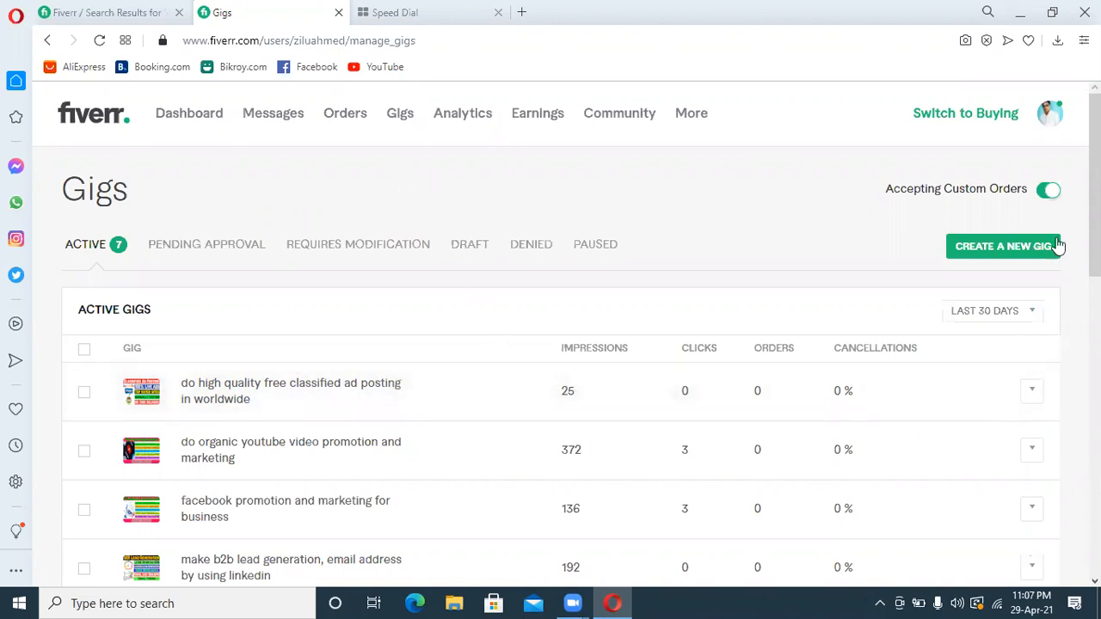
Set the statistics period of the active gigs to the last 6 months
scroll(1094, 185, down, 3)
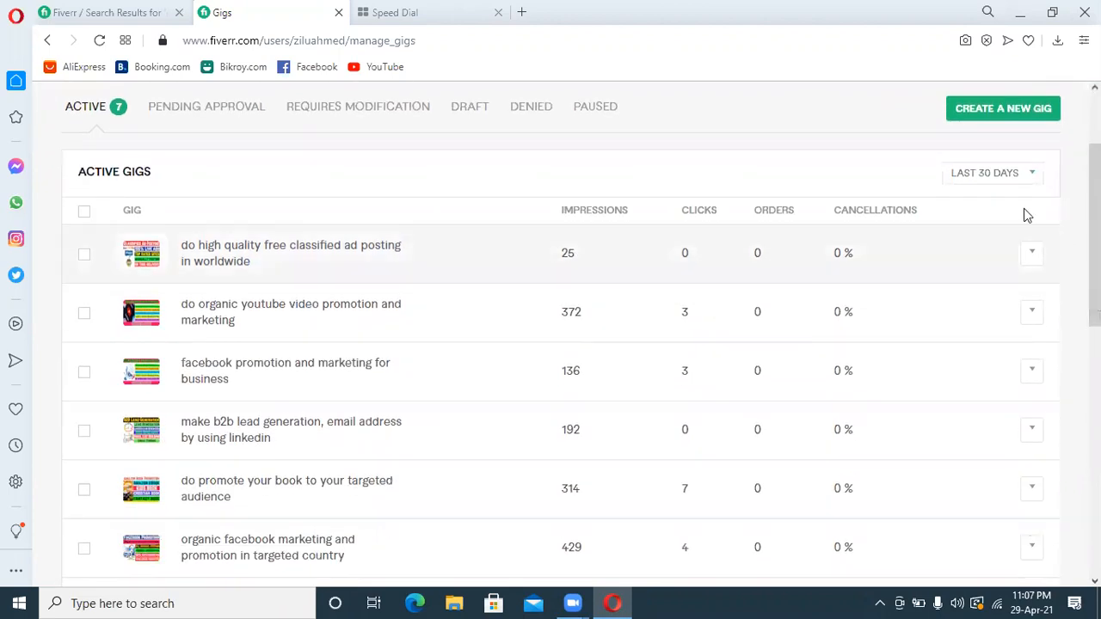
click(1011, 188)
click(988, 270)
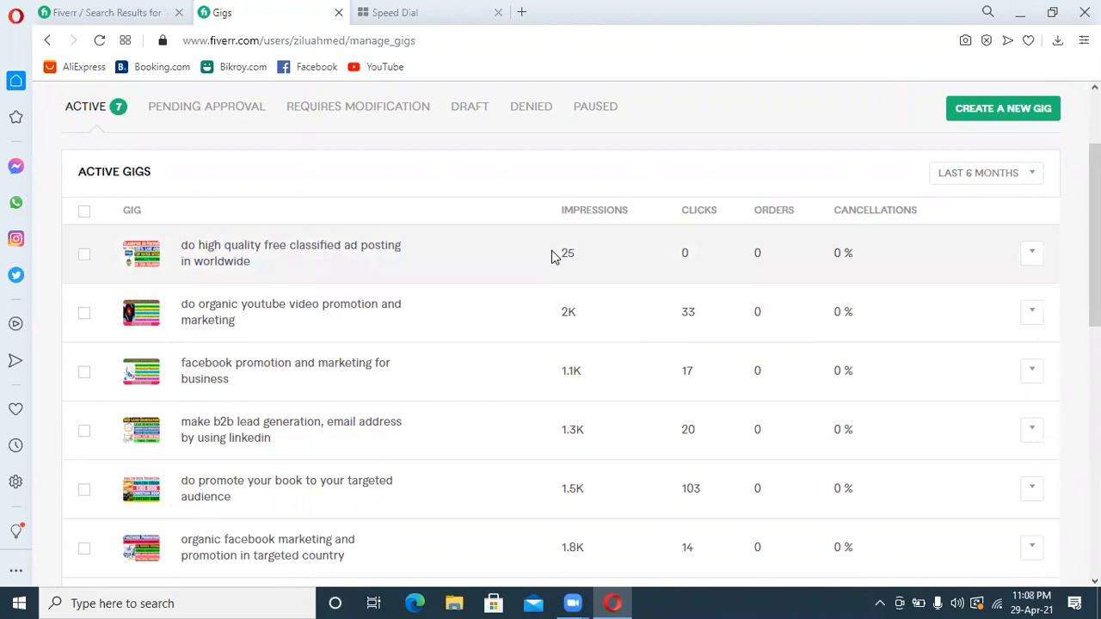
Delete the active gig "do high quality free classified ad posting in worldwide"
click(83, 255)
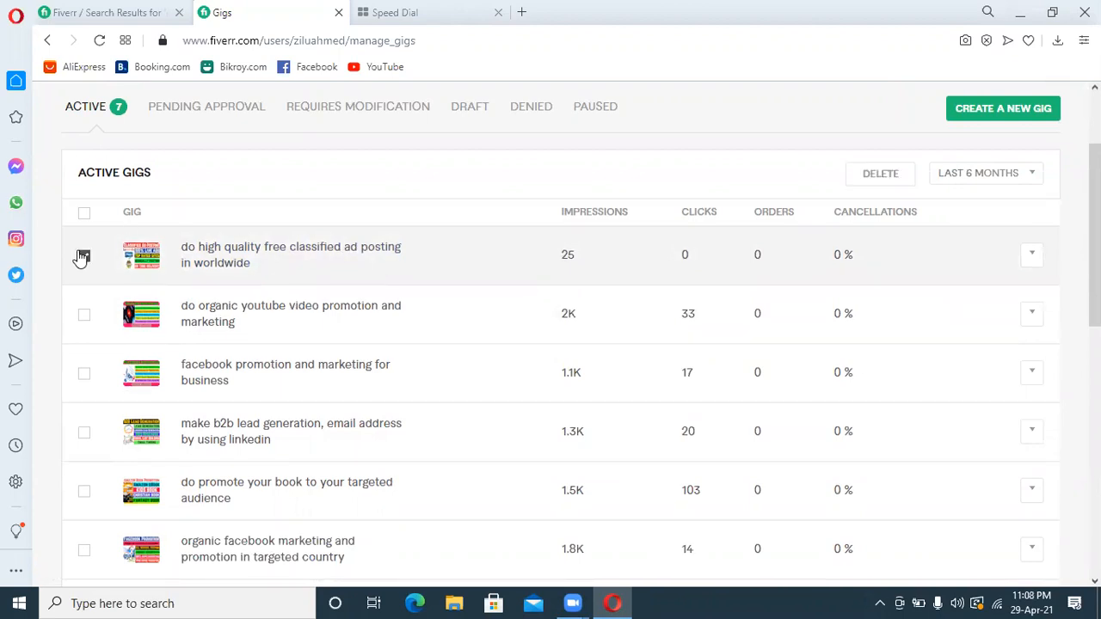
click(881, 180)
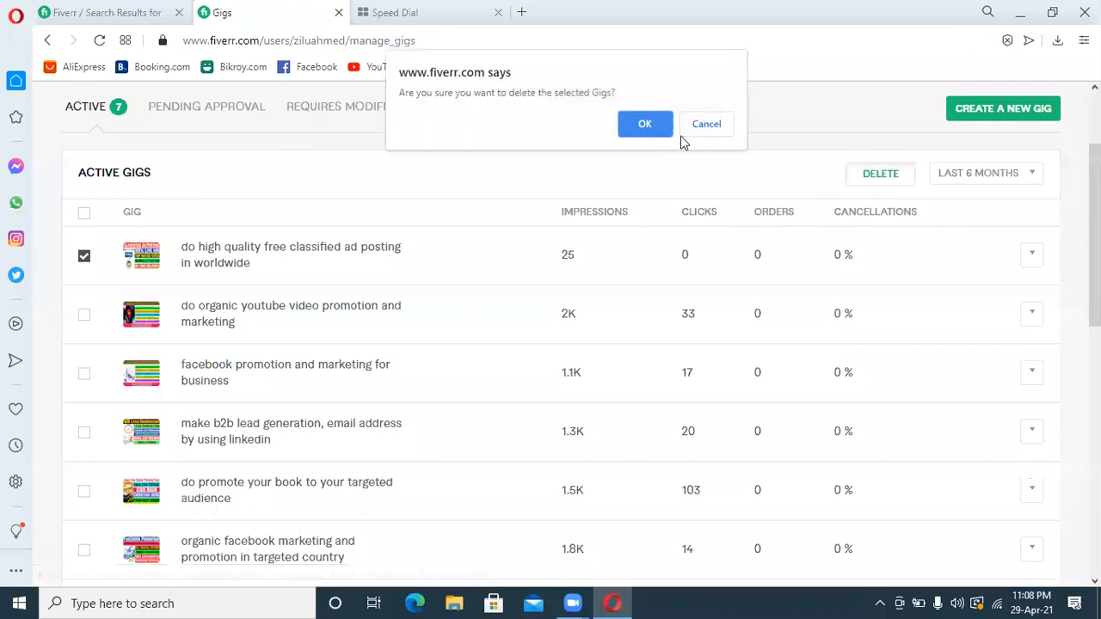
click(638, 136)
Start creating a new gig from the gig management page
drag(1095, 234, 1095, 186)
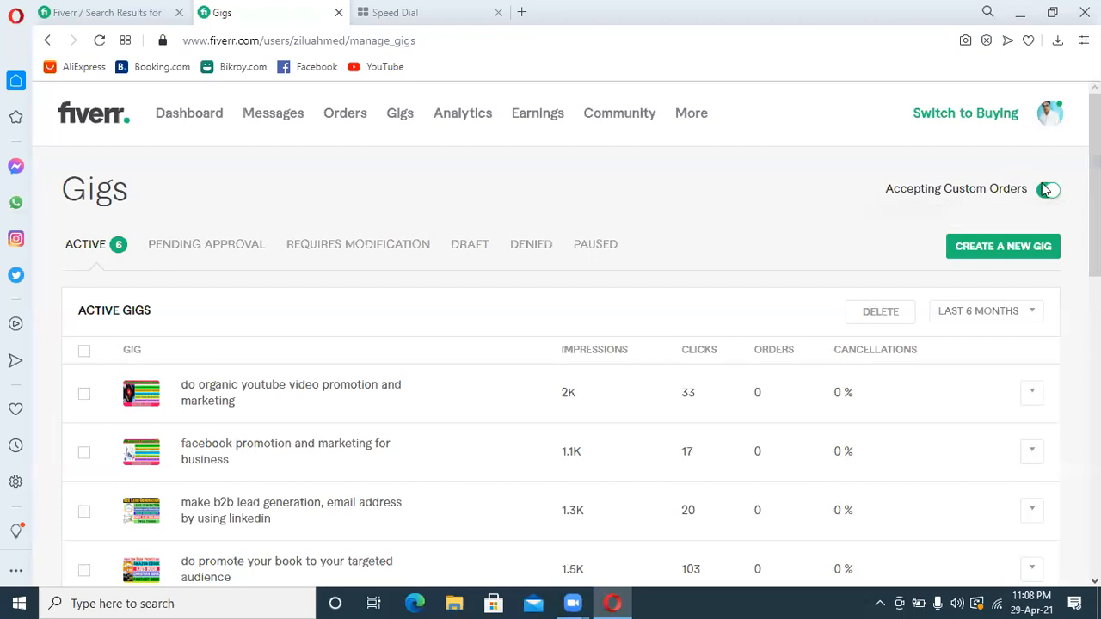
click(982, 249)
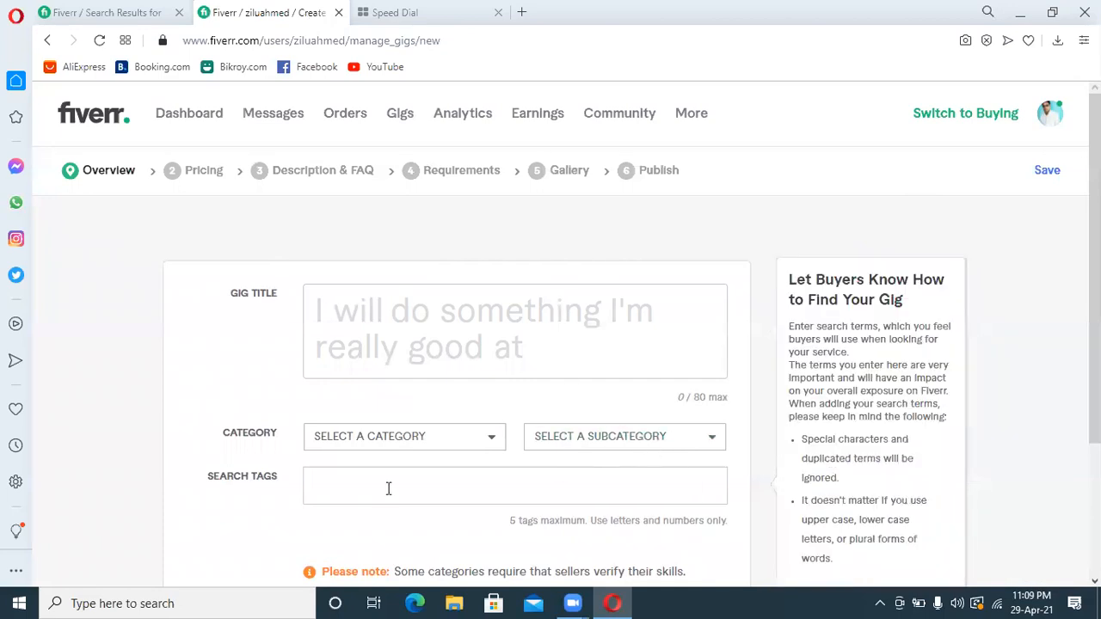
Enter the gig title "do market research and competitor analysis"
click(389, 307)
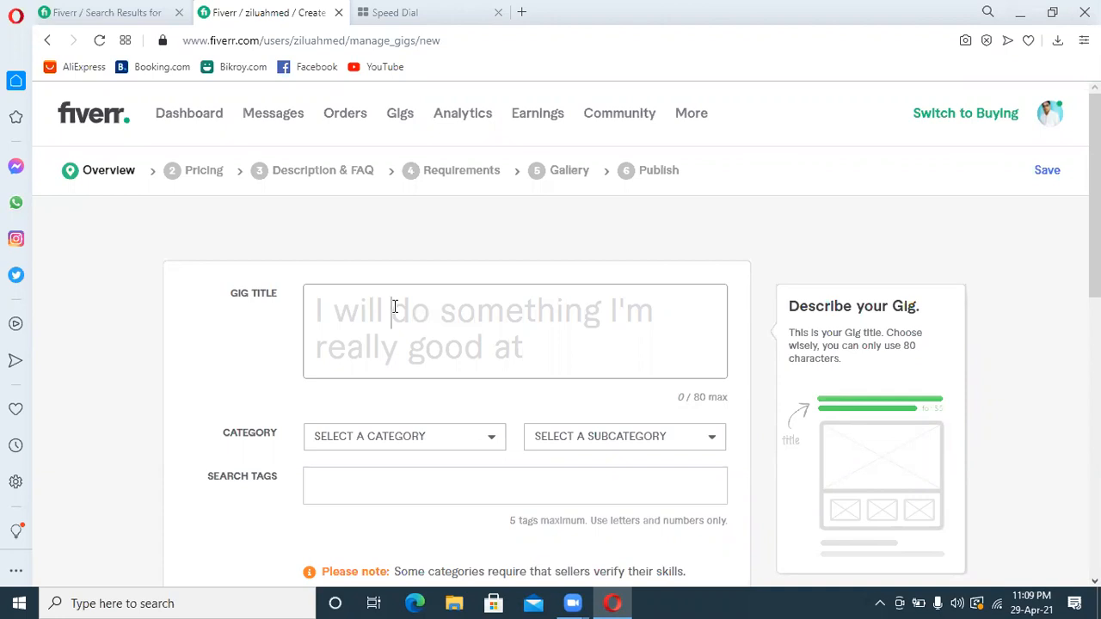
text(do )
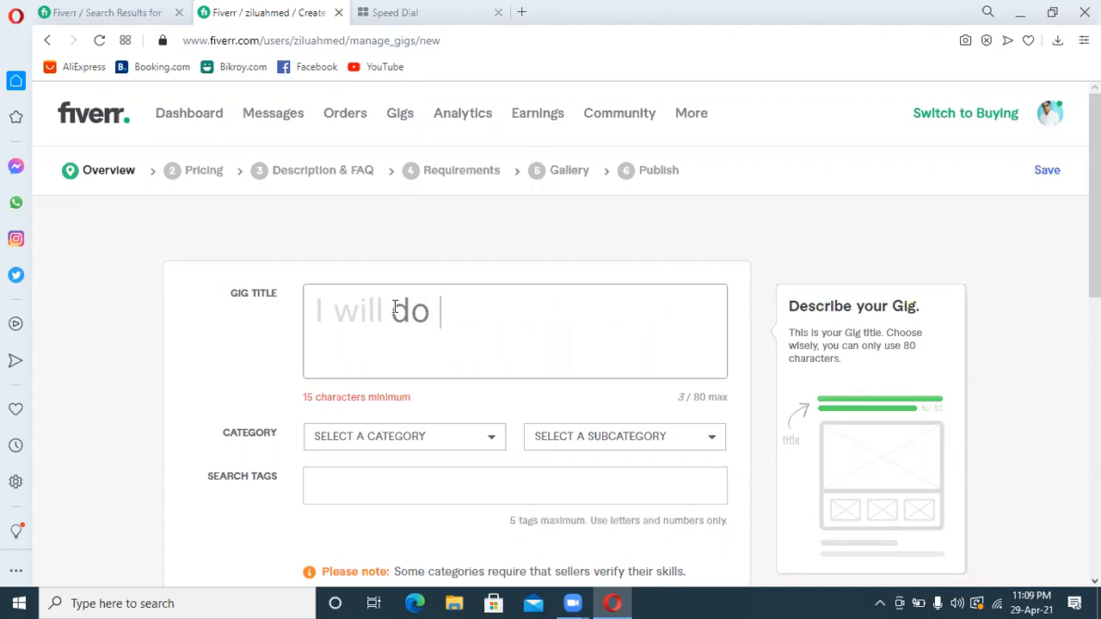
text(market)
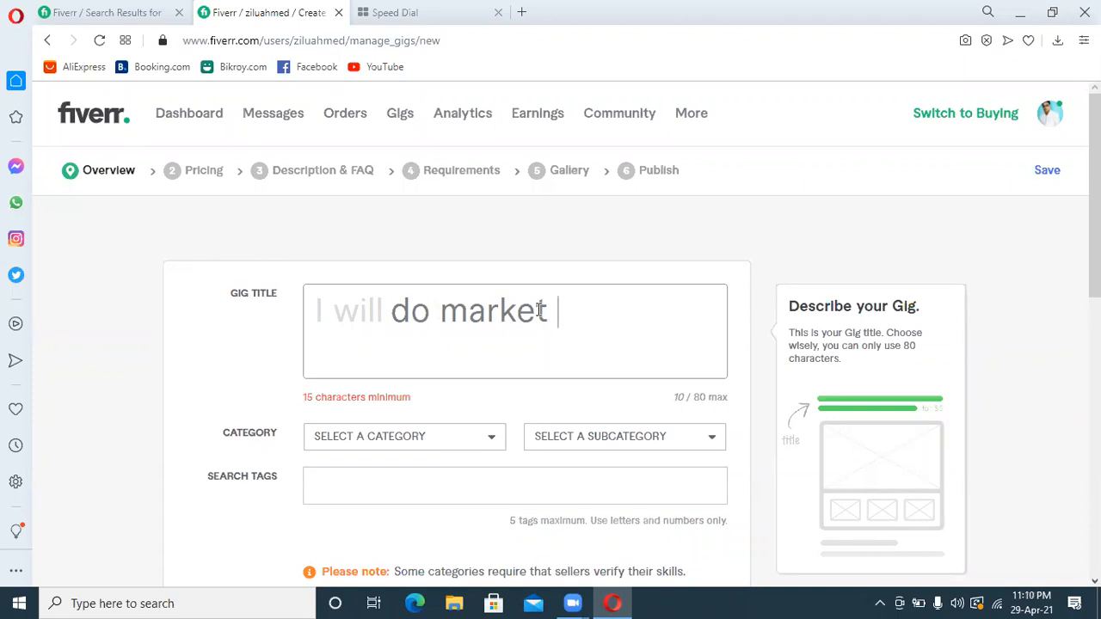
text(research )
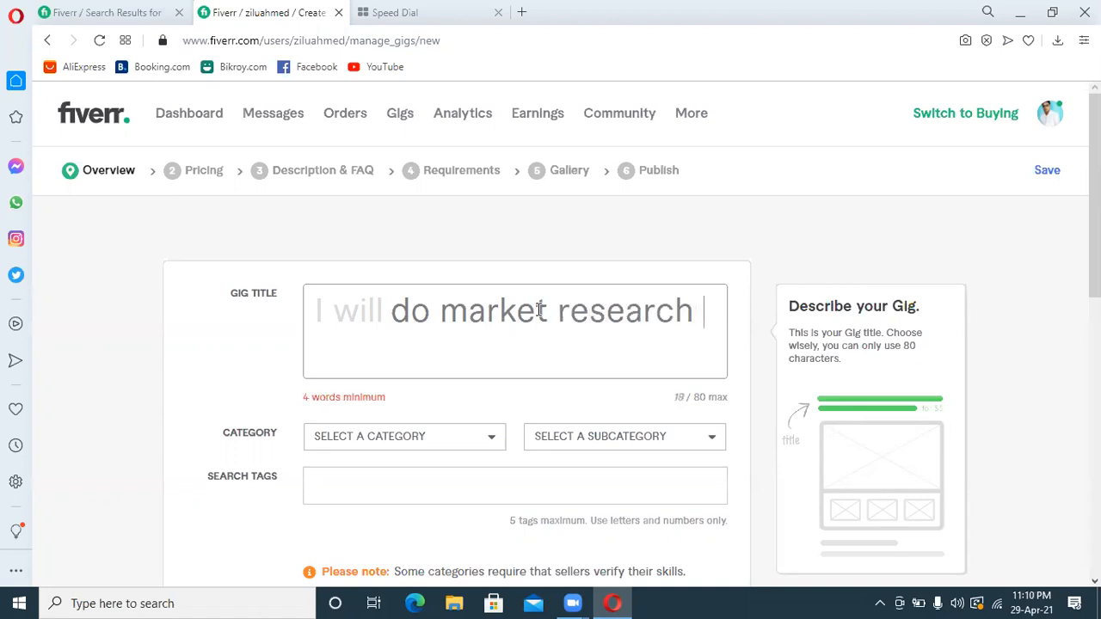
text(and competitor analysis)
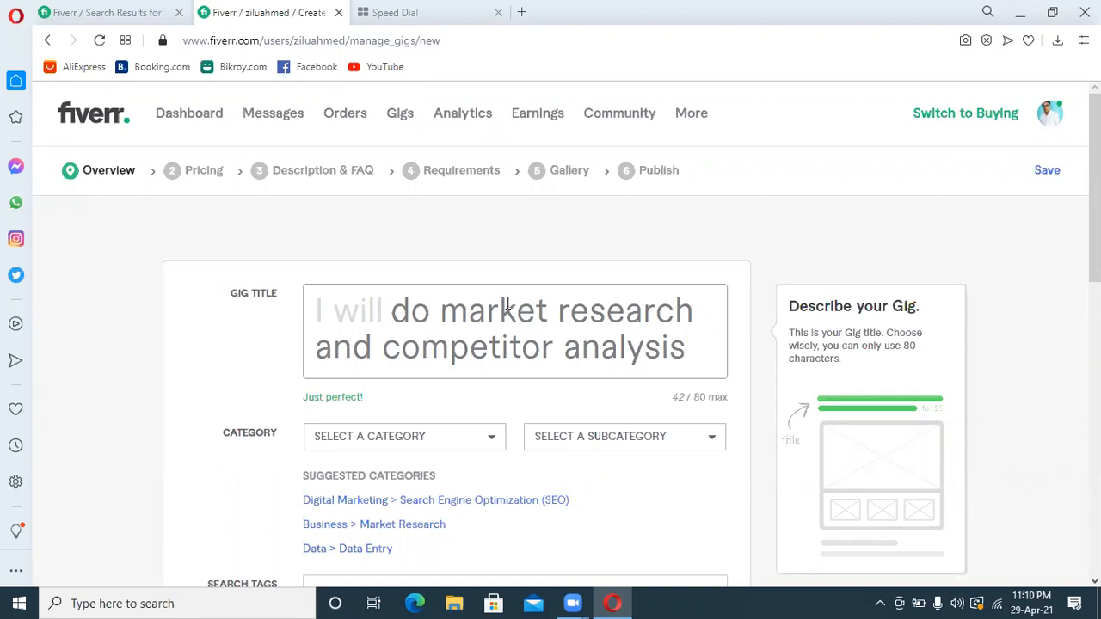
Try "business" and "amazon" in place of "market" in the gig title, and restore "market"
drag(548, 311, 451, 313)
text(business)
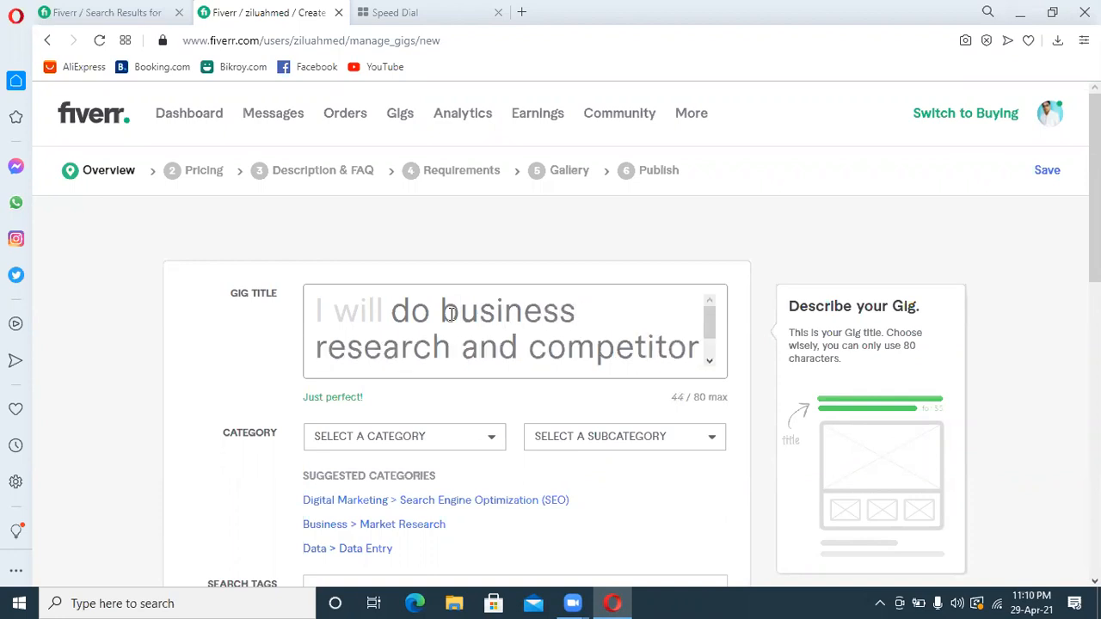
key(BackSpace)
key(BackSpace)
key(BackSpace)
key(BackSpace)
key(BackSpace)
key(BackSpace)
key(BackSpace)
key(BackSpace)
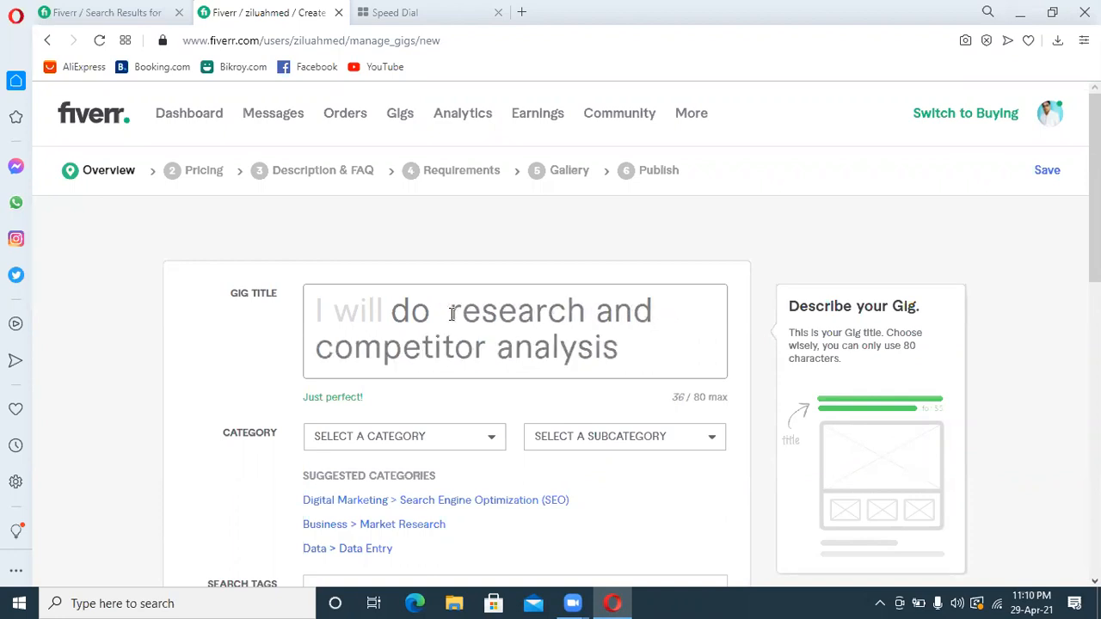
text(amazon)
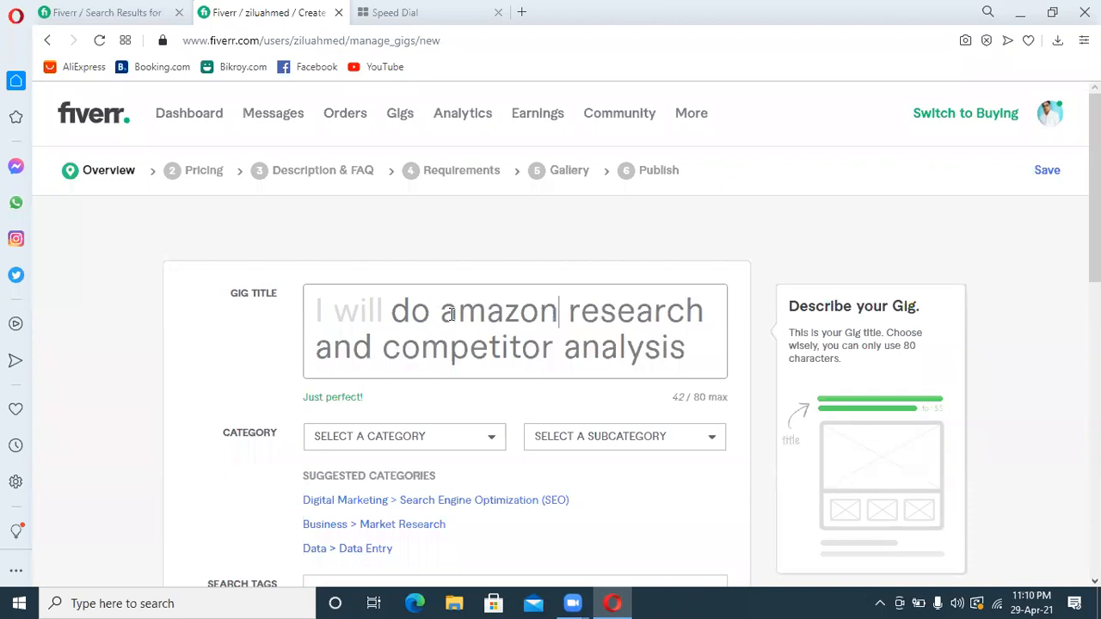
key(BackSpace)
key(BackSpace)
key(BackSpace)
key(BackSpace)
key(BackSpace)
key(BackSpace)
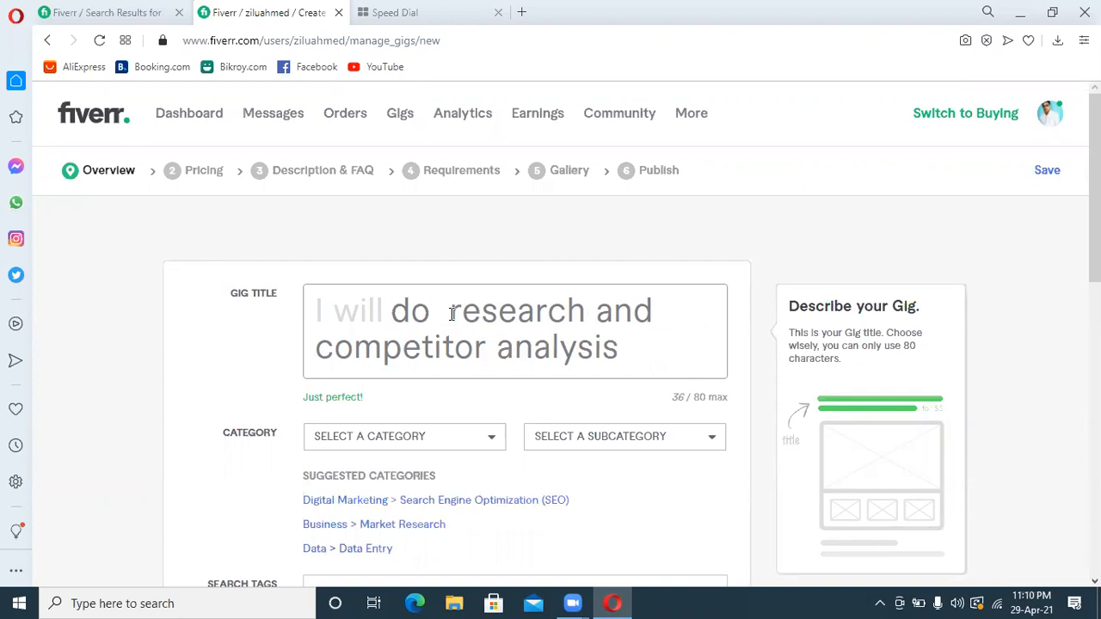
text(marke)
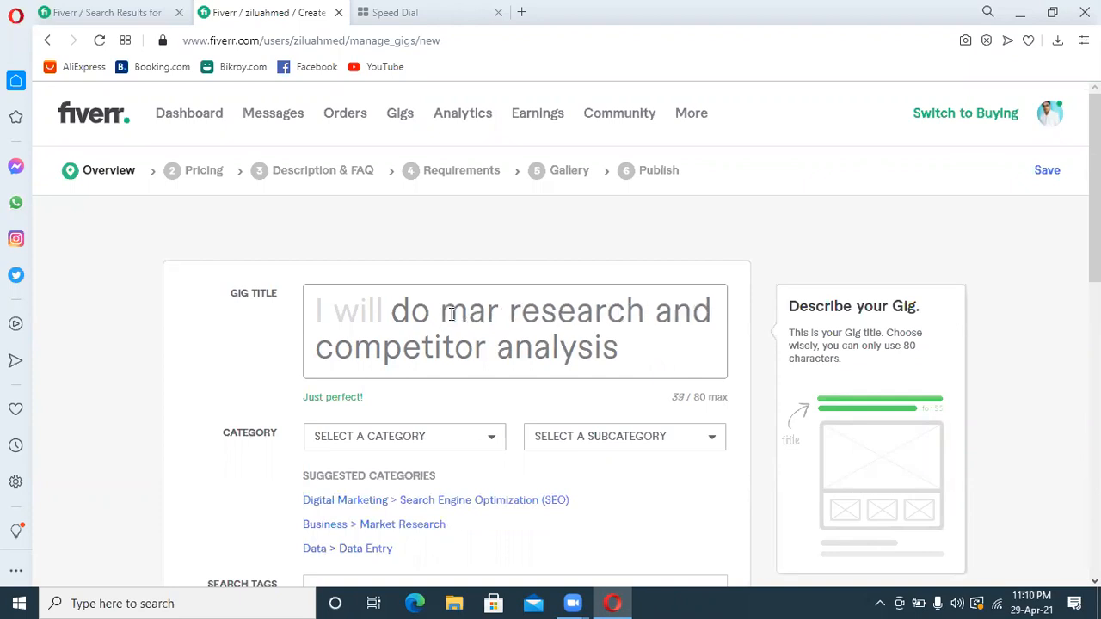
text(t)
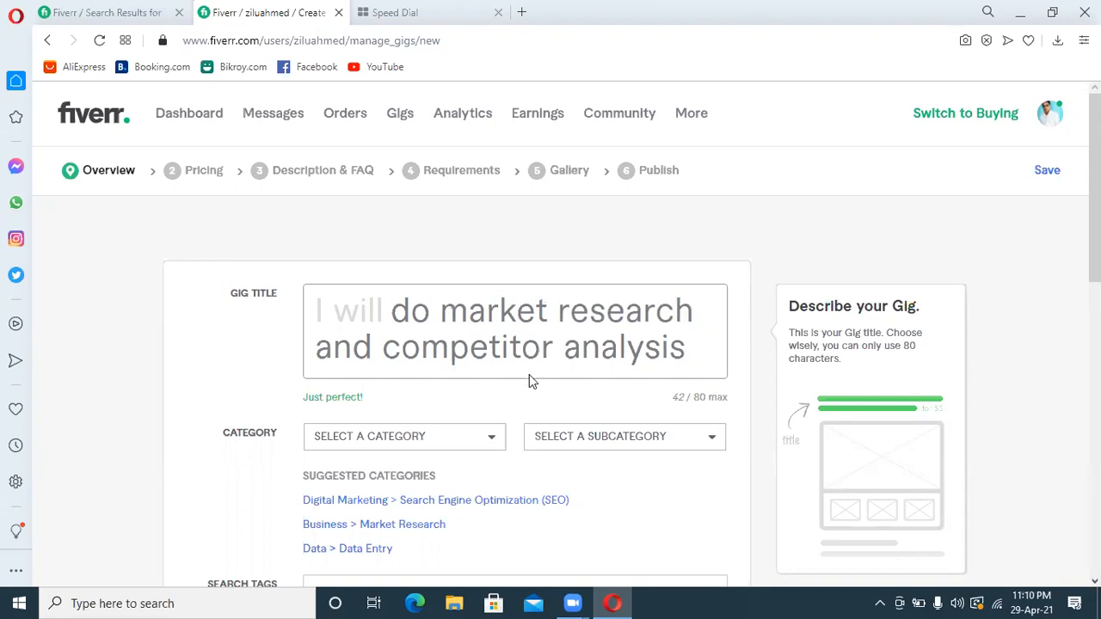
Assign the gig to the suggested category Business > Market Research
scroll(573, 342, down, 1)
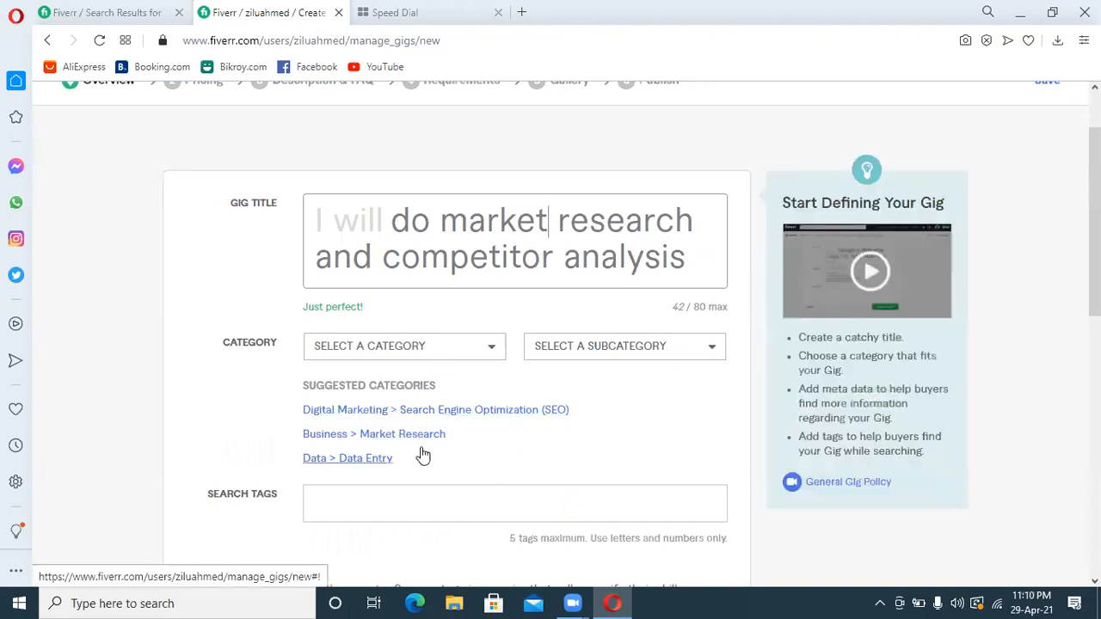
click(418, 441)
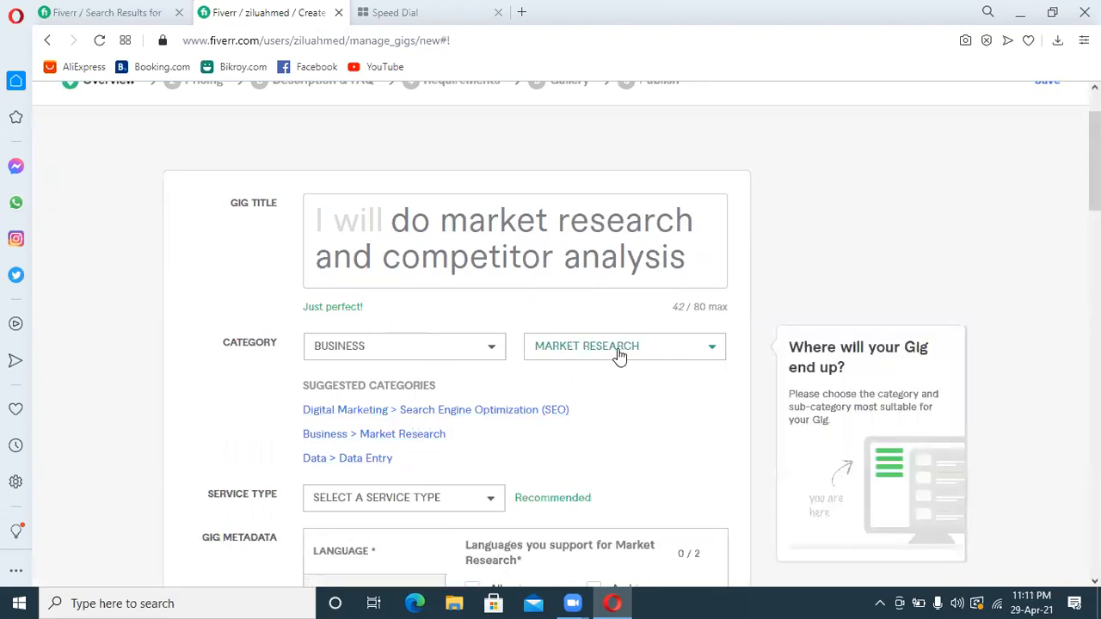
scroll(482, 327, down, 2)
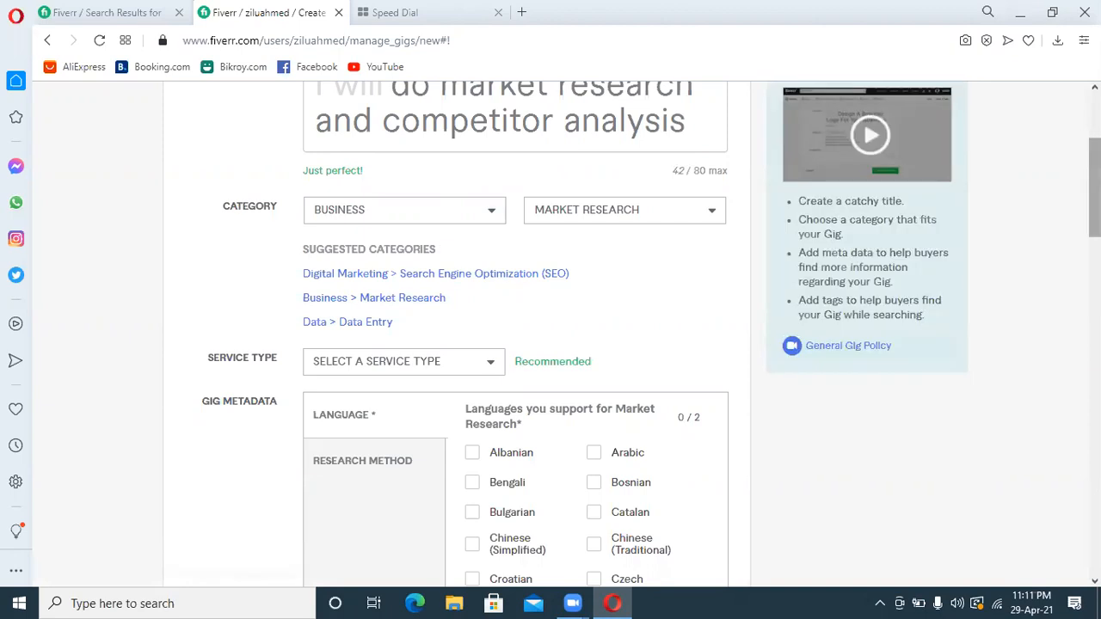
scroll(412, 215, up, 1)
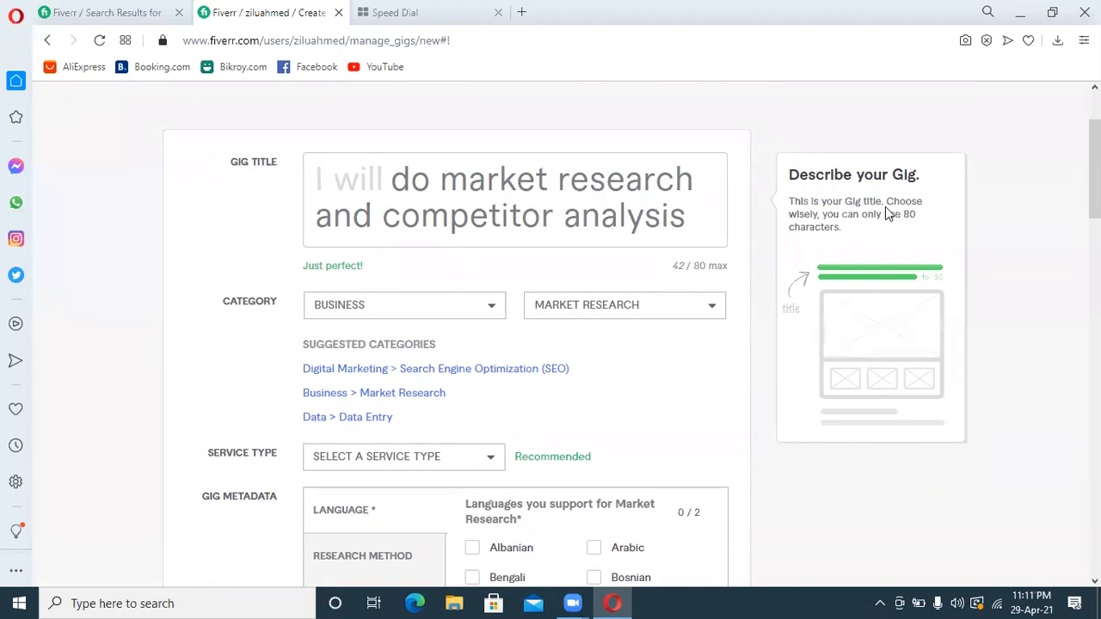
Try General Online Research and Domain Name Research as the gig's service type
scroll(550, 326, down, 2)
click(472, 333)
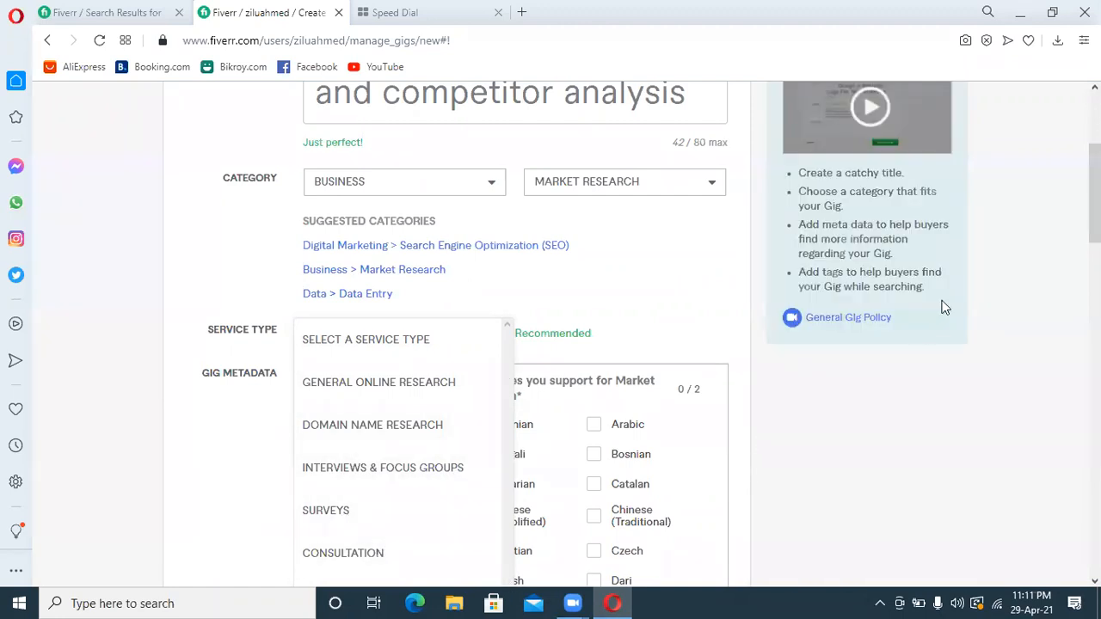
scroll(651, 334, down, 2)
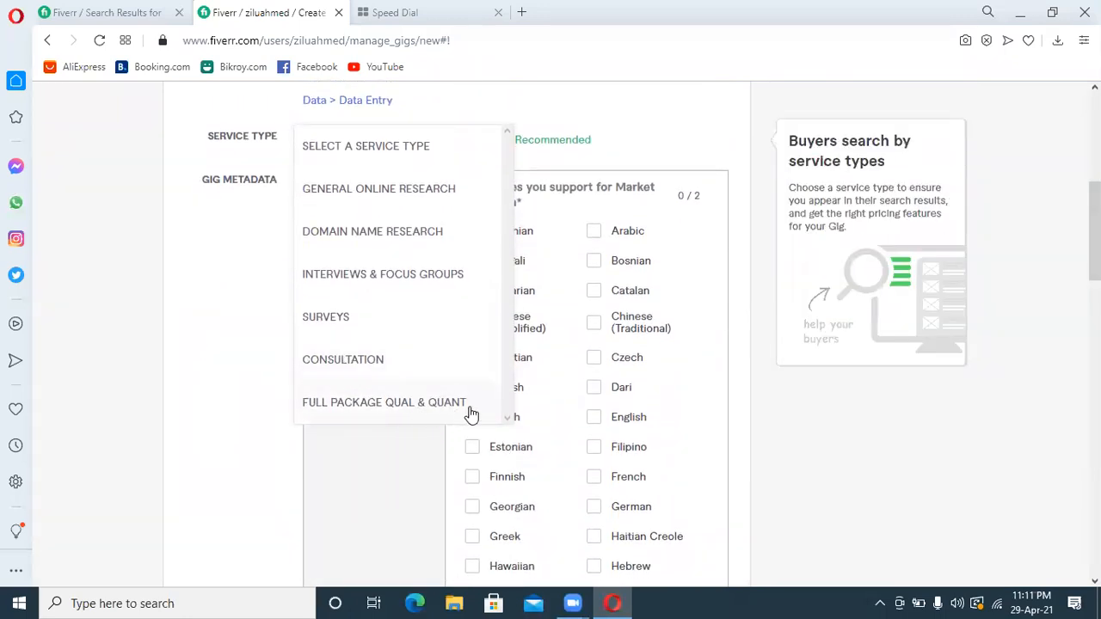
click(396, 192)
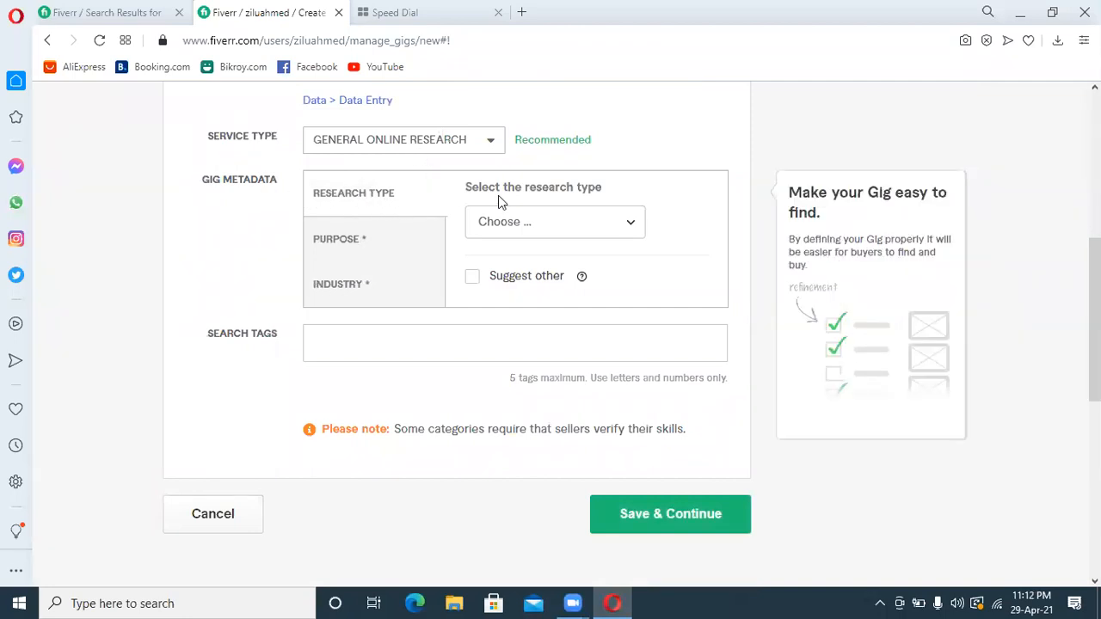
click(564, 230)
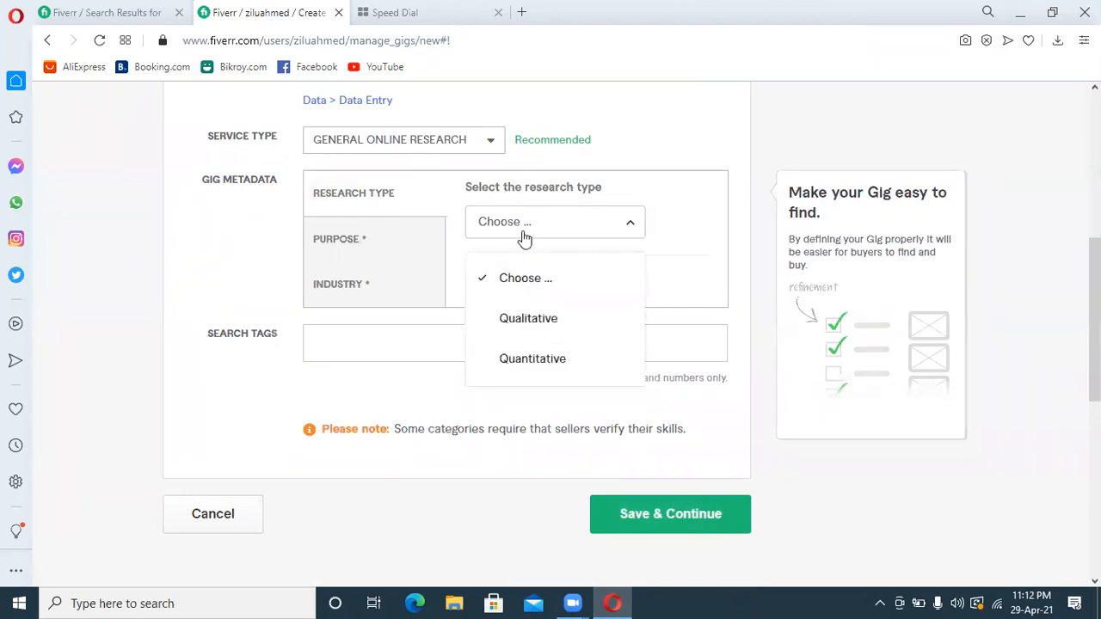
click(430, 146)
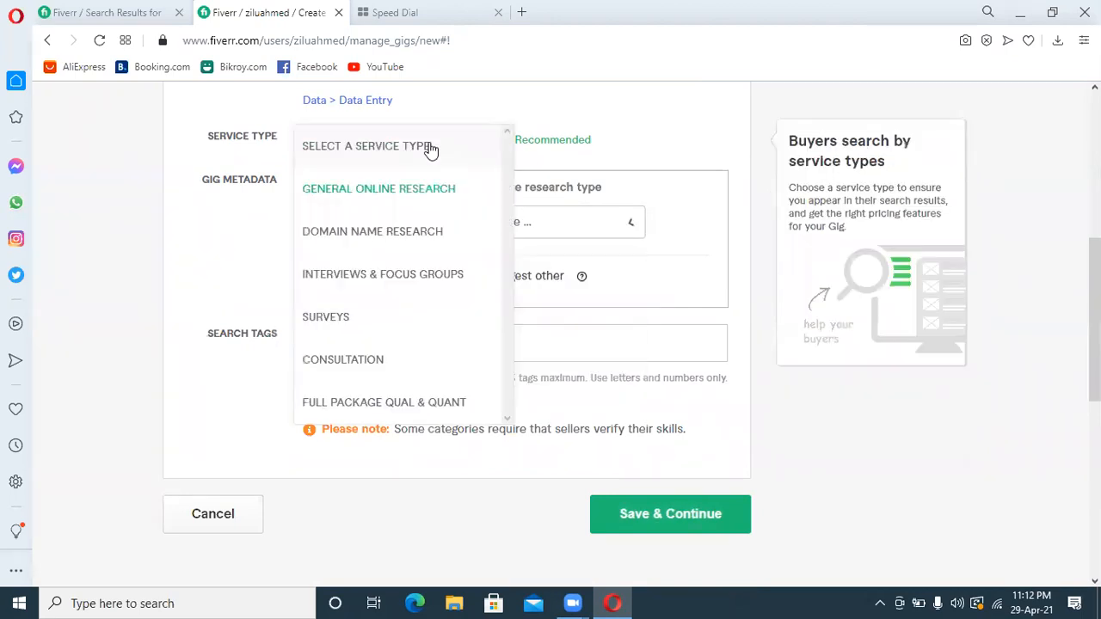
click(410, 232)
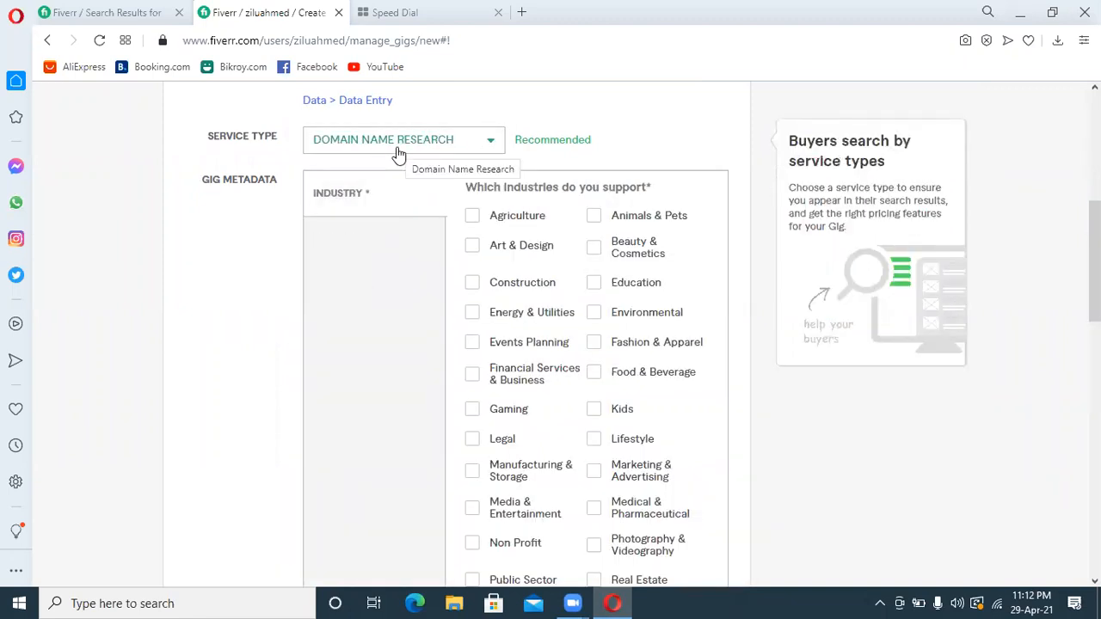
Check the category path of the competing gig "I will do detailed market research, industry or competitor analysis" and return to the gig form
click(124, 14)
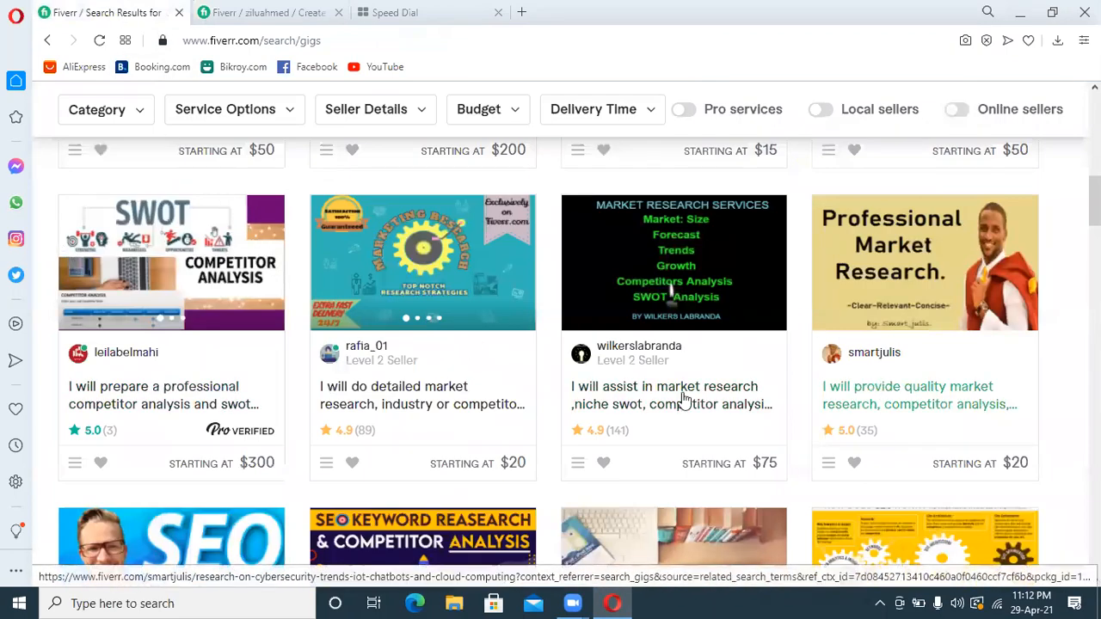
click(435, 401)
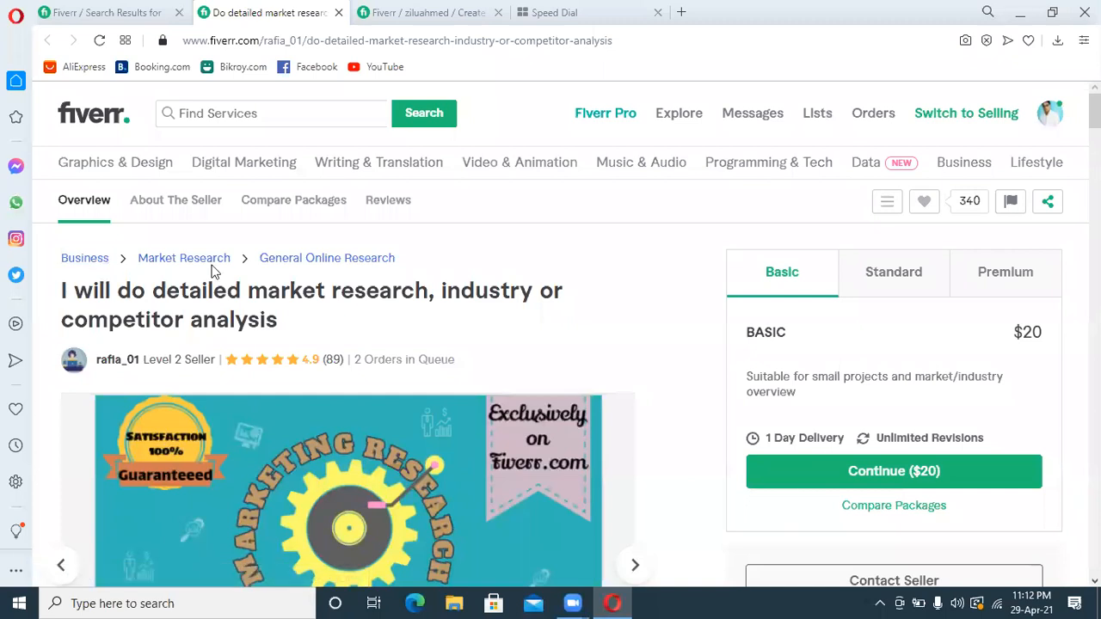
key(ctrl+Tab)
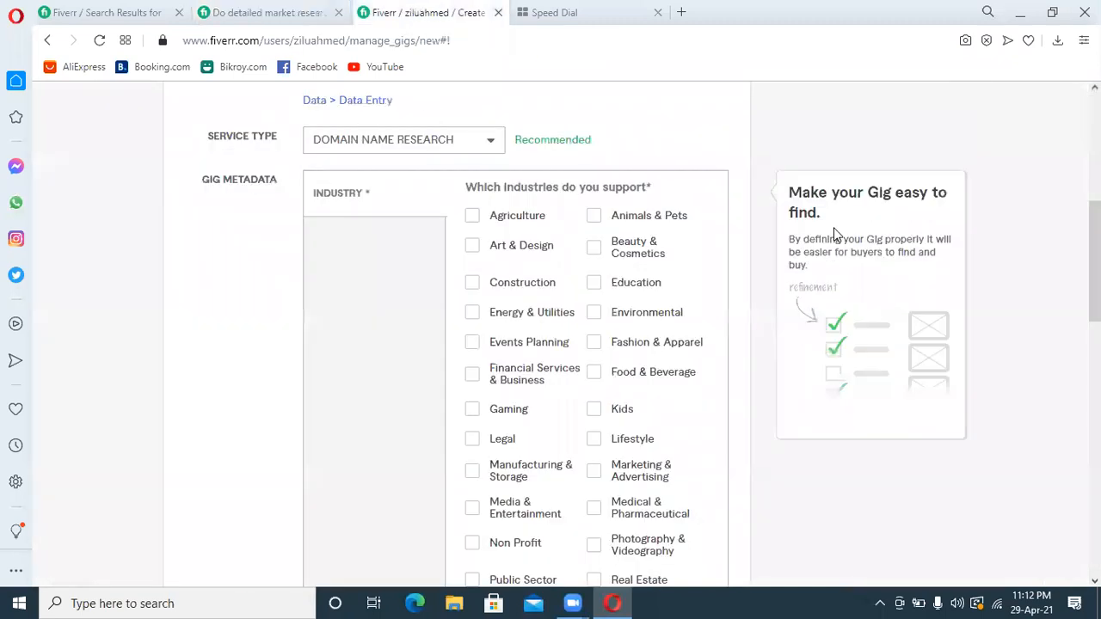
Set the gig's service type to General Online Research and its research type to Qualitative
scroll(756, 276, up, 3)
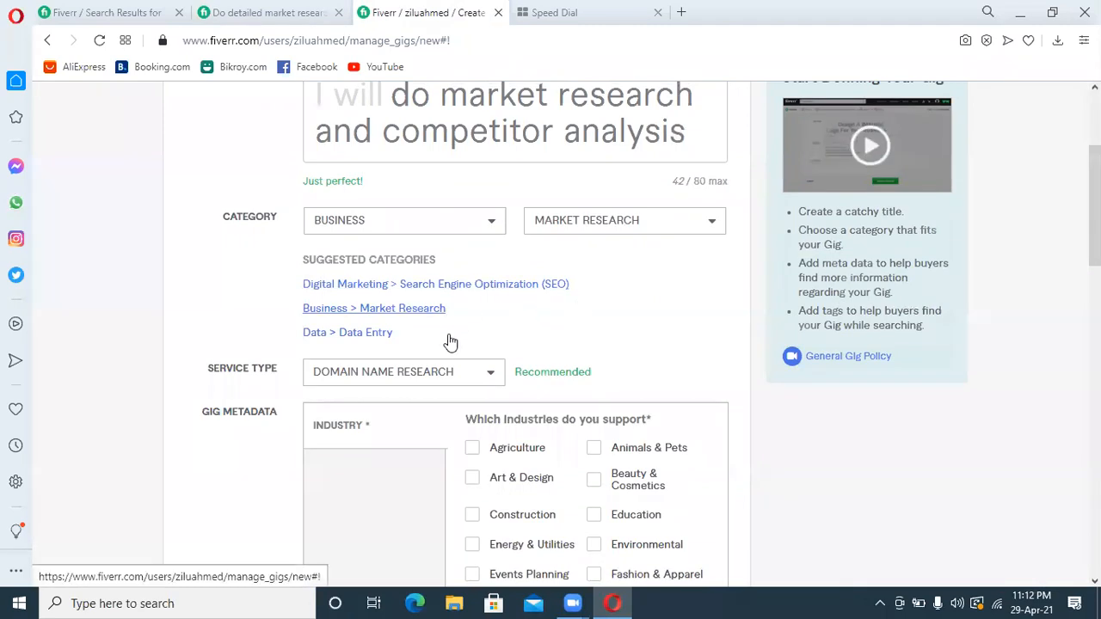
click(443, 371)
click(430, 420)
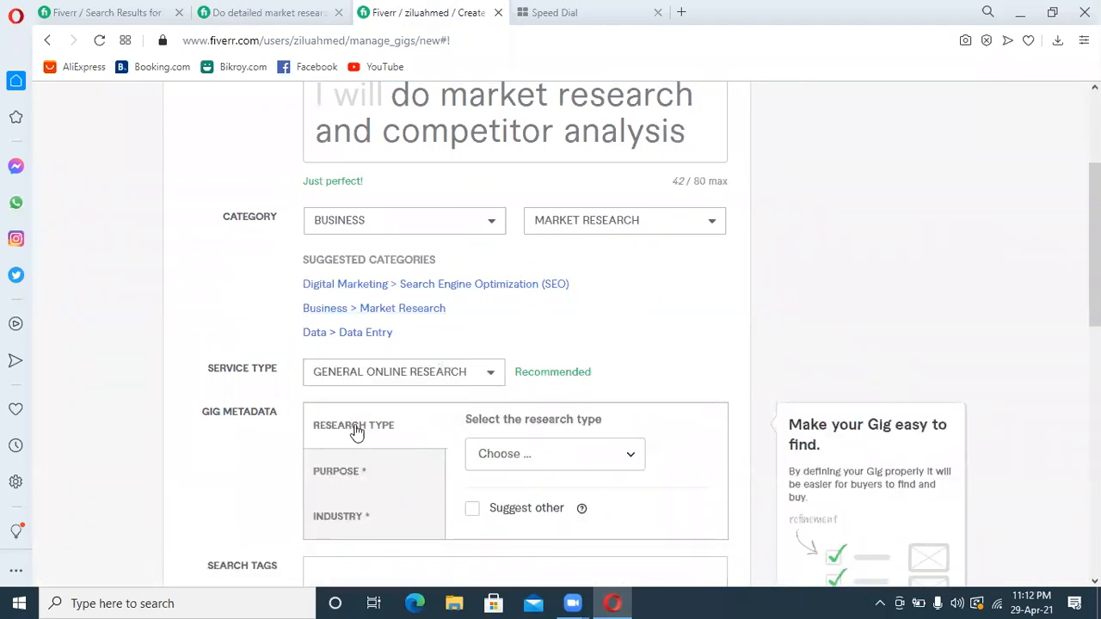
click(578, 467)
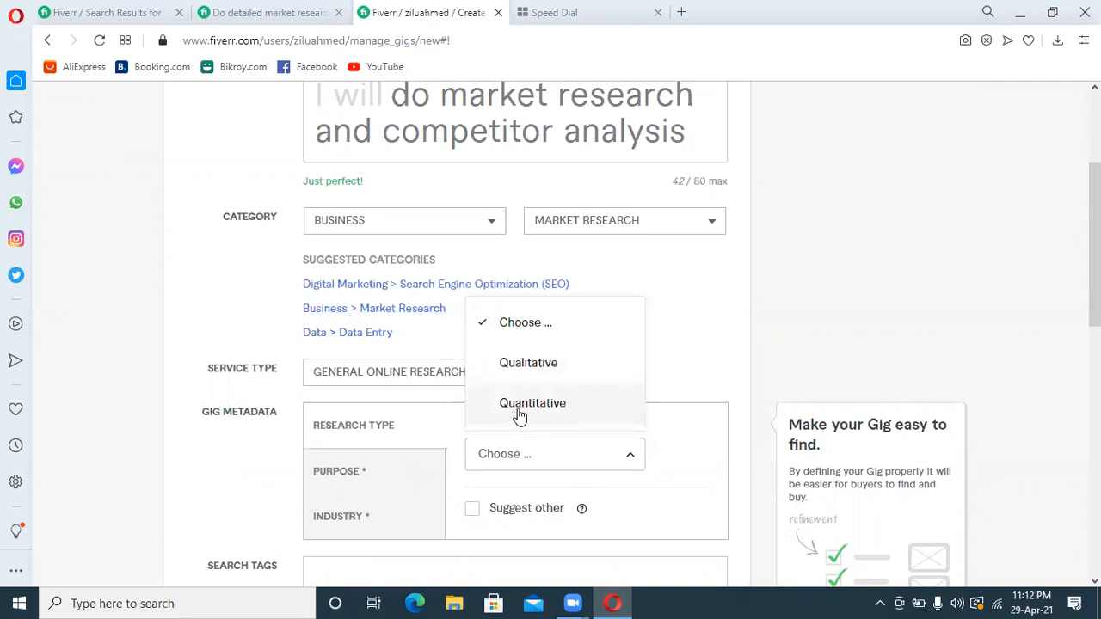
click(553, 368)
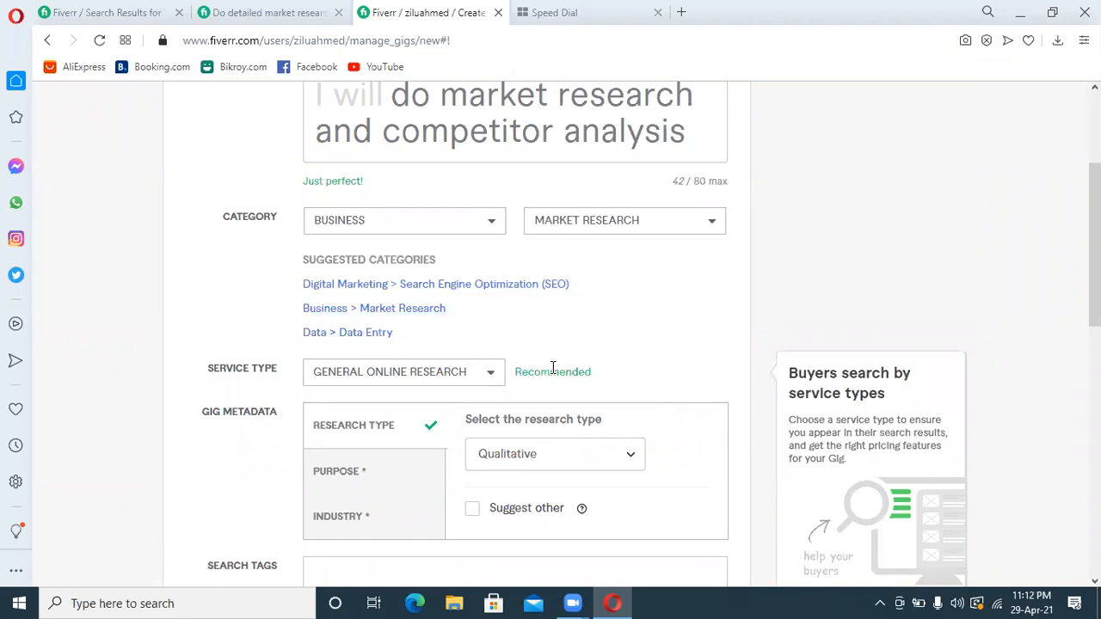
Select all sixteen listed market research purposes in the gig metadata, from Competitive Analysis to Campaign Effectiveness Research, leaving out Suggest other
click(328, 478)
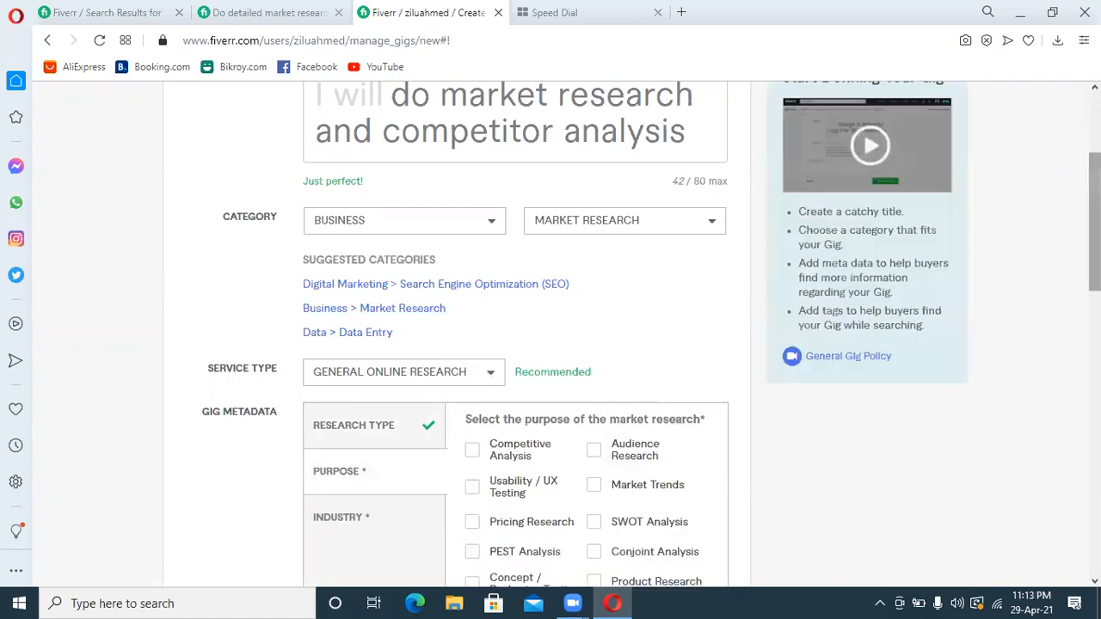
scroll(702, 349, down, 1)
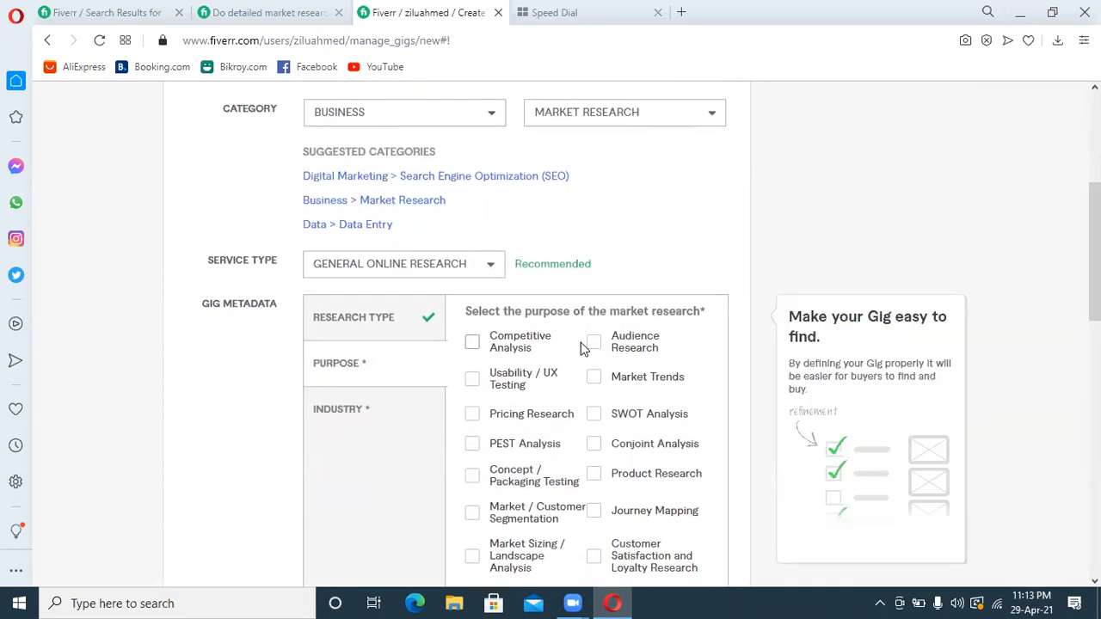
click(472, 343)
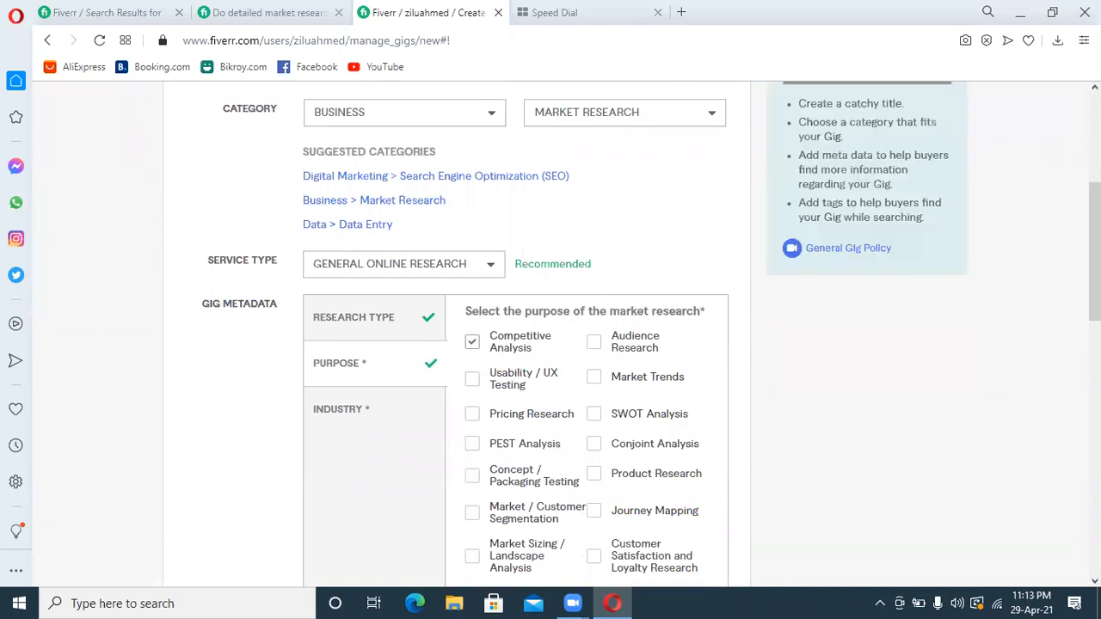
scroll(978, 326, down, 1)
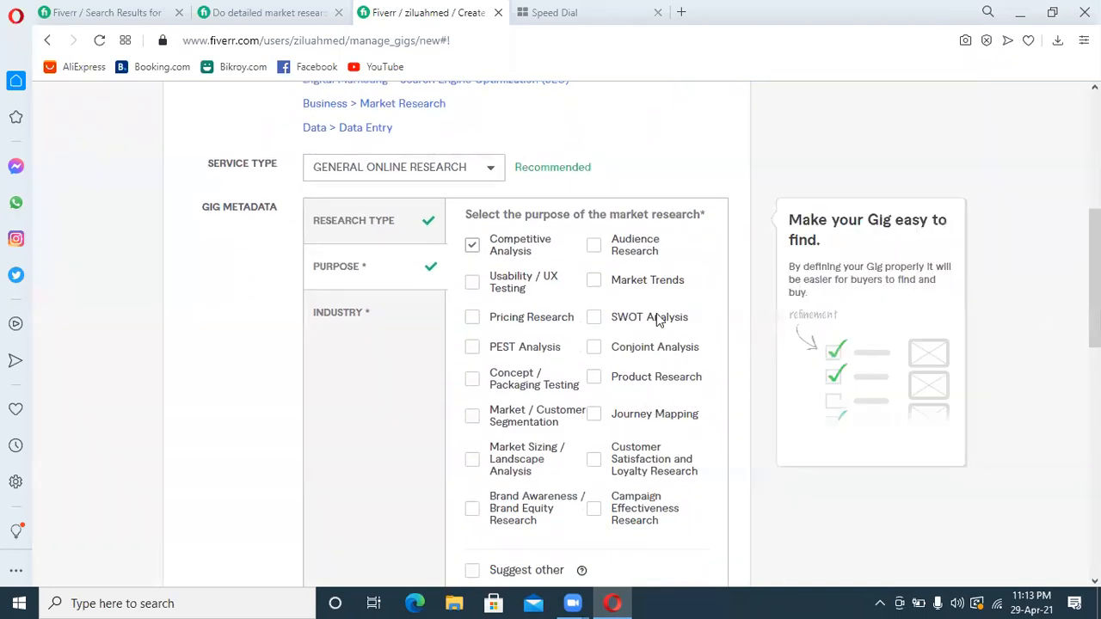
click(475, 288)
click(474, 319)
click(474, 349)
click(474, 380)
click(473, 418)
click(472, 460)
click(473, 509)
click(594, 507)
click(593, 460)
click(593, 415)
click(594, 378)
click(593, 347)
click(594, 317)
click(595, 248)
click(593, 282)
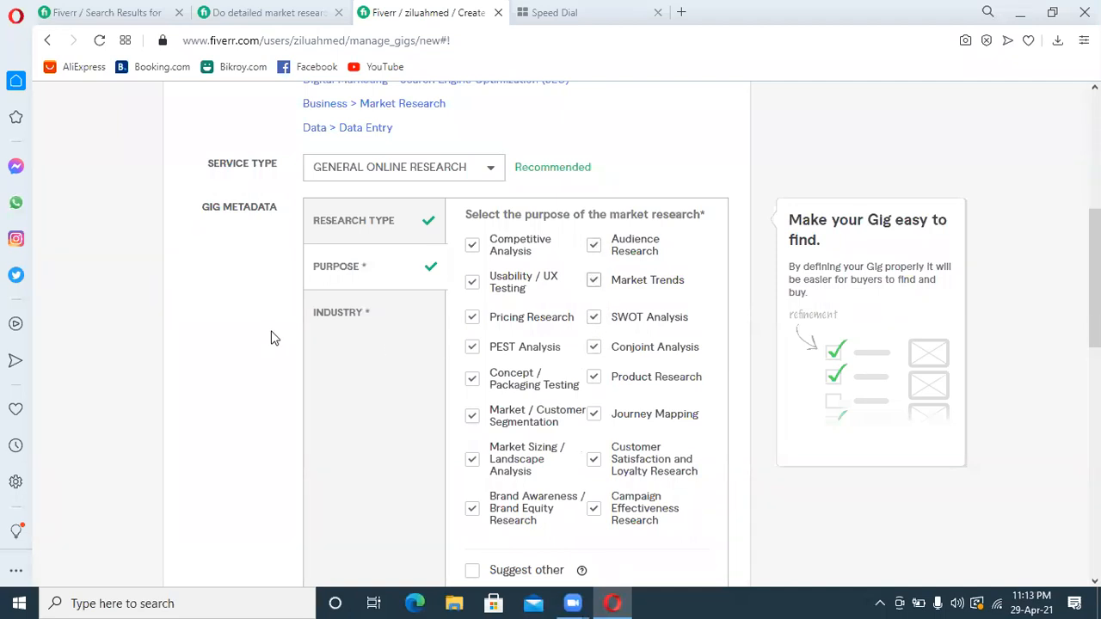
Select all 33 listed supported industries in the gig metadata, from Agriculture to Writing & Publishing, leaving out Suggest other
click(349, 320)
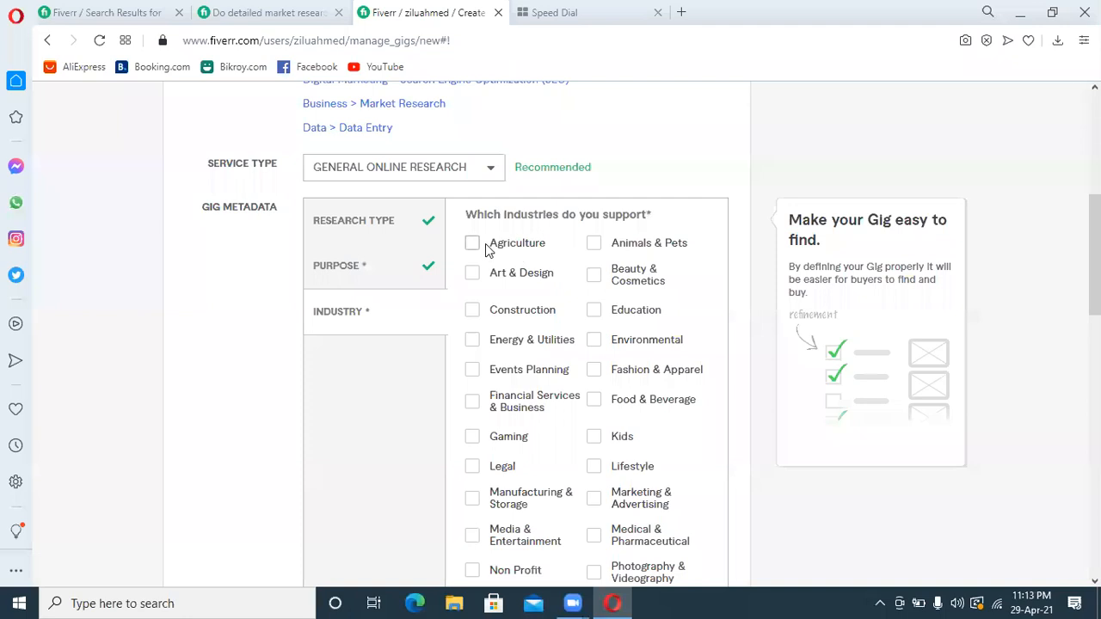
click(471, 275)
click(471, 312)
click(472, 342)
click(472, 371)
click(474, 403)
click(472, 437)
click(472, 466)
click(472, 498)
double_click(484, 533)
click(474, 572)
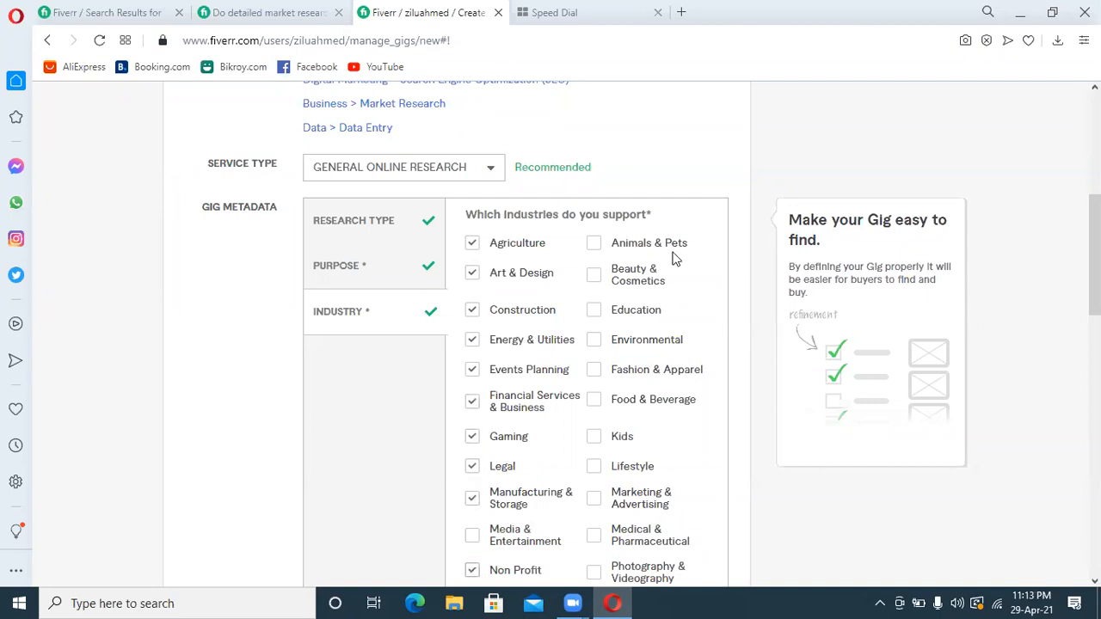
click(593, 244)
click(595, 276)
click(594, 311)
click(594, 341)
click(595, 370)
click(595, 400)
click(594, 437)
click(593, 498)
click(593, 534)
click(471, 535)
scroll(972, 344, down, 2)
click(593, 419)
click(592, 482)
click(593, 452)
click(472, 449)
click(472, 482)
click(472, 516)
click(472, 546)
click(472, 577)
click(593, 576)
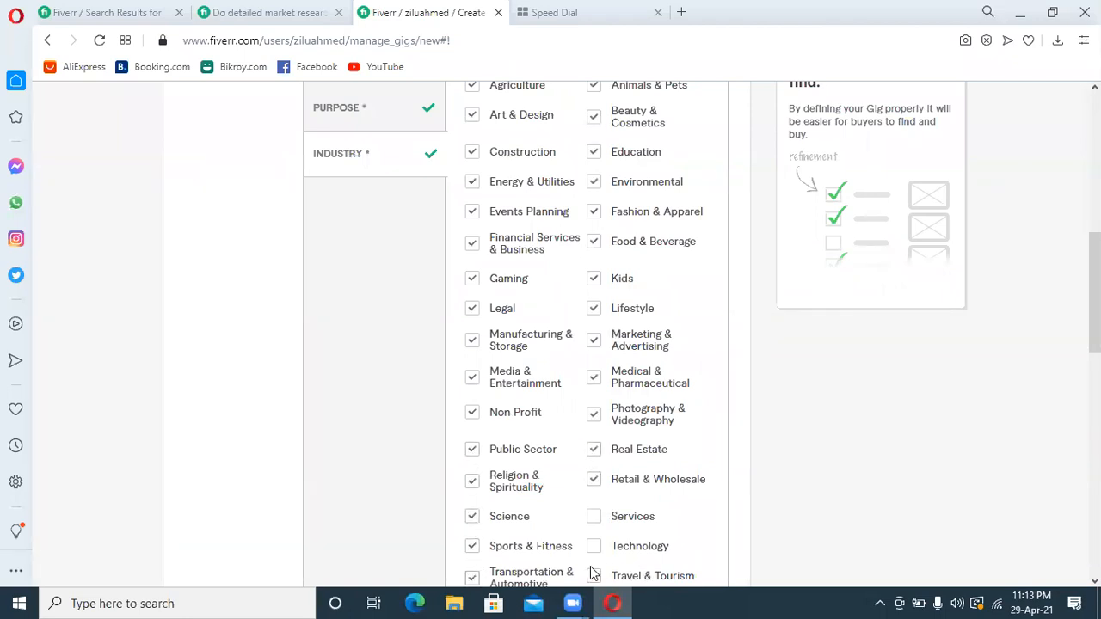
click(593, 546)
click(594, 517)
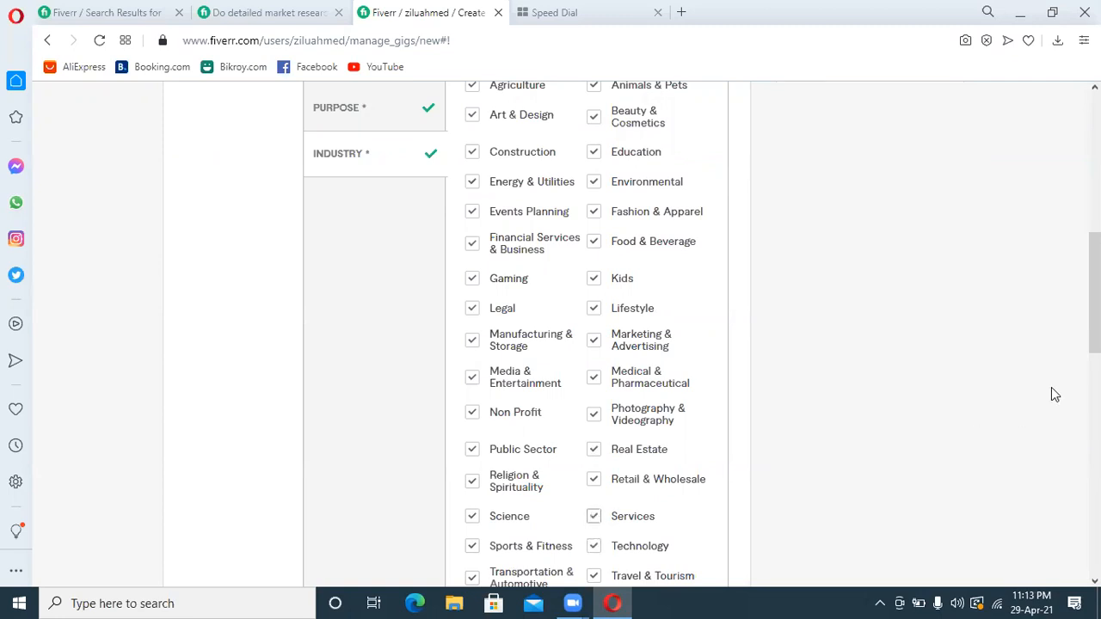
drag(1095, 293, 1095, 337)
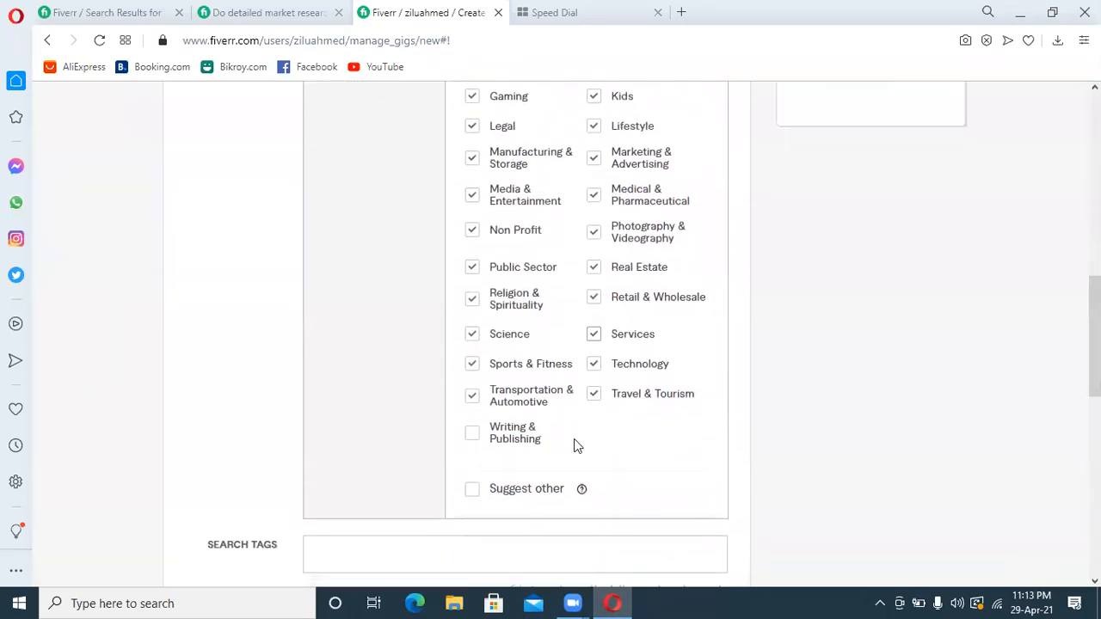
click(472, 432)
Add "competitor analysis" as the gig's first search tag
scroll(472, 432, down, 2)
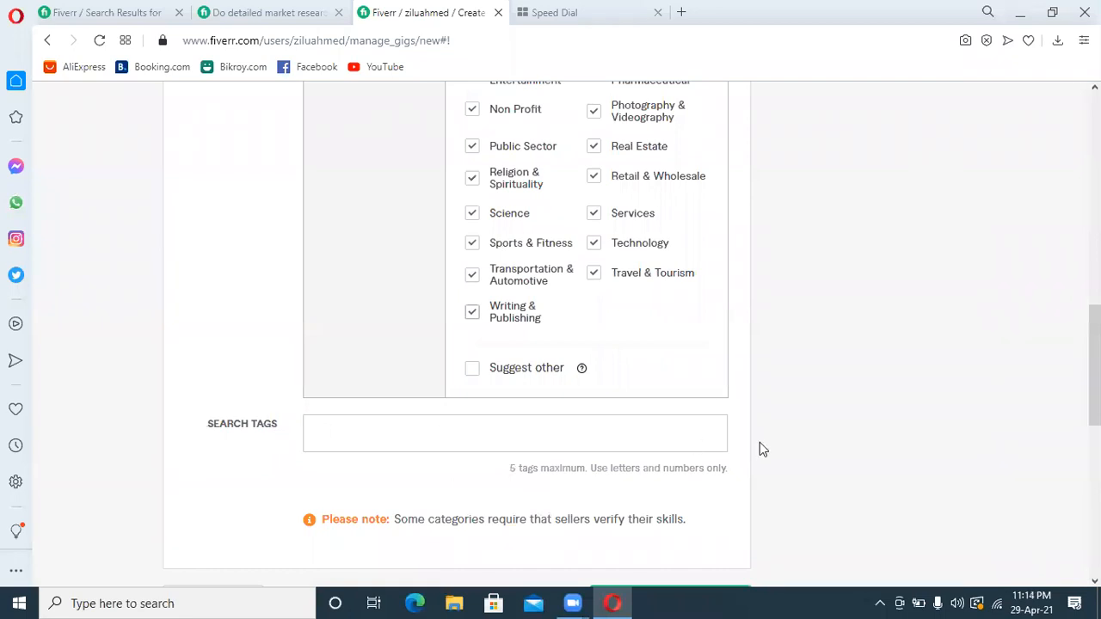
click(458, 435)
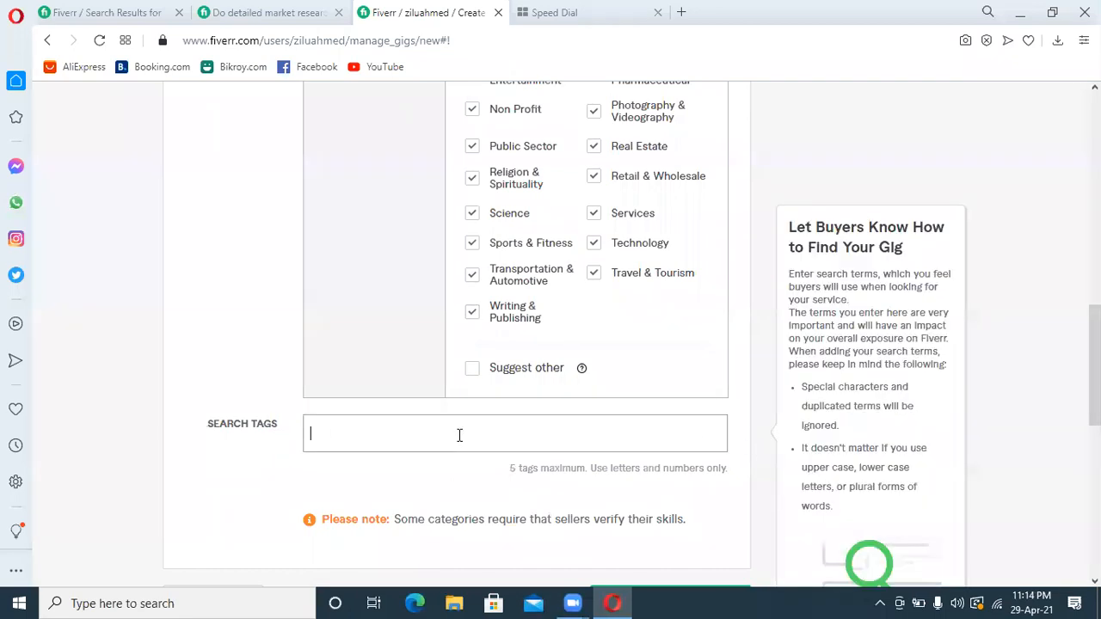
text(compe)
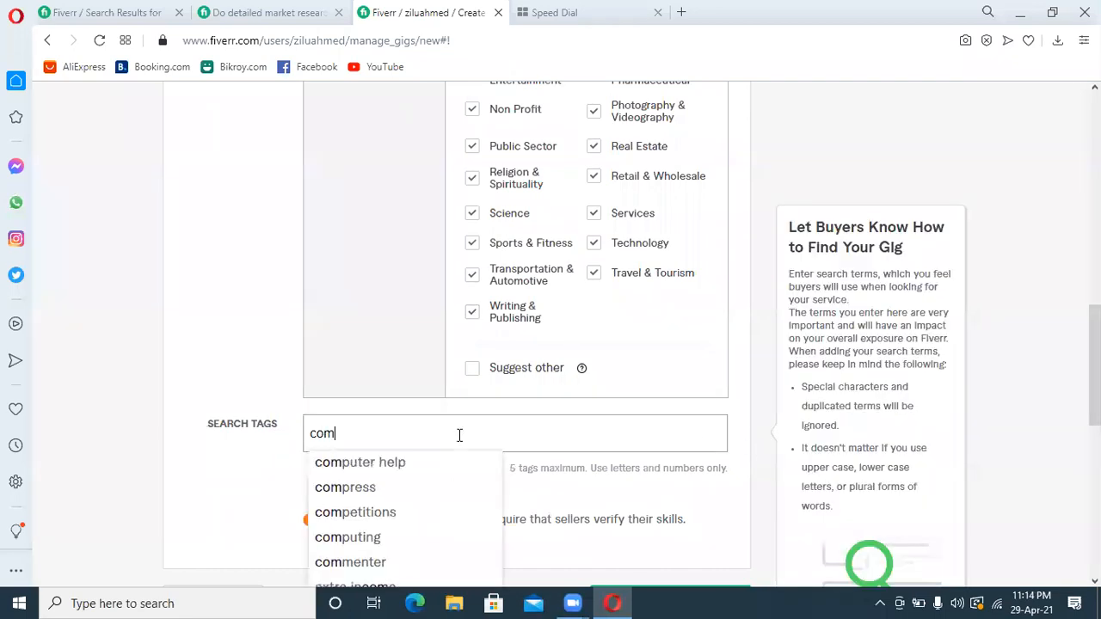
text(r )
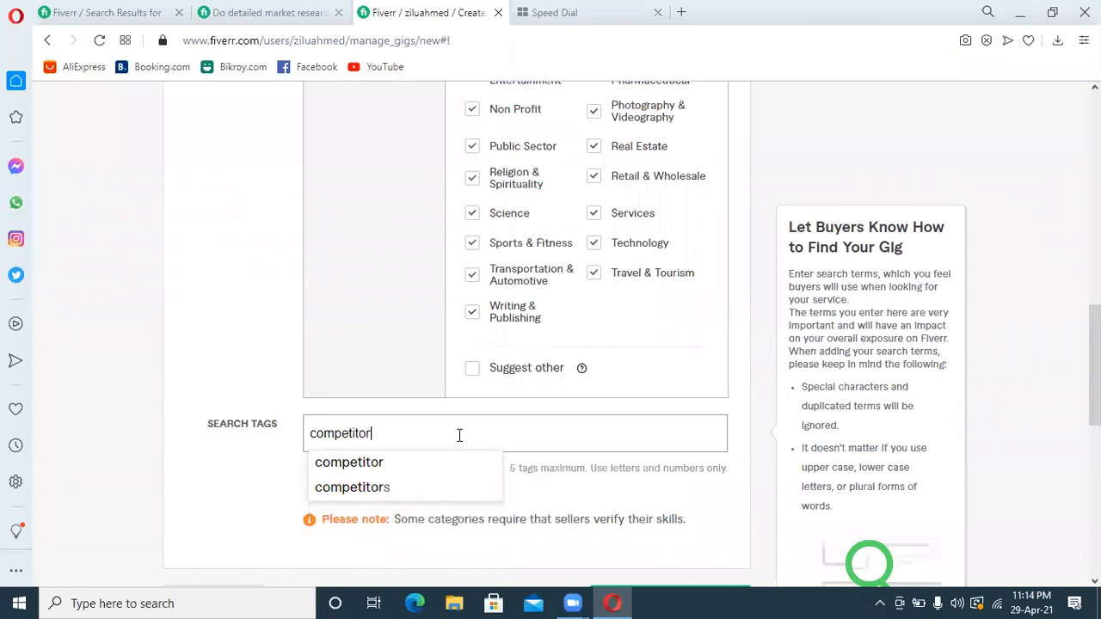
text(analysis)
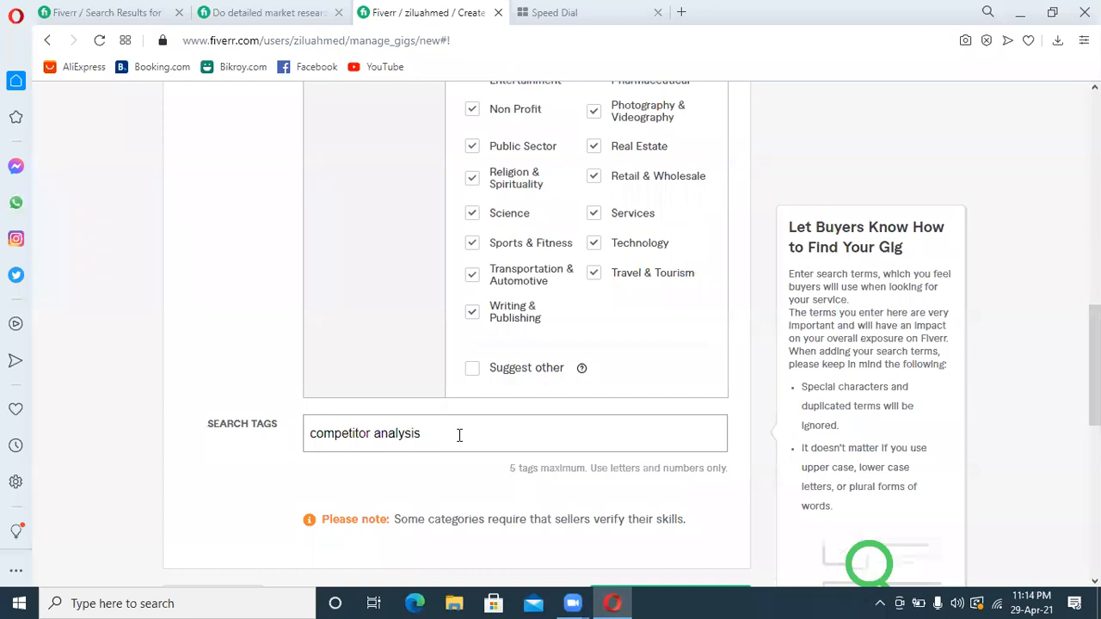
key(Return)
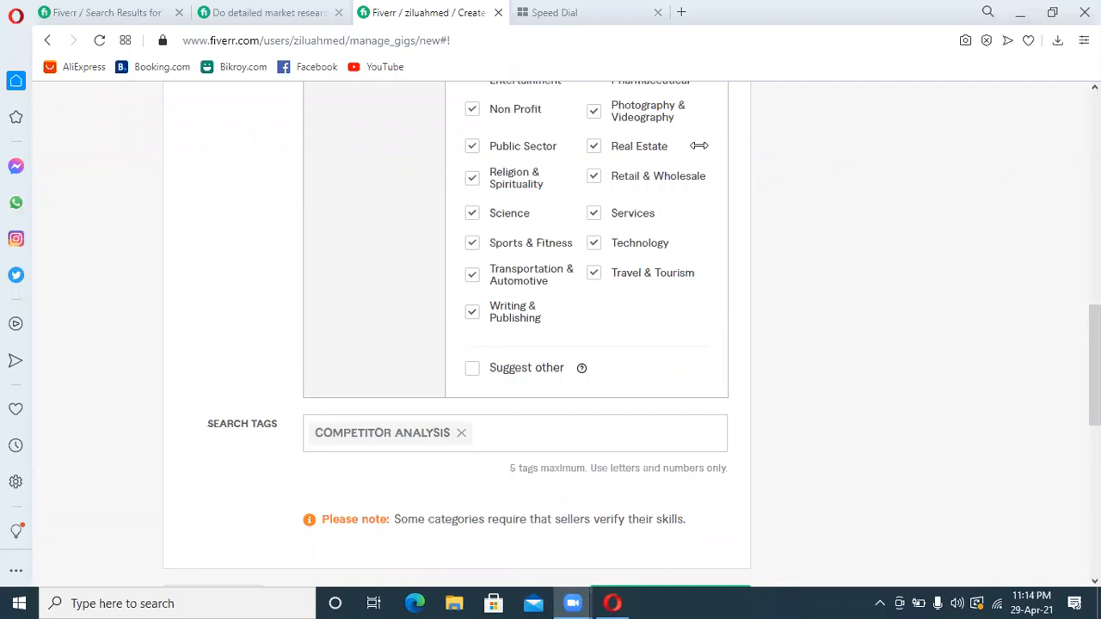
Copy the suggested term "competitor research" from the competitor analysis search results and add it as a search tag of the gig
mouse_move(569, 449)
scroll(568, 449, up, 10)
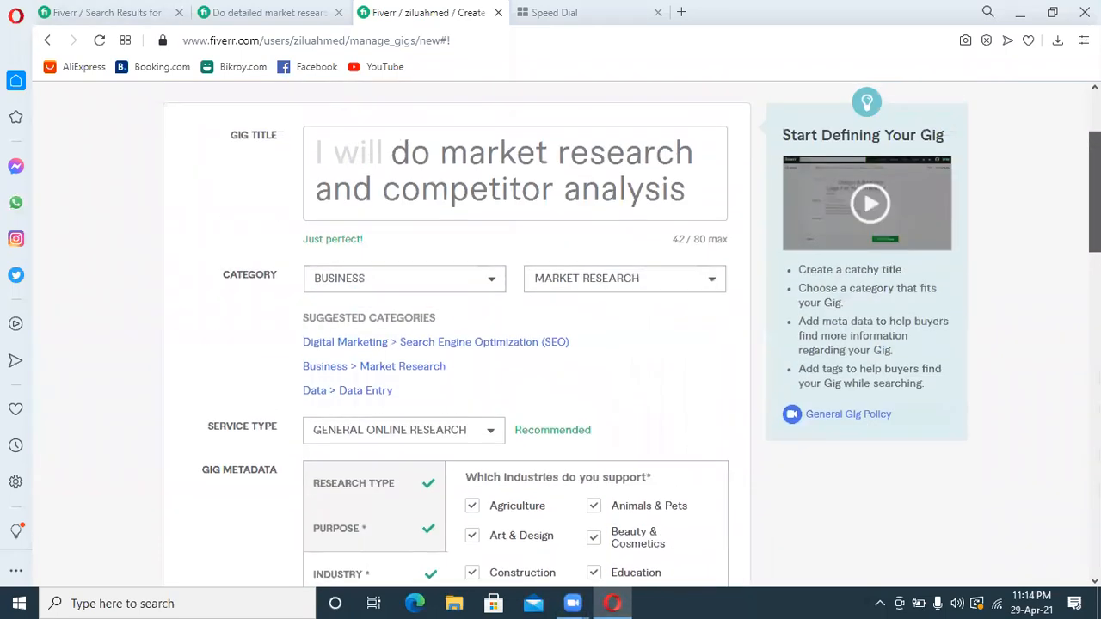
scroll(614, 419, down, 10)
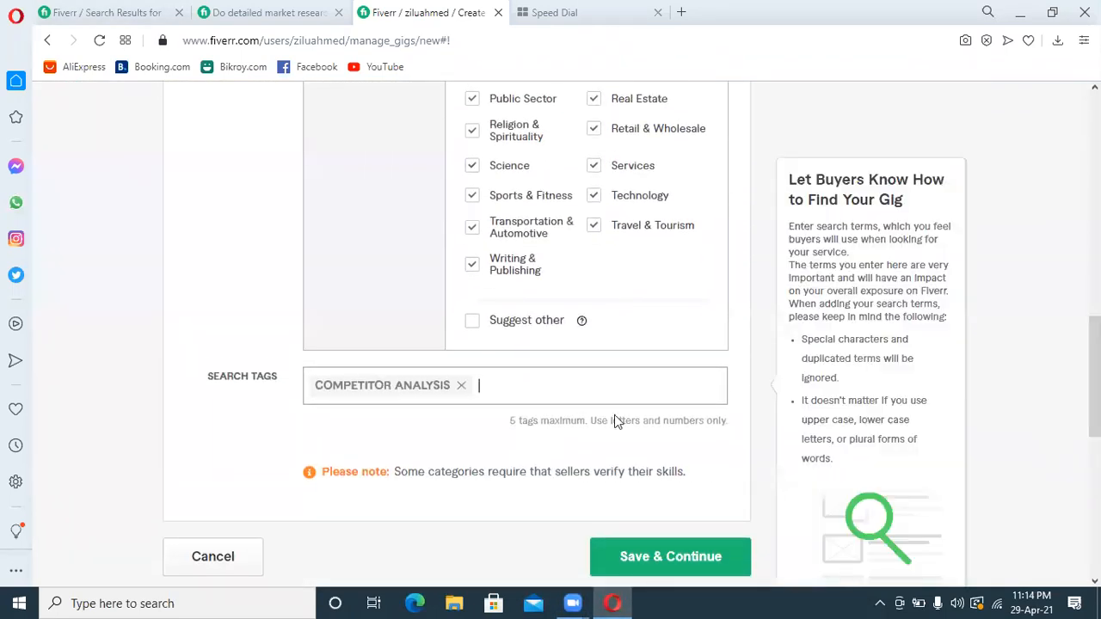
click(152, 12)
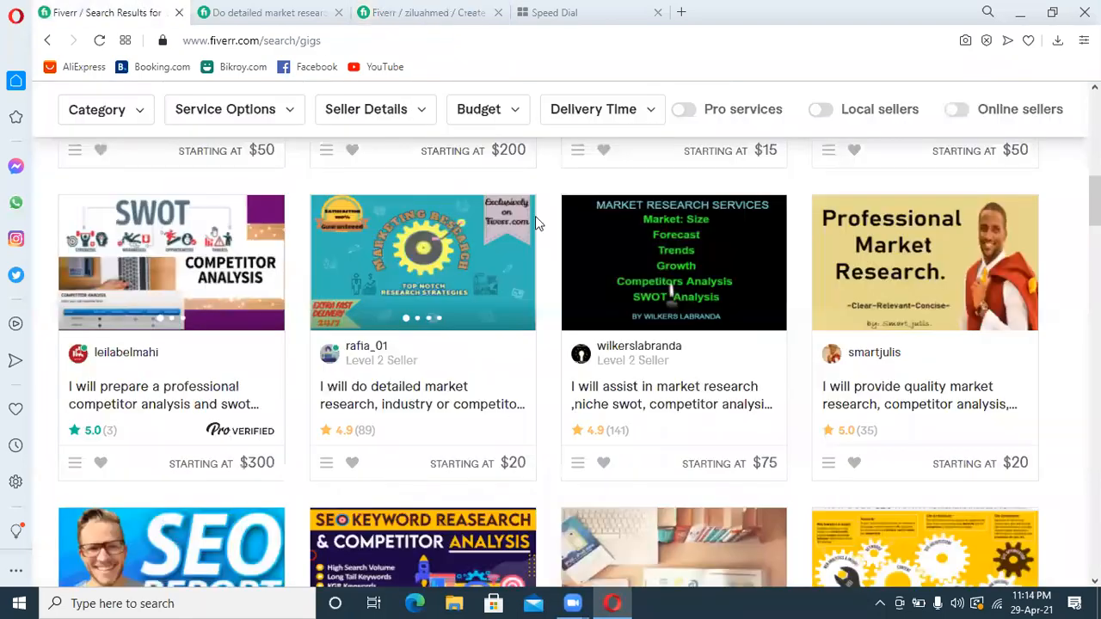
scroll(344, 258, up, 6)
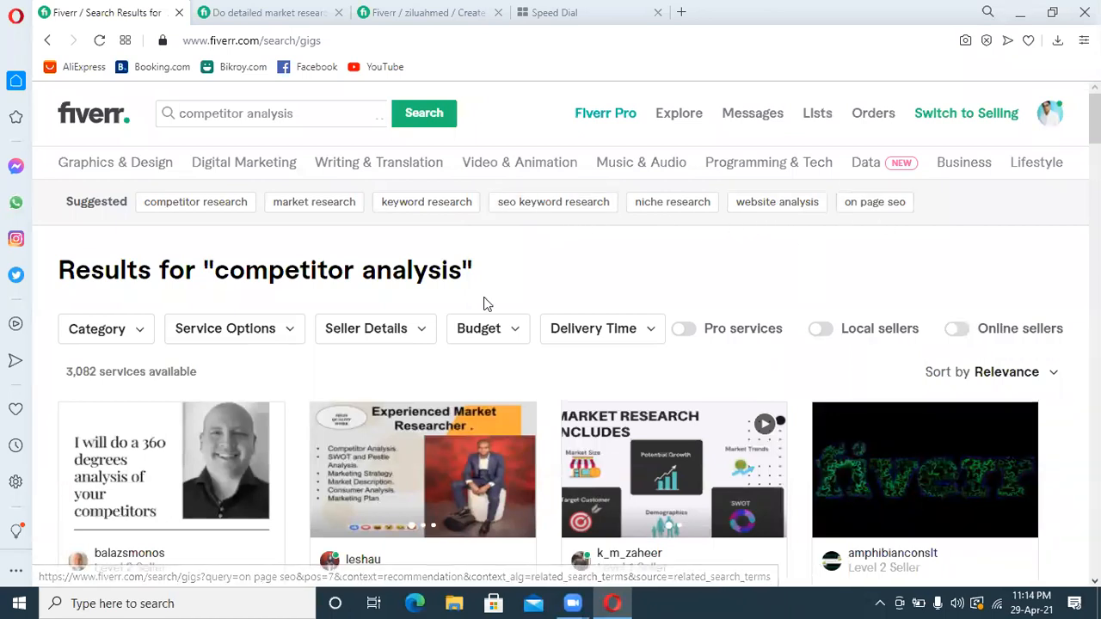
drag(257, 220, 134, 217)
key(ctrl+c)
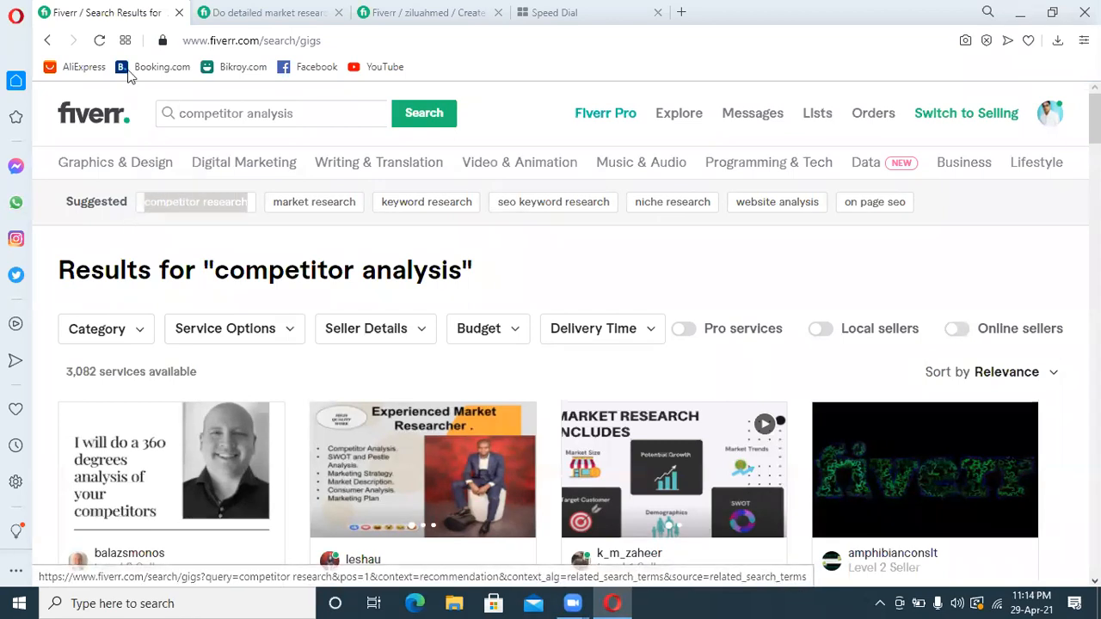
click(422, 7)
key(ctrl+v)
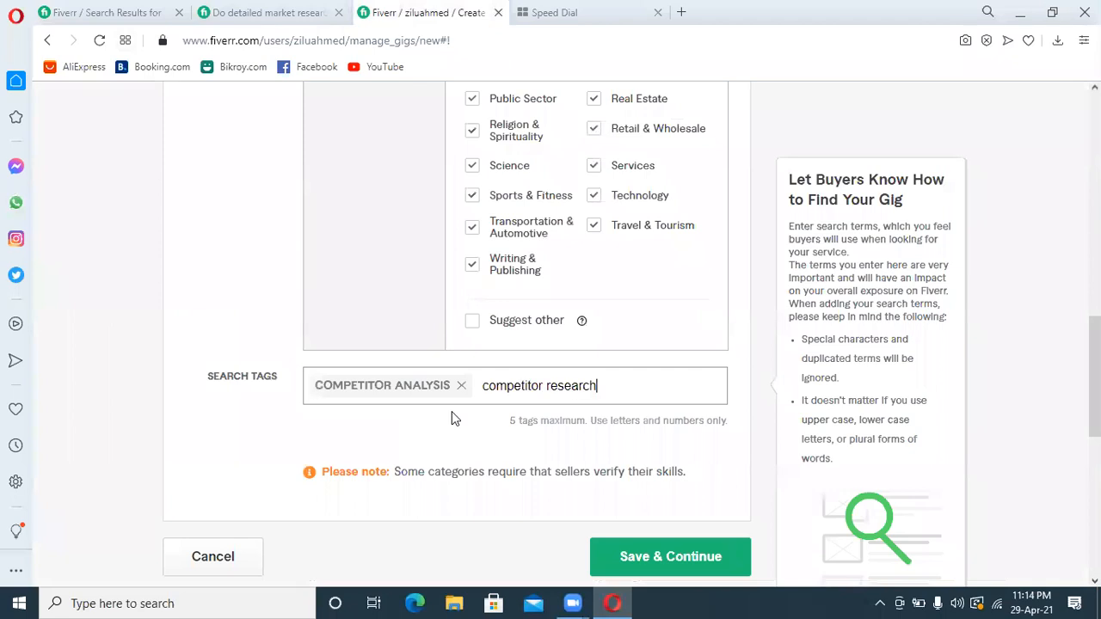
key(Return)
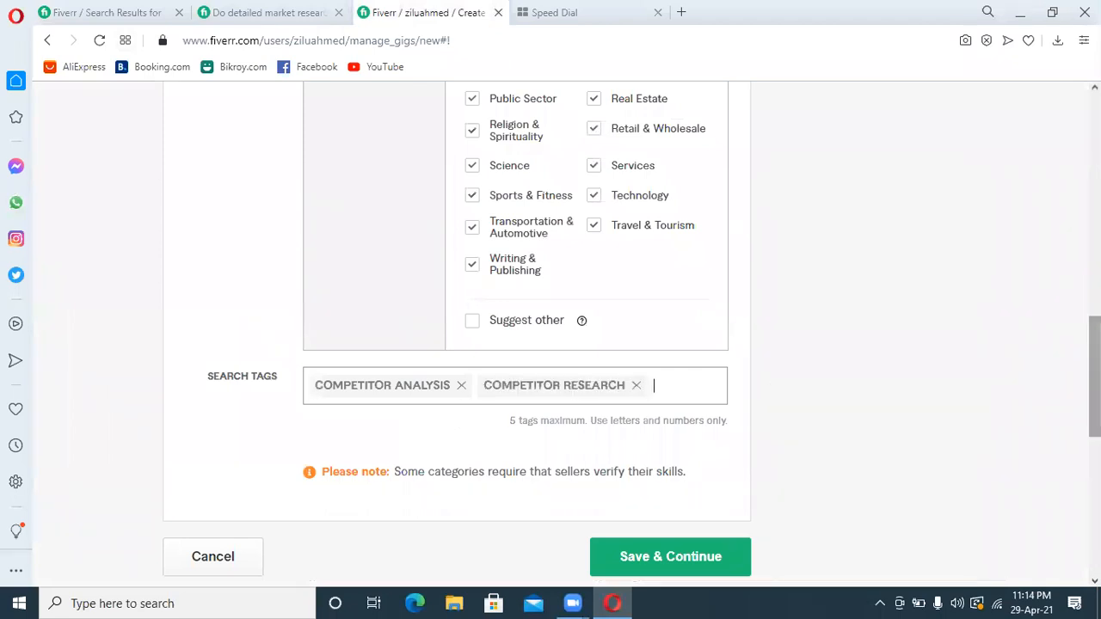
Copy the suggested term "market research" from the search results page and add it to the gig's search tags
drag(1095, 345, 1095, 118)
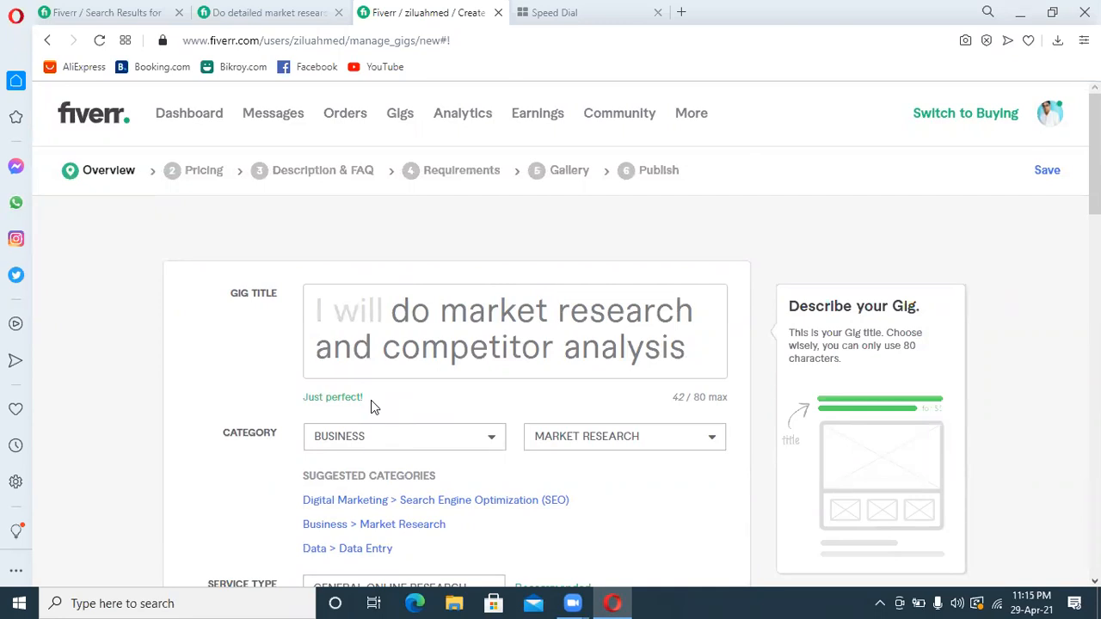
click(93, 10)
mouse_move(335, 209)
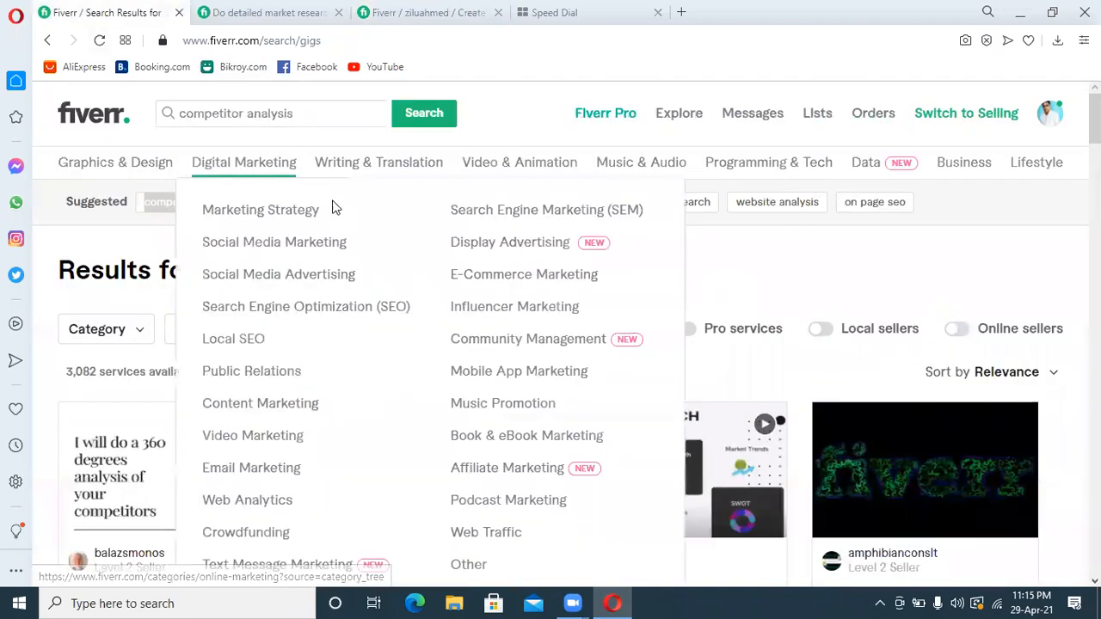
drag(365, 213, 275, 216)
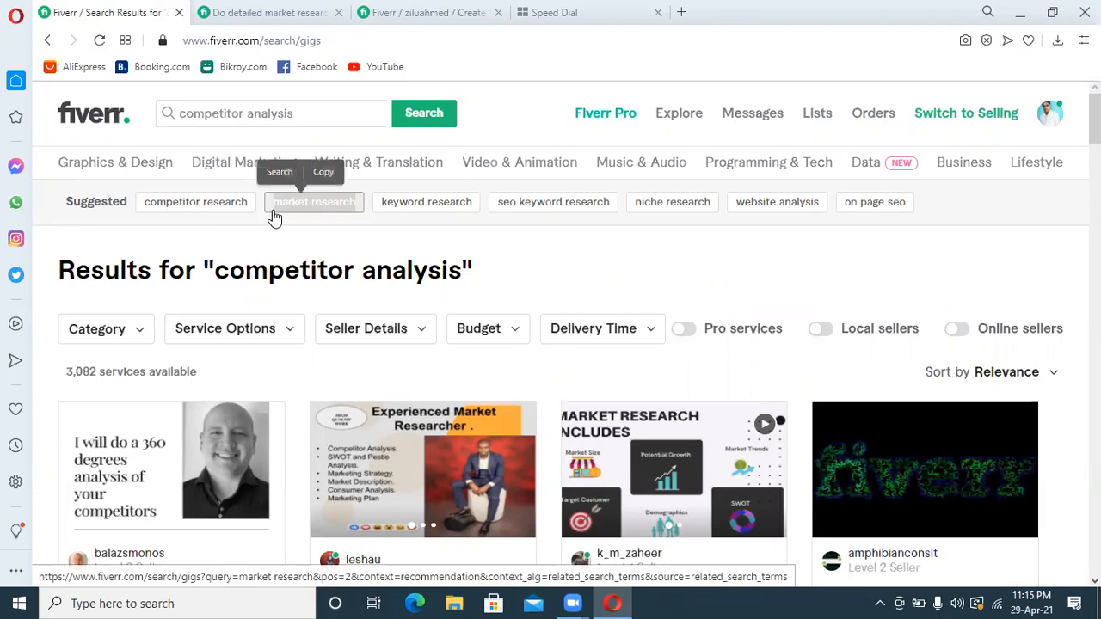
click(400, 12)
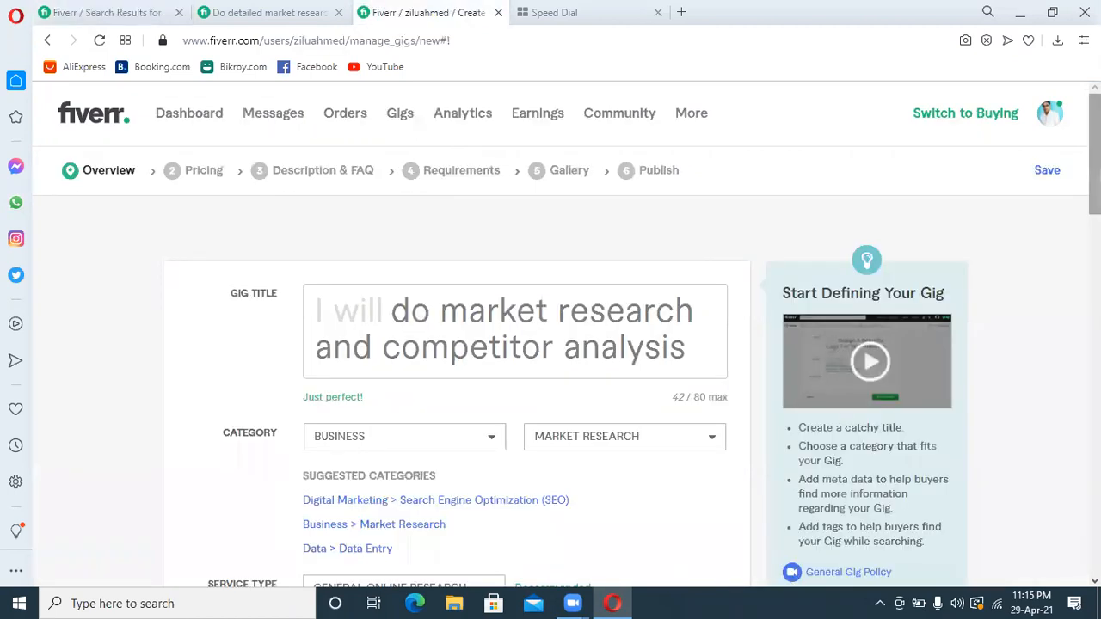
scroll(699, 385, down, 15)
key(ctrl+v)
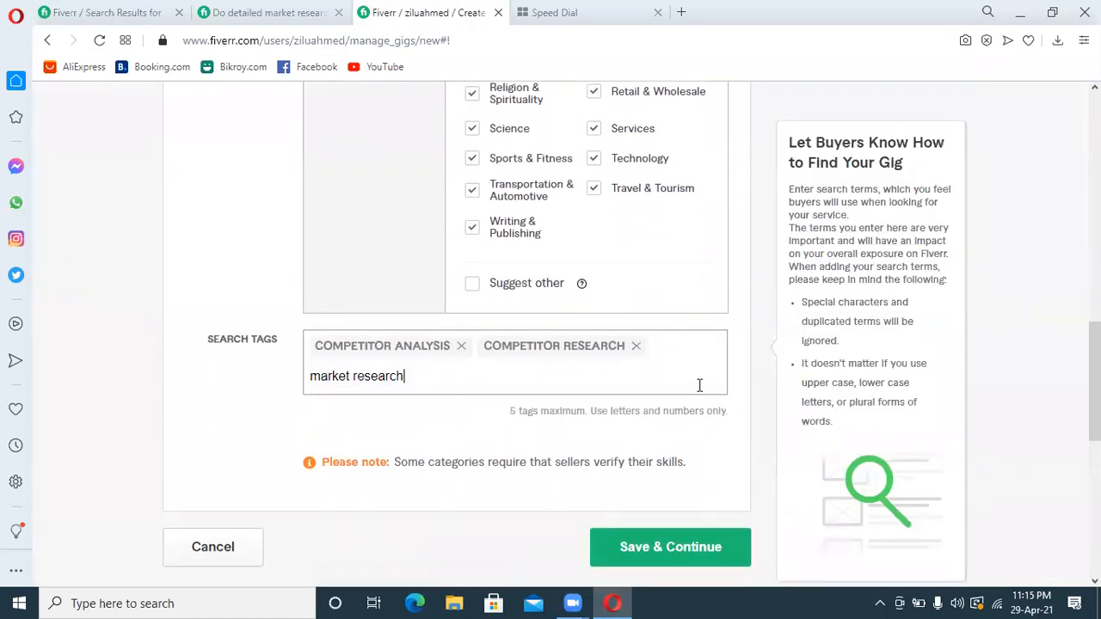
key(Return)
Copy "niche research" from the suggested searches and add it as the gig's fourth search tag
click(129, 12)
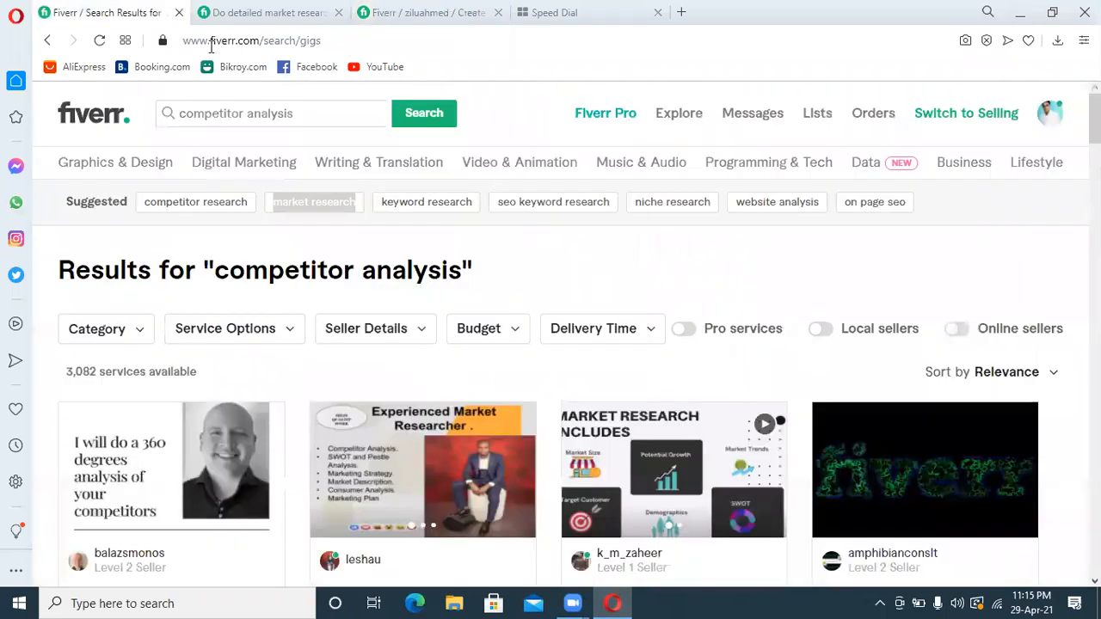
drag(721, 208, 630, 208)
key(ctrl+c)
click(386, 12)
key(ctrl+v)
key(Return)
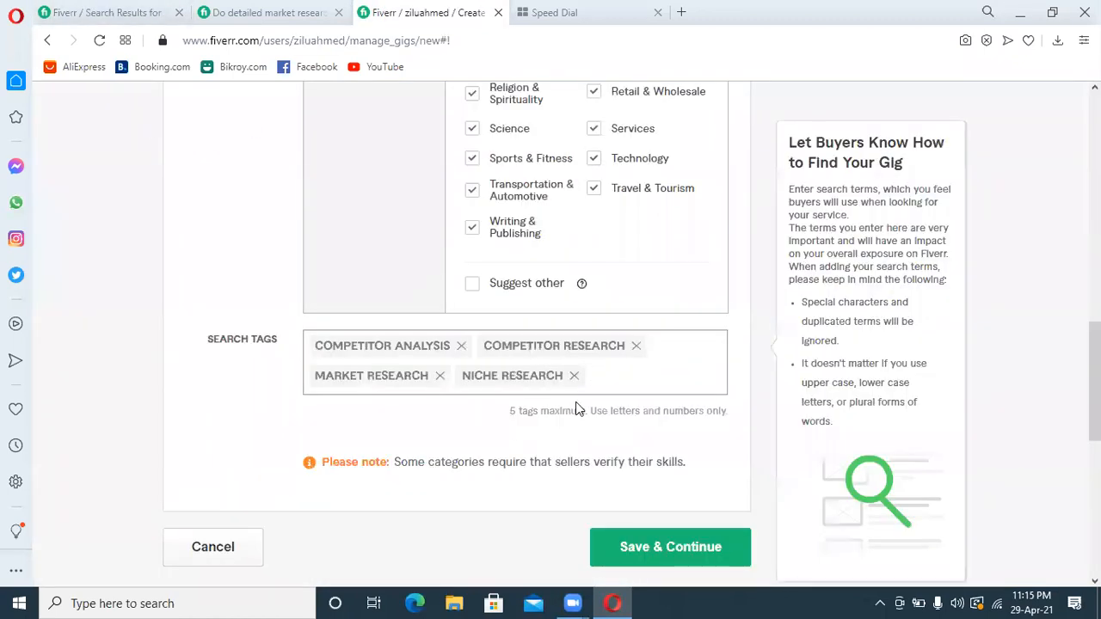
Add the suggested tag "competitor" as the gig's fifth search tag
text(com)
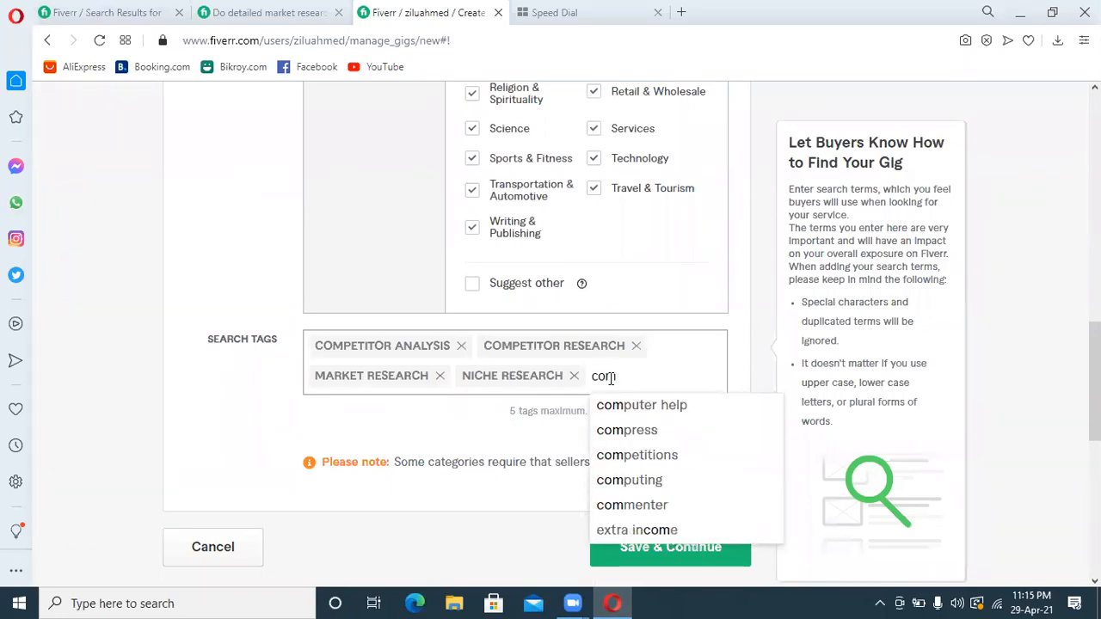
text(pe)
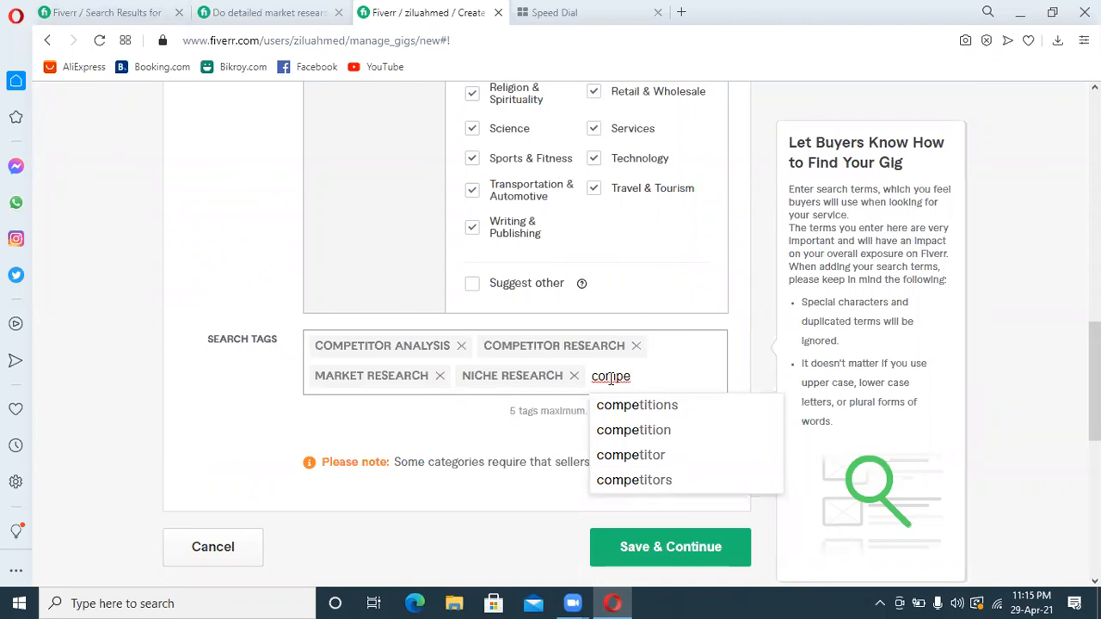
click(627, 455)
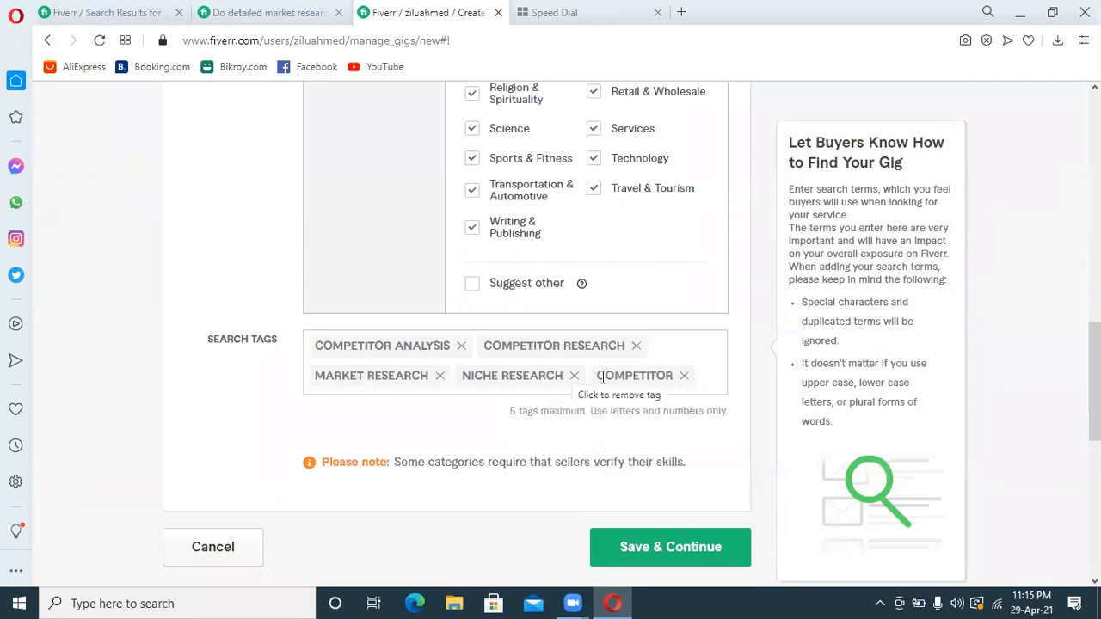
Save the gig overview, continue to pricing and enable the 3 Packages option, dismissing the packages introduction
click(639, 550)
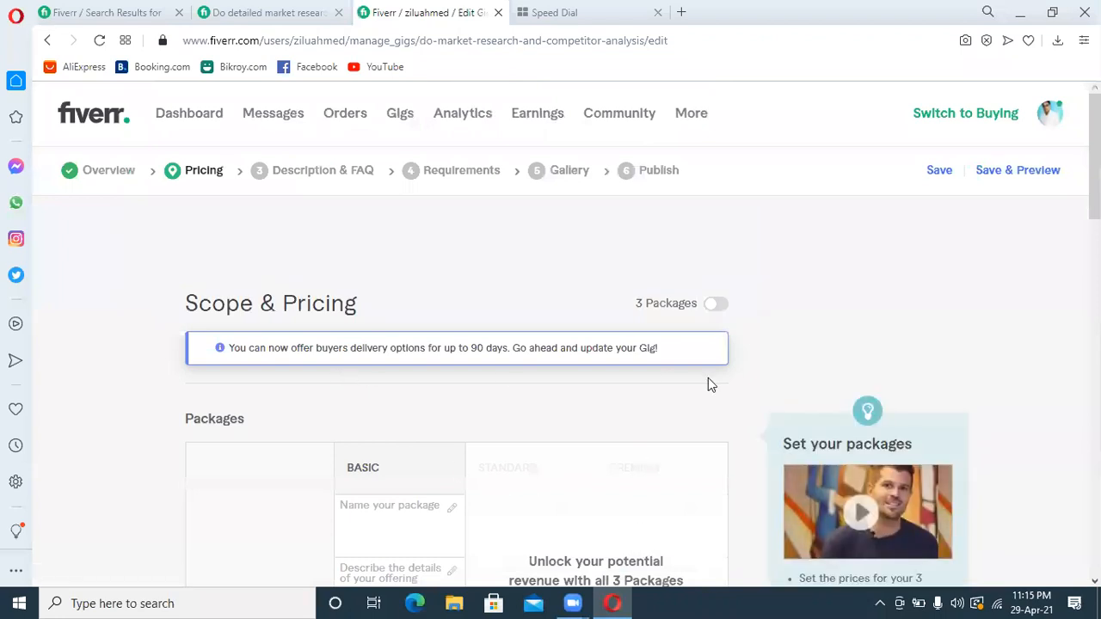
click(719, 310)
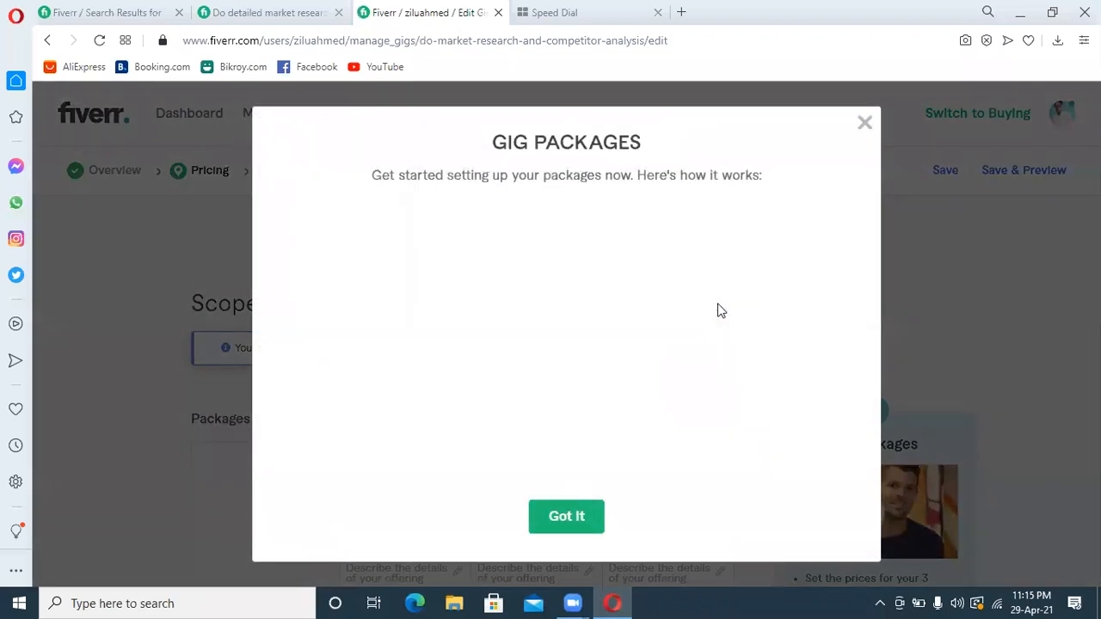
click(577, 526)
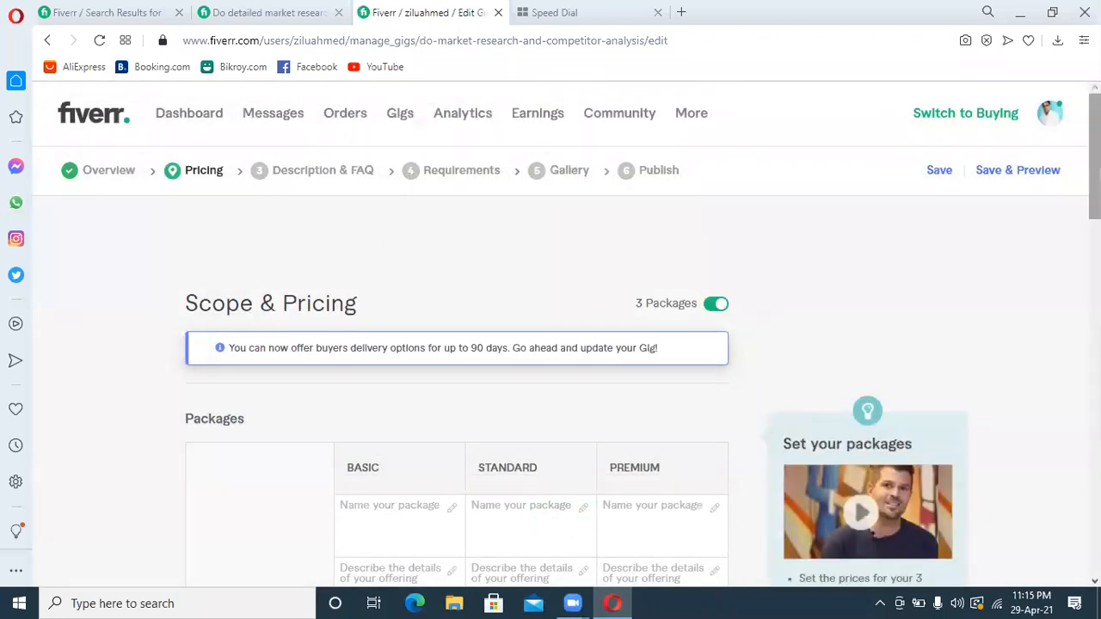
Name the Basic package "Basic Competitor Analysis"
scroll(343, 430, down, 3)
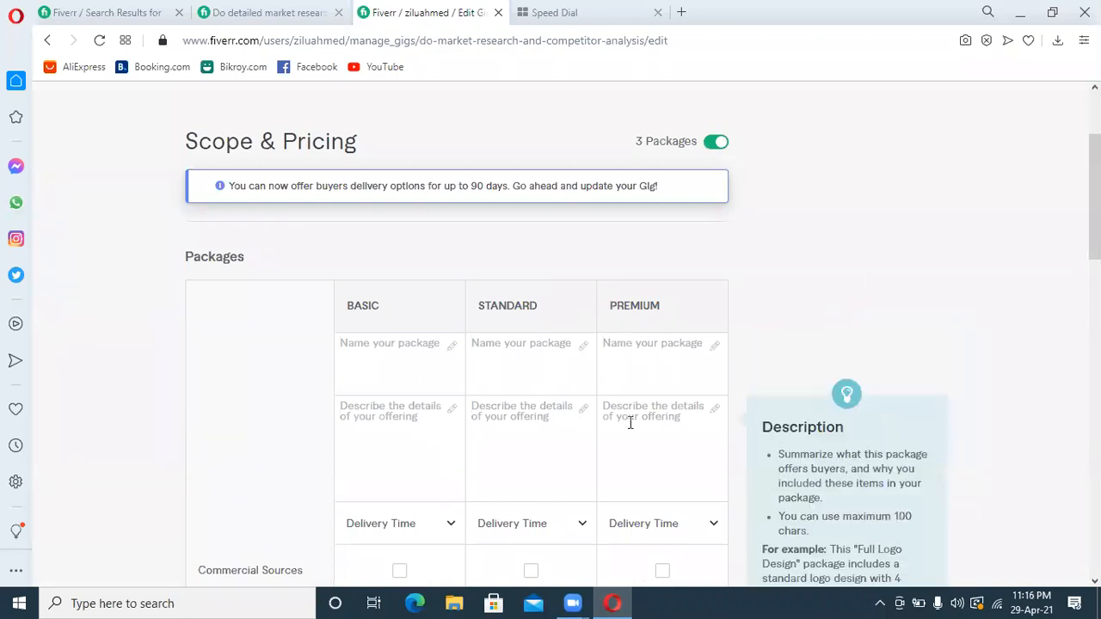
click(381, 363)
text(Basic Comp)
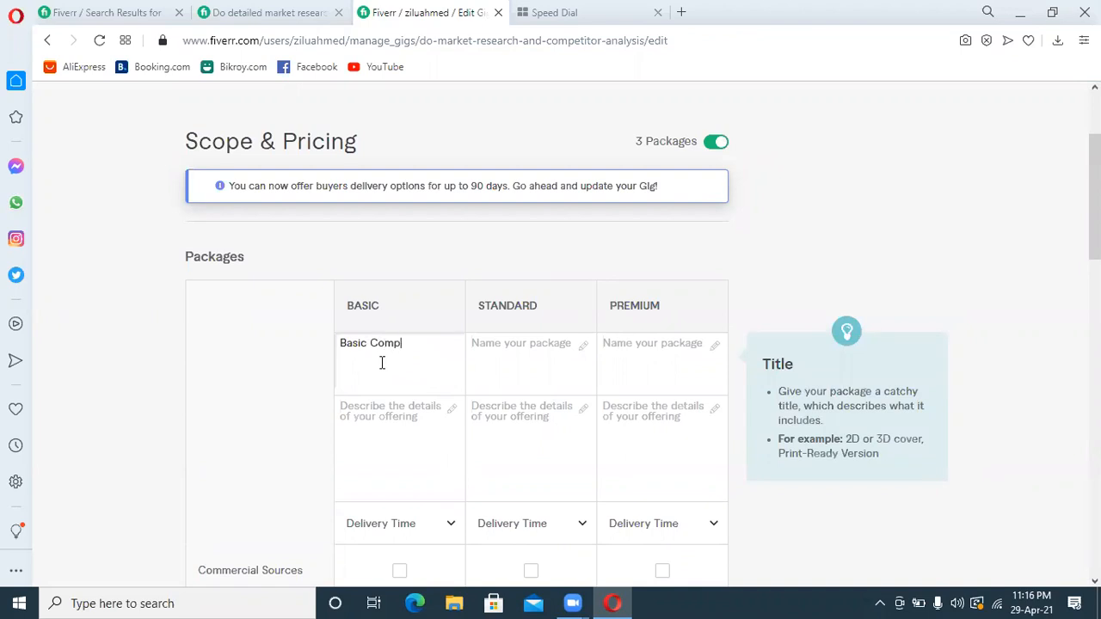
text(etitor Analysis)
Name the Standard package "Standard Competitor Analysis"
click(502, 350)
text(Standa)
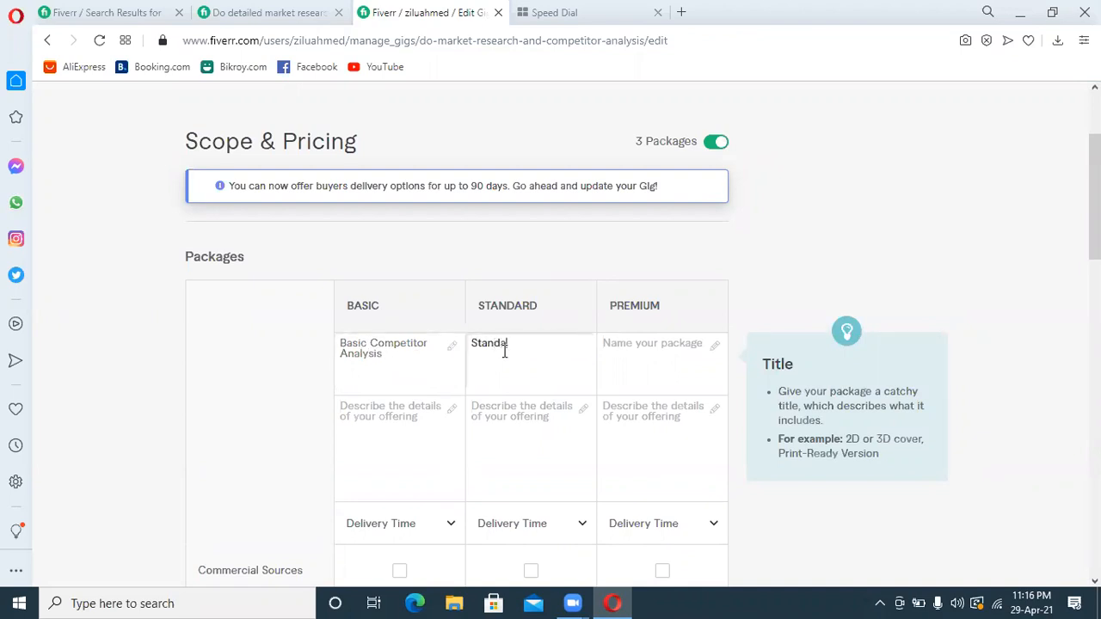
text(rd Competitor Analysis)
Name the Premium package "Premium Competitor Analysis"
click(620, 344)
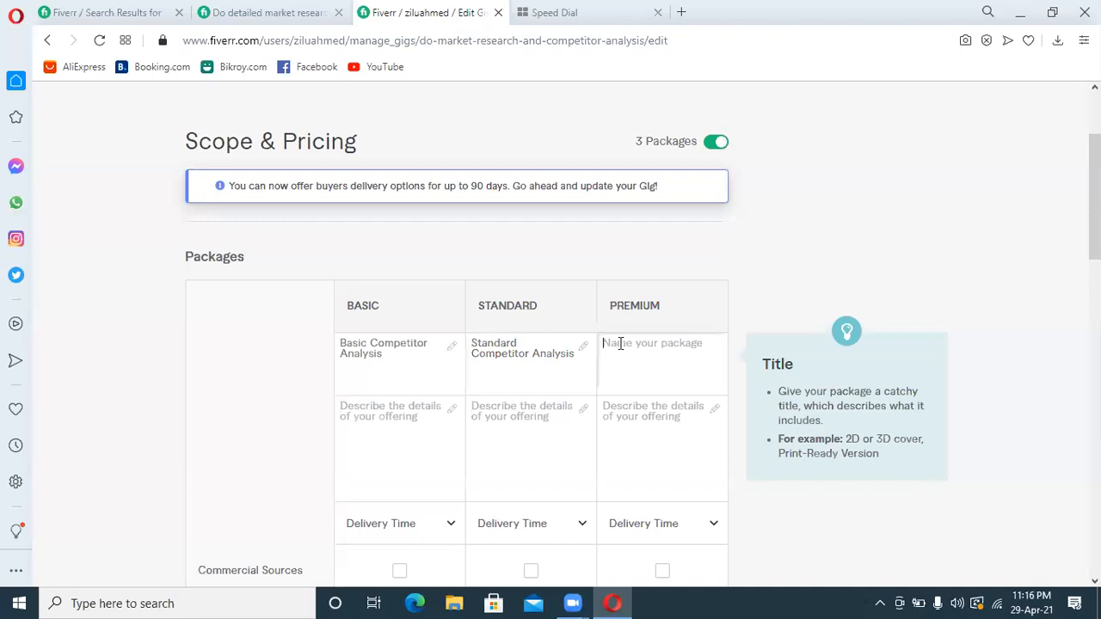
text(Premium Compe)
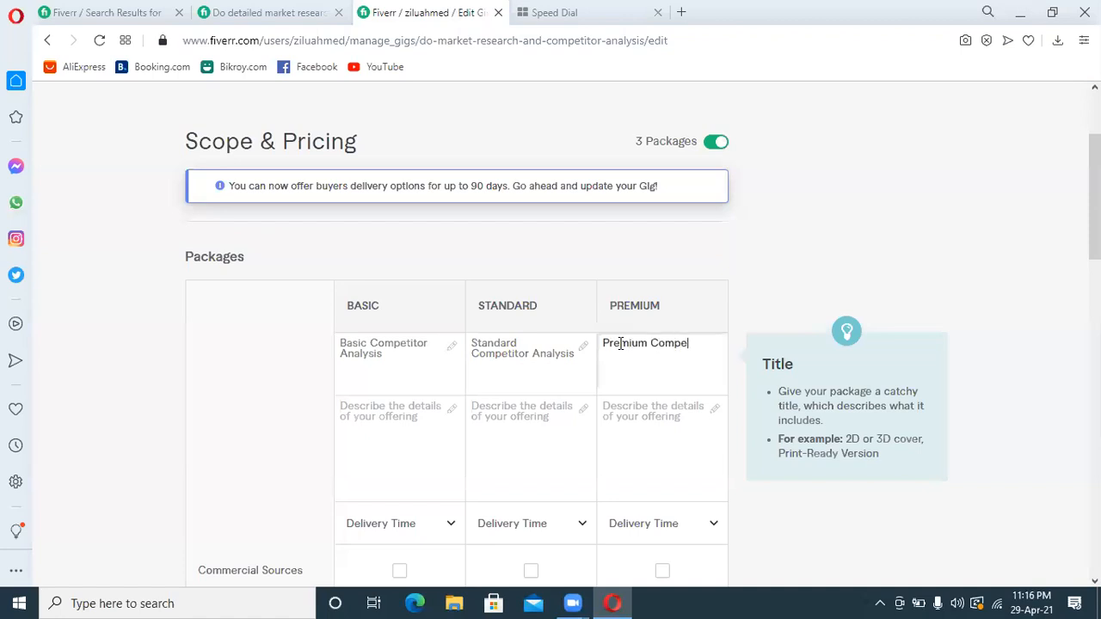
text(l)
text(titor)
text( Analys)
text(is)
Begin the Basic package description with "Identify and analysis the to 3 competitor"
click(387, 422)
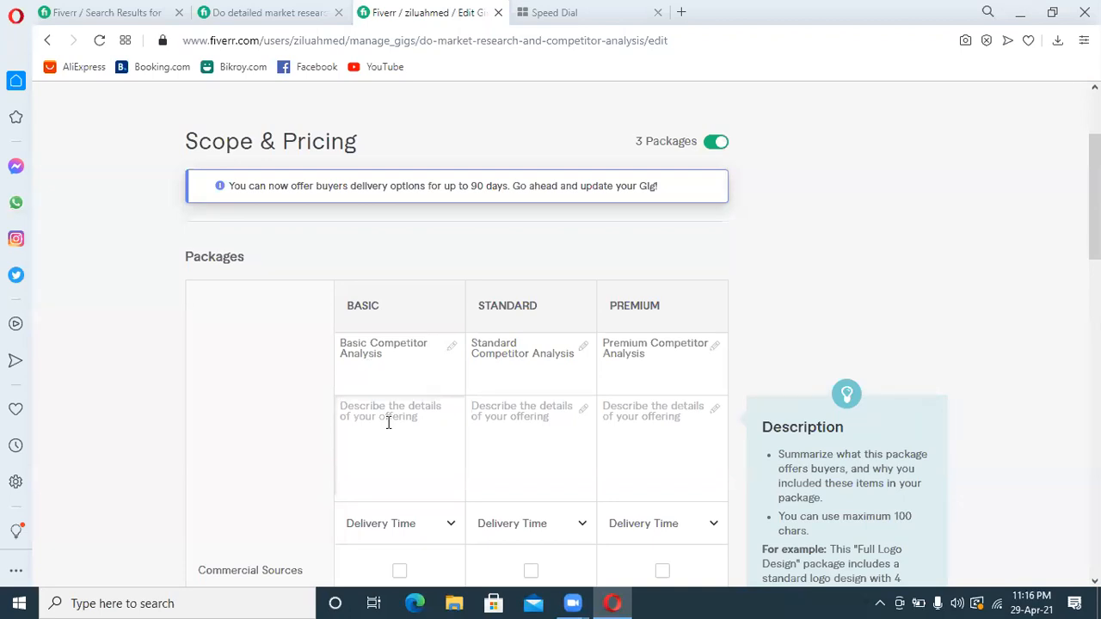
click(387, 422)
text(Identify and analysis the to 3)
text(cop)
key(BackSpace)
text(mpetitor)
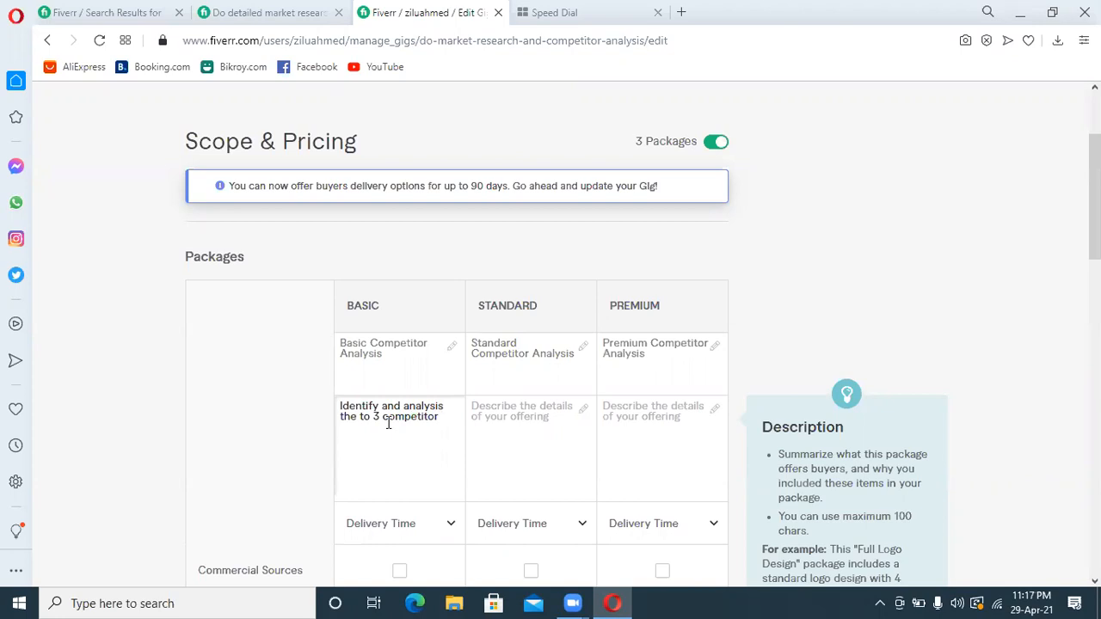
Correct "to" to "top" in the Basic package description and complete it with "in your niche"
click(370, 417)
text(p)
click(446, 416)
text(in your niche)
Copy the Basic description into the Standard package and change the competitor number to 5
drag(418, 428, 337, 408)
key(ctrl+c)
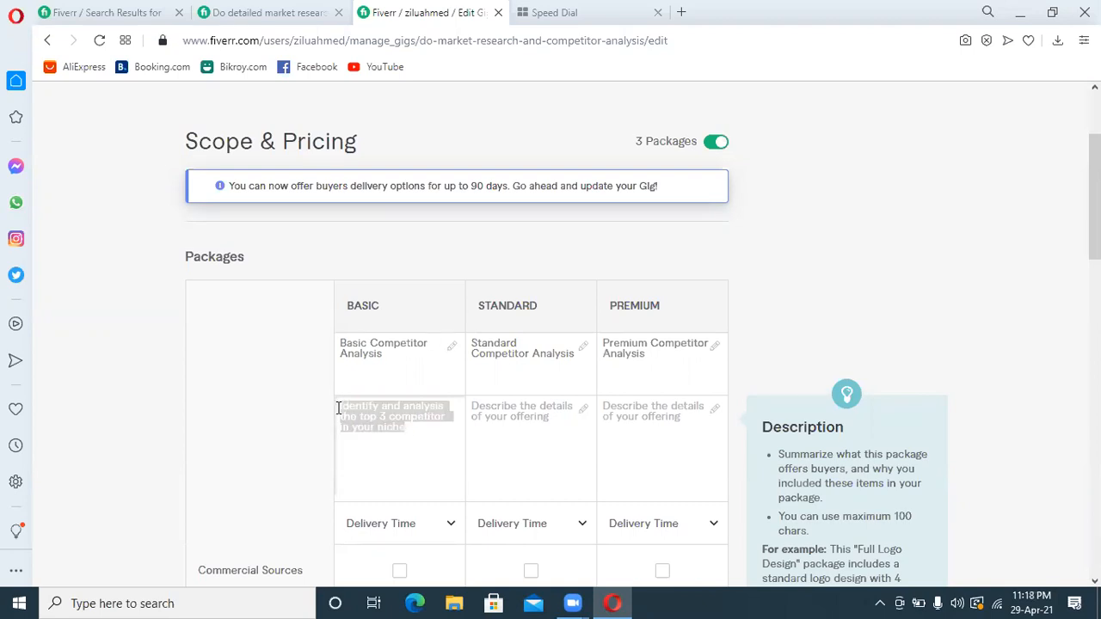
click(490, 423)
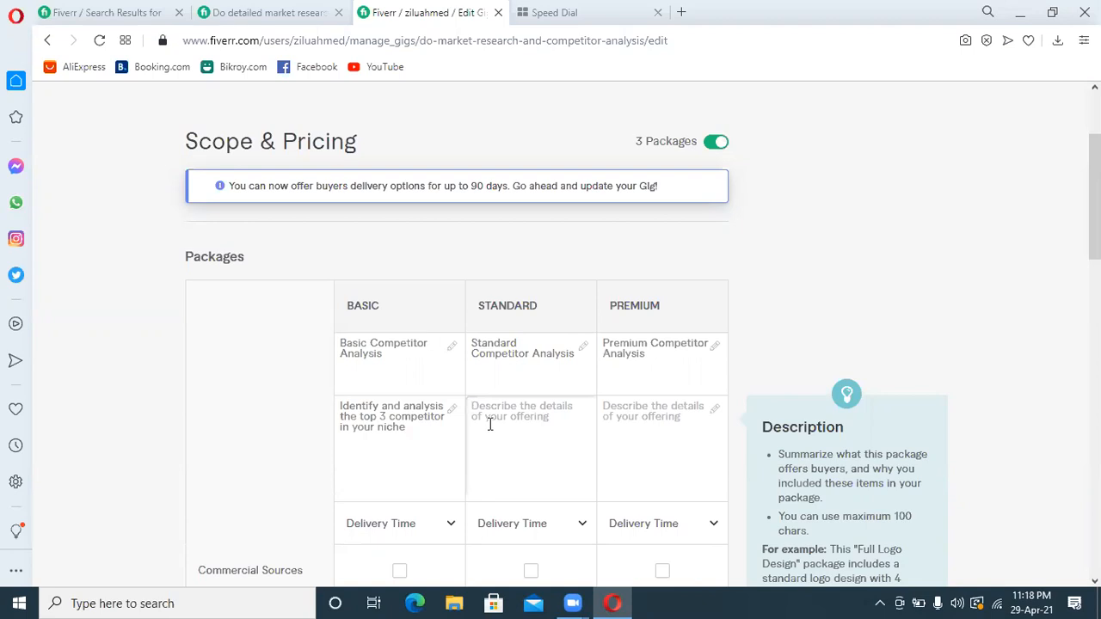
key(ctrl+v)
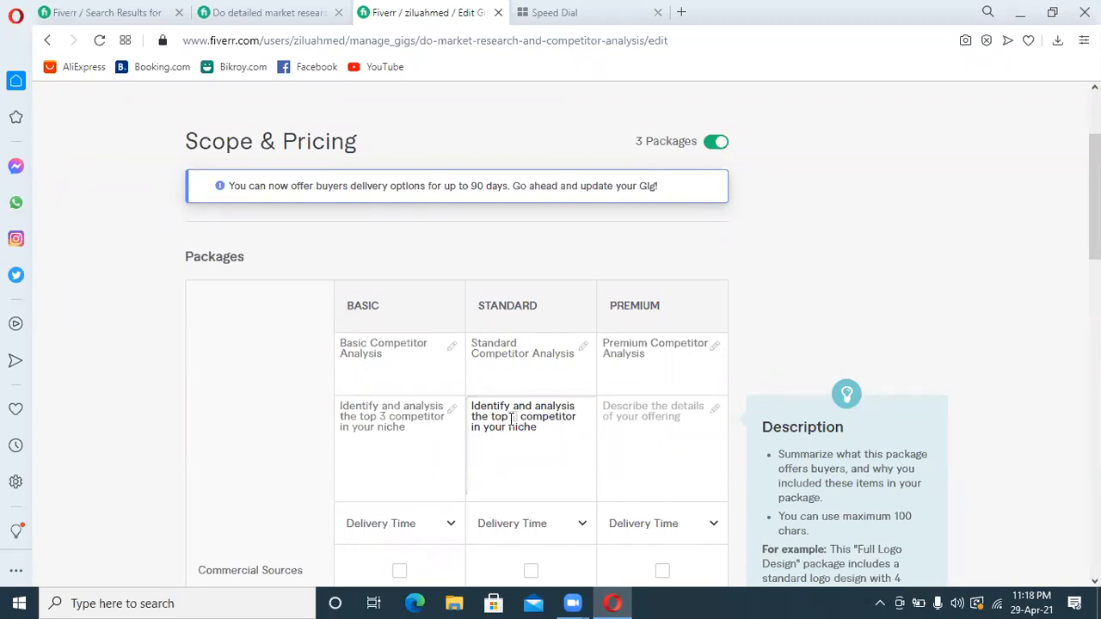
text(5)
Paste the copied description into the Premium package and change the competitor number to 10
click(613, 421)
key(ctrl+v)
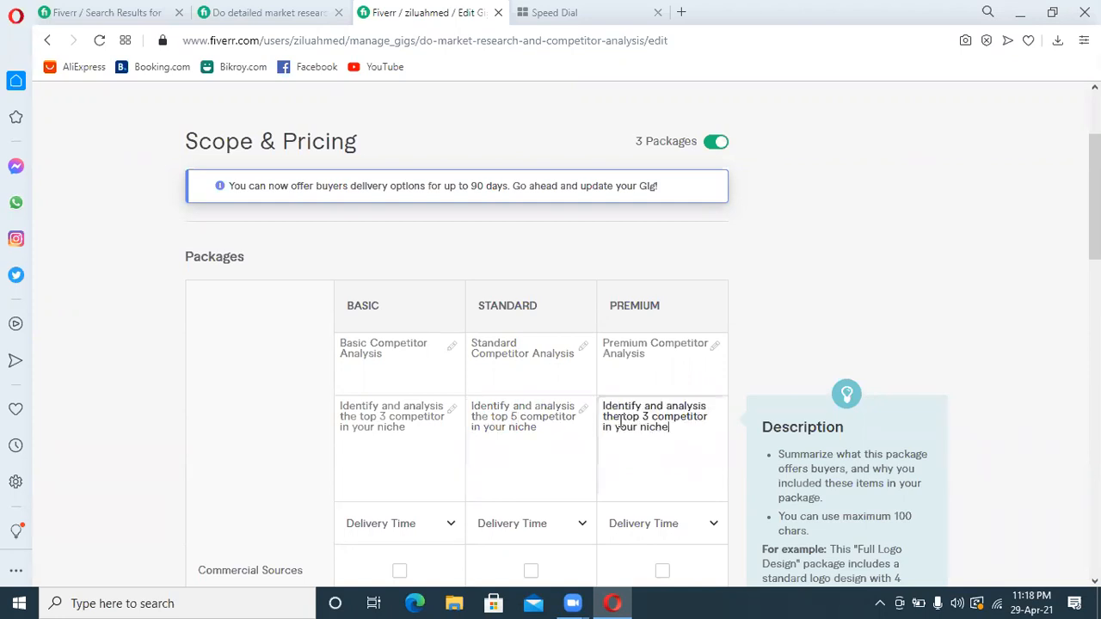
double_click(644, 416)
key(BackSpace)
text(10)
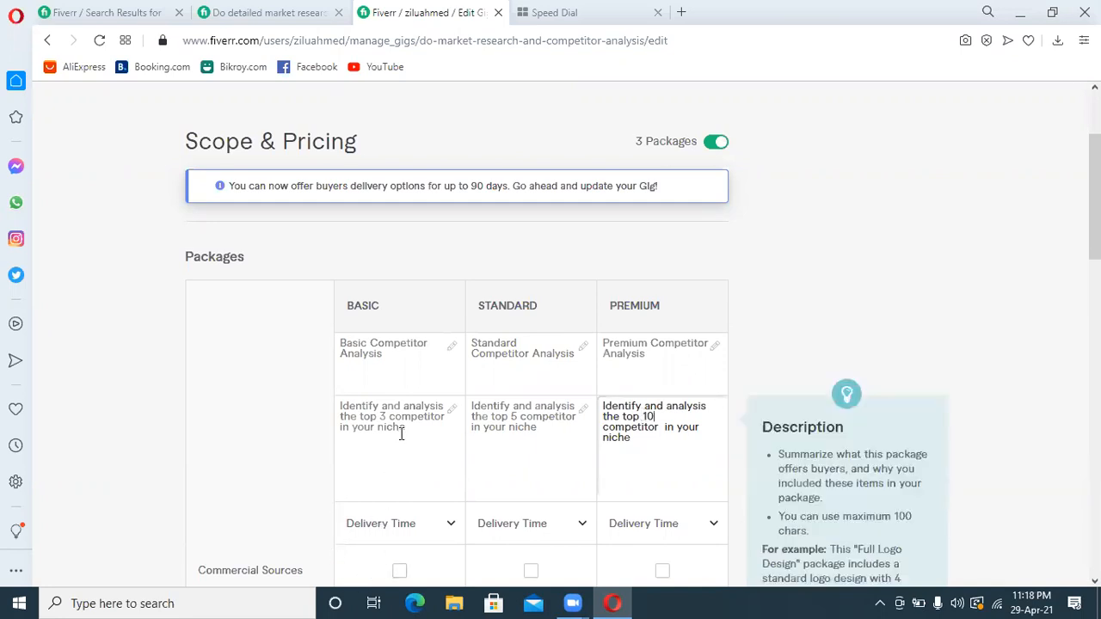
Set the Basic package's delivery time to 2 days
click(393, 528)
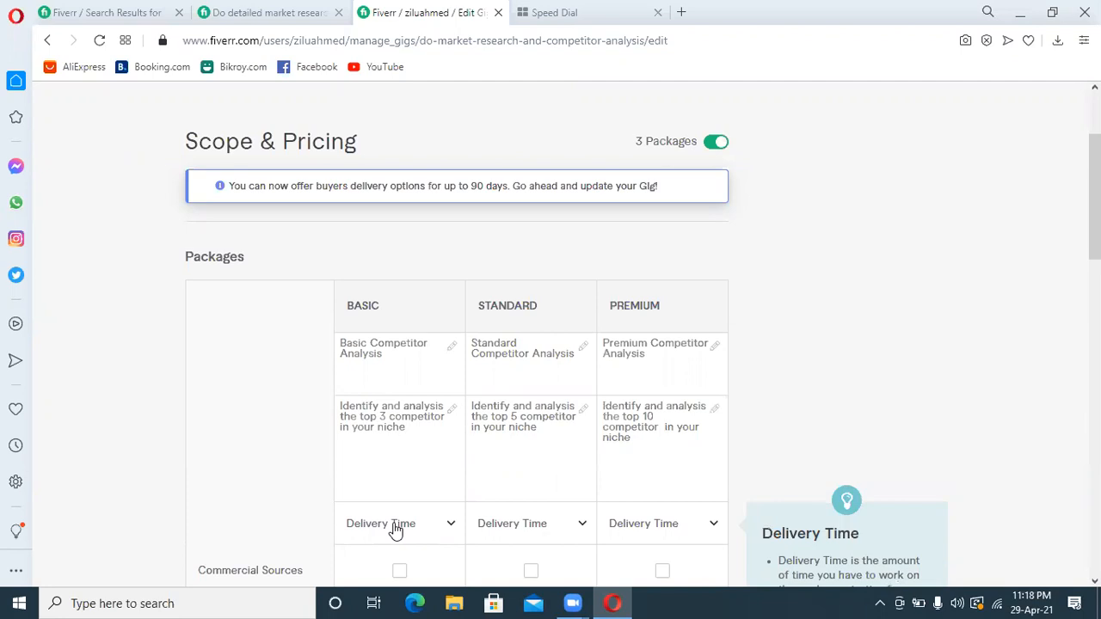
click(388, 470)
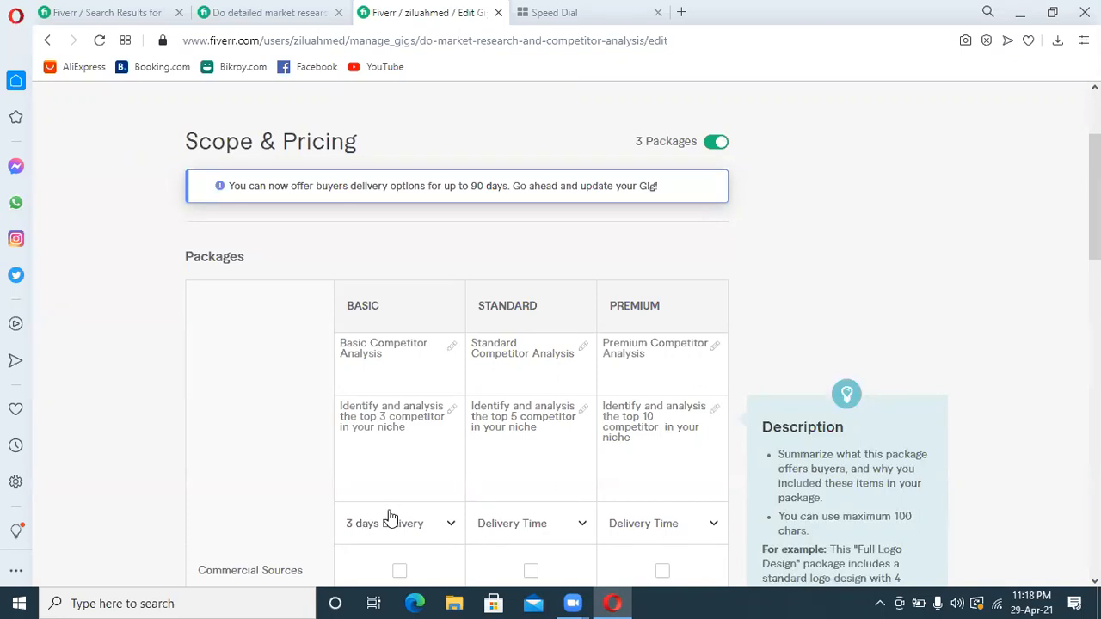
click(386, 521)
click(399, 428)
Set the Standard package's delivery time to 4 days
click(533, 539)
click(591, 489)
click(591, 490)
click(591, 489)
click(544, 480)
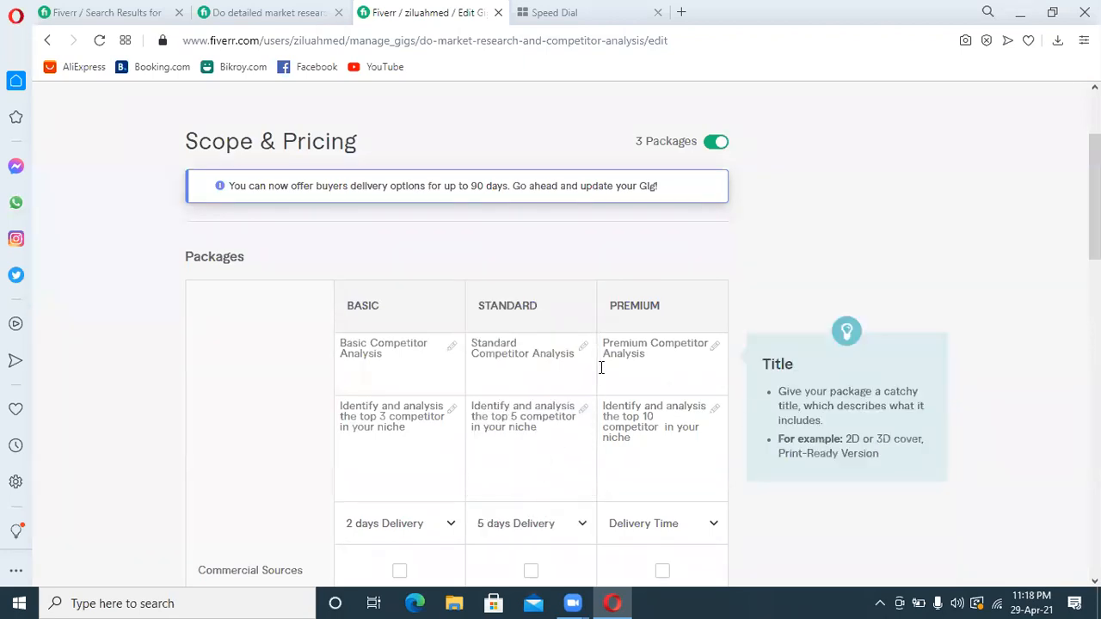
click(541, 523)
click(588, 489)
click(535, 483)
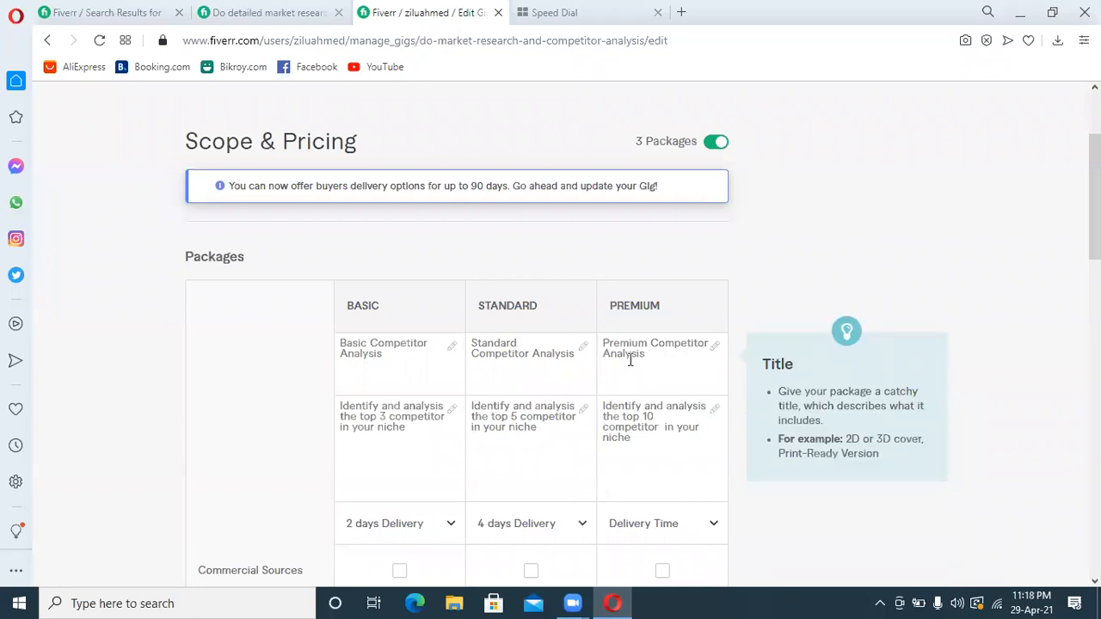
Set the Premium package's delivery time to 7 days
click(628, 523)
click(721, 490)
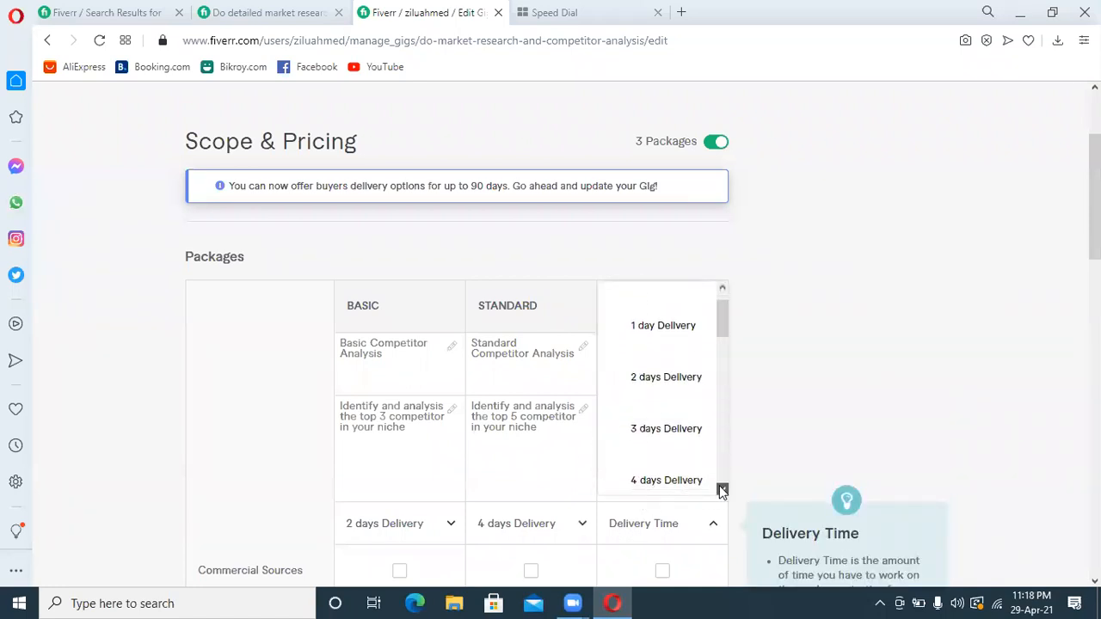
click(685, 451)
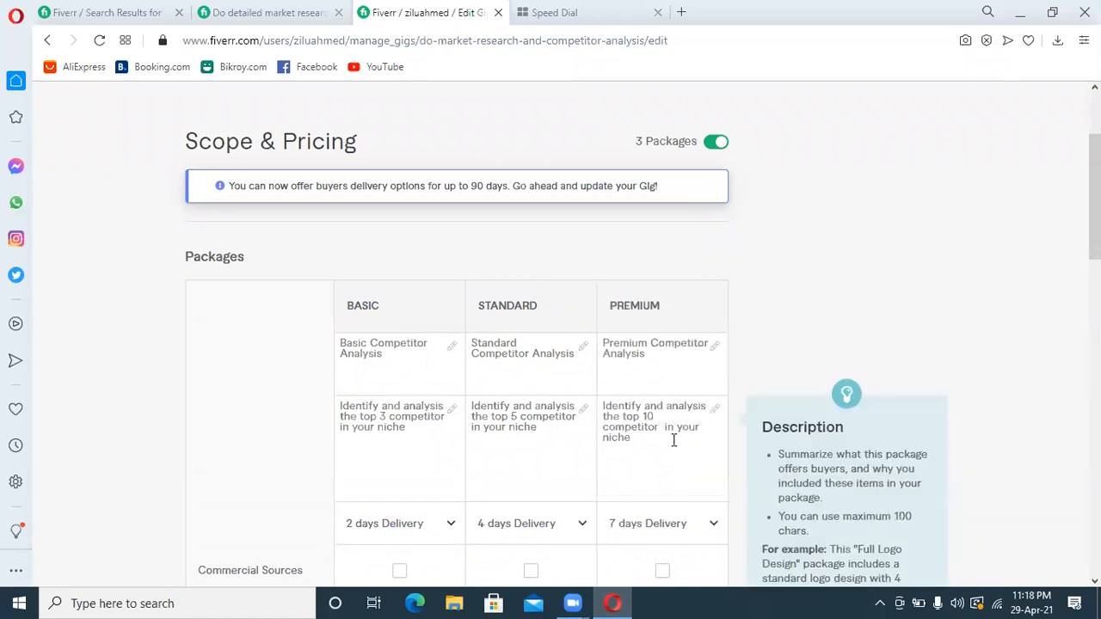
Price the Basic package at $15, the Standard package at $30 and the Premium package at $80
scroll(673, 438, down, 2)
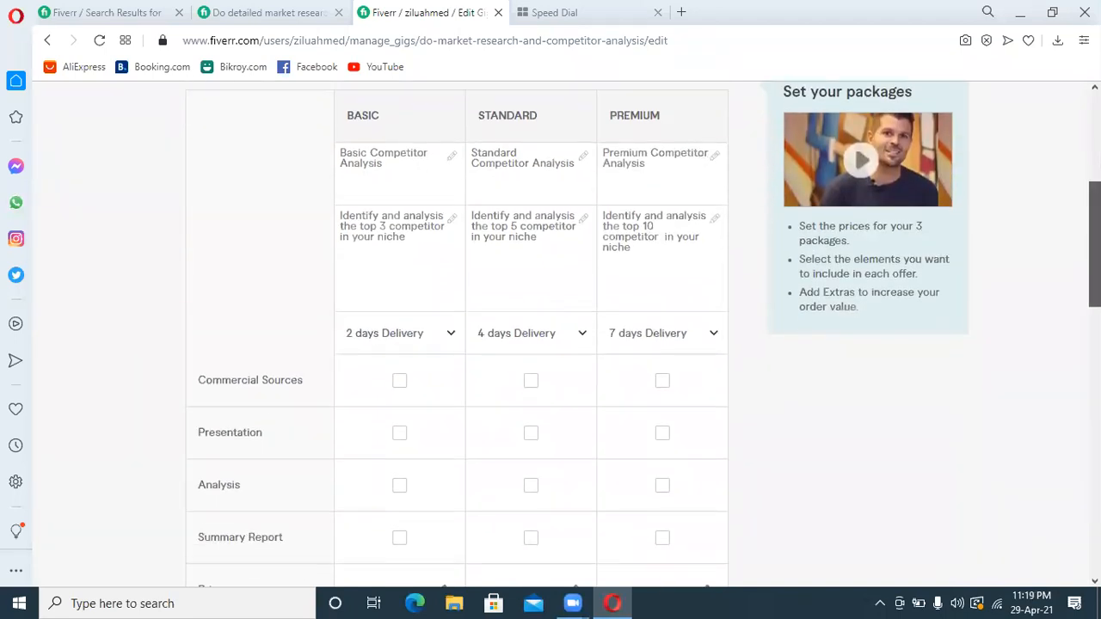
scroll(437, 359, down, 1)
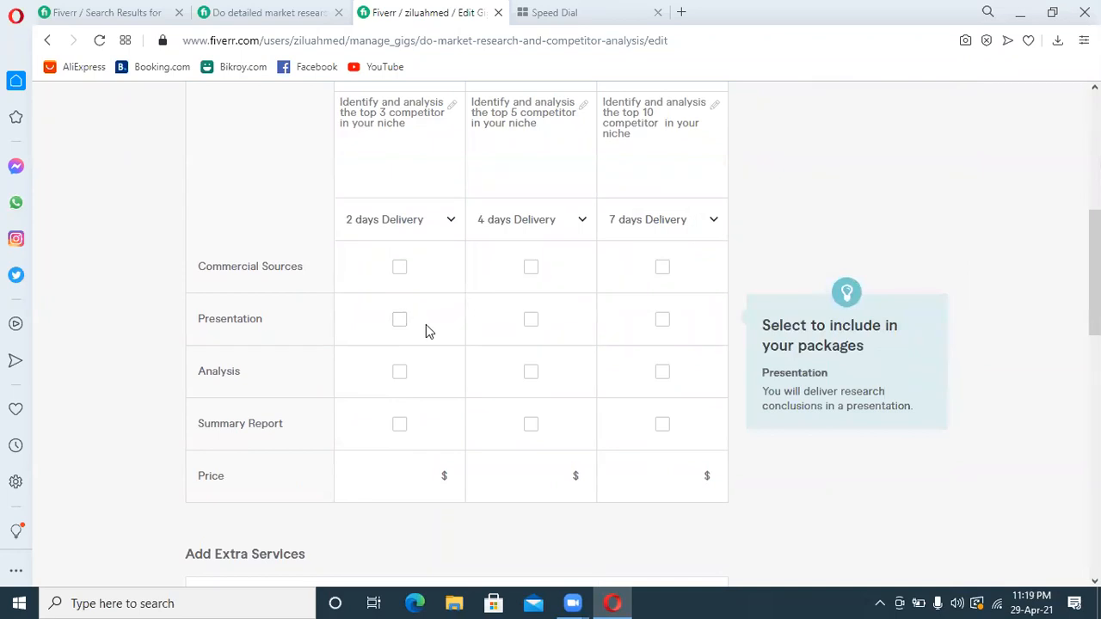
click(346, 471)
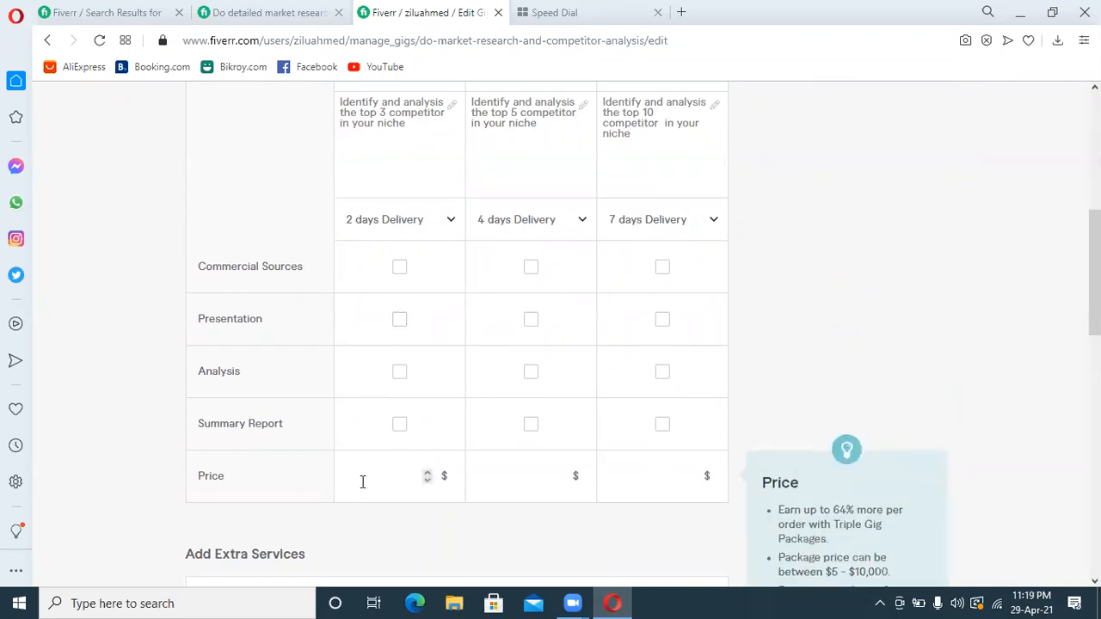
text(15)
click(523, 486)
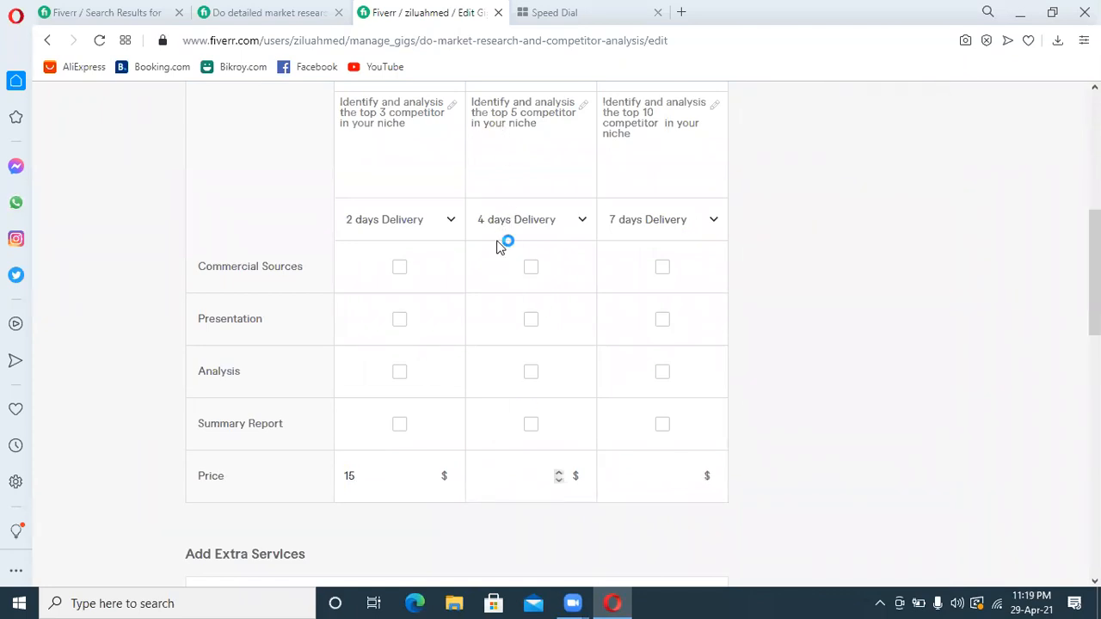
text(30)
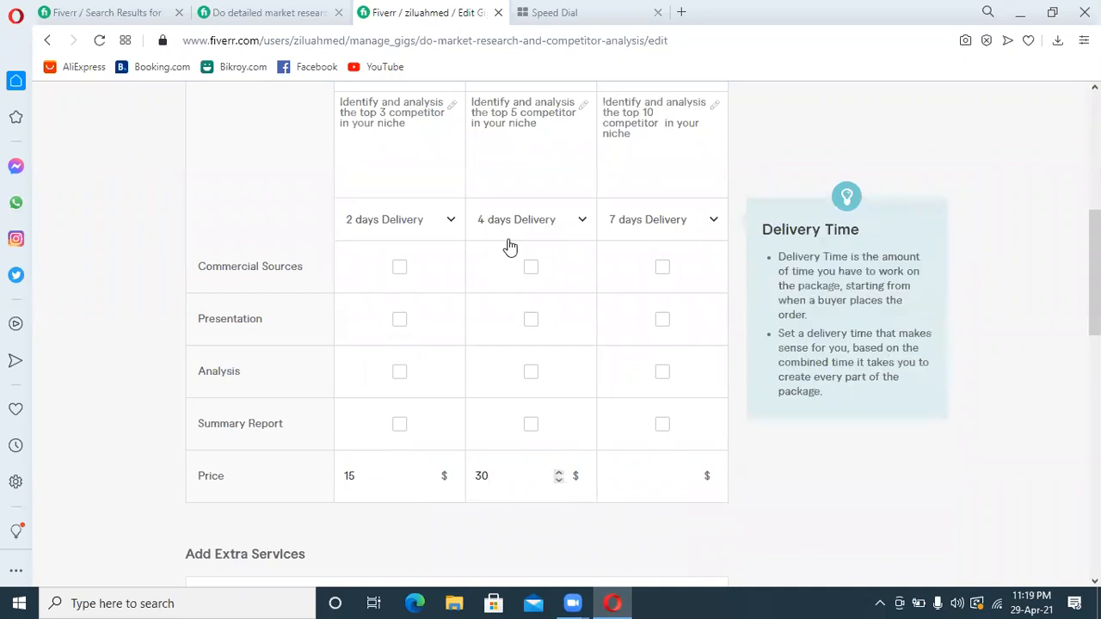
click(620, 465)
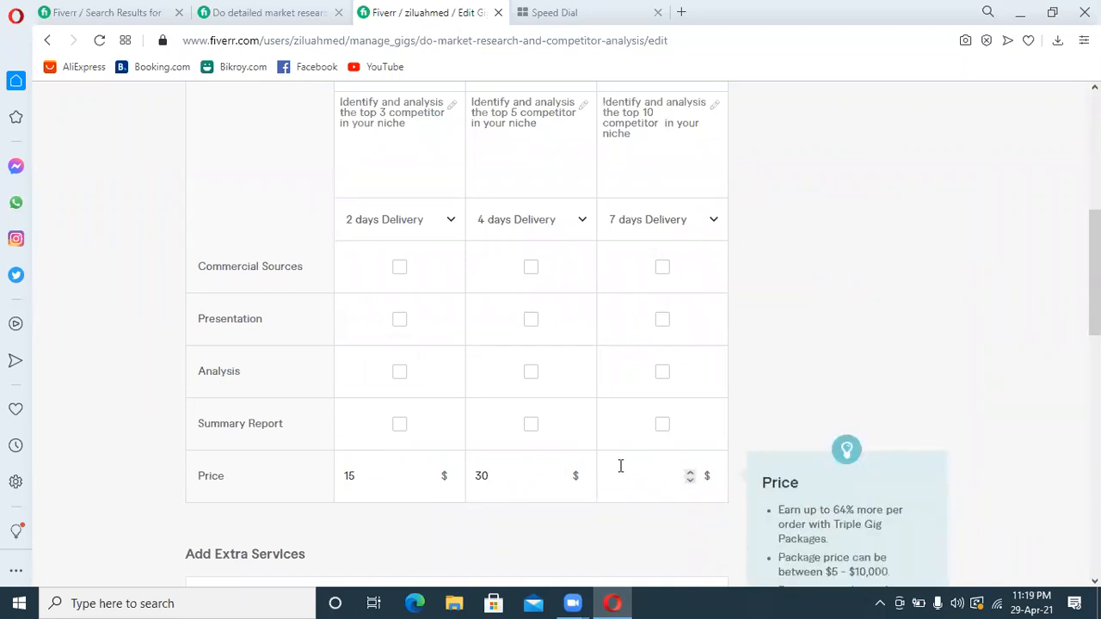
text(80)
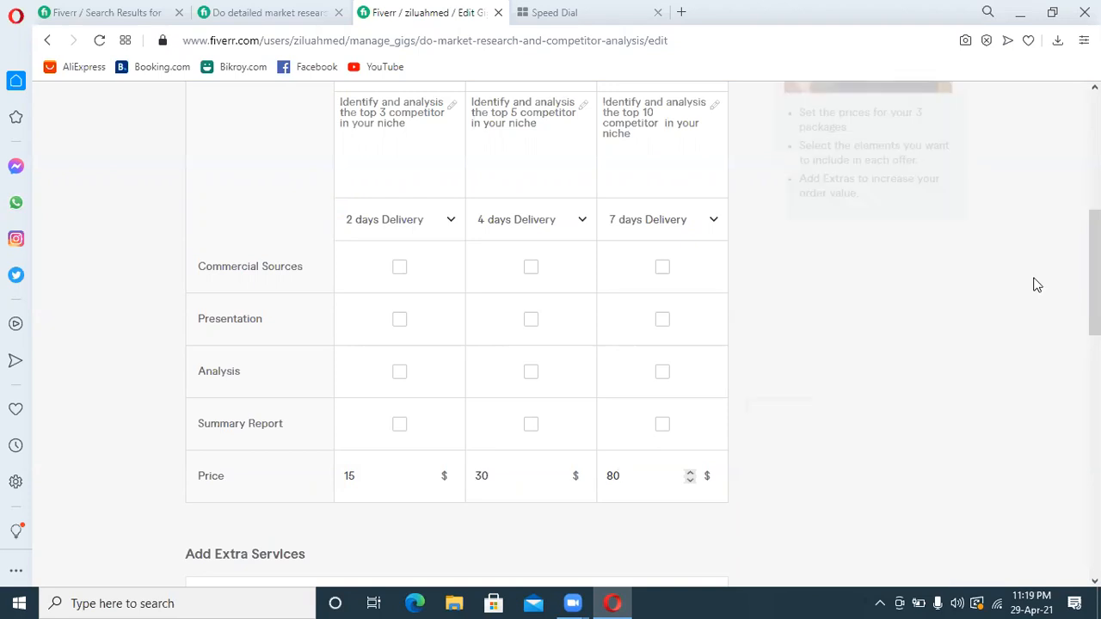
Save the package pricing without extra services and continue to the Description & FAQ stage
scroll(1031, 284, down, 1)
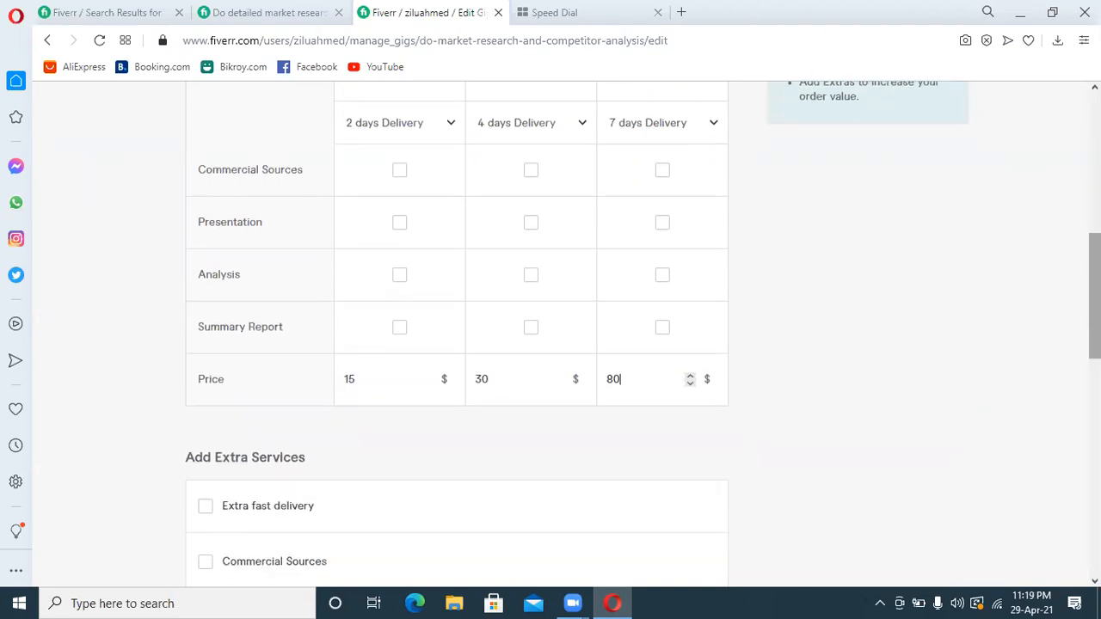
scroll(705, 395, down, 5)
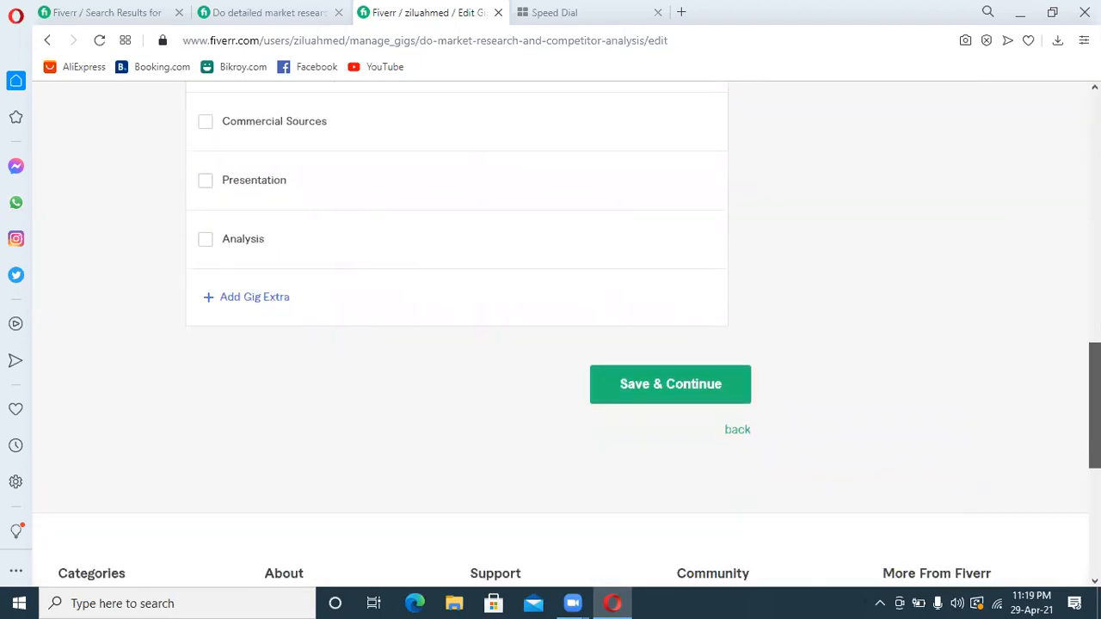
click(705, 389)
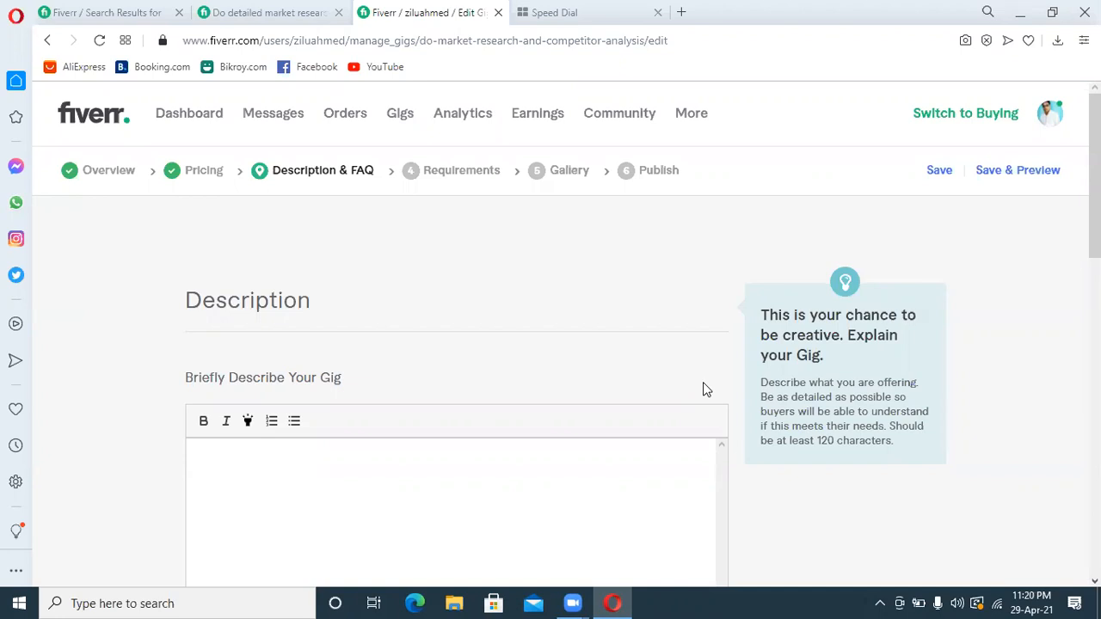
Enter the gig description's opening line ">>>>>Welcome To My Competitor Analysis Gig<<<<<"
click(448, 481)
text(>>>>>Welcome To My)
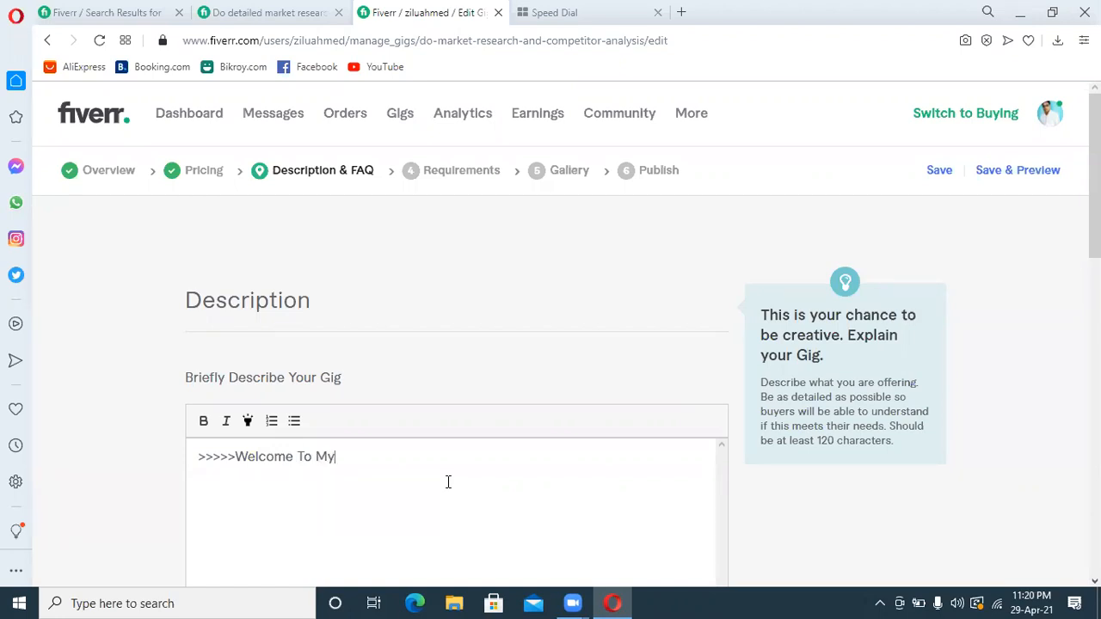
text( Competitor Analysis Gig)
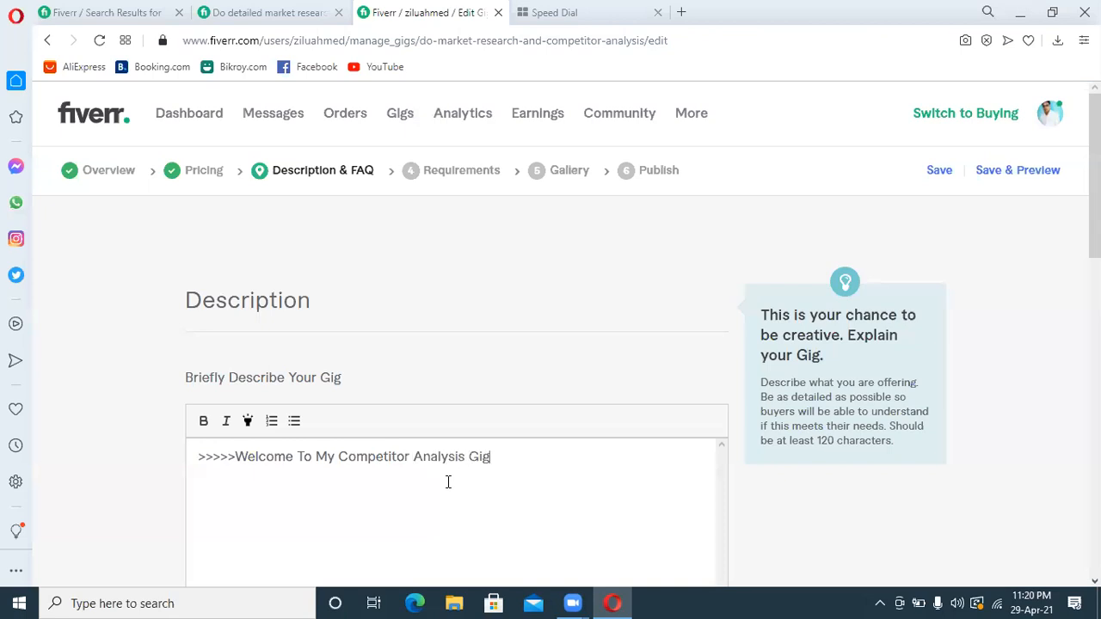
text(<<<<<)
Make the "Welcome To My Competitor Analysis Gig" text bold, italic and highlighted, and place the cursor below the heading
drag(491, 456, 208, 441)
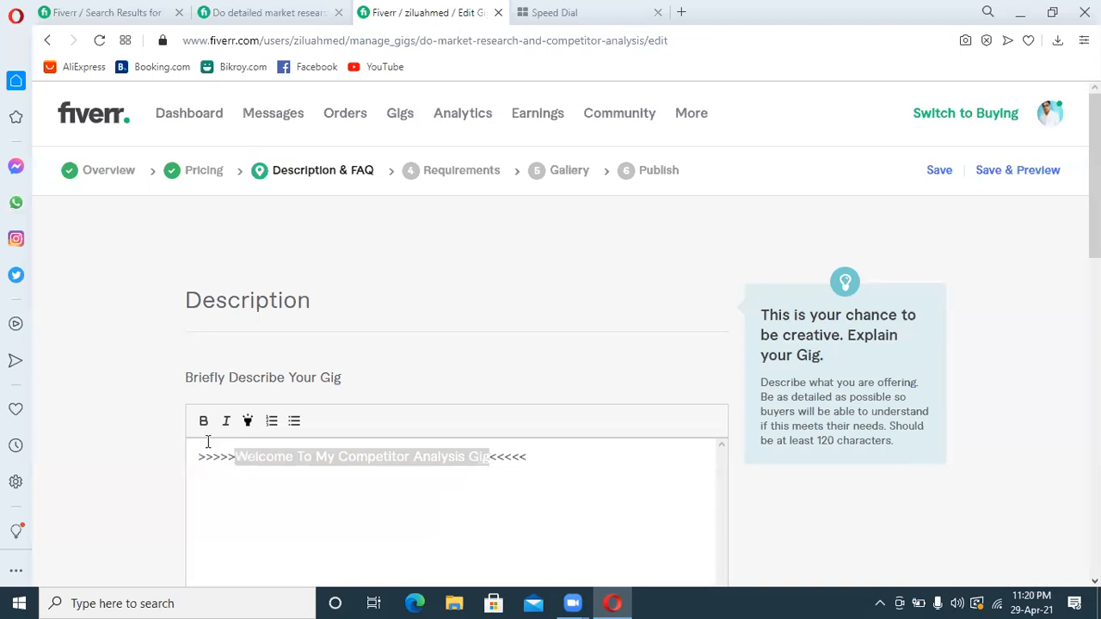
click(204, 421)
click(225, 421)
click(247, 423)
click(581, 473)
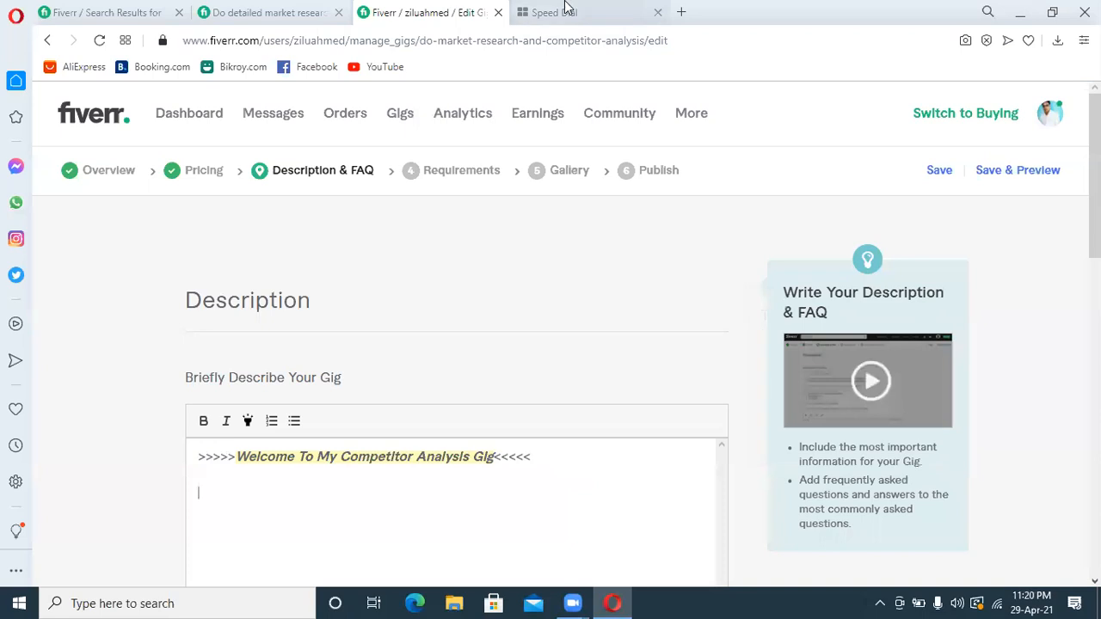
Open Google Translate in the Speed Dial tab and set it to translate from Bengali to English
click(561, 12)
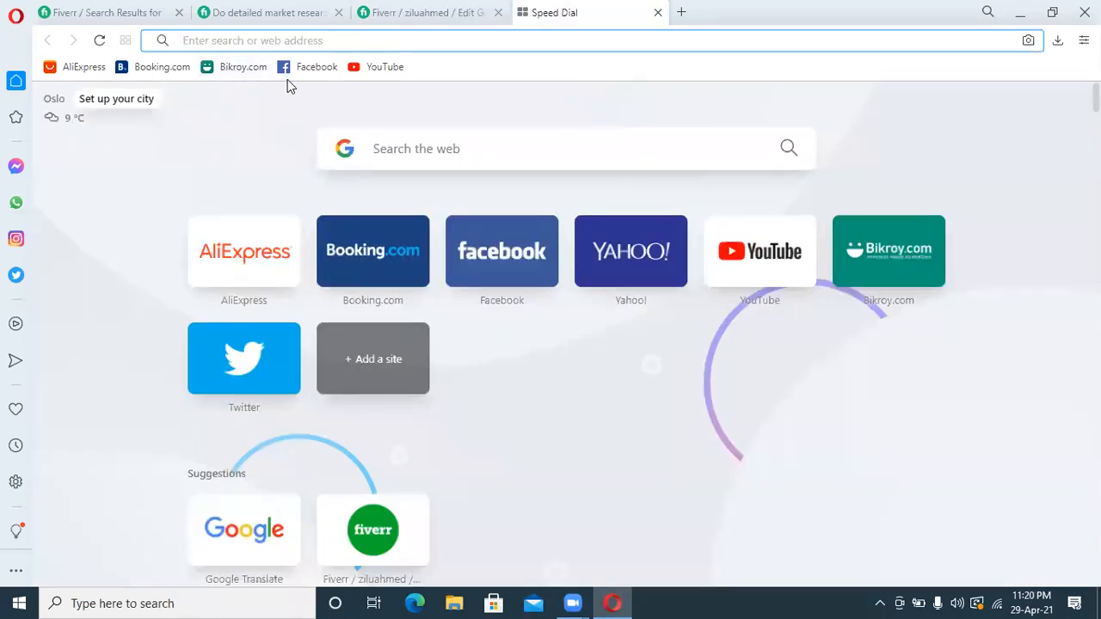
text(google.com)
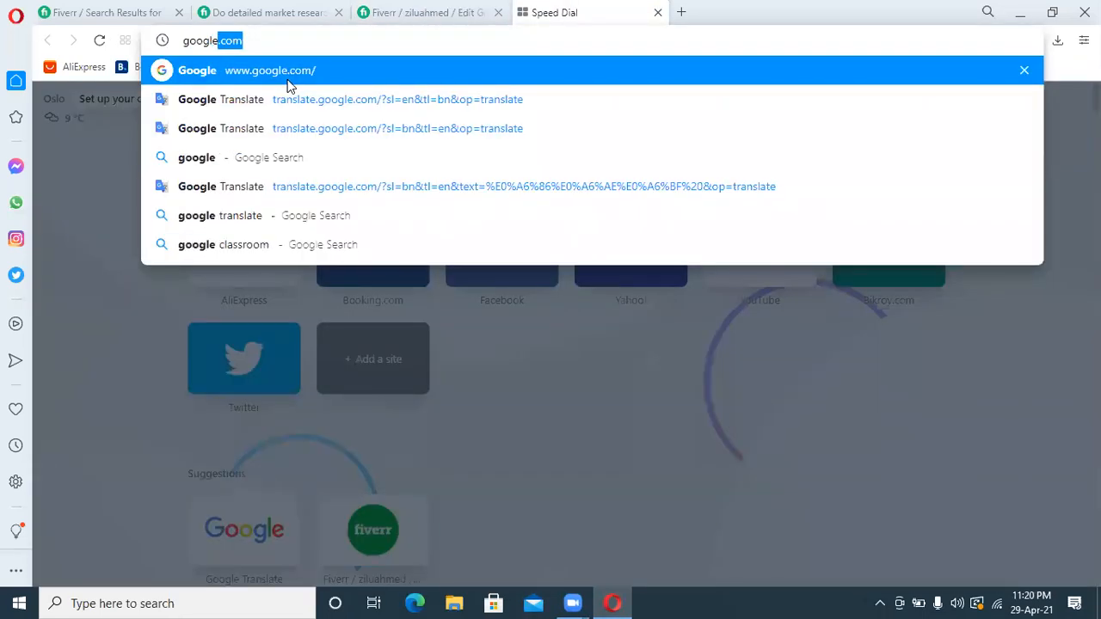
key(Return)
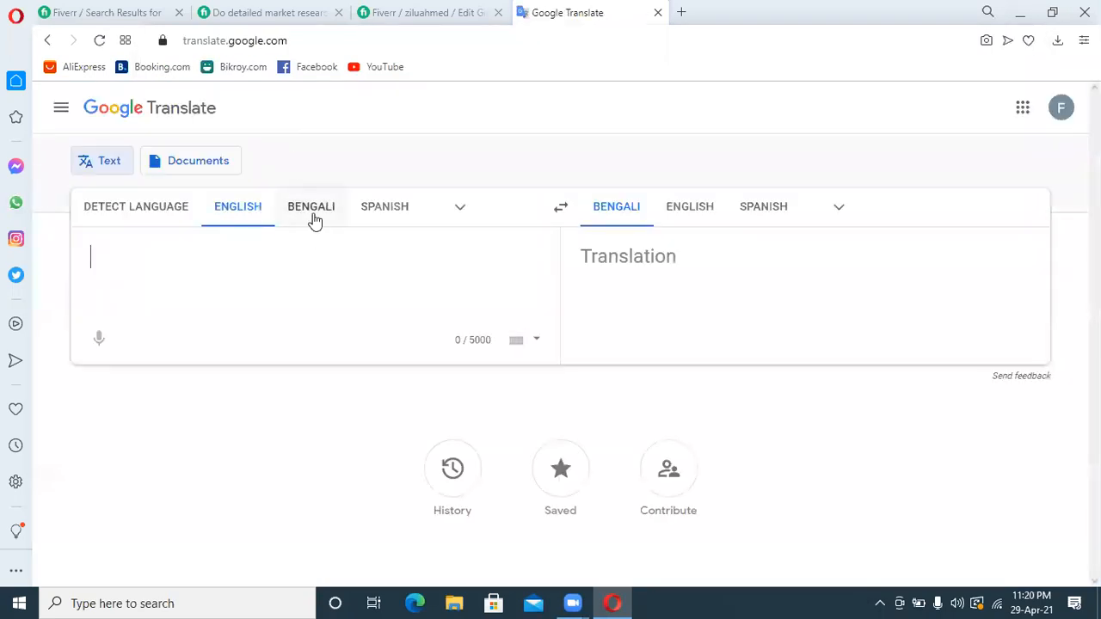
click(312, 216)
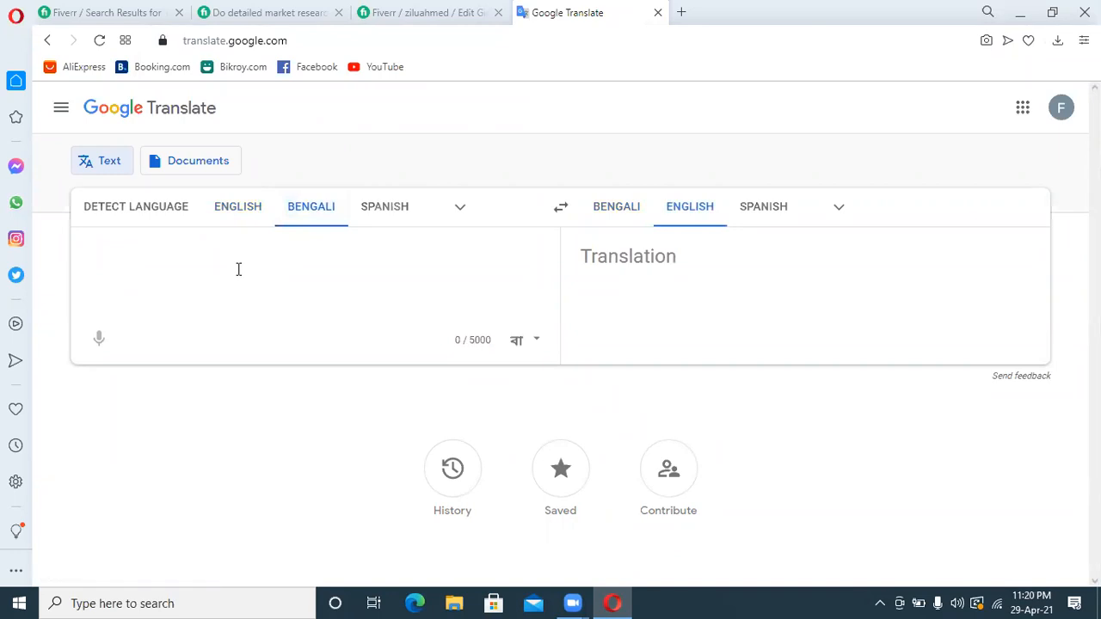
Enter the Bengali text "বি২বি,বি২সি" for translation into English
text(bi)
key(space)
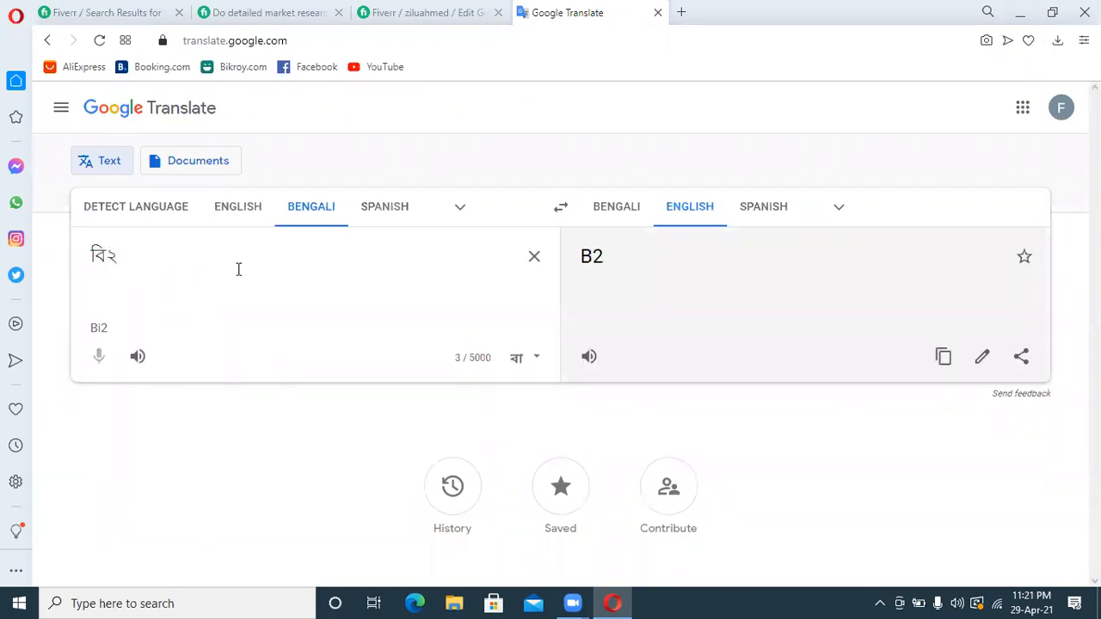
text(bi)
key(space)
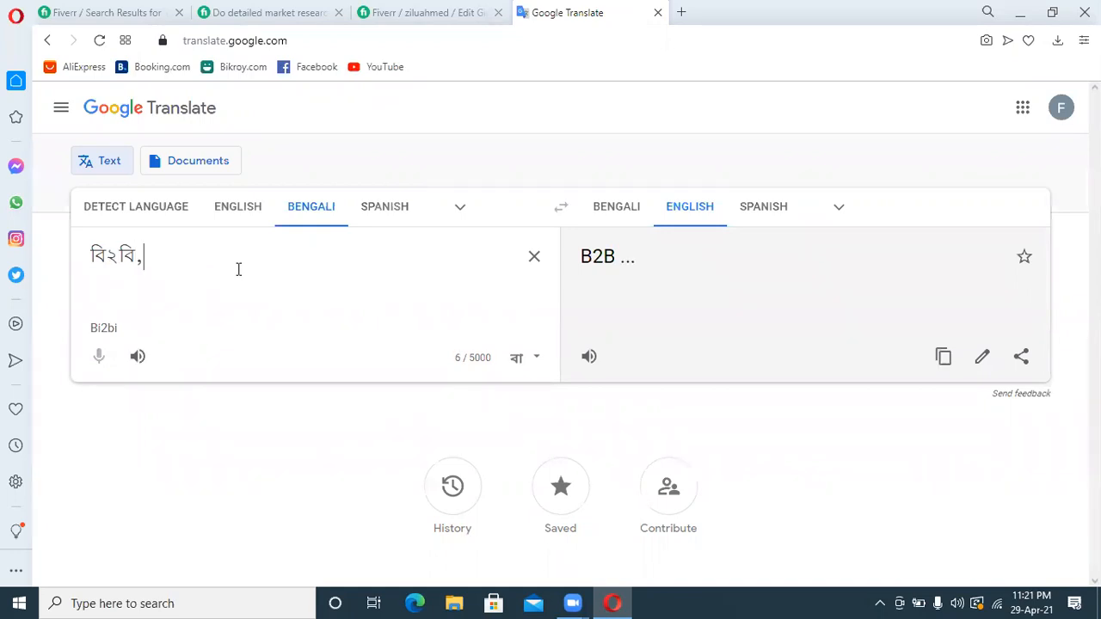
text(bi)
key(Return)
text(2)
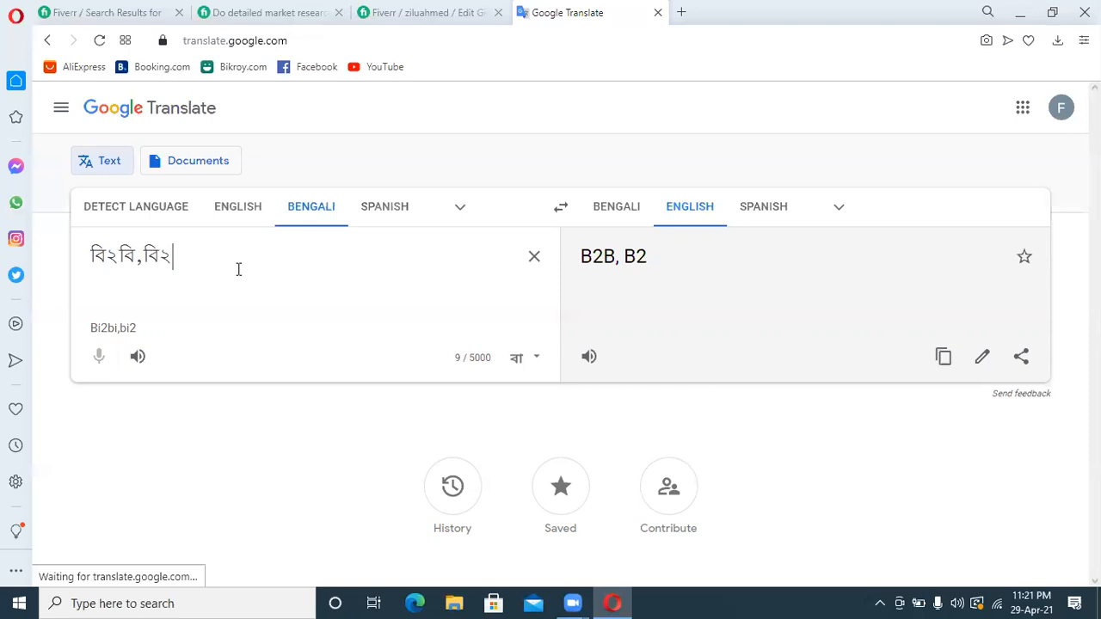
text(c)
key(Down)
key(space)
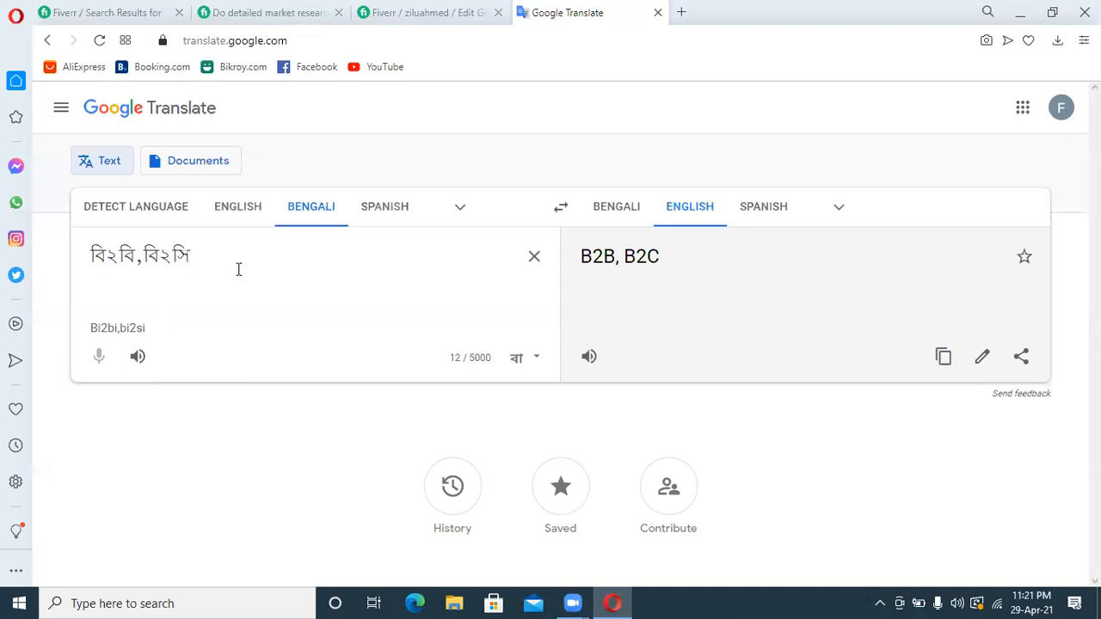
Extend the Bengali text with "এবং বি২বি২সি" to try the full phrase's translation, and clear the source text
text(ebong)
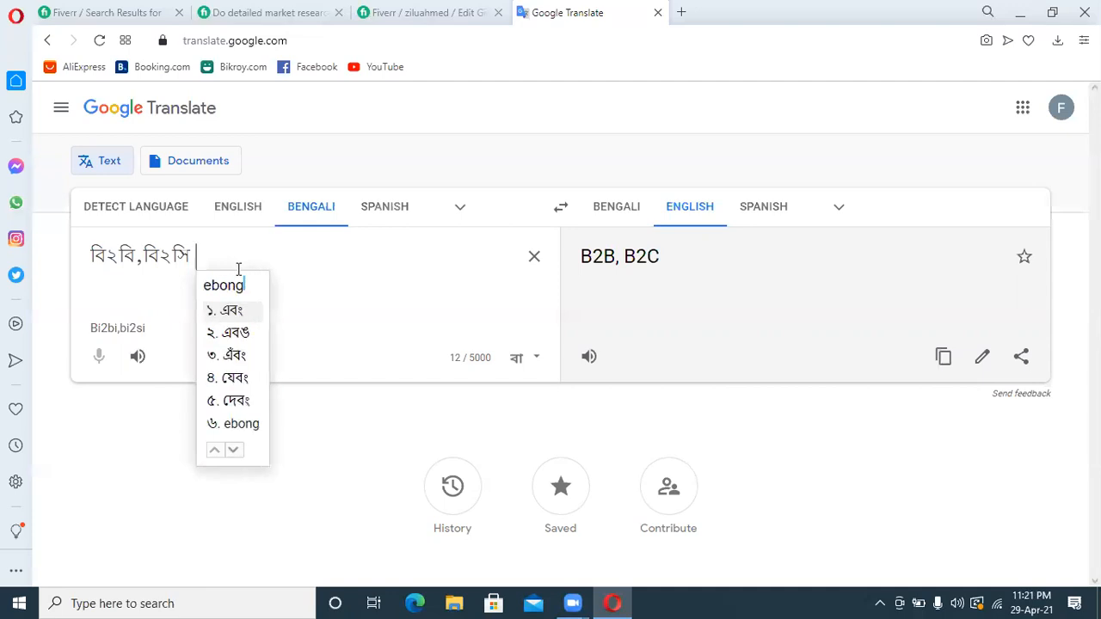
key(space)
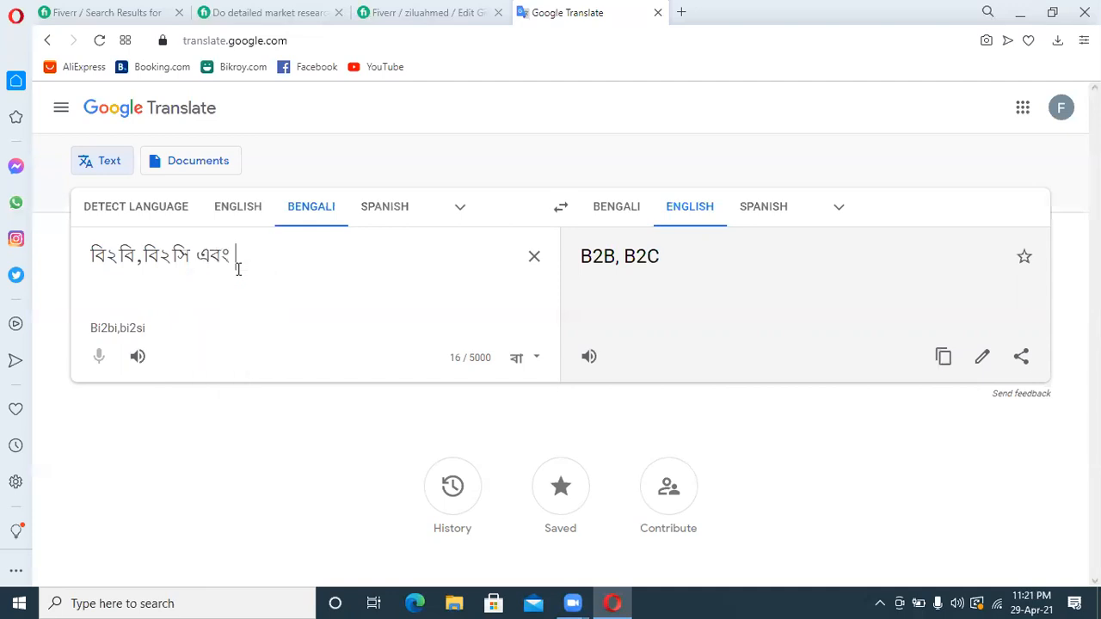
text(bi)
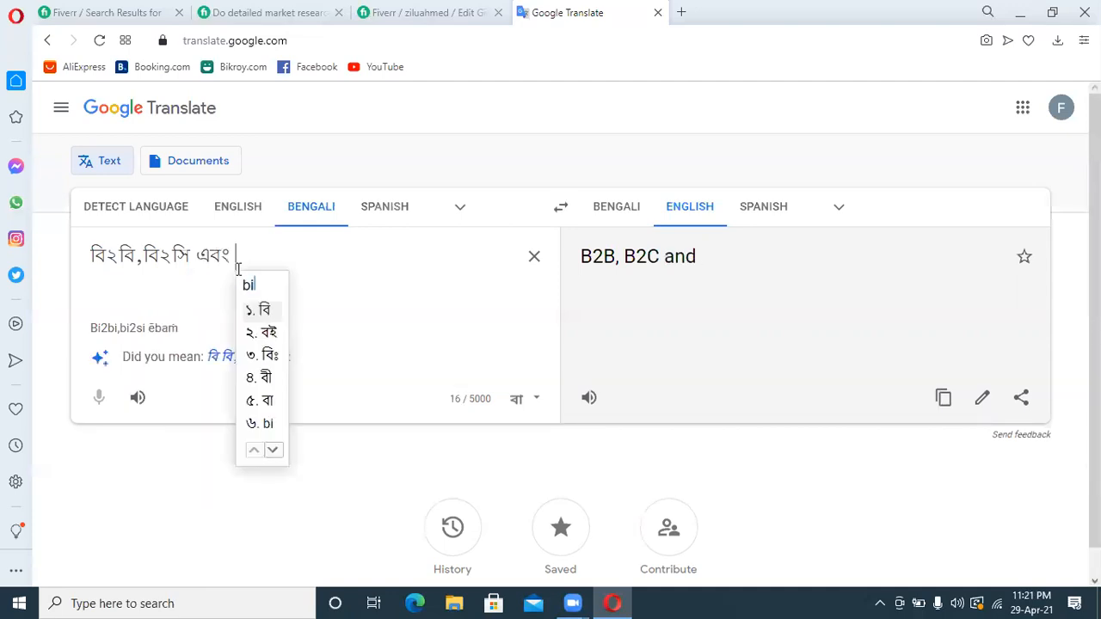
key(Return)
text(2bi)
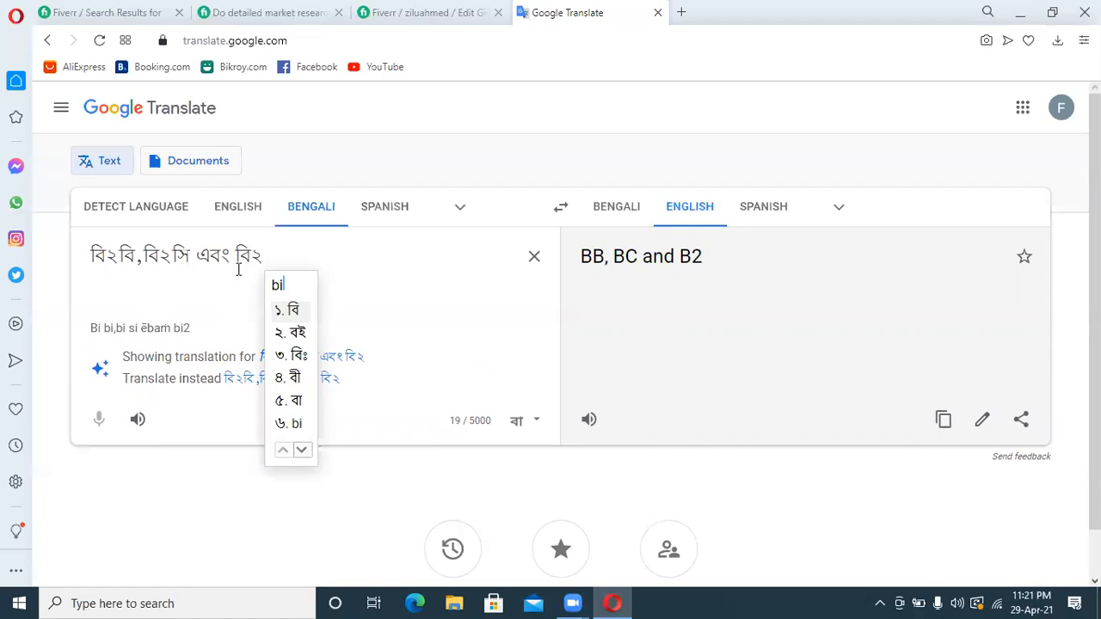
key(space)
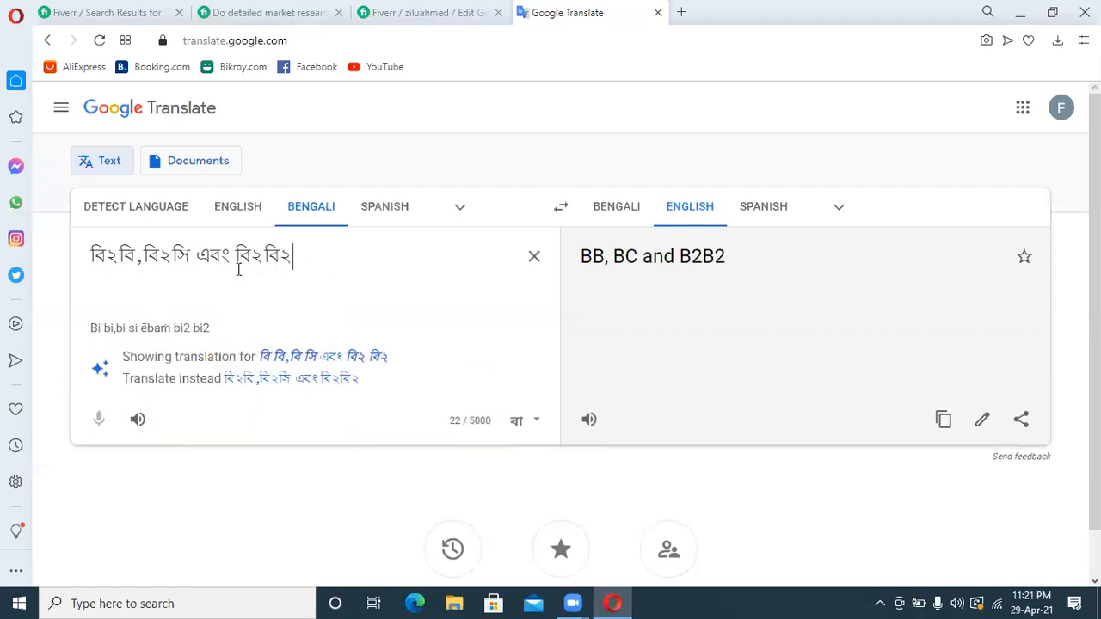
text(ci)
key(space)
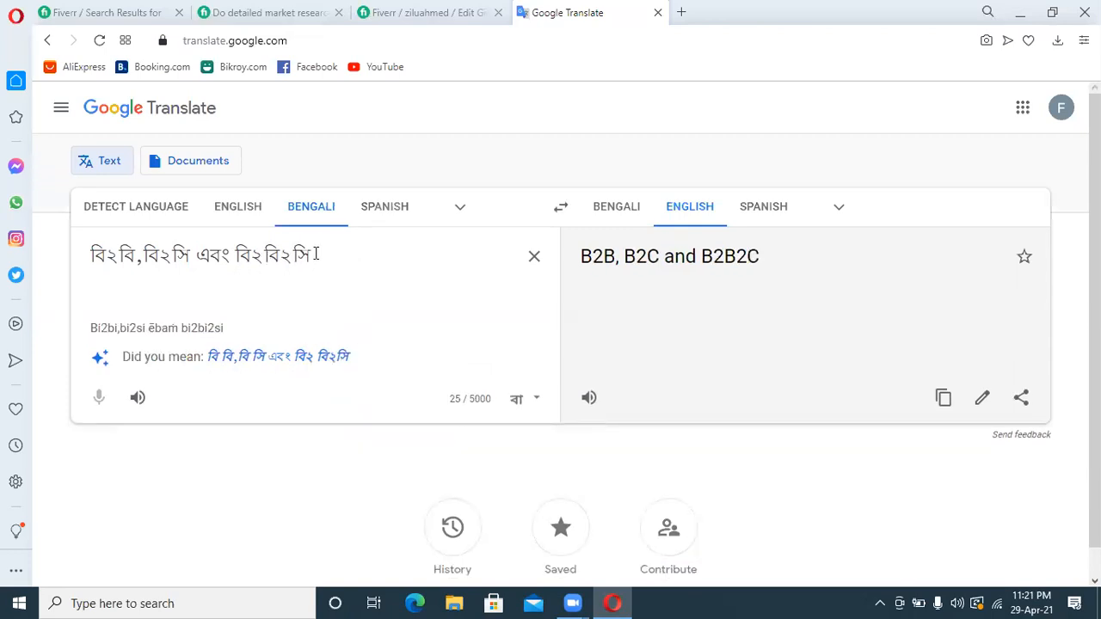
drag(320, 255, 76, 258)
key(BackSpace)
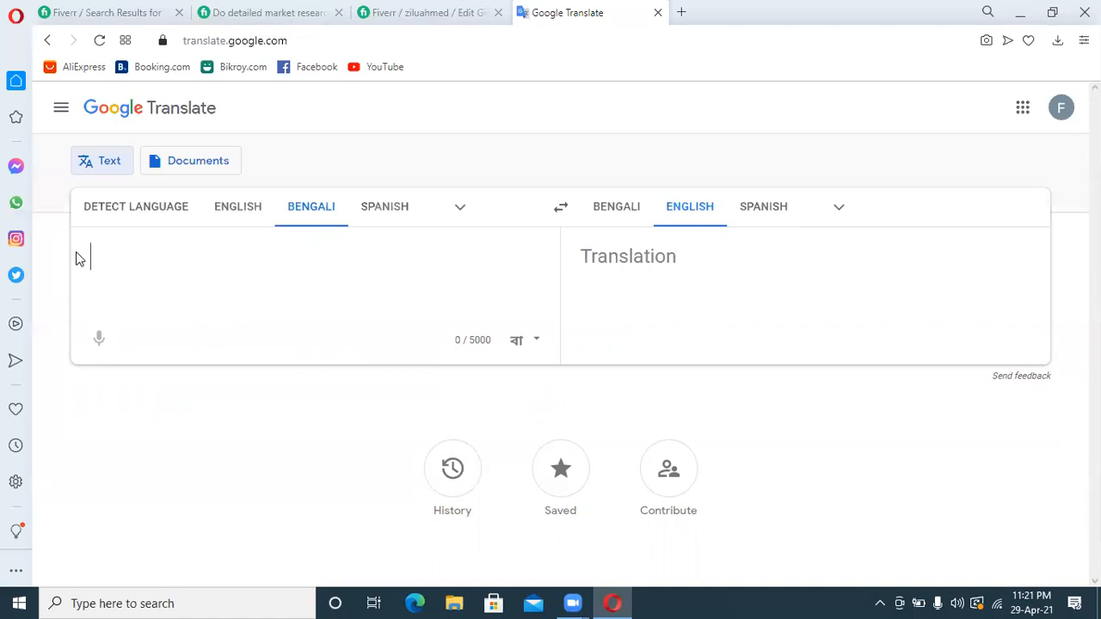
text(ami )
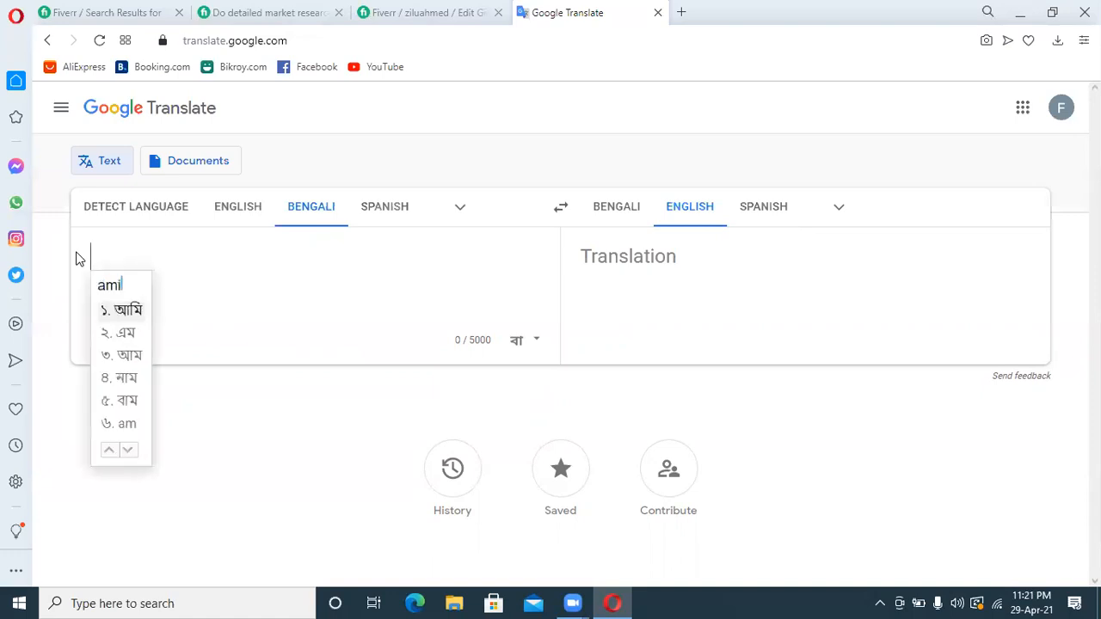
text(profe)
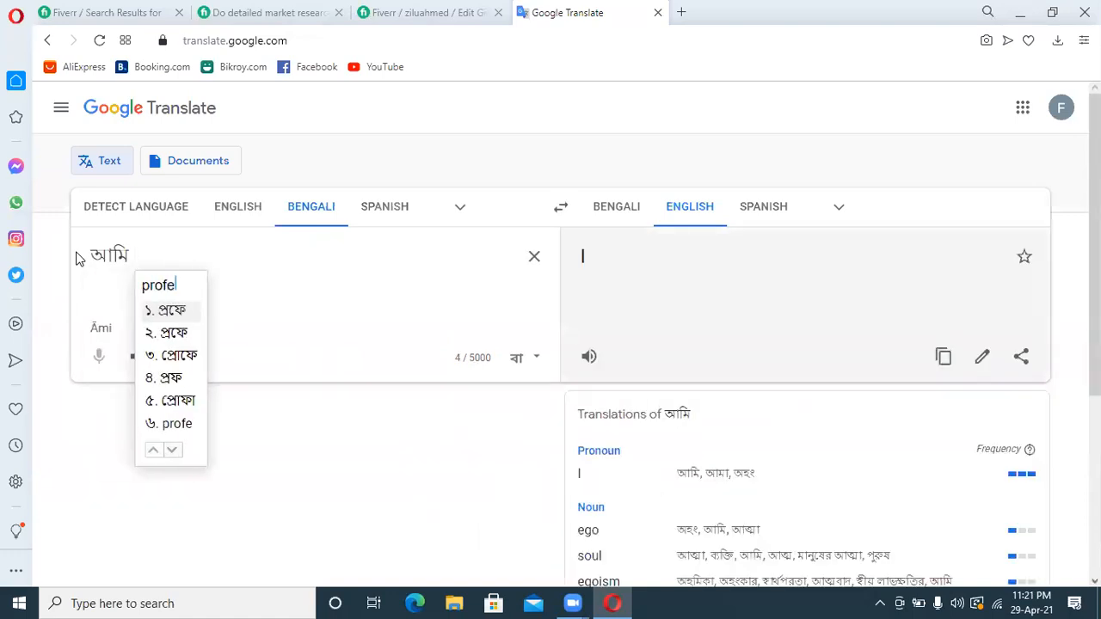
key(BackSpace)
key(BackSpace)
key(BackSpace)
key(BackSpace)
key(BackSpace)
key(BackSpace)
key(BackSpace)
key(BackSpace)
key(BackSpace)
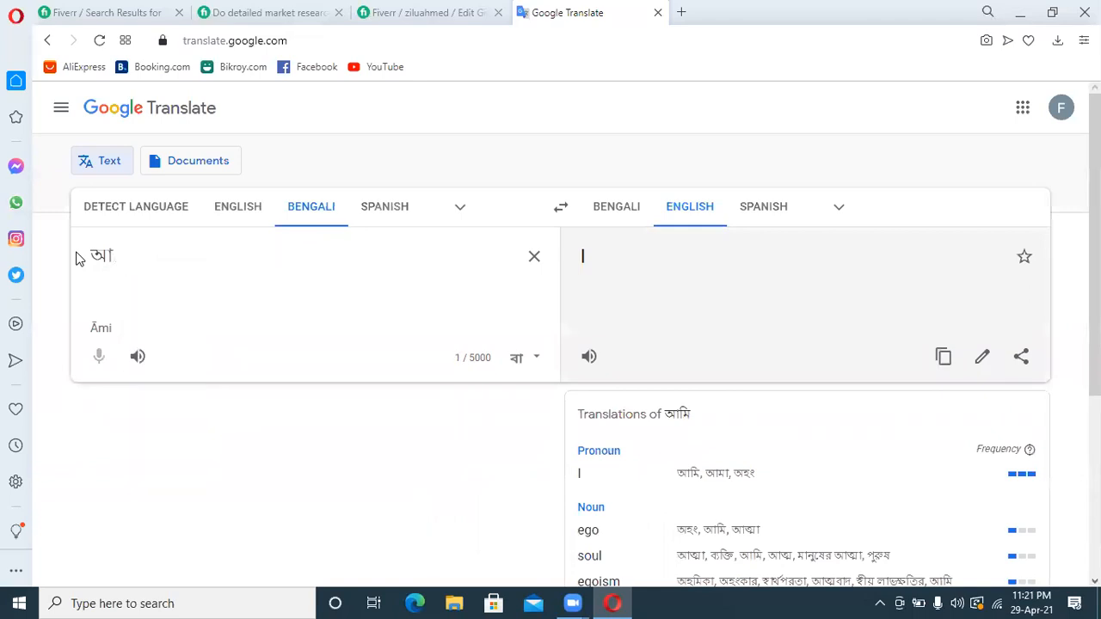
Enter the Bengali thank-you sentence "প্রথমে আমার গিগে আসার জন্য আপনাকে ধন্যবাদ।" for translation and start a new line
text(p)
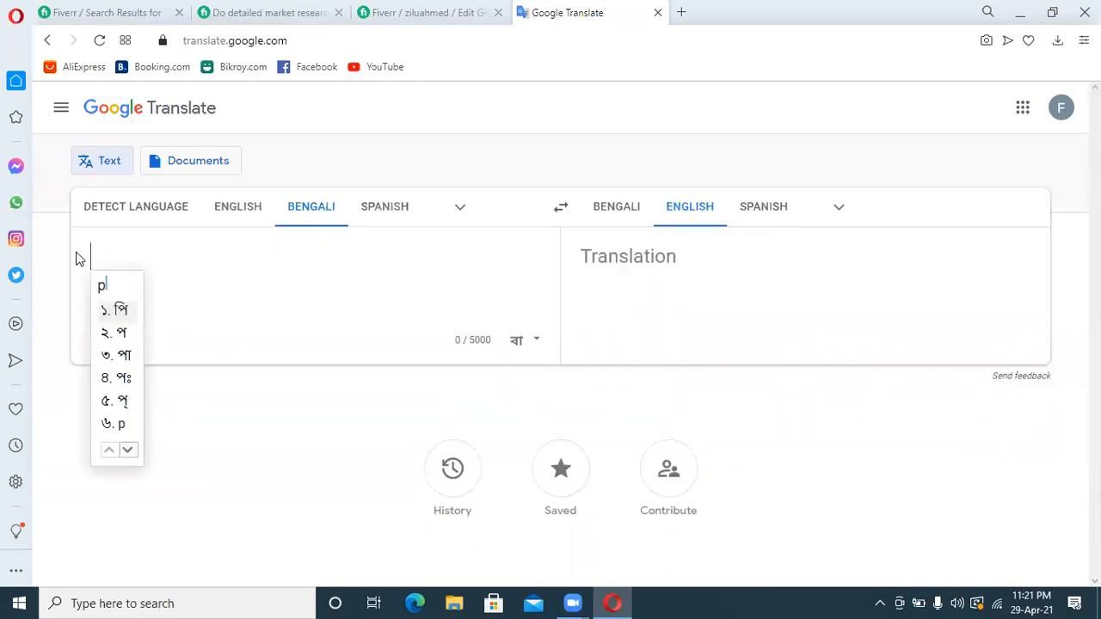
text(rotome)
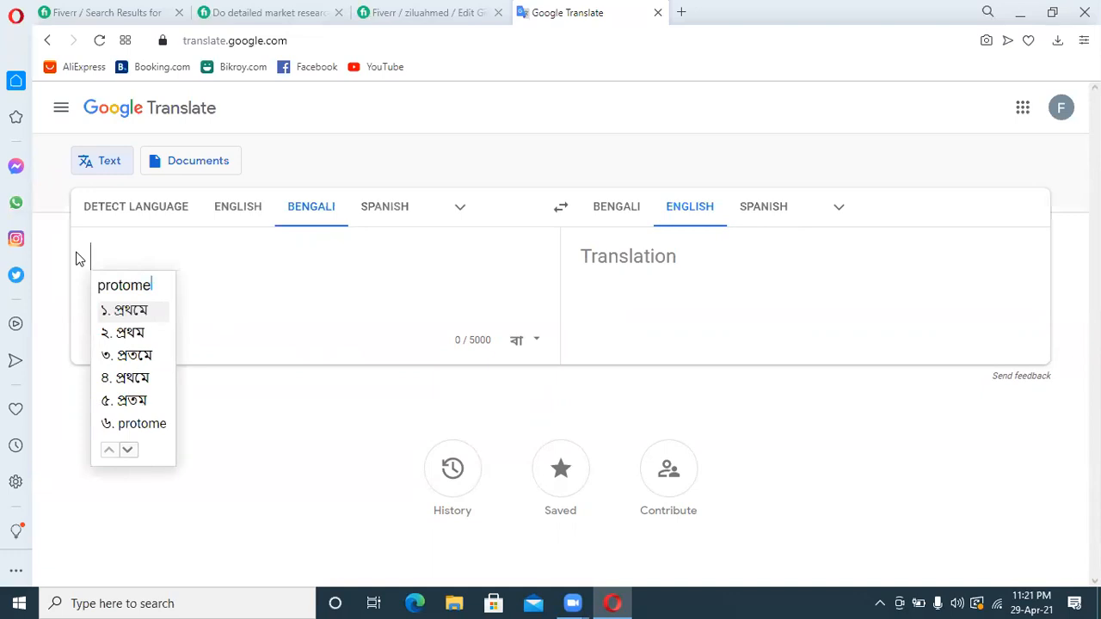
text( amar gige )
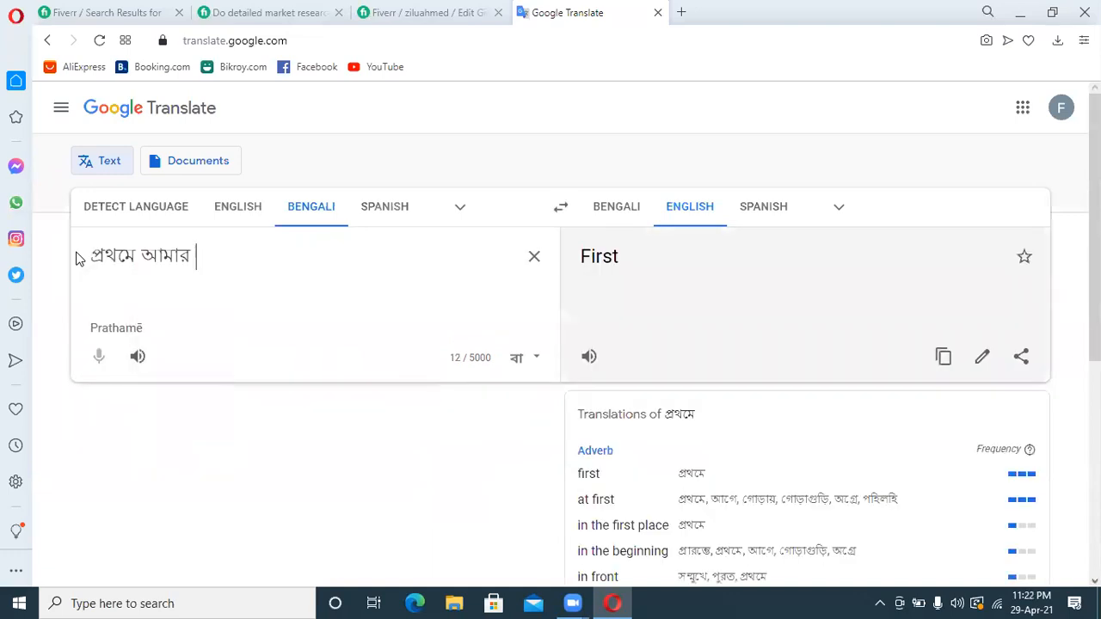
text(ashar j)
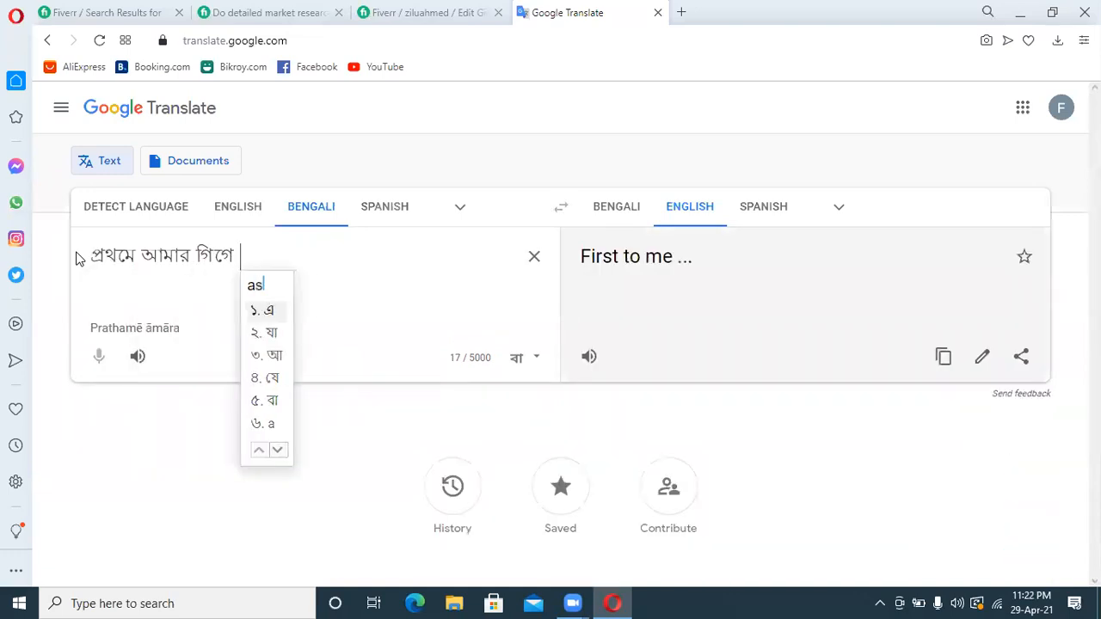
text(onno ap)
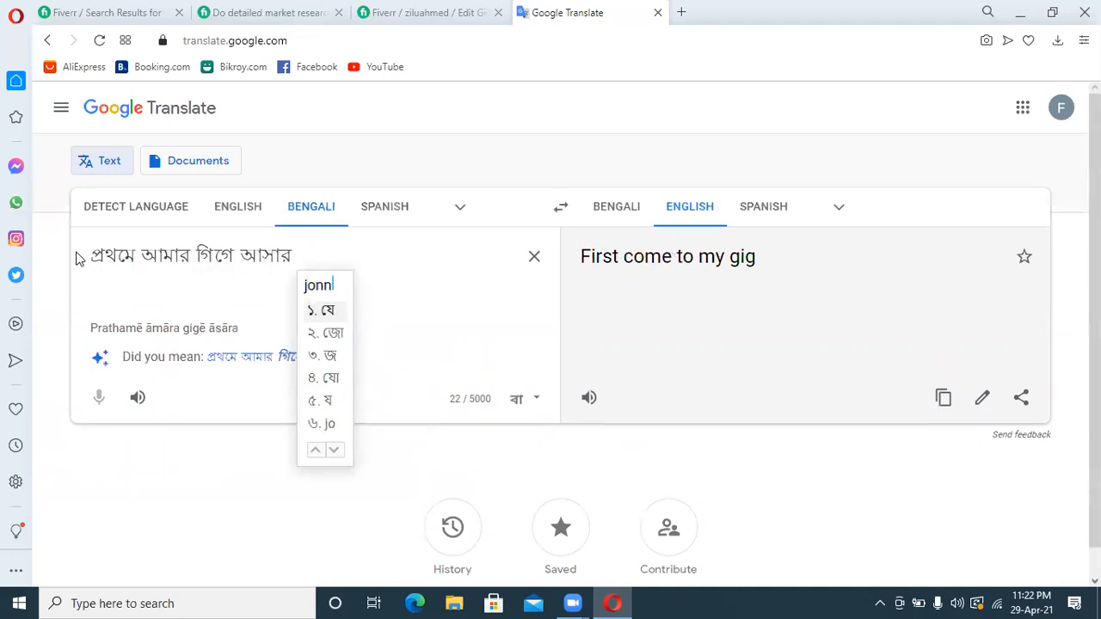
text(nake )
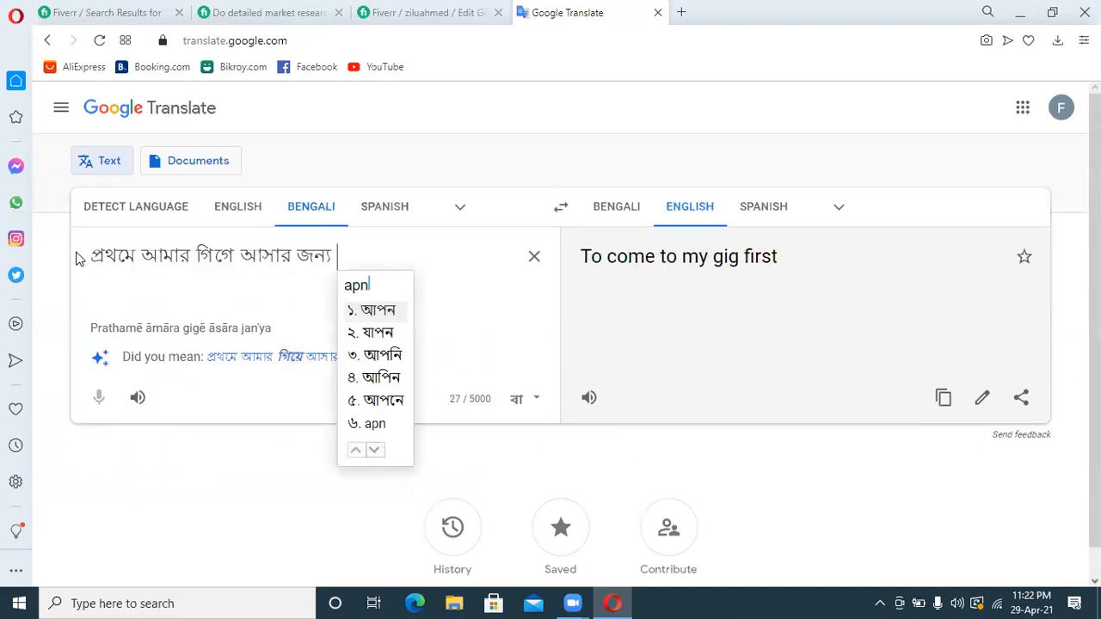
text(dhonnobad)
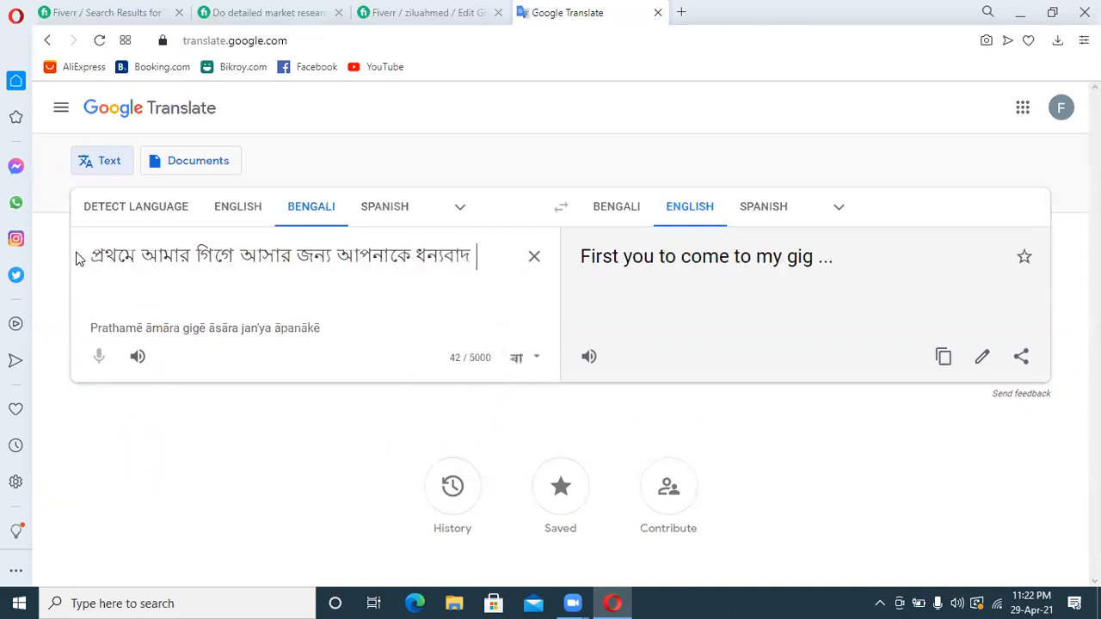
text( ।)
key(Return)
Add the Bengali introduction "আমি প্রফেশনাল ডিজিটাল মার্কেটের এবং কম্পেটিটর এনালাইসিস এক্সপার্ট" on the second line
text(ami pr)
text(ofessional)
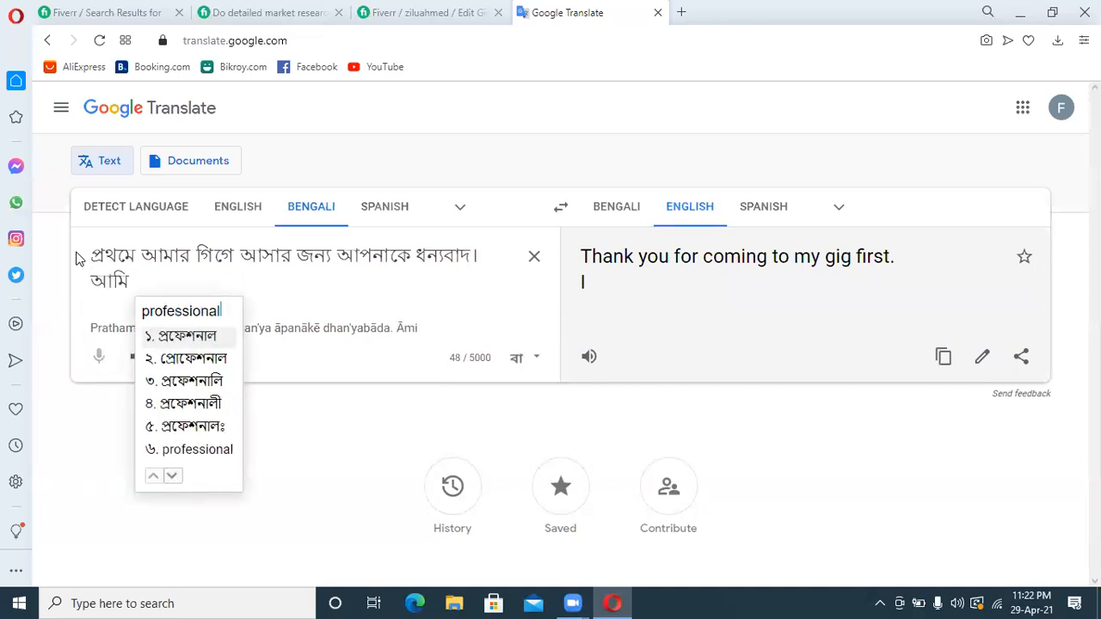
text( digital)
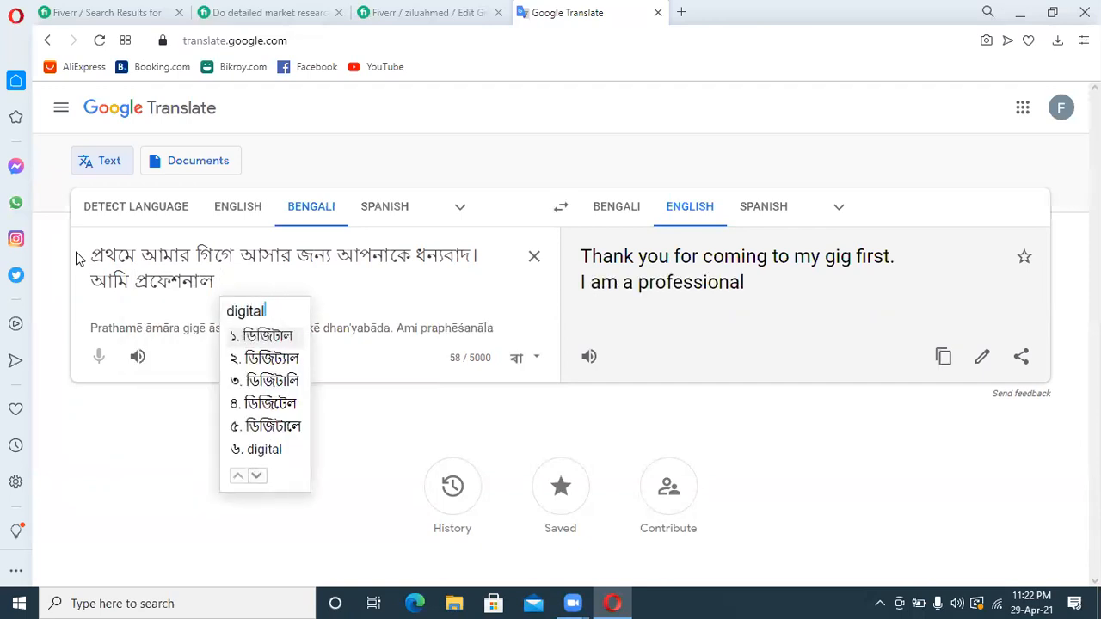
text( marketer)
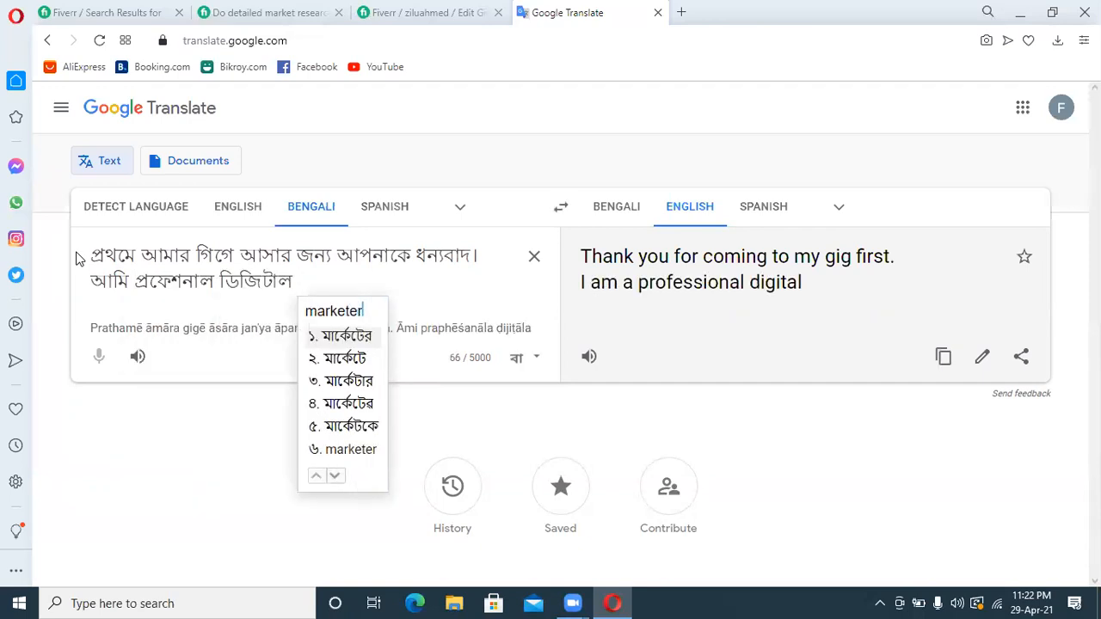
text( ebong)
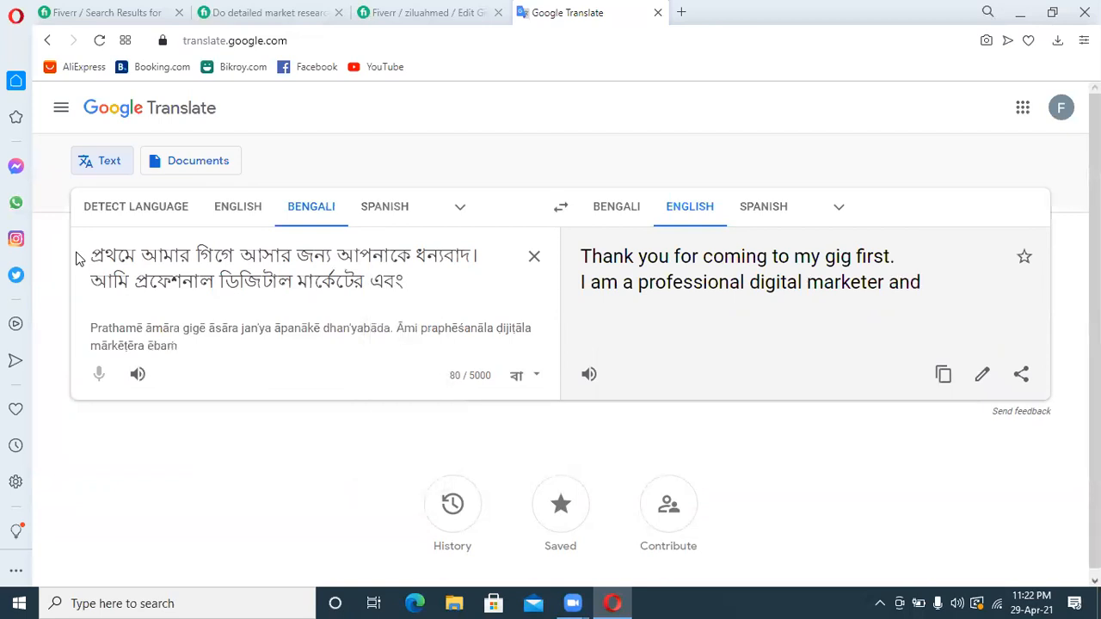
text( competito)
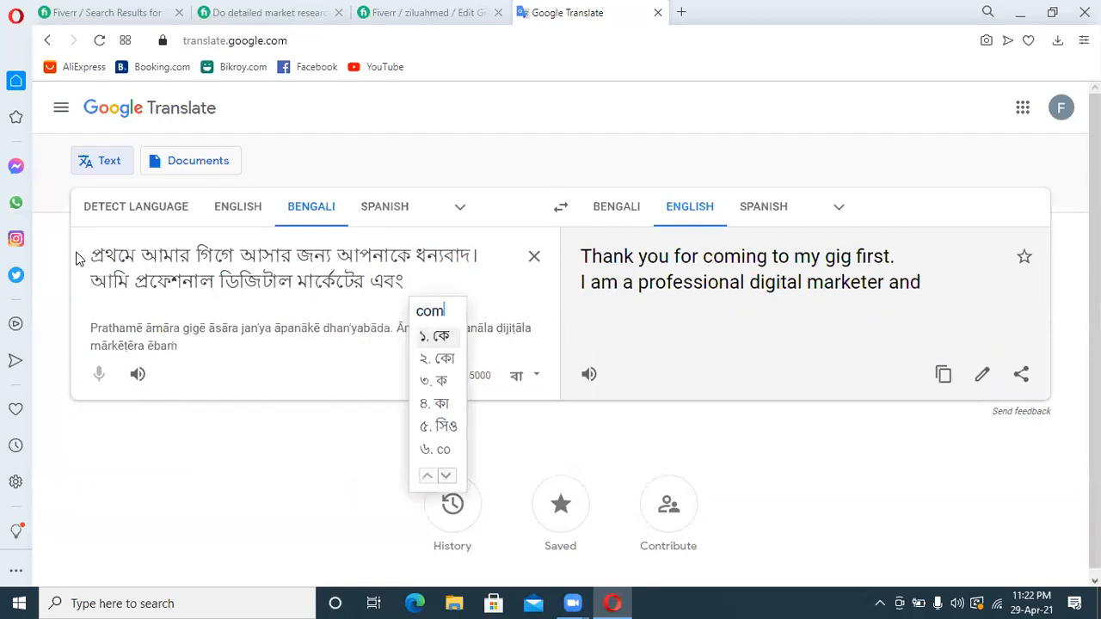
text(r anal)
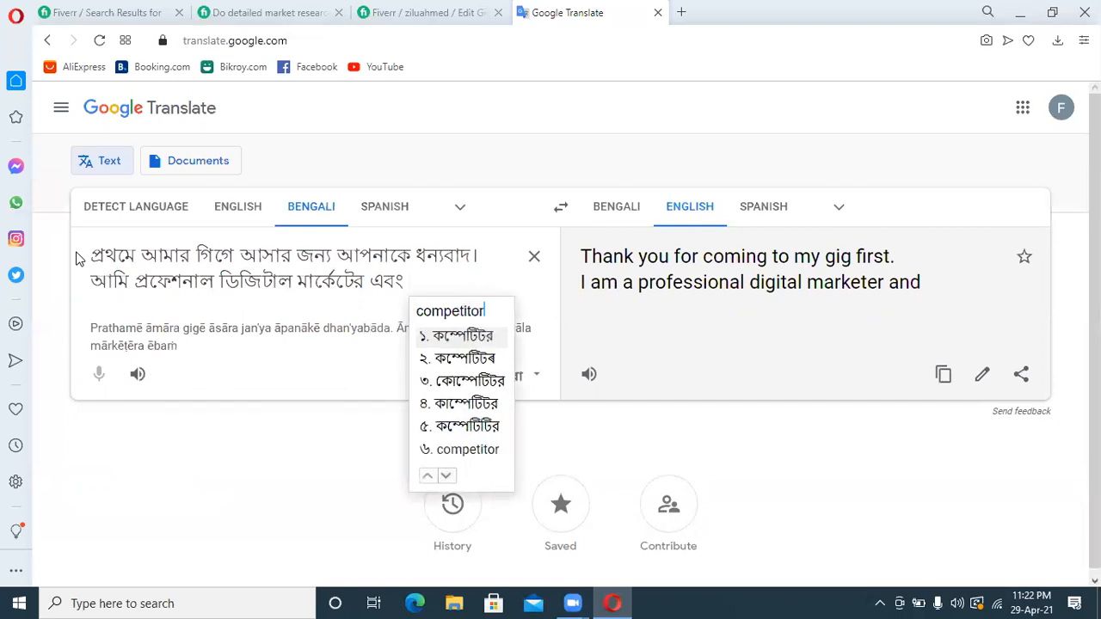
text(ysis)
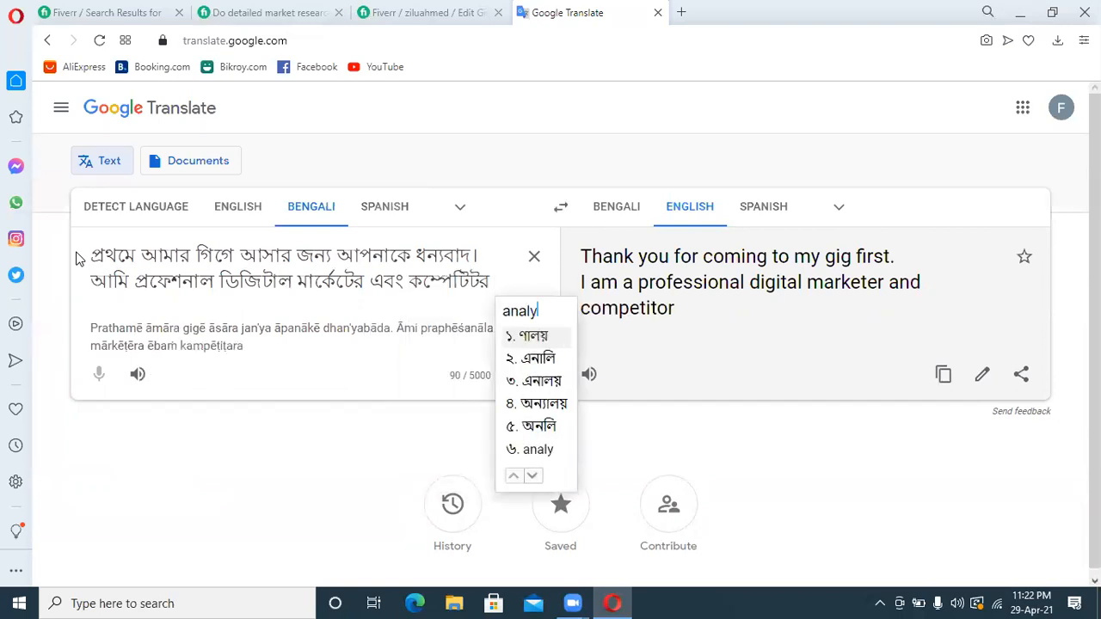
text( expert)
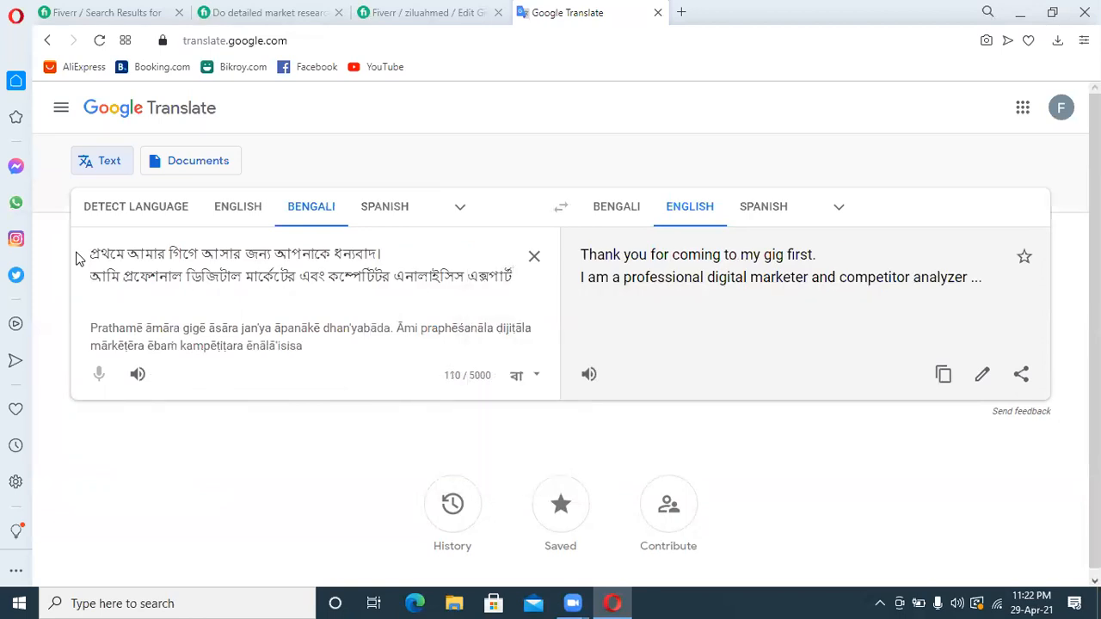
text( . ami )
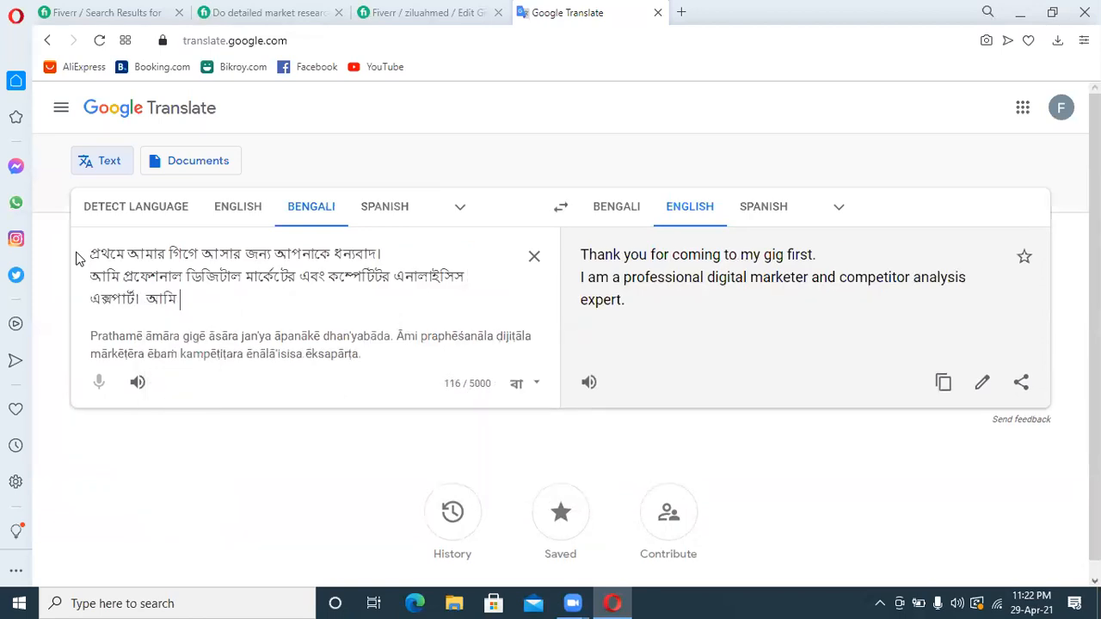
text(apnar jonno apnar)
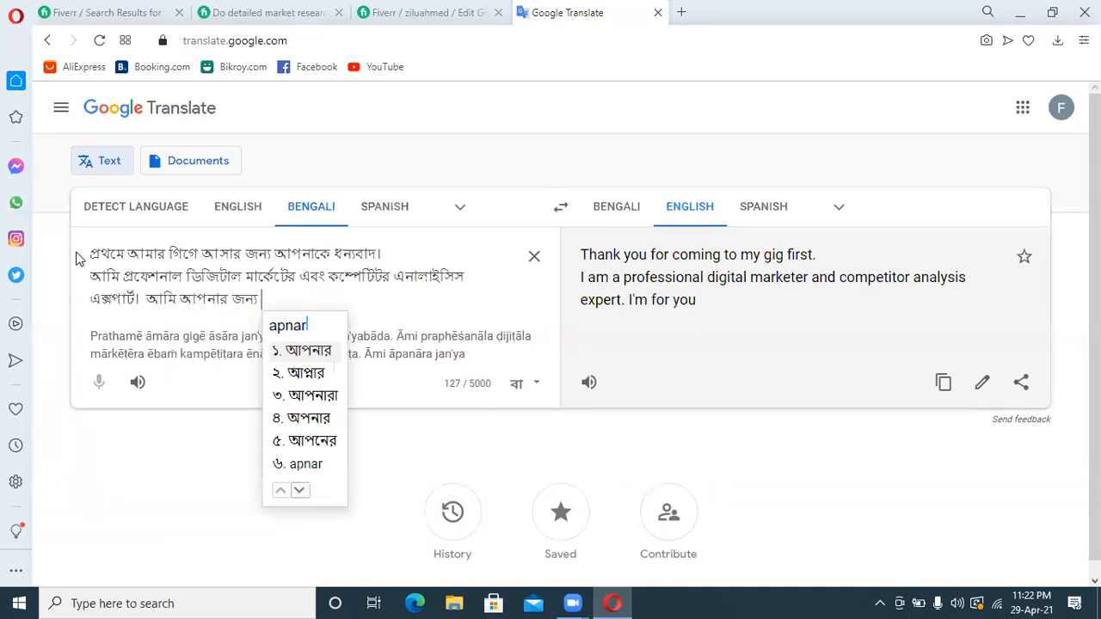
text( bachai)
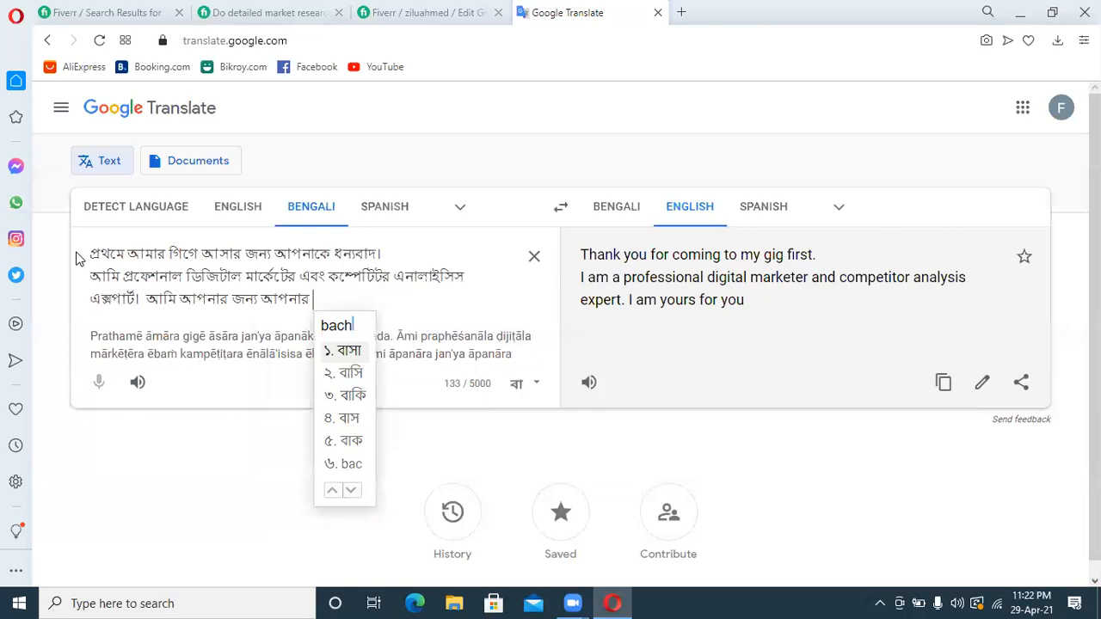
text( krit)
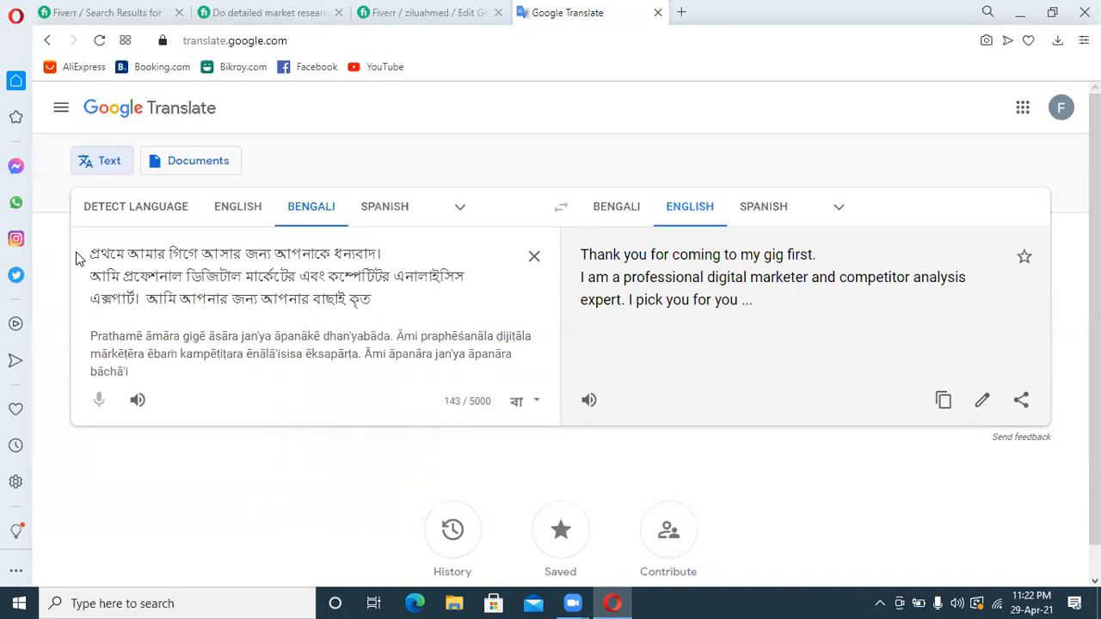
text( k)
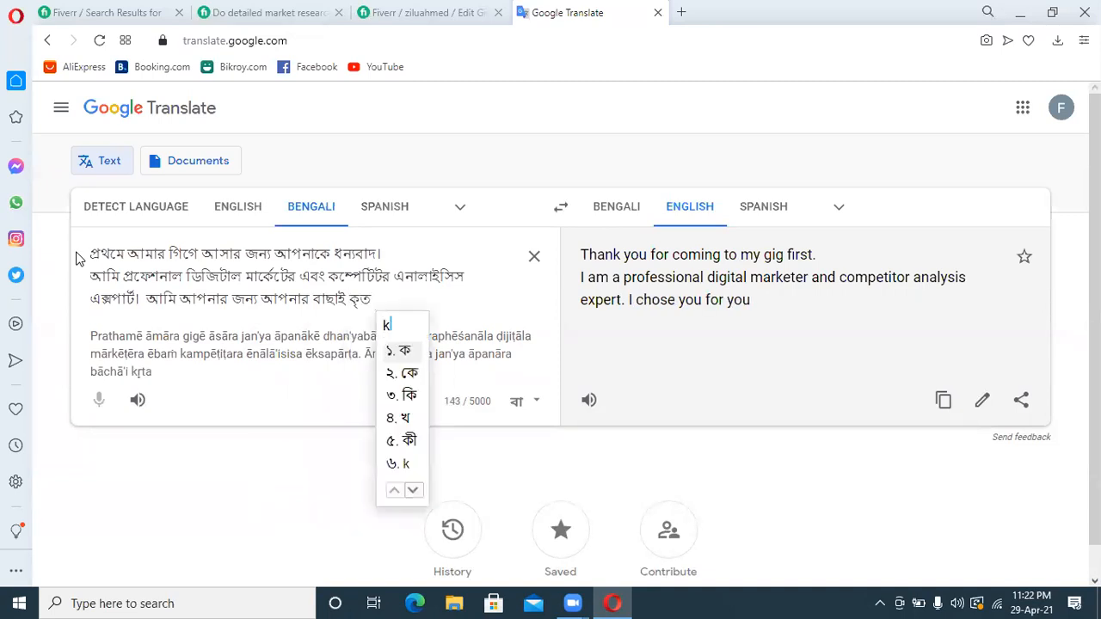
text(eyworder)
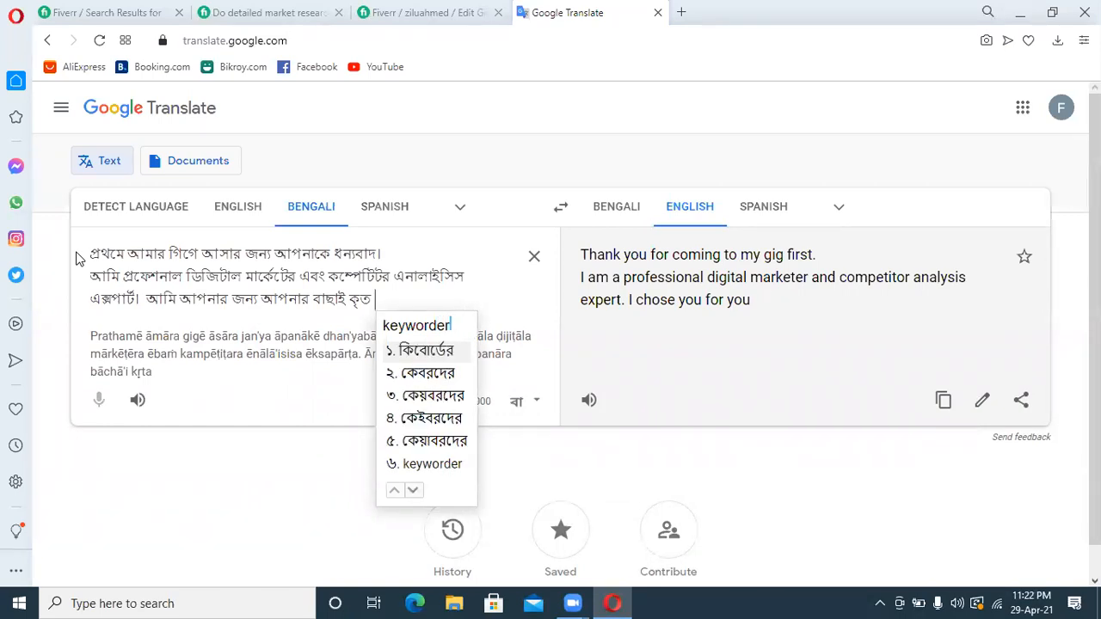
Continue the second-line sentence with the Bengali words "কীওয়ার্ড এর"
key(BackSpace)
key(BackSpace)
key(space)
text(er)
key(space)
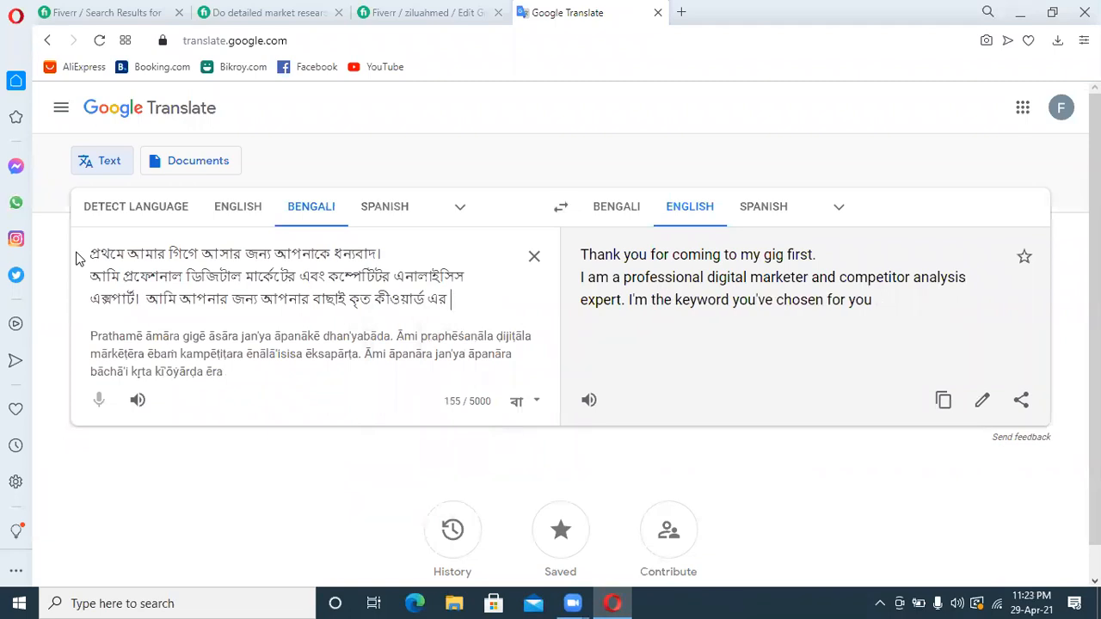
Extend the sentence with "টার্গেটেড কম্পেটিটর খুঁজে দিবো", choosing the spelling "খুঁজে" from the transliteration suggestions
text(targeted)
key(Return)
text(compet)
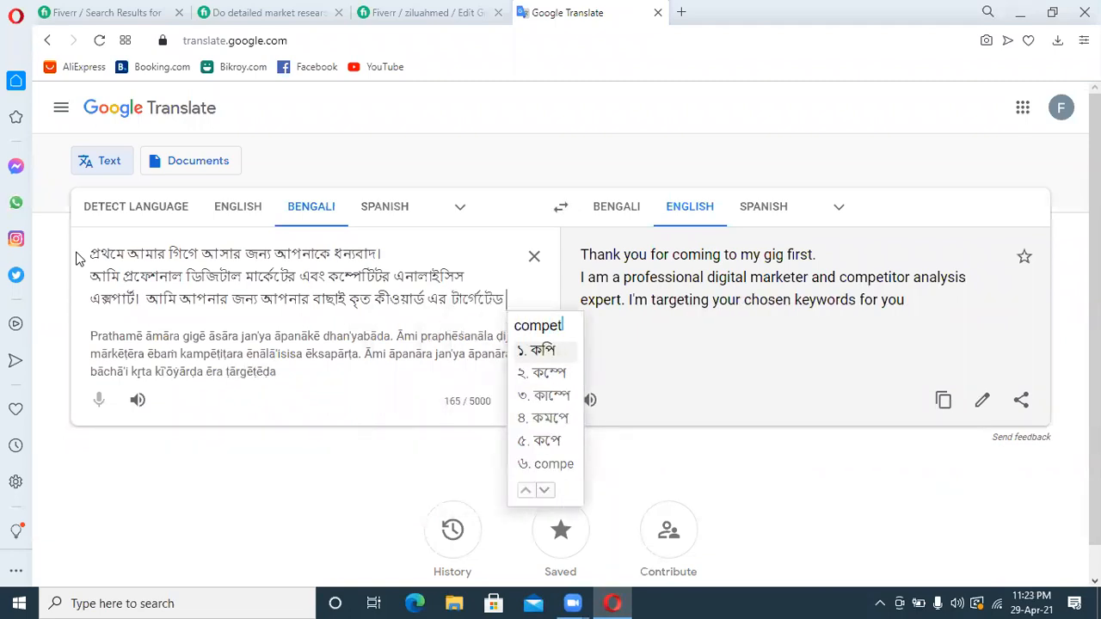
text(itor)
key(space)
text(kuje)
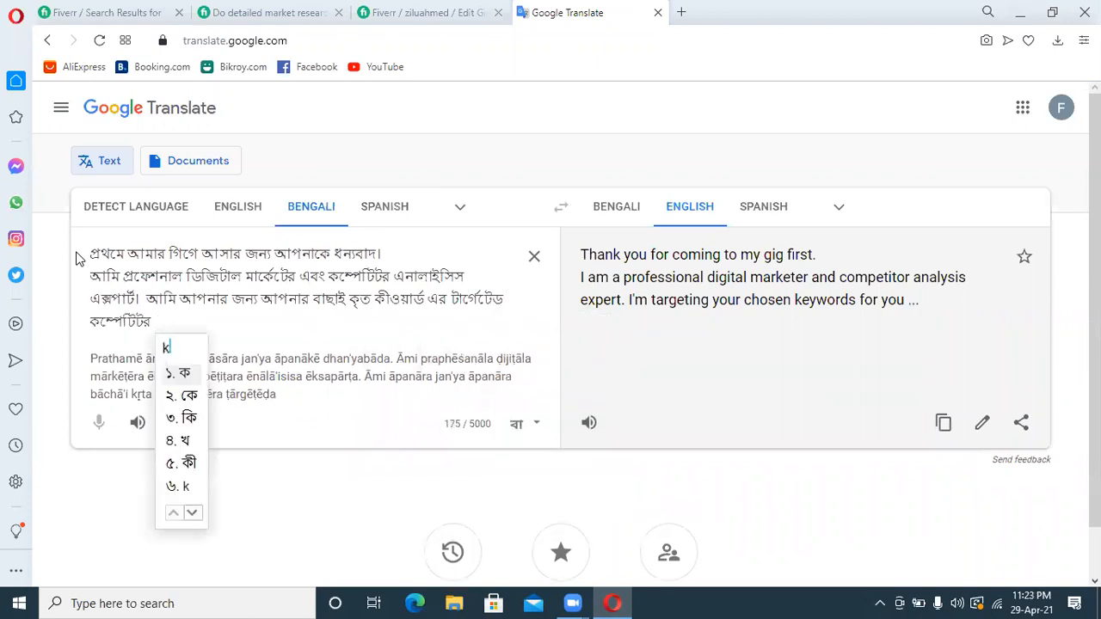
key(Down)
key(Down)
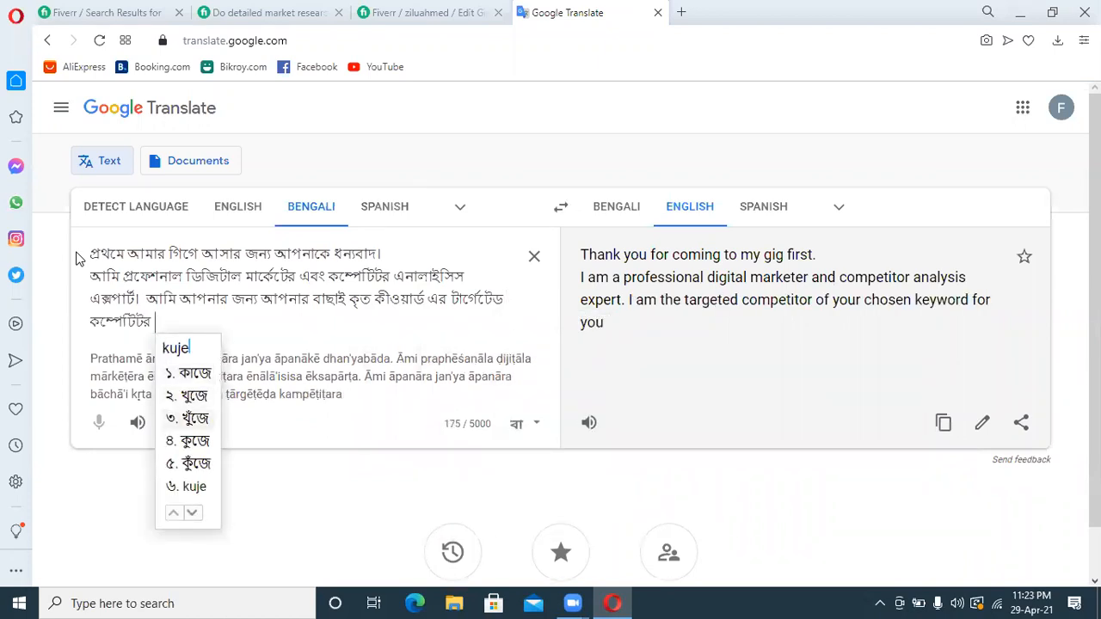
key(space)
text(dibo)
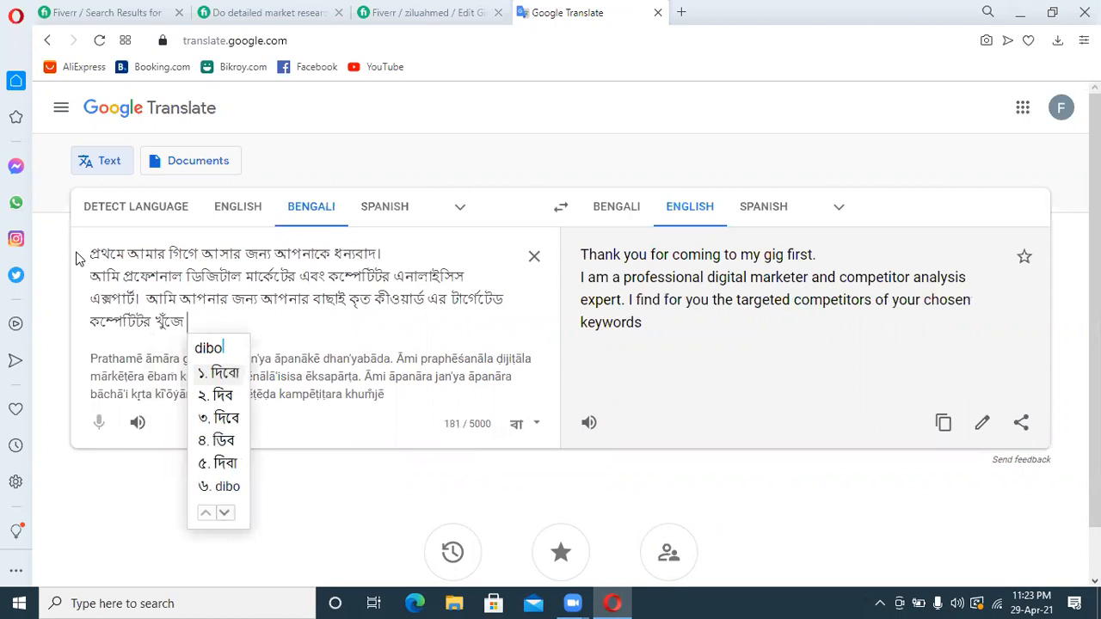
key(space)
Try continuing the sentence with a comma and the Bengali clause opening "যার ফলে আপনি আপনার"
text(,jar)
key(space)
text(fole)
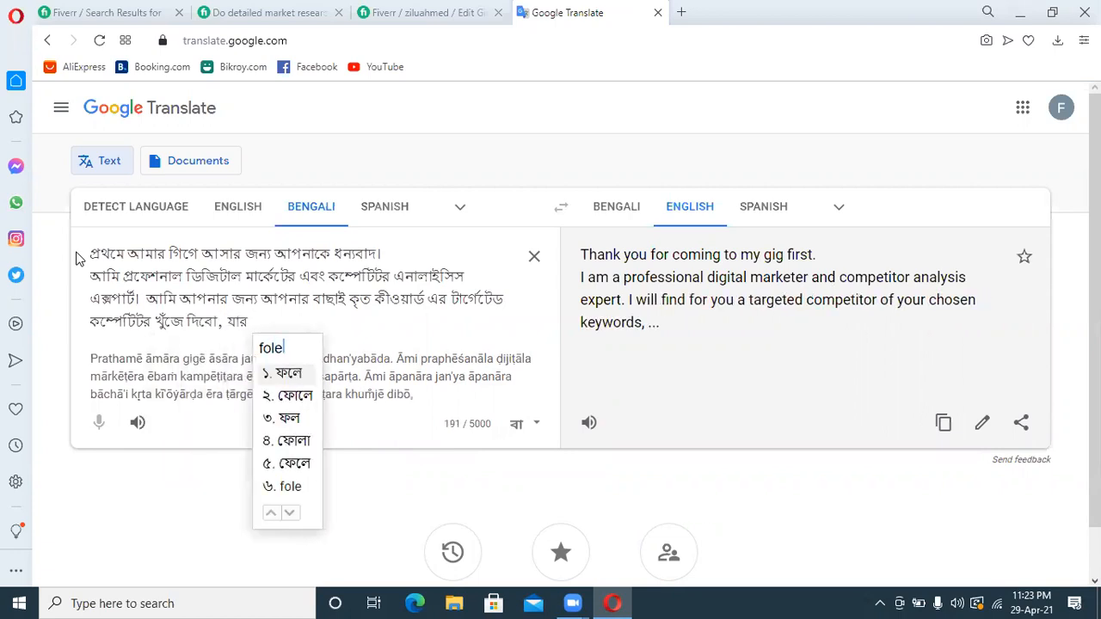
key(space)
text(apni)
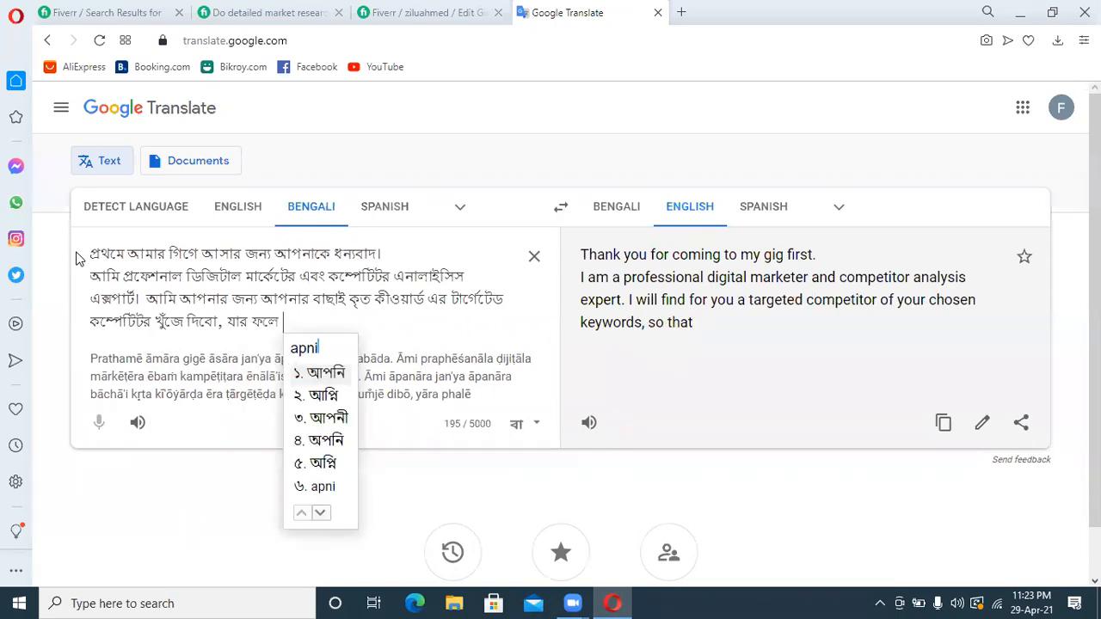
key(space)
text(apnar)
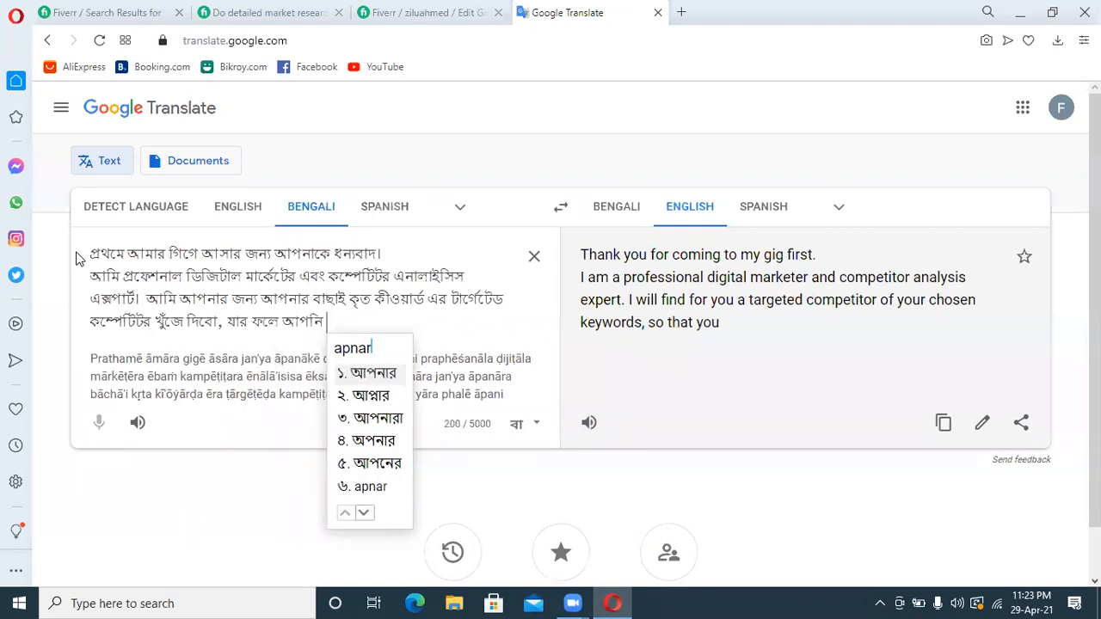
key(space)
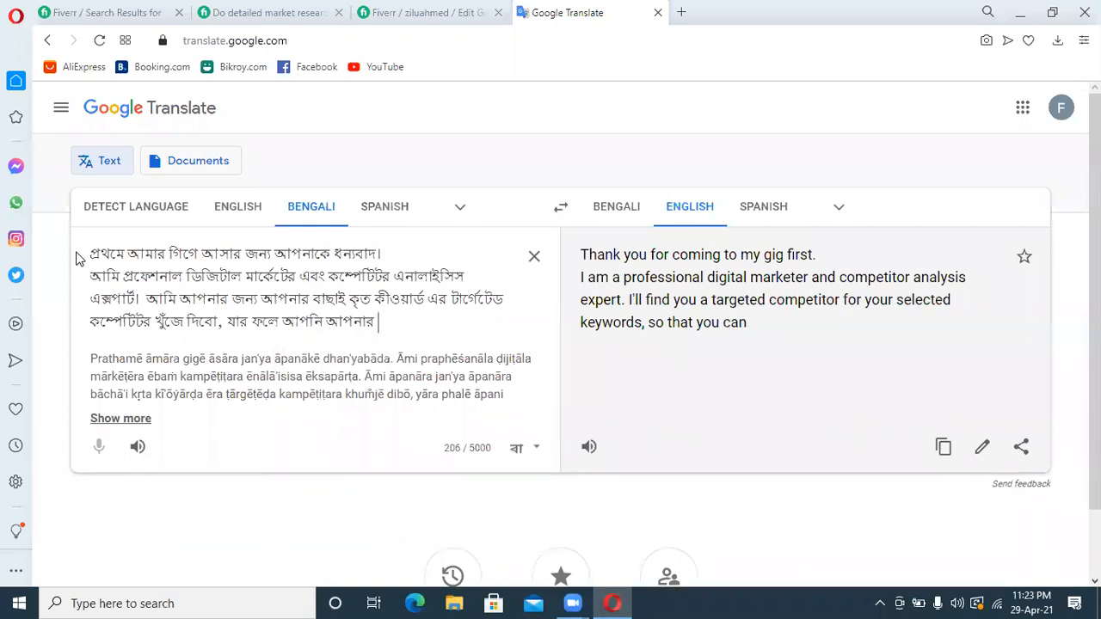
Try extending the clause with "কম্পেটিটরদের সমস্ত এক্সেস" to see how it translates
text(competitord)
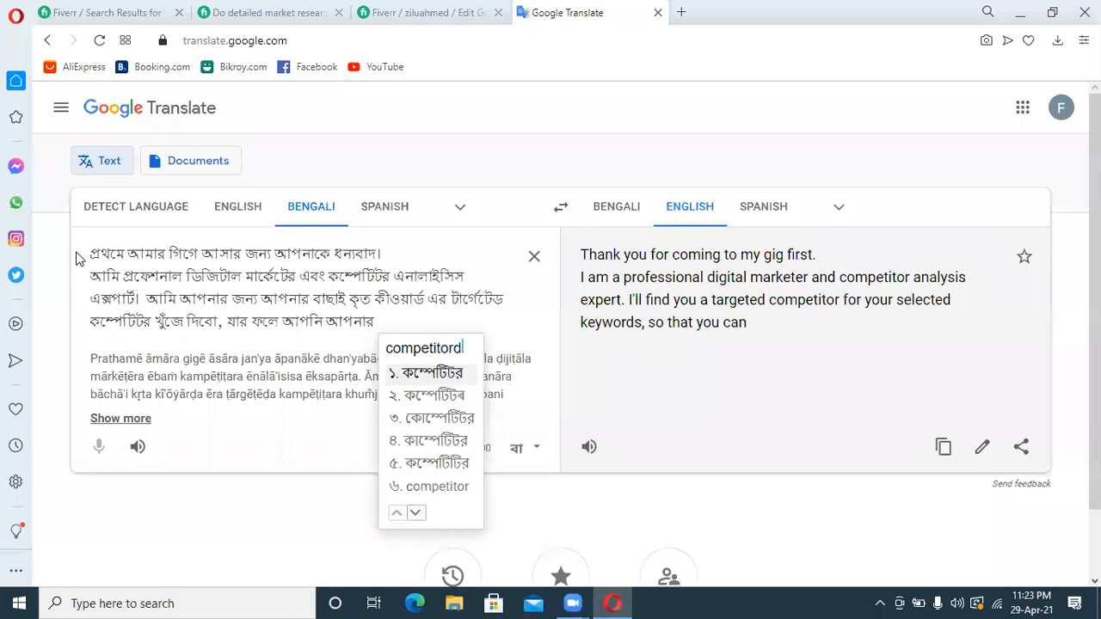
text(er)
key(space)
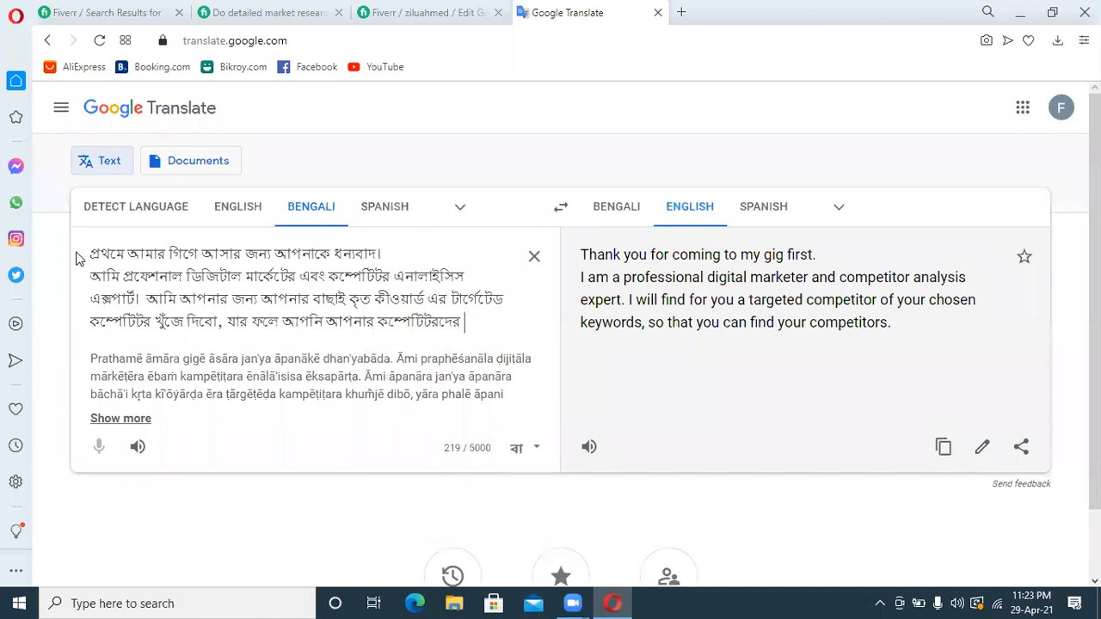
text(somusto)
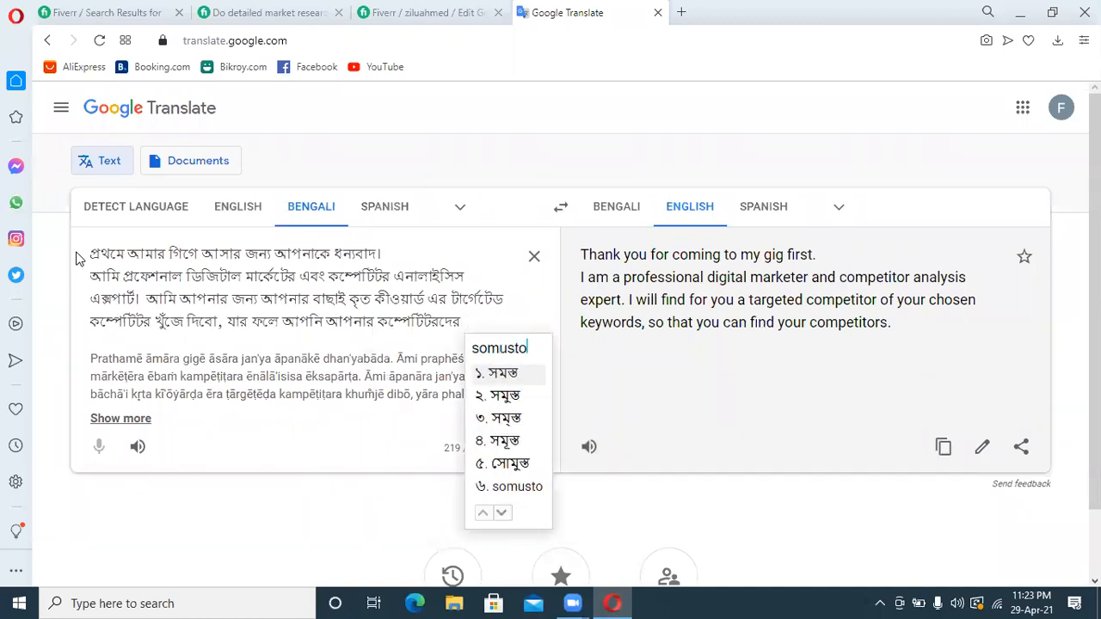
key(space)
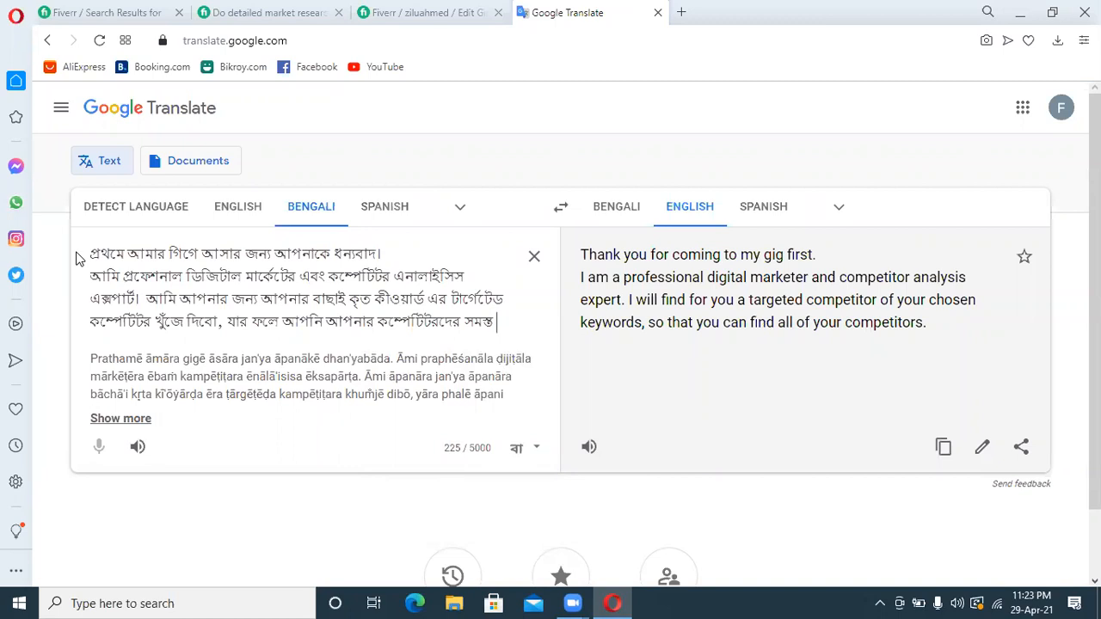
text(access)
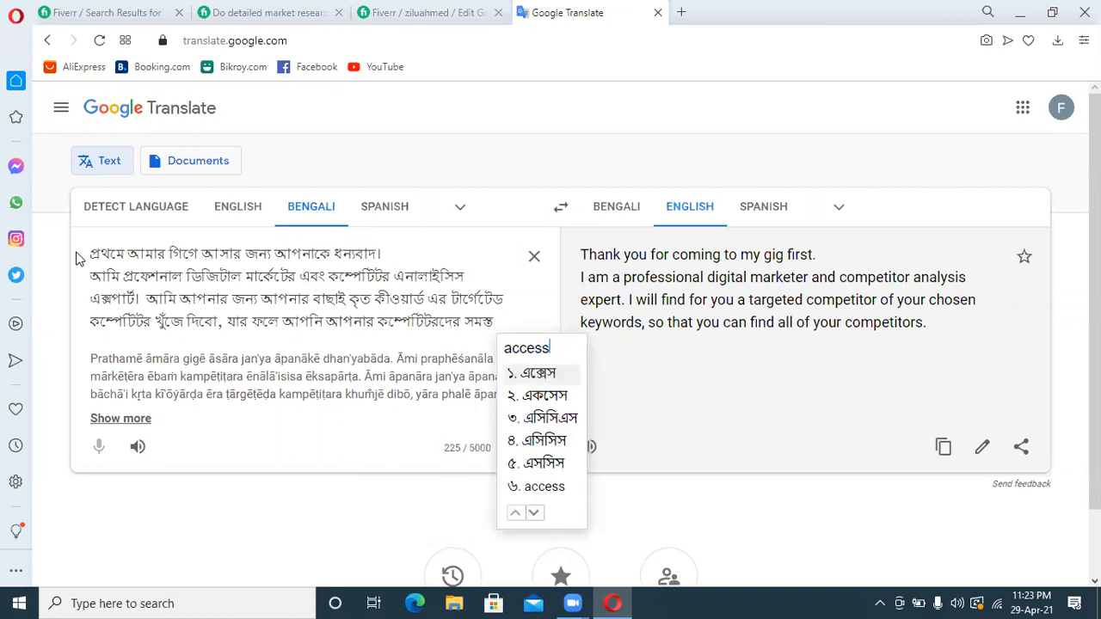
key(space)
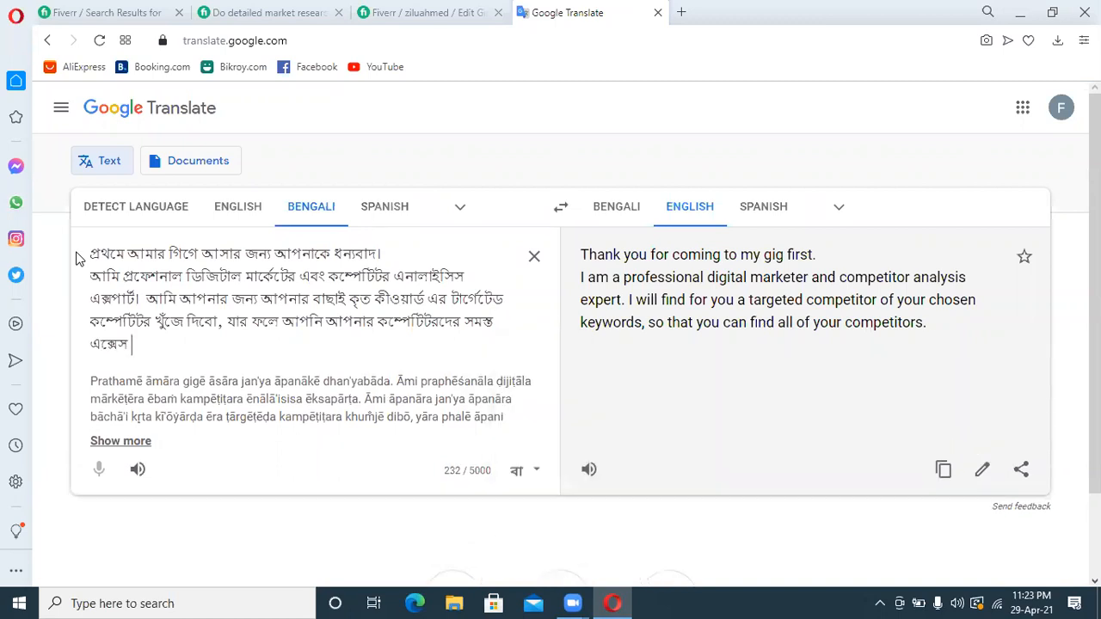
Delete the trial clause back to the comma after "খুঁজে দিবো"
key(BackSpace)
key(BackSpace)
key(BackSpace)
key(BackSpace)
key(BackSpace)
key(BackSpace)
key(BackSpace)
key(BackSpace)
key(BackSpace)
key(BackSpace)
key(BackSpace)
key(BackSpace)
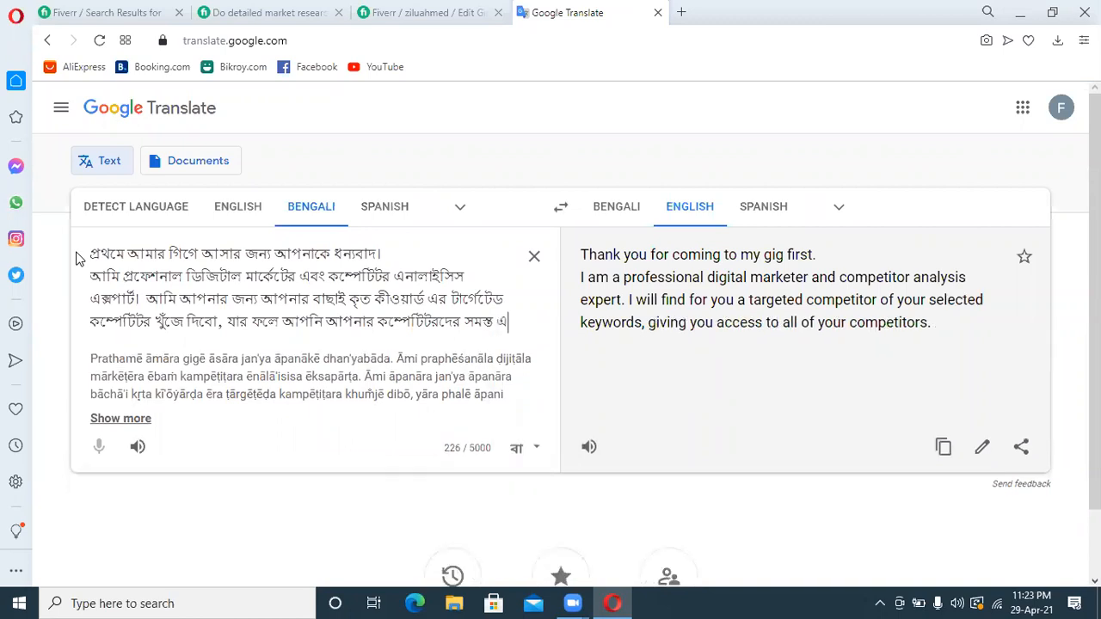
key(BackSpace)
key(BackSpace)
key(BackSpace)
key(BackSpace)
key(BackSpace)
key(BackSpace)
key(BackSpace)
key(BackSpace)
key(BackSpace)
key(BackSpace)
key(BackSpace)
key(BackSpace)
key(BackSpace)
key(BackSpace)
key(BackSpace)
key(BackSpace)
key(BackSpace)
key(BackSpace)
key(BackSpace)
key(BackSpace)
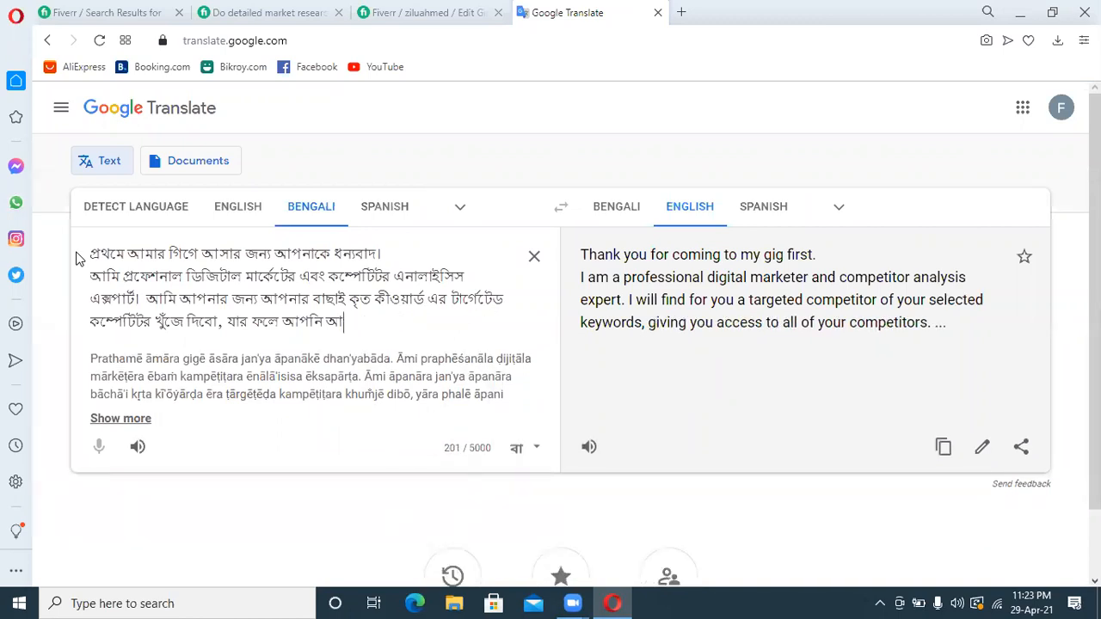
key(BackSpace)
key(BackSpace)
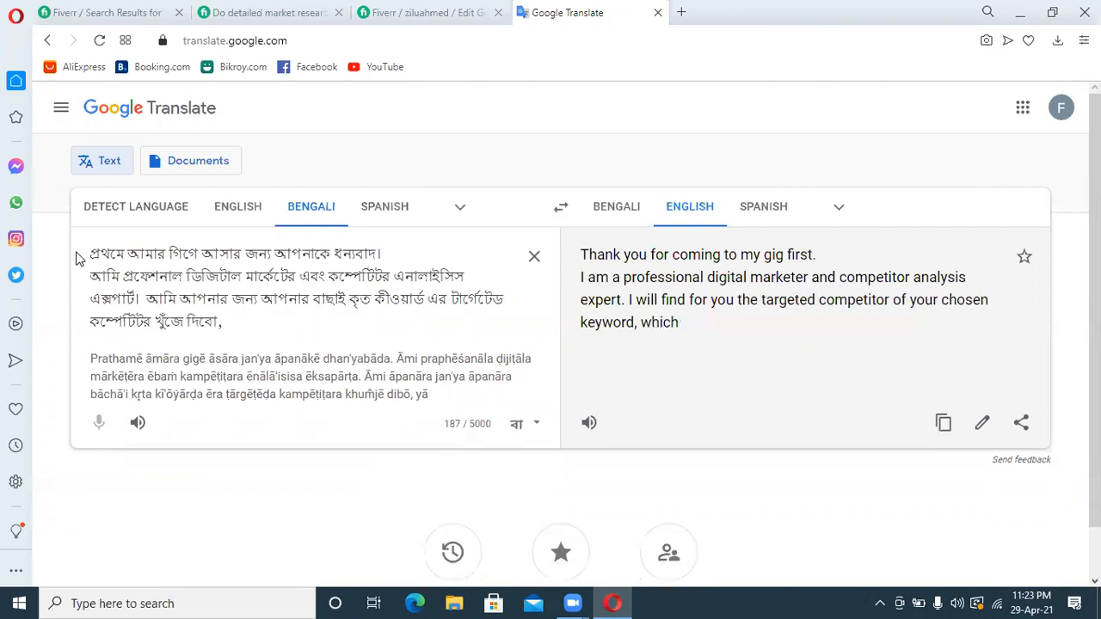
Complete the sentence after the comma with "যা আপনার কীওয়ার্ড এর জন্য অনেক বেশি কাজে দেবে।"
text(ja apnar keyword)
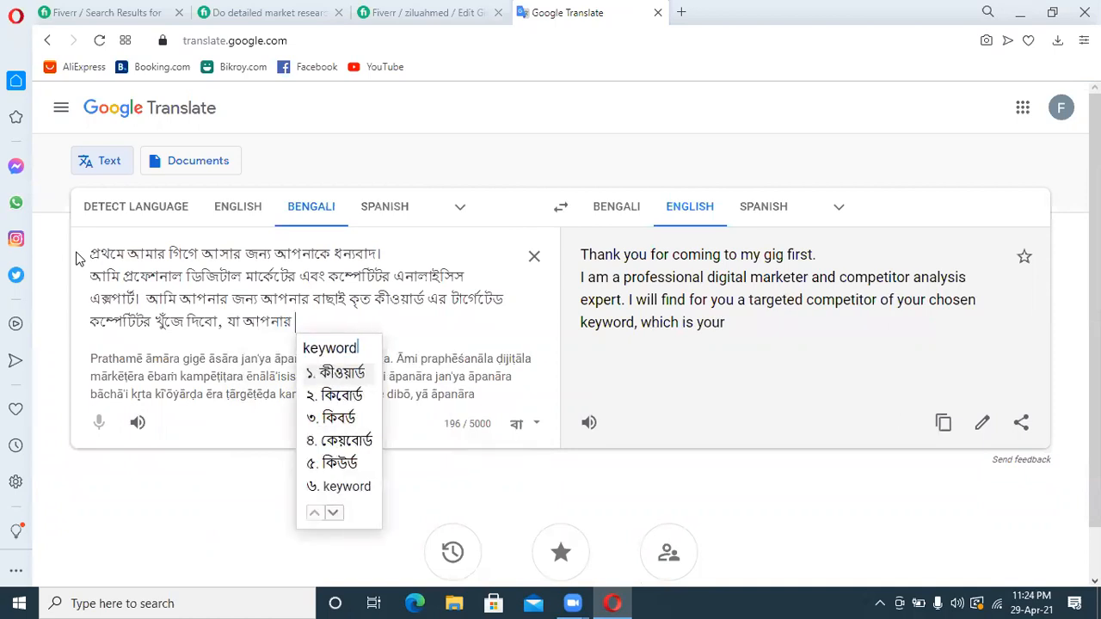
text(er)
key(BackSpace)
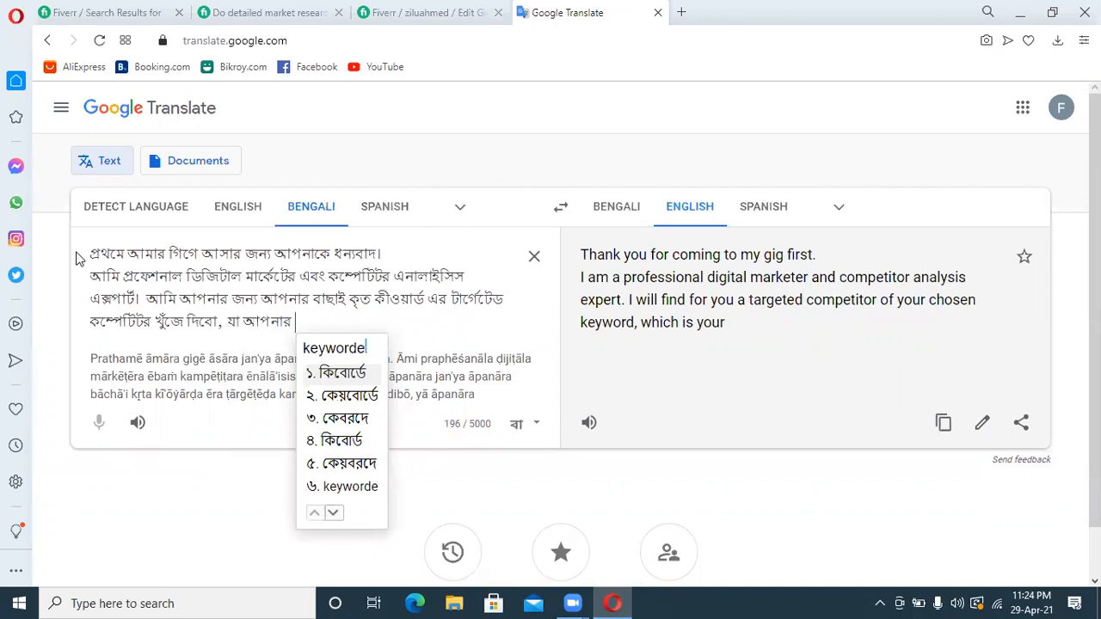
key(BackSpace)
text(er jonn)
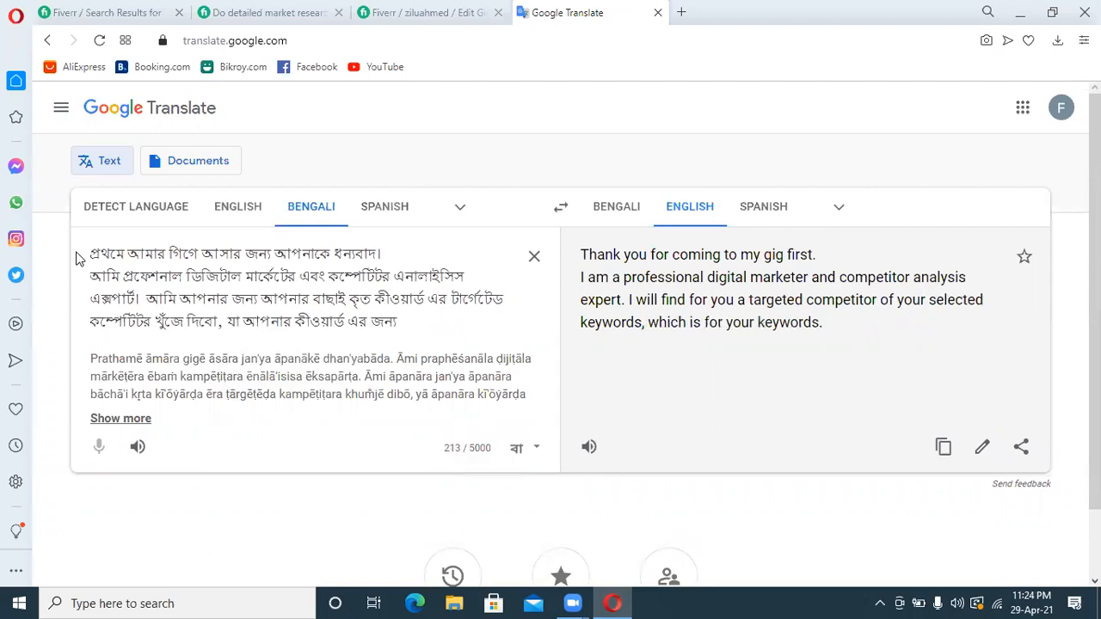
text( onek beshi kaje )
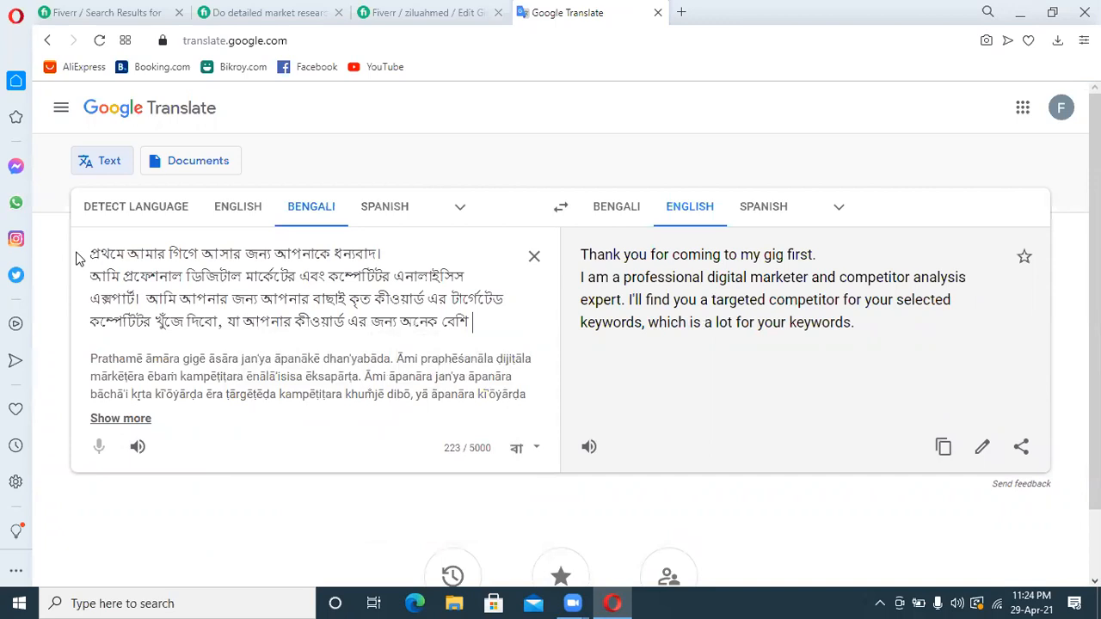
text(debe )
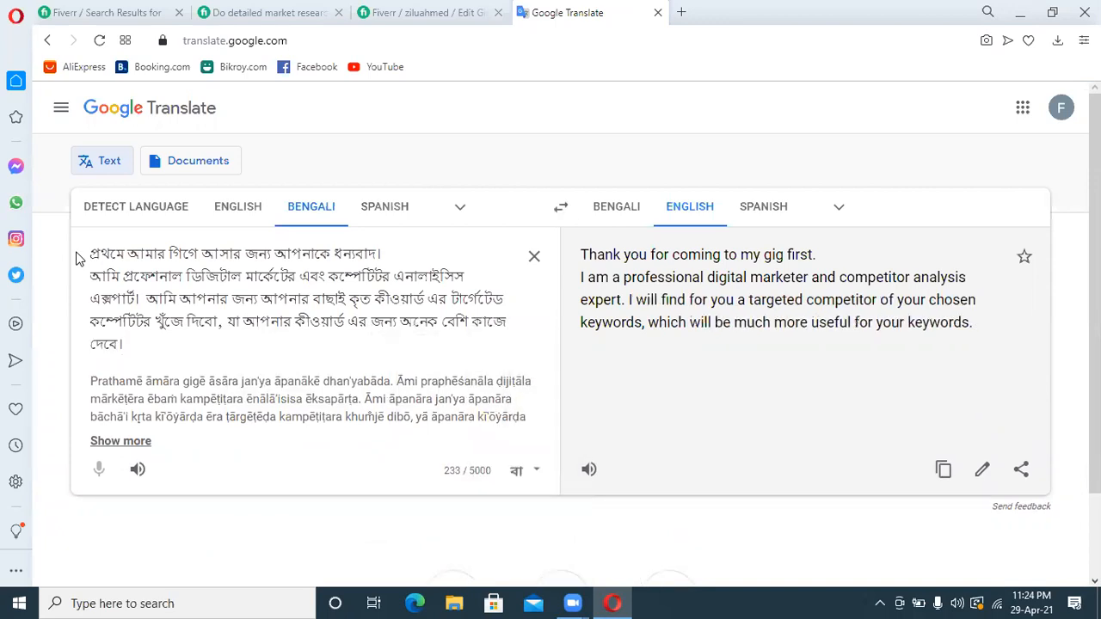
text( ami apnar)
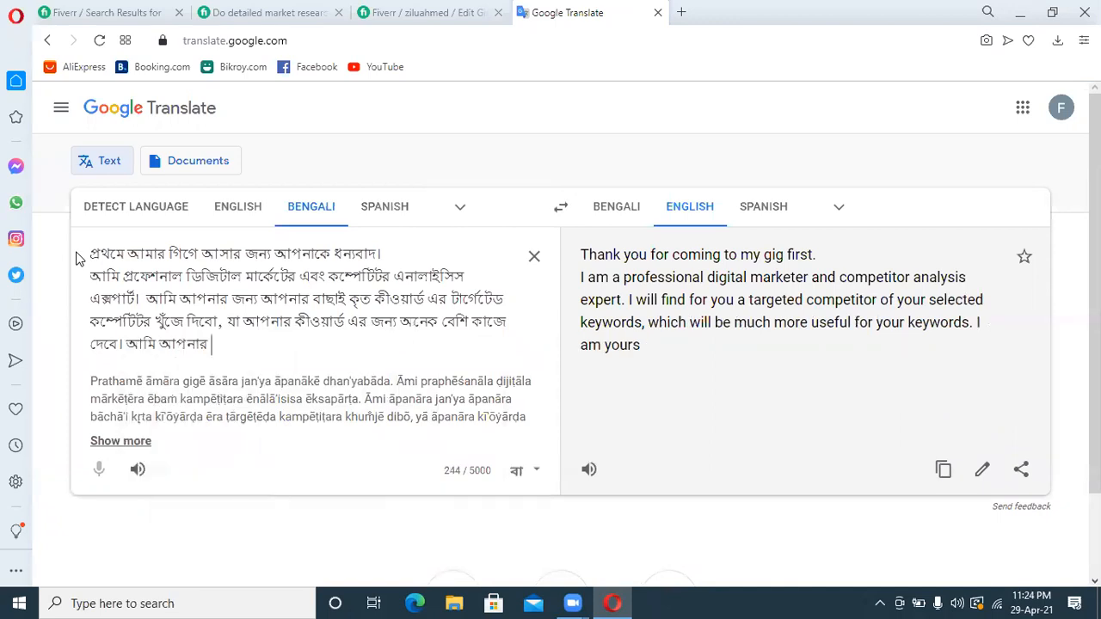
Begin a new sentence after "দেবে।" with the Bengali words "আমি আপনার কীওয়ার্ড অনুযায়ী"
text(keyword)
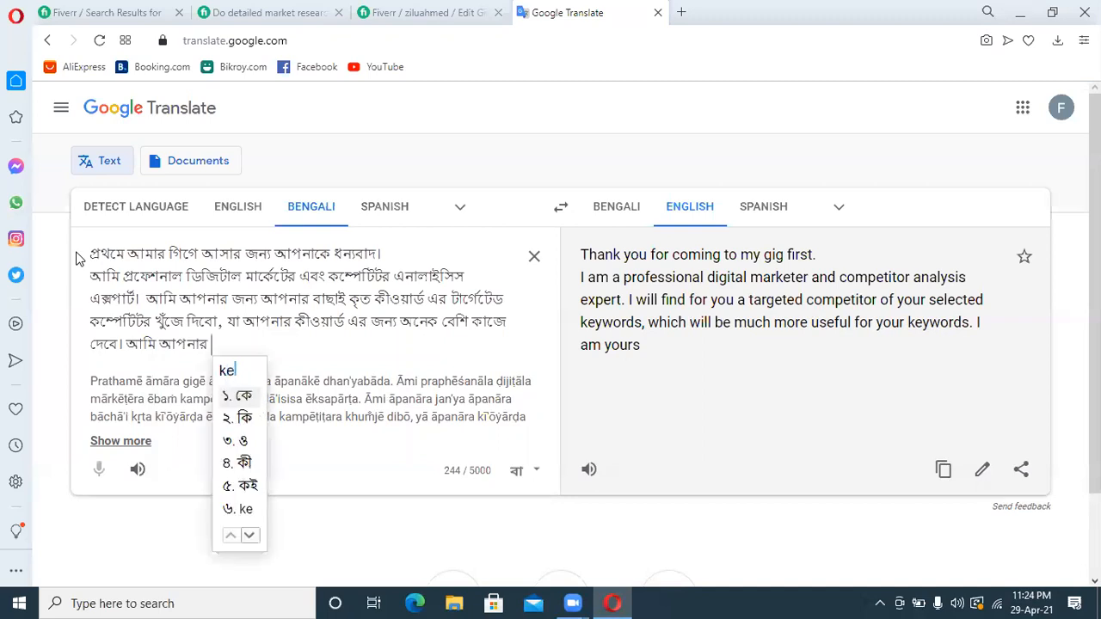
text( onuja)
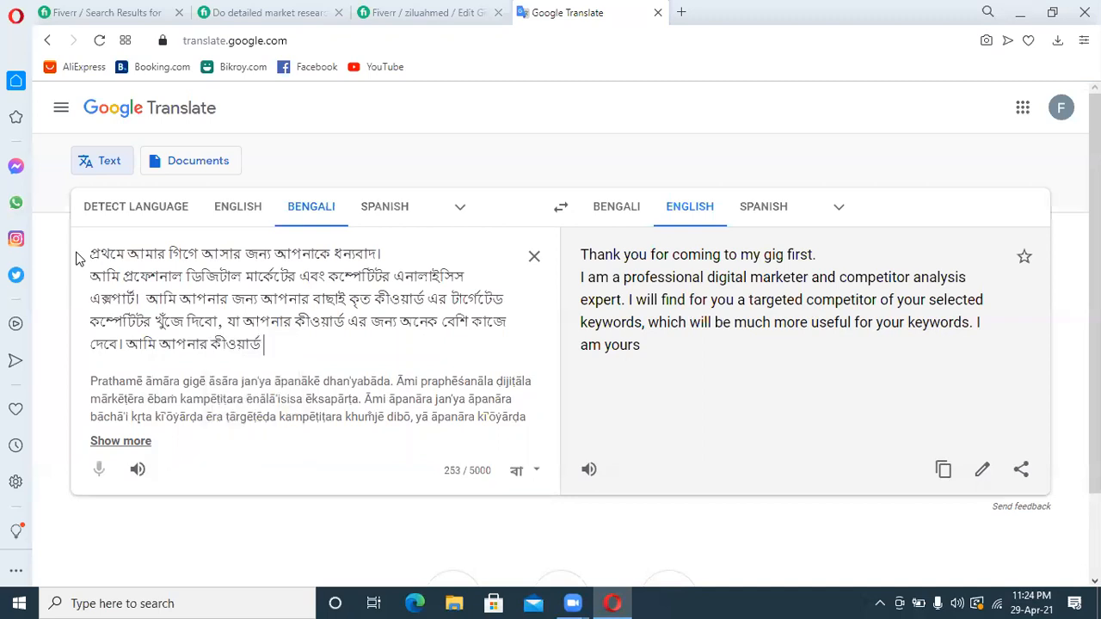
text(ye)
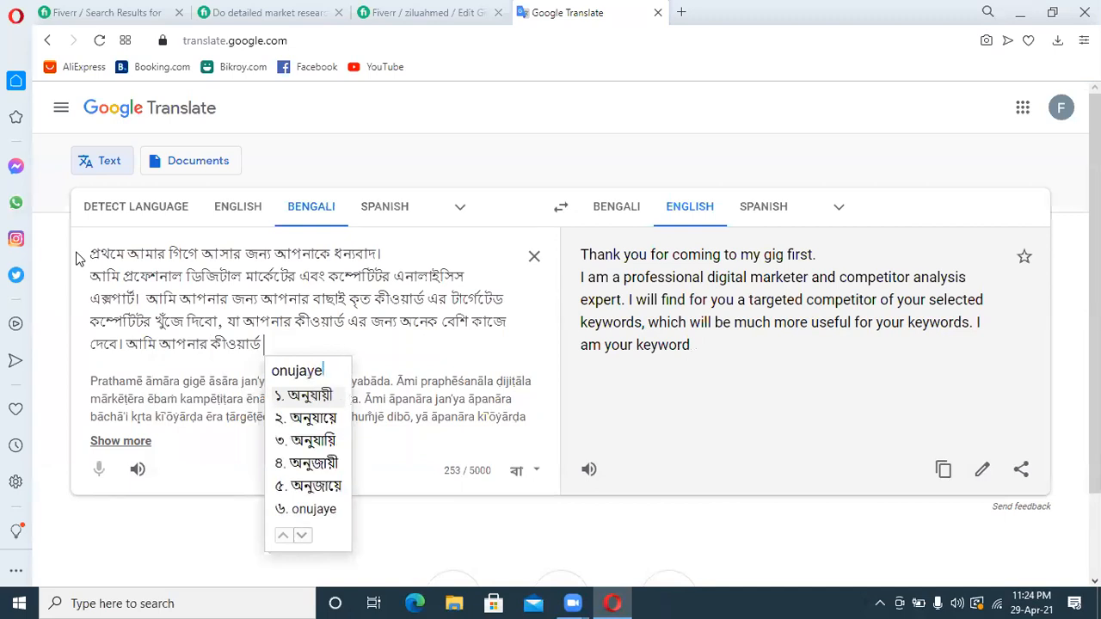
text( ta)
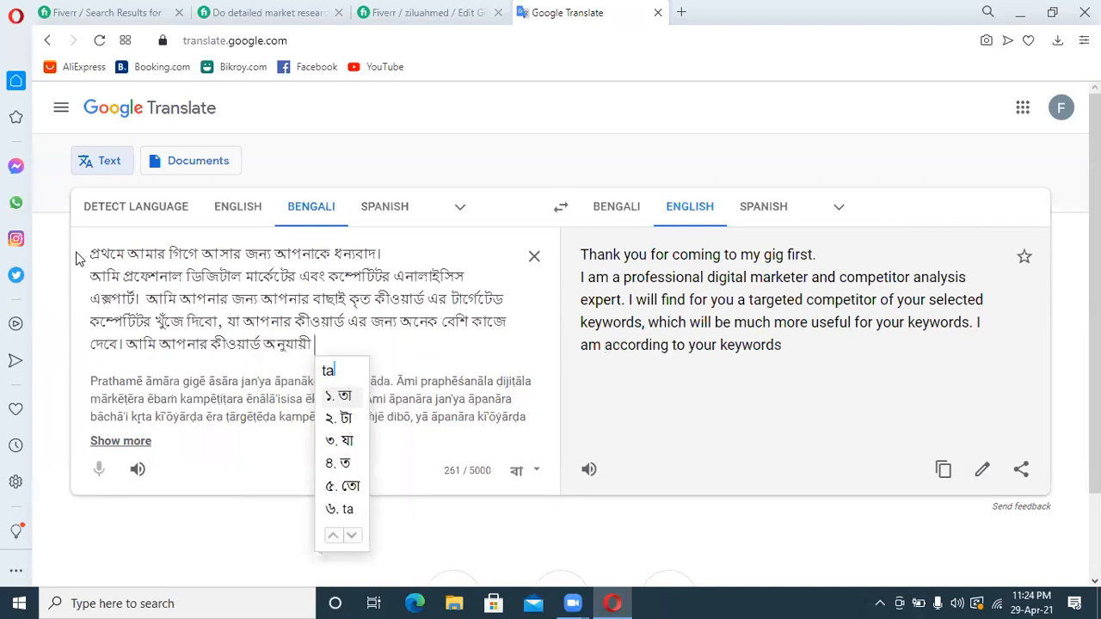
text(geted)
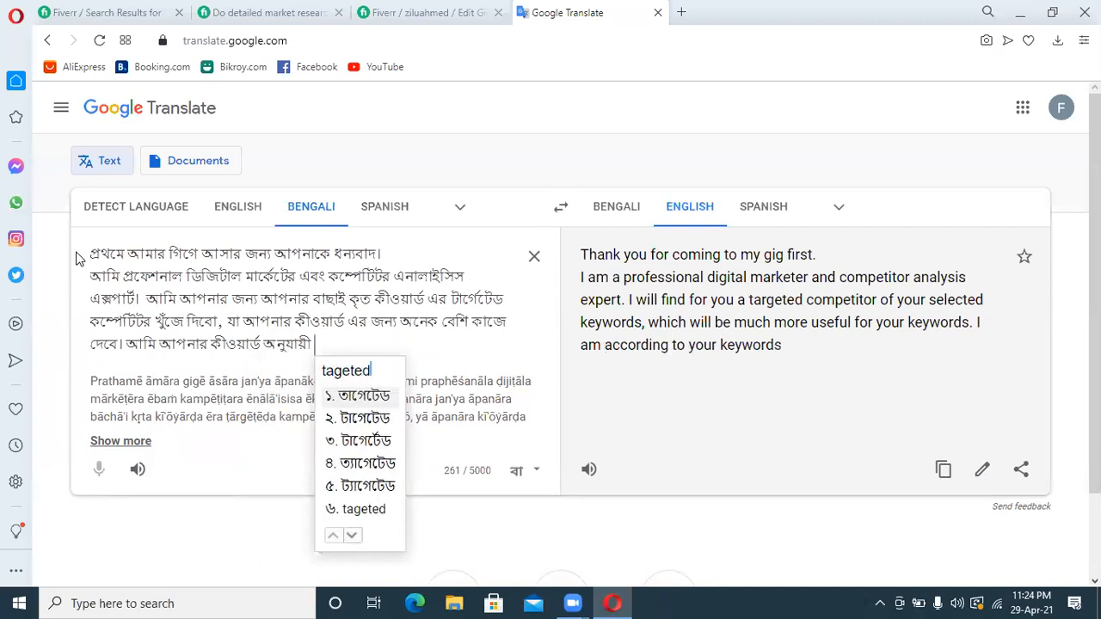
key(BackSpace)
key(BackSpace)
key(BackSpace)
key(BackSpace)
key(BackSpace)
key(BackSpace)
key(BackSpace)
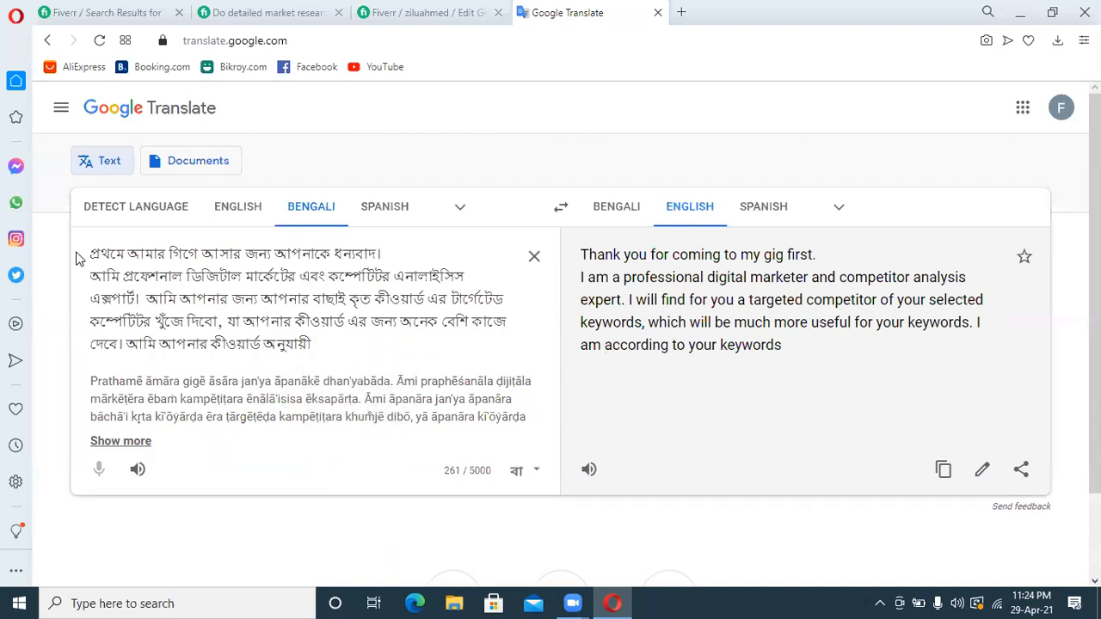
Continue the Bengali sentence after "অনুযায়ী" with "সঠিক কম্পেটিটরদের"
text(sotik)
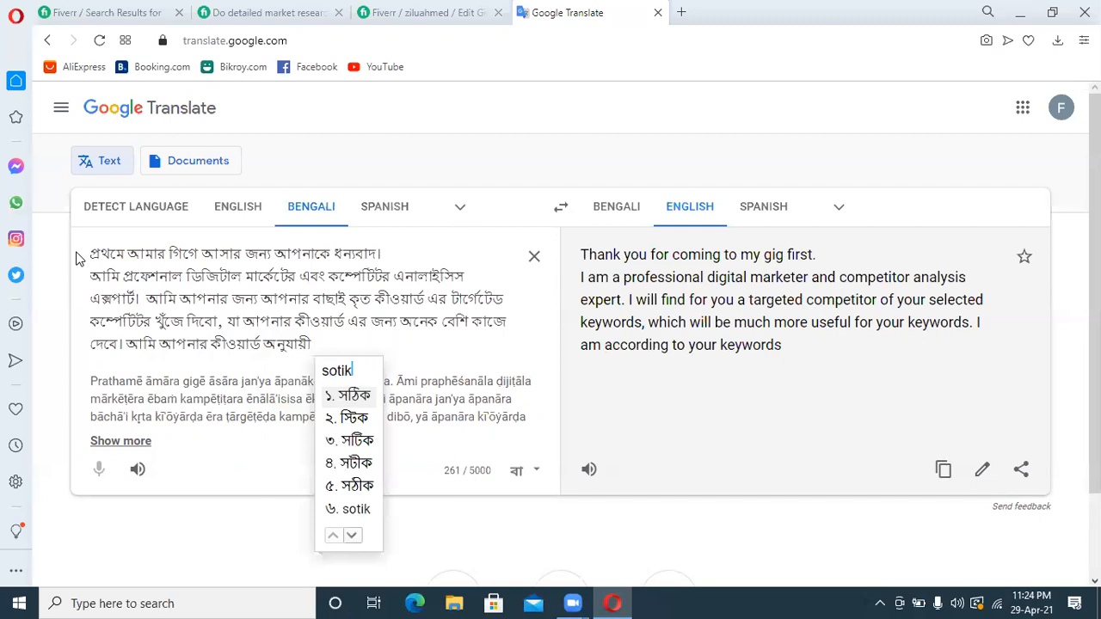
key(space)
text(com)
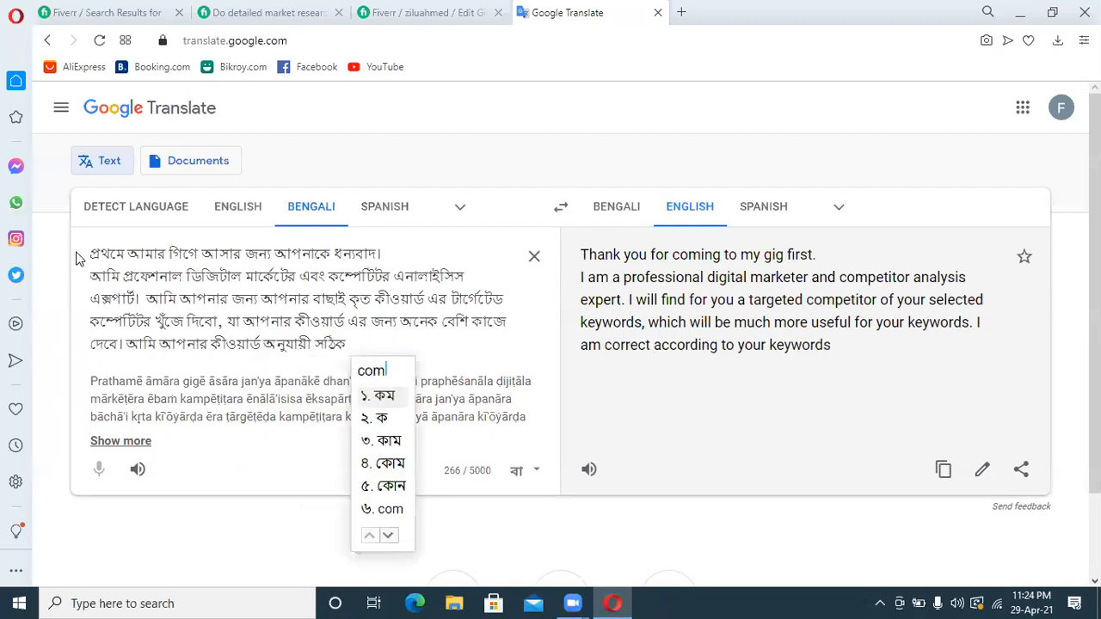
text(petitorder)
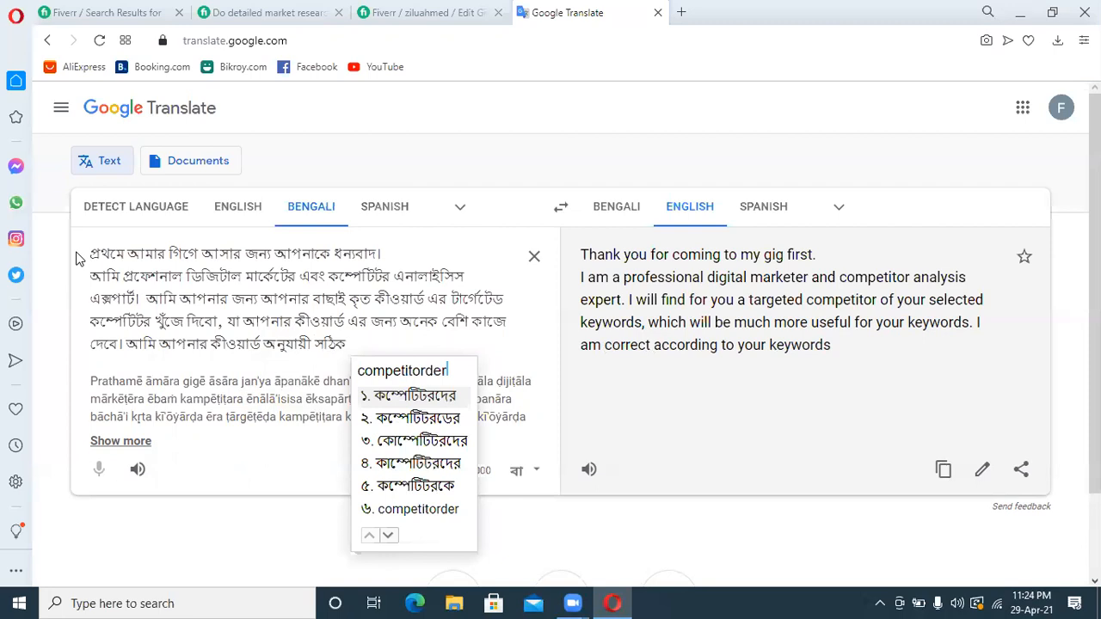
key(space)
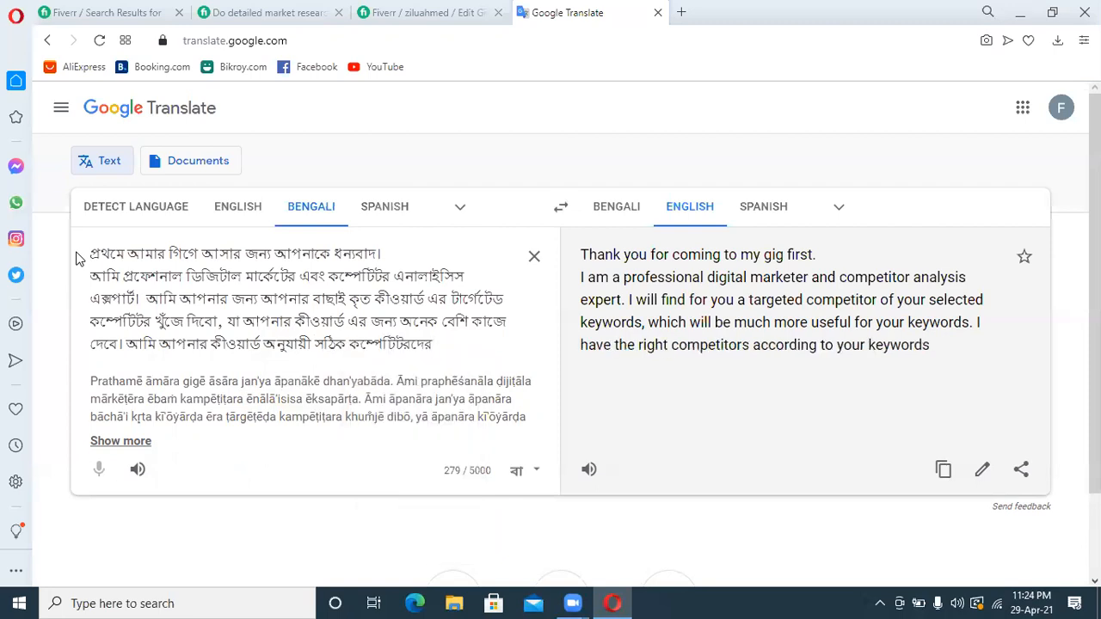
Add the words "খুঁজে তাদের" after "সঠিক কম্পেটিটরদের" in the Bengali text
text(kuje)
key(Down)
key(Down)
key(space)
text(tader)
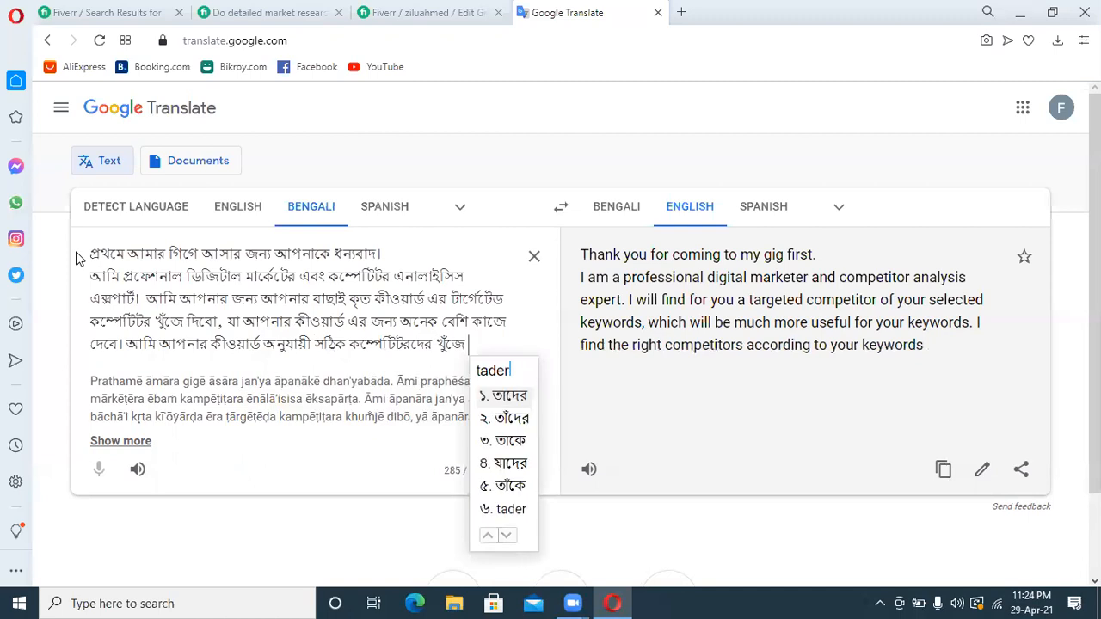
key(space)
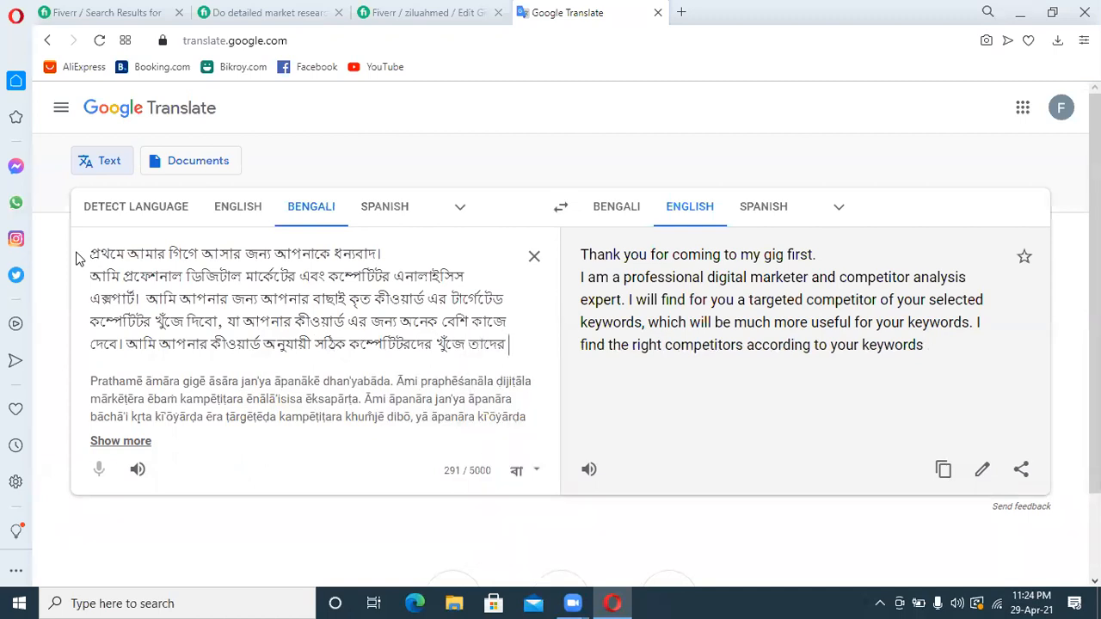
Complete the sentence about the competitors with "সমস্ত ডাটা প্রেরণ করবো।"
text(somusto)
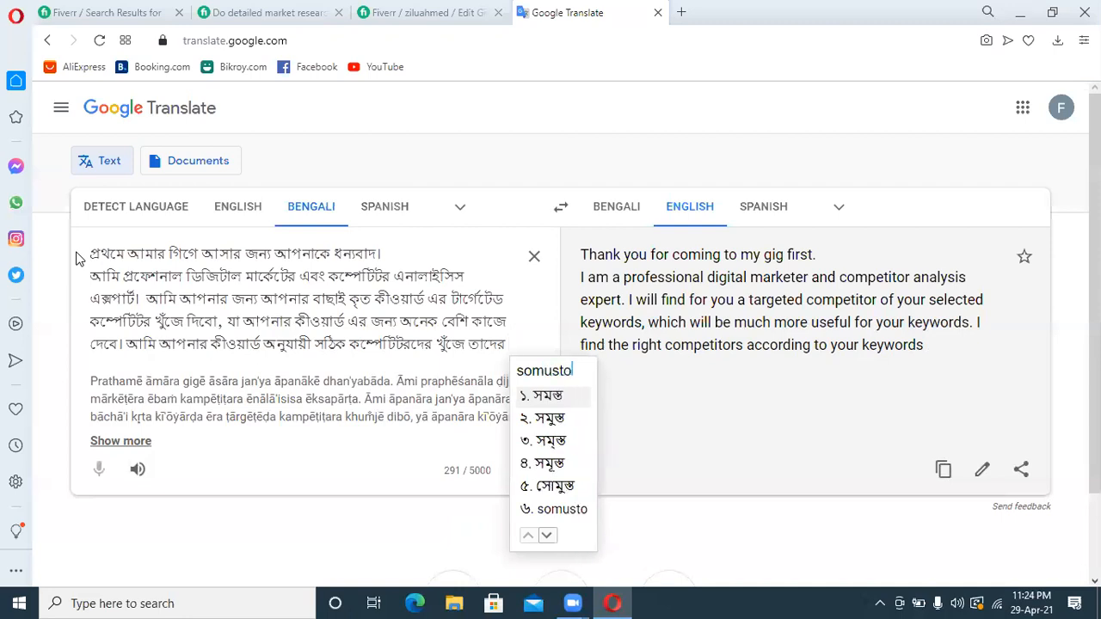
key(space)
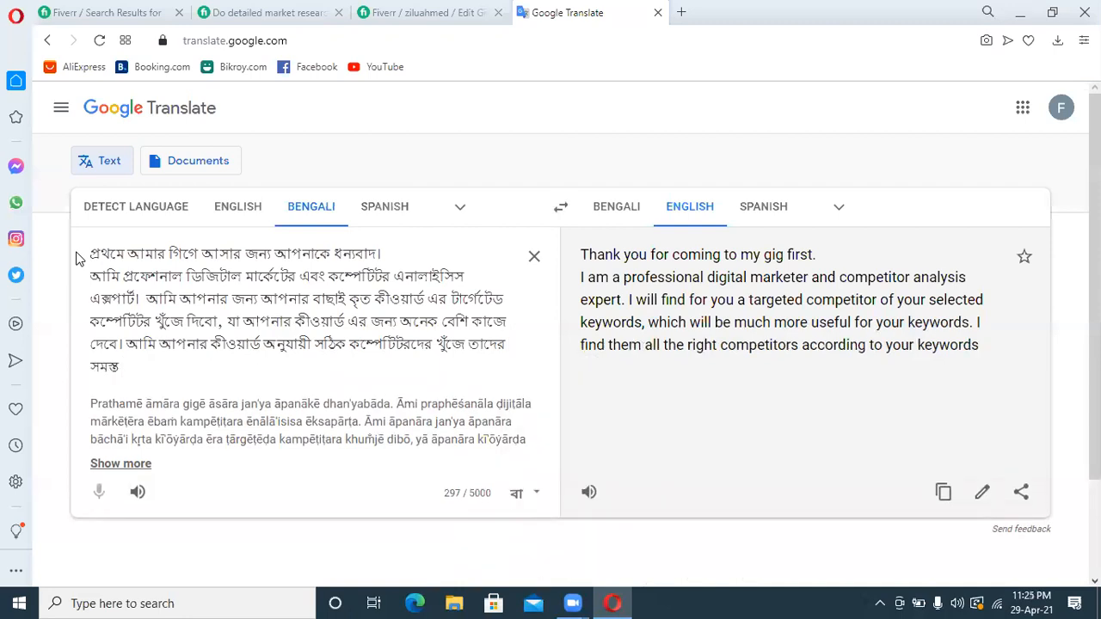
text(data)
key(space)
text(preron)
key(space)
text(korb)
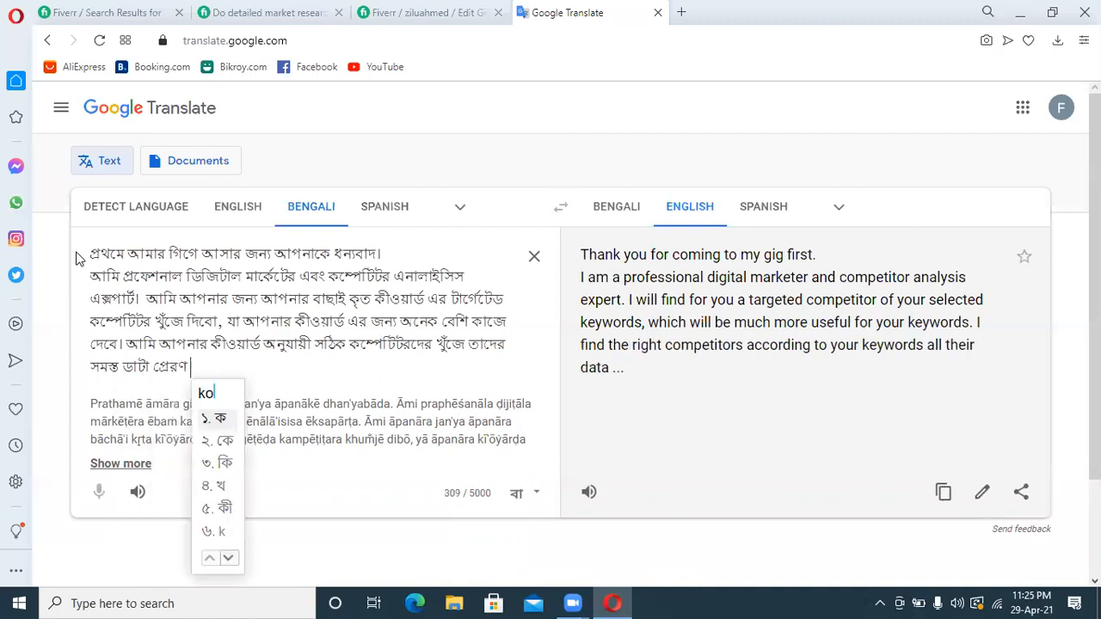
text(o.)
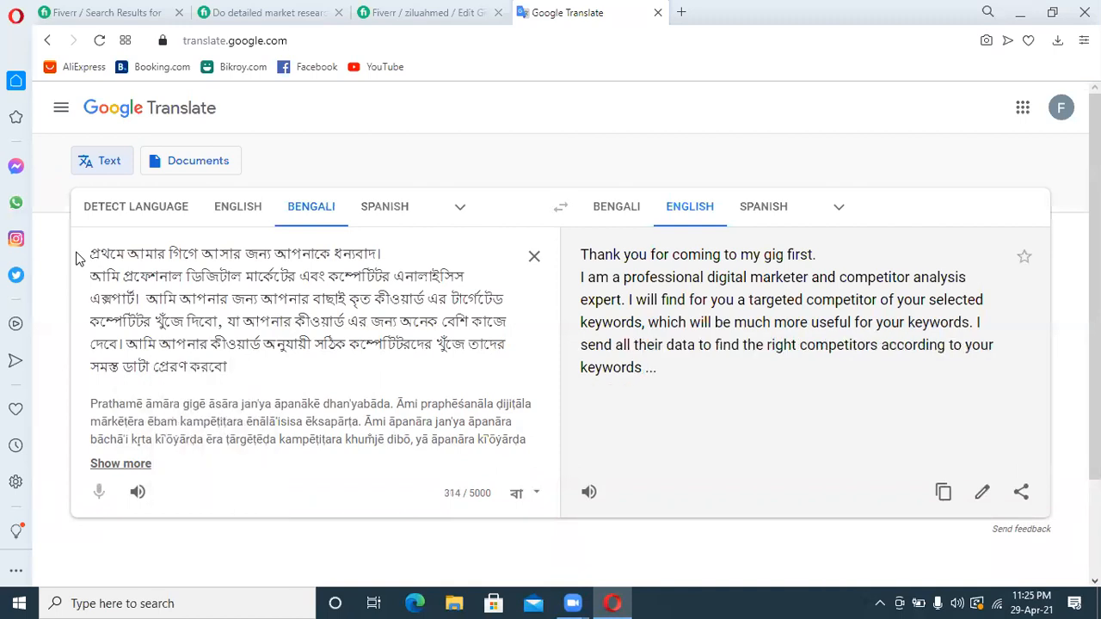
text( apni)
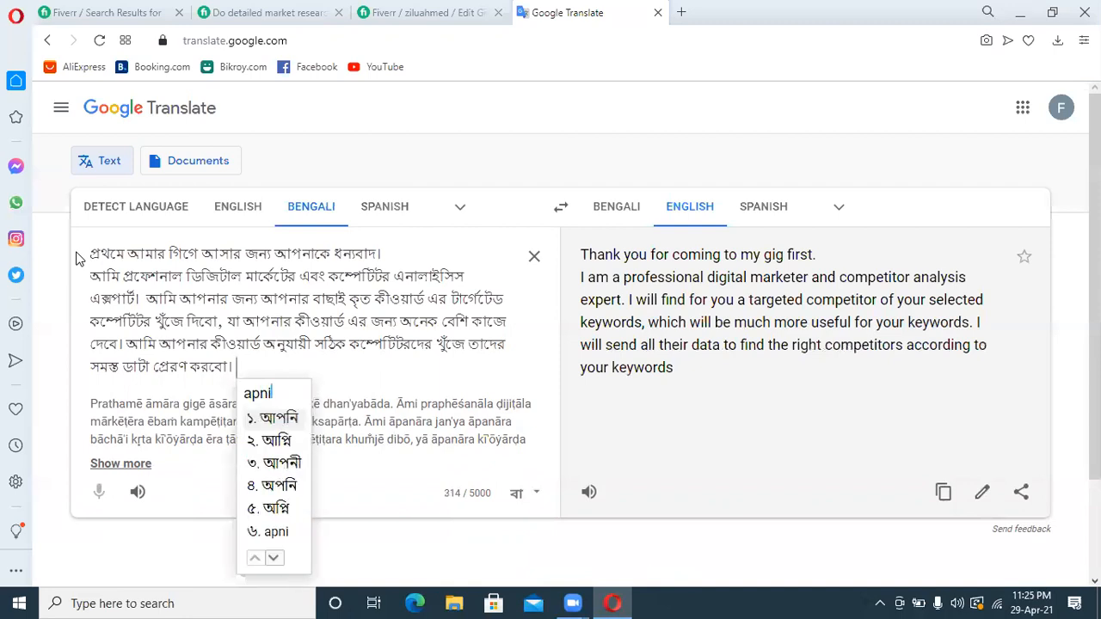
Start the following Bengali sentence with the conditional opening "আপনি যদি আমার এই গিগে"
key(space)
text(jodi)
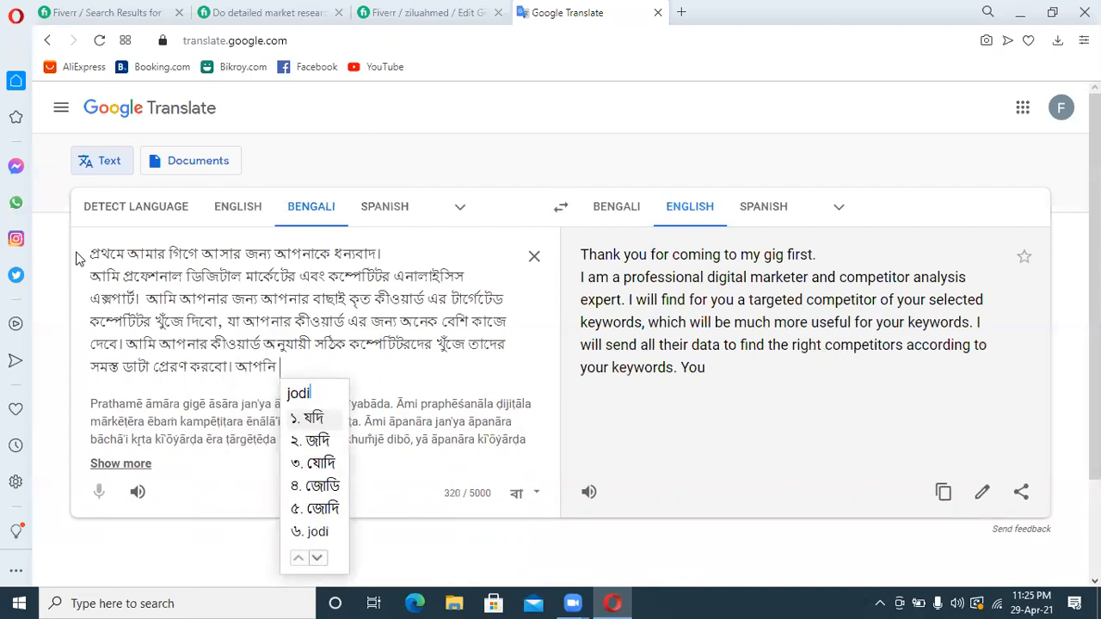
key(space)
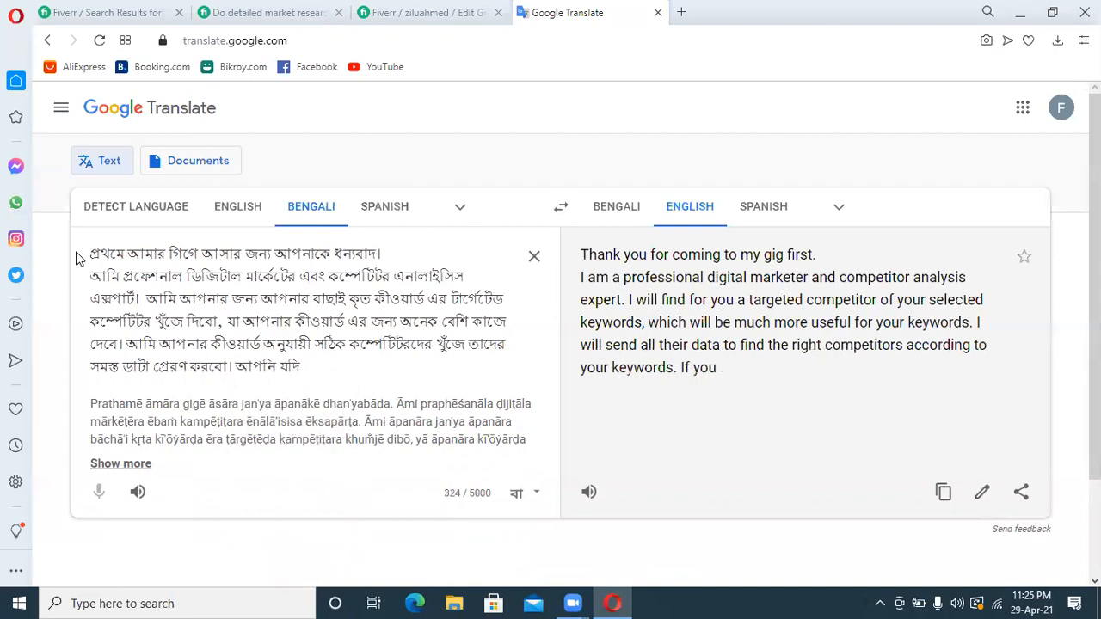
text(amar)
key(space)
text(ai)
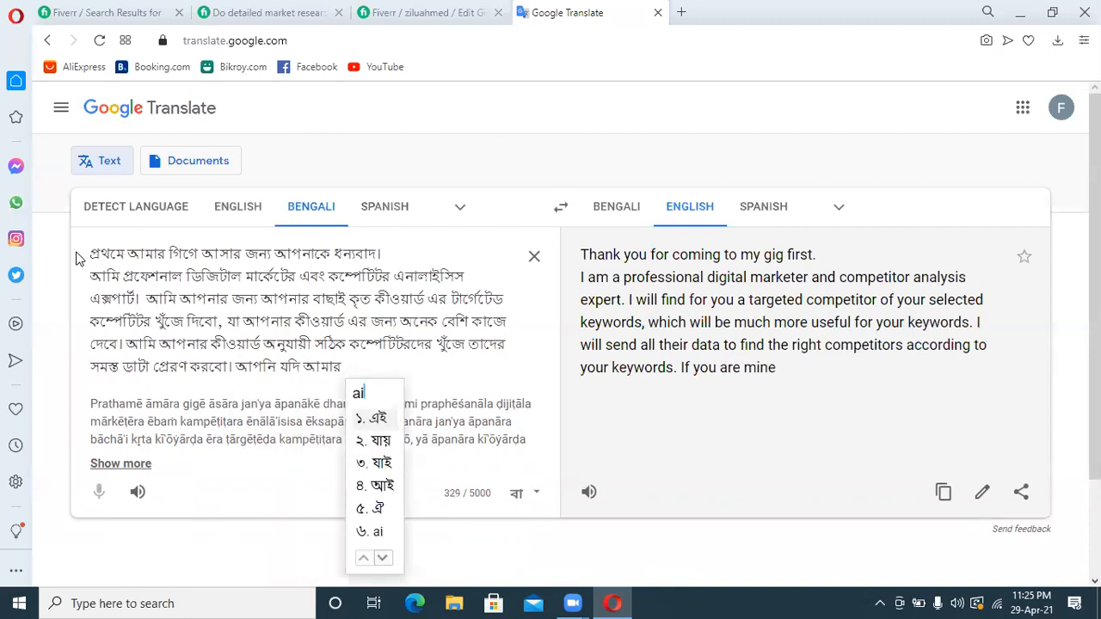
key(space)
text(gige)
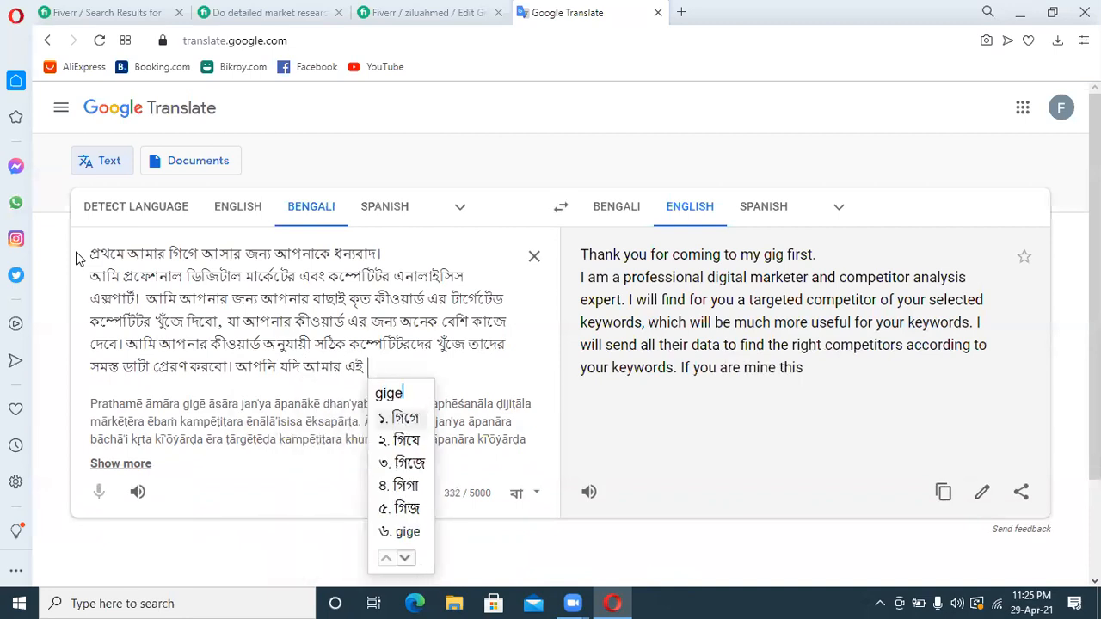
key(space)
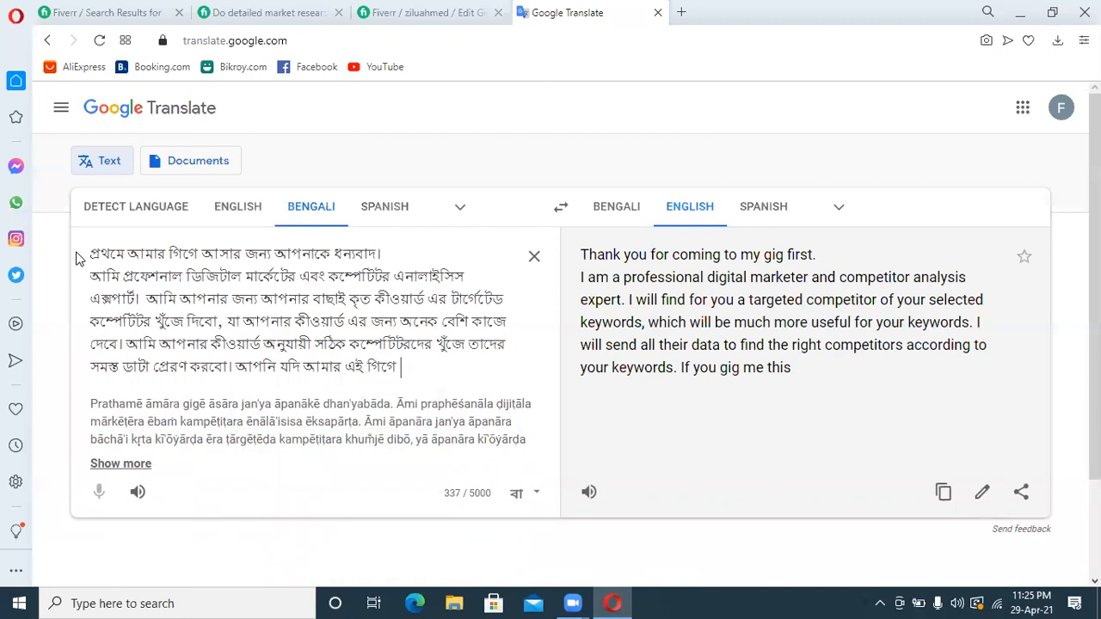
Extend the conditional clause after "গিগে" with "কম্পেটিটর এনালাইসিস এর জন্য"
text(competi)
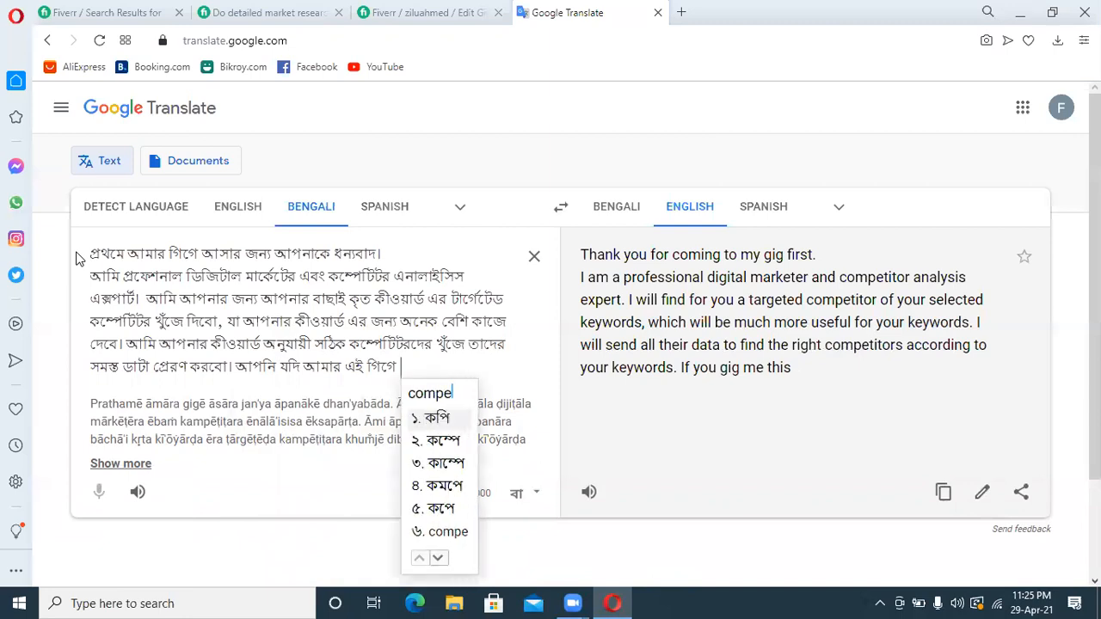
text(tor)
key(space)
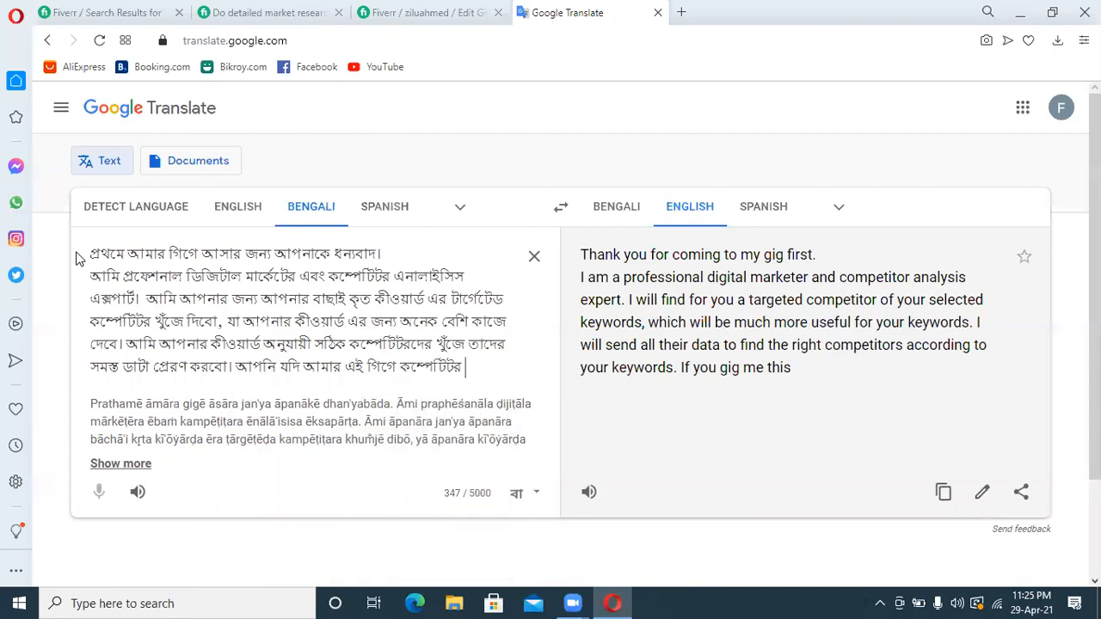
text(ana)
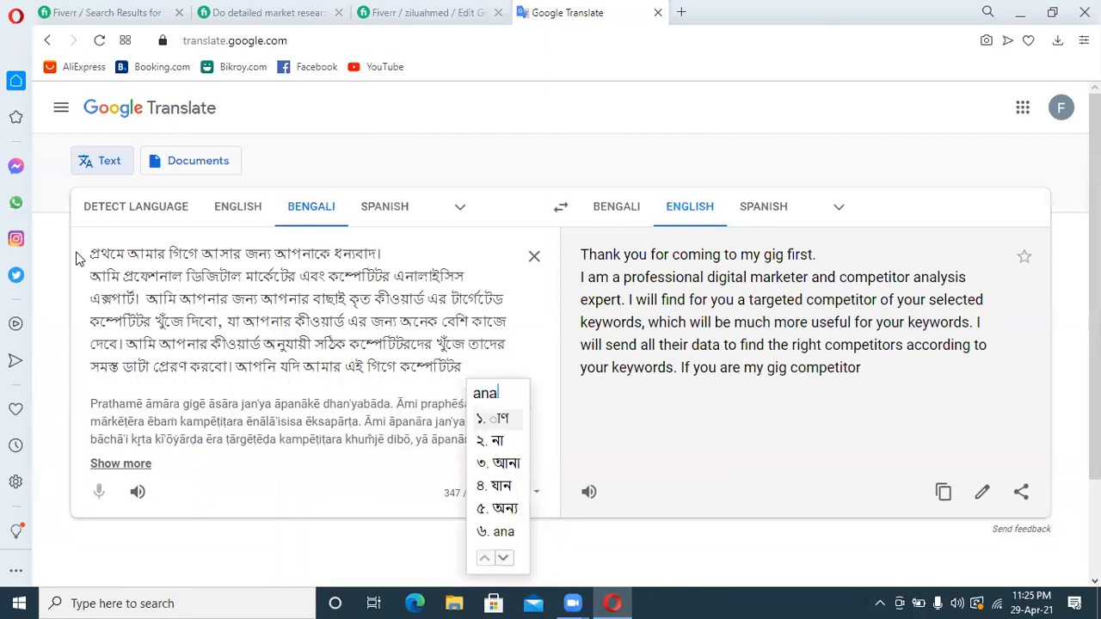
text(lysis)
key(space)
text(er)
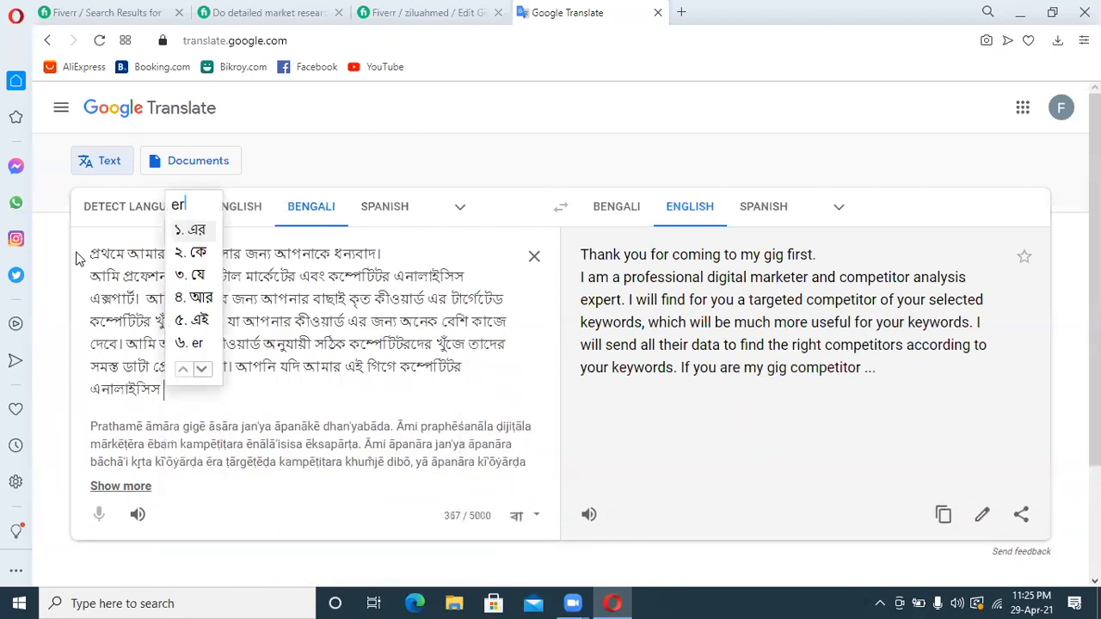
key(space)
text(jonno)
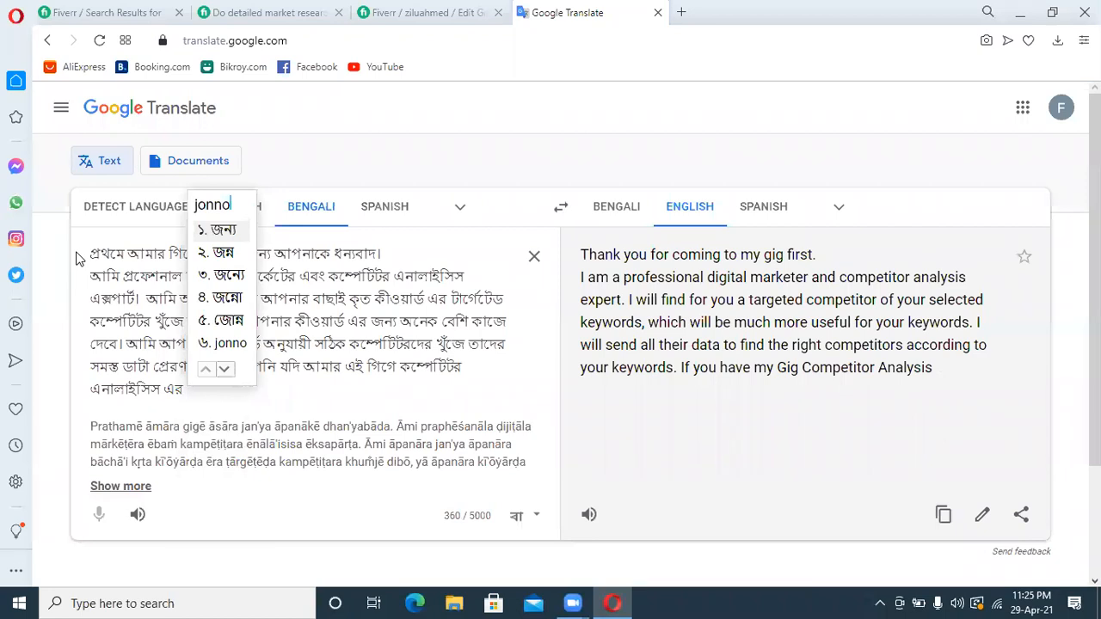
key(space)
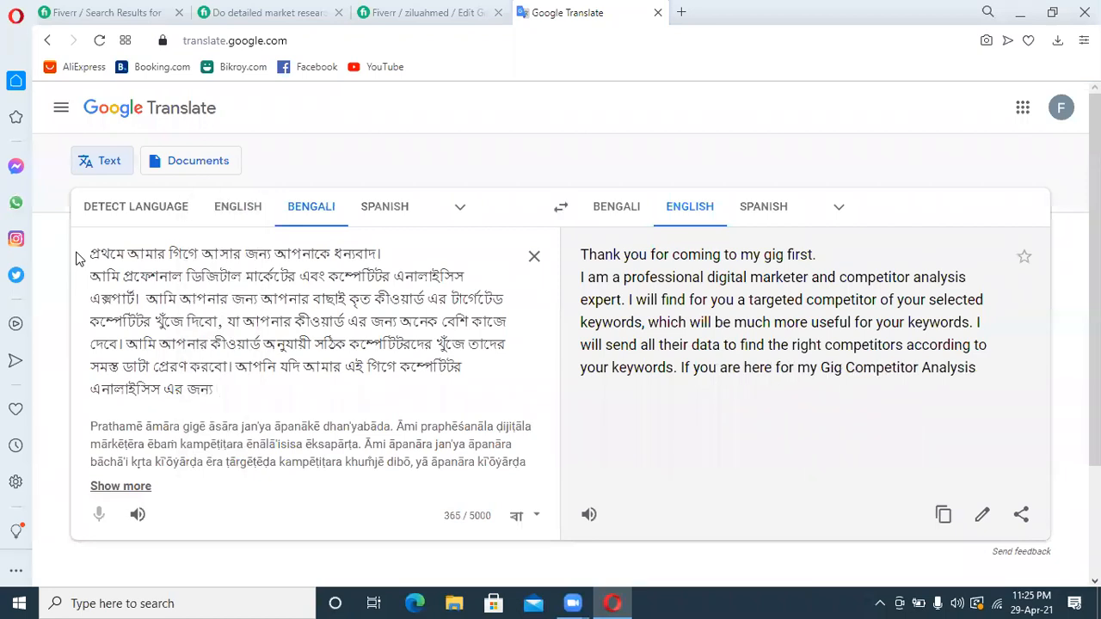
text(ase)
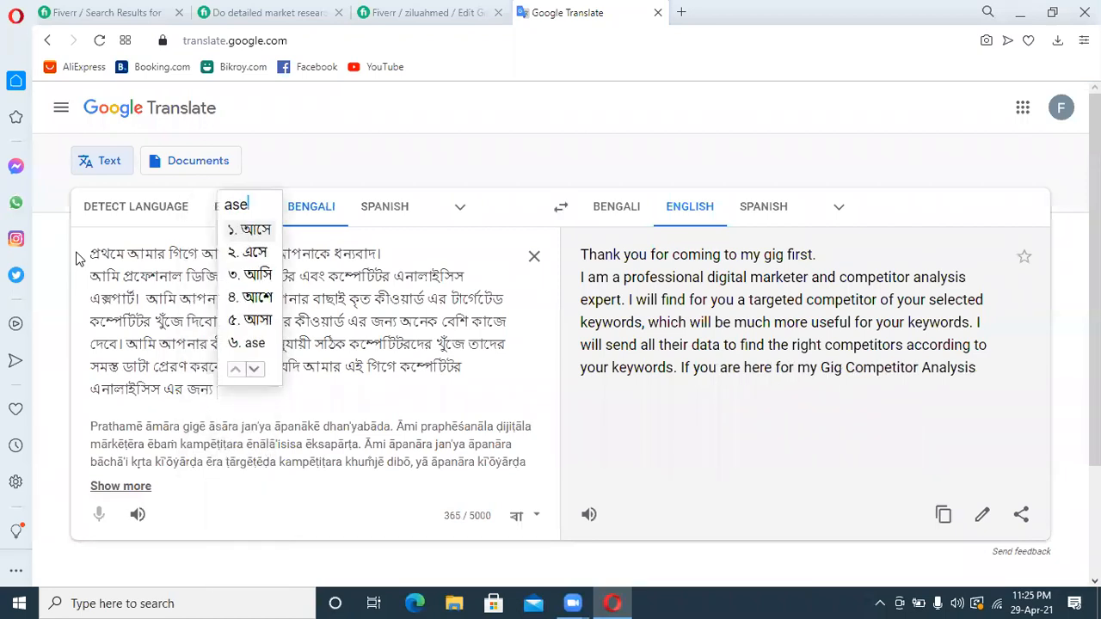
key(BackSpace)
key(BackSpace)
key(BackSpace)
Finish the conditional clause after "এর জন্য" with the verb phrase "এসে থাকেন"
text(ese)
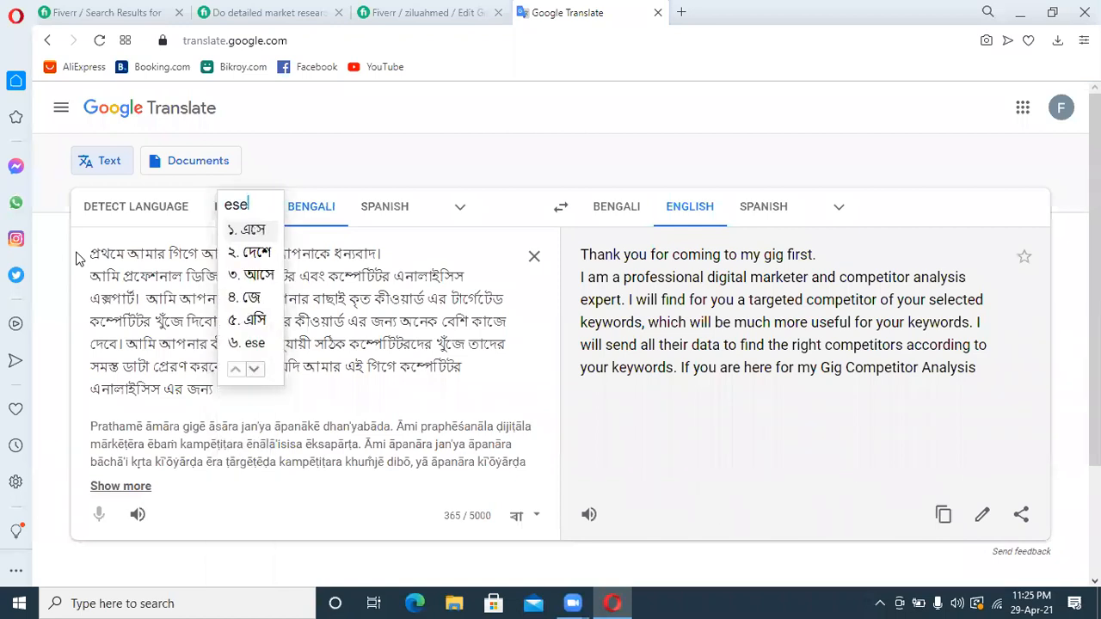
key(space)
text(takhen)
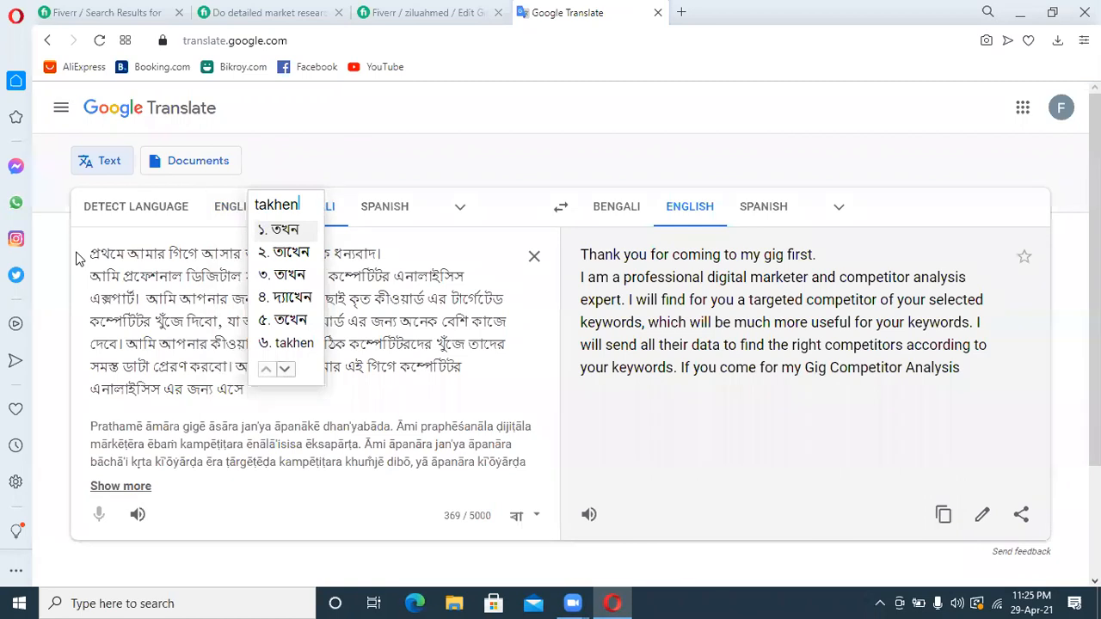
key(BackSpace)
key(BackSpace)
key(BackSpace)
key(BackSpace)
key(BackSpace)
text(hakem)
key(space)
Open the main clause after "এসে থাকেন" with the words "তাহলে আমি"
text(tahole)
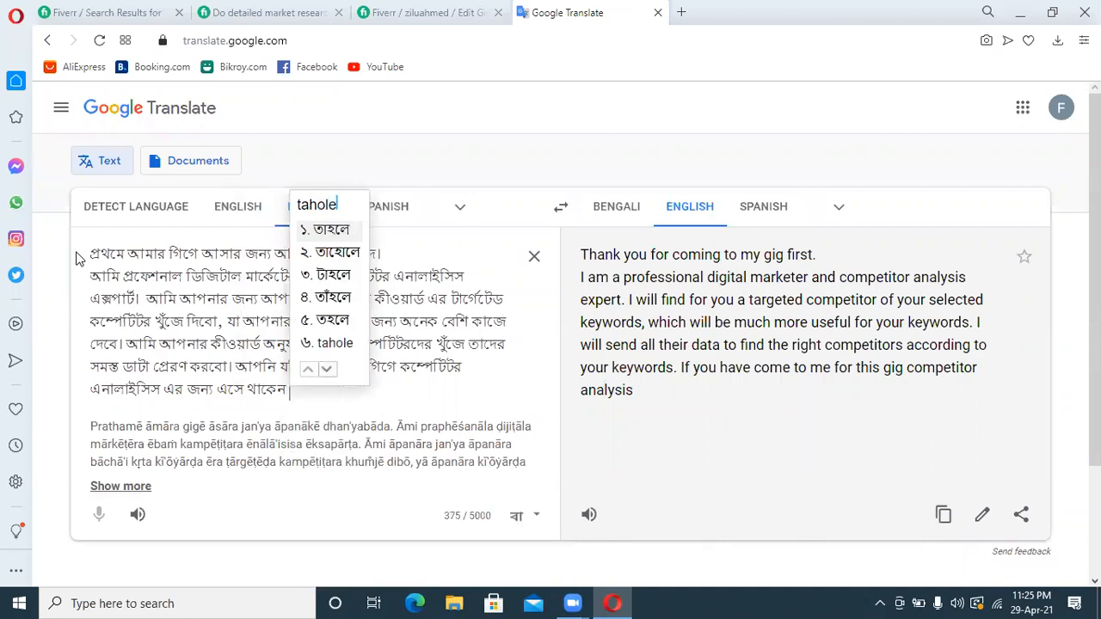
key(space)
text(ami)
key(space)
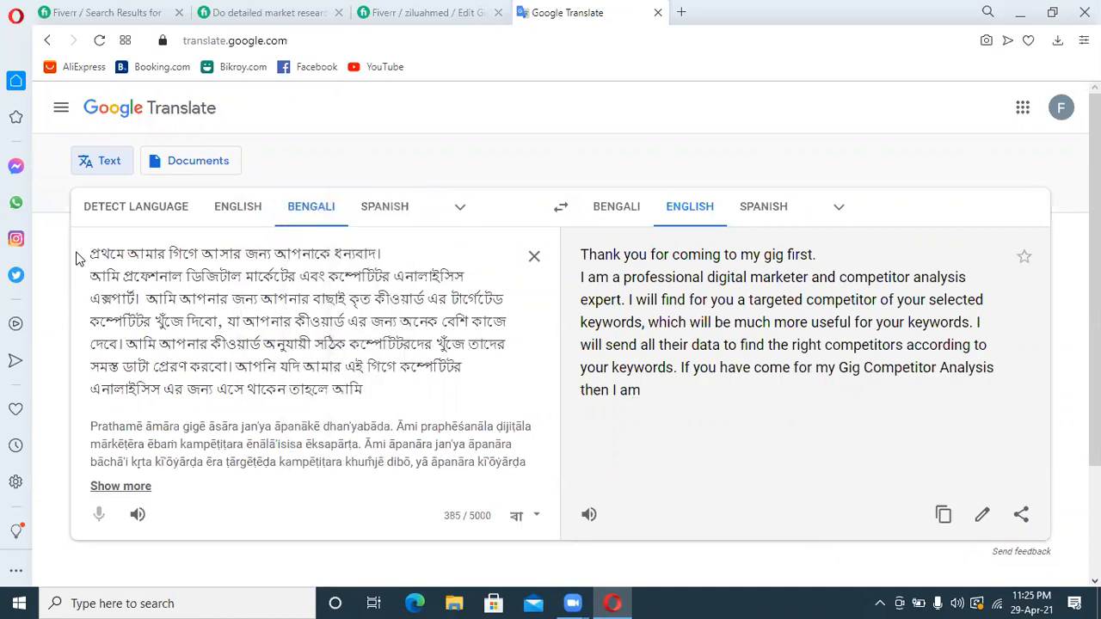
text(bolbo)
key(space)
key(BackSpace)
key(BackSpace)
key(BackSpace)
key(BackSpace)
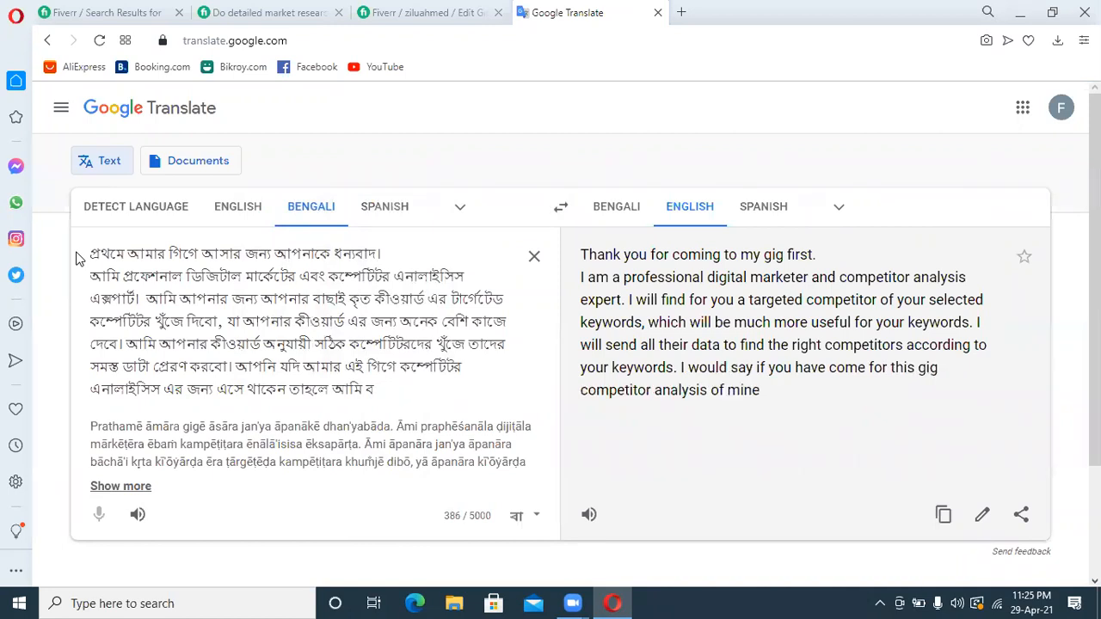
key(BackSpace)
Continue the main clause after "তাহলে আমি" with "বলবো আপনি সঠিক জায়গায় এসেছেন"
text(bolbo)
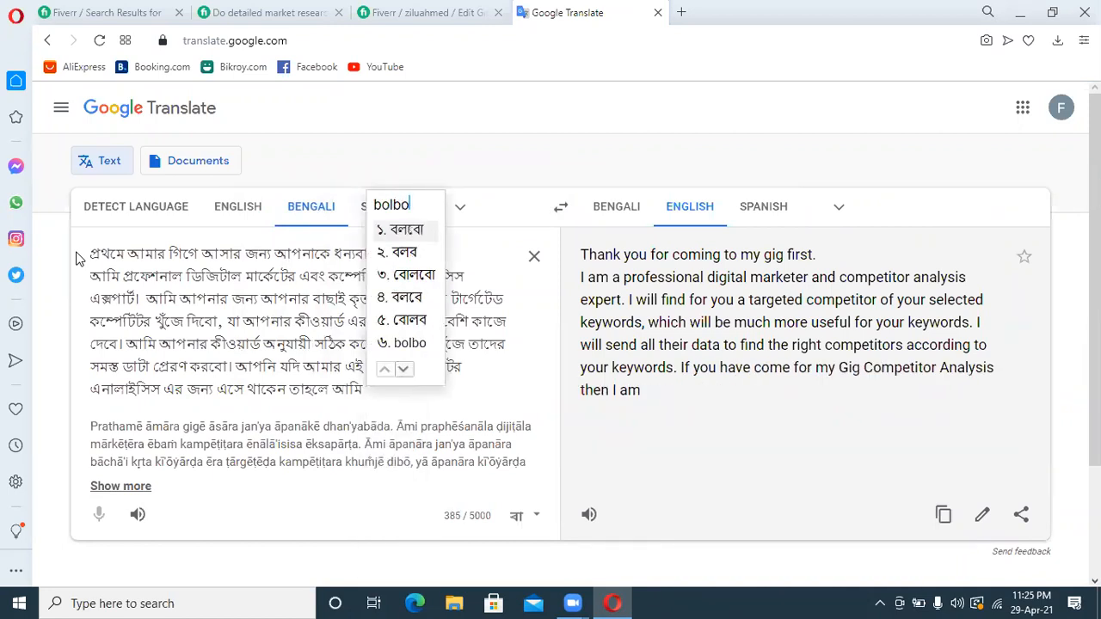
key(space)
text(apni)
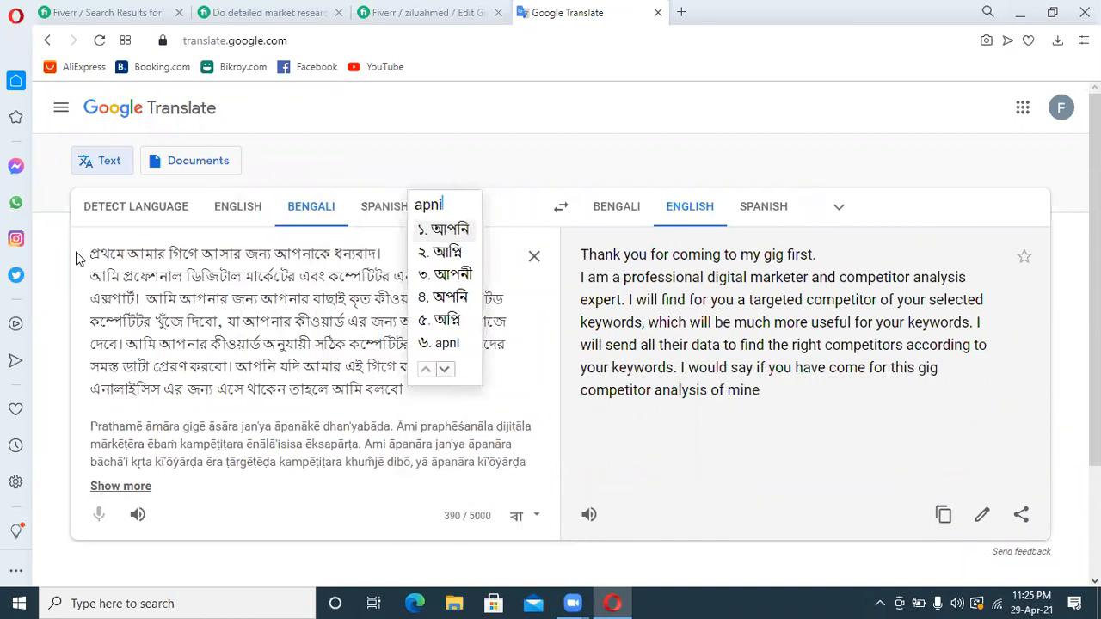
key(space)
text(sothik)
key(space)
text(j)
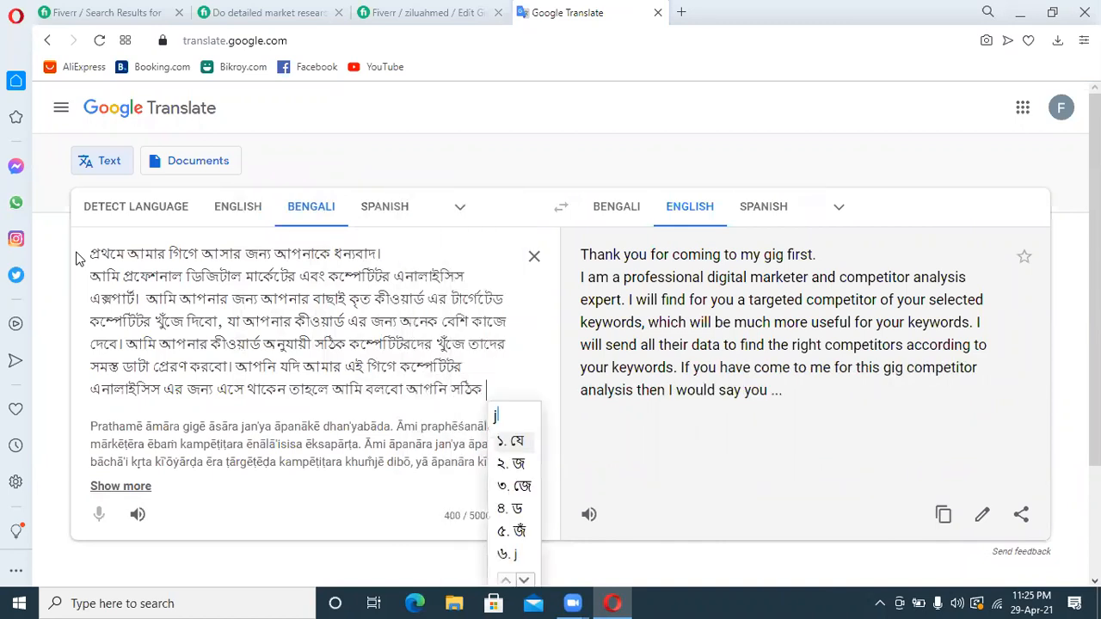
text(aygay)
key(space)
text(asechen)
key(space)
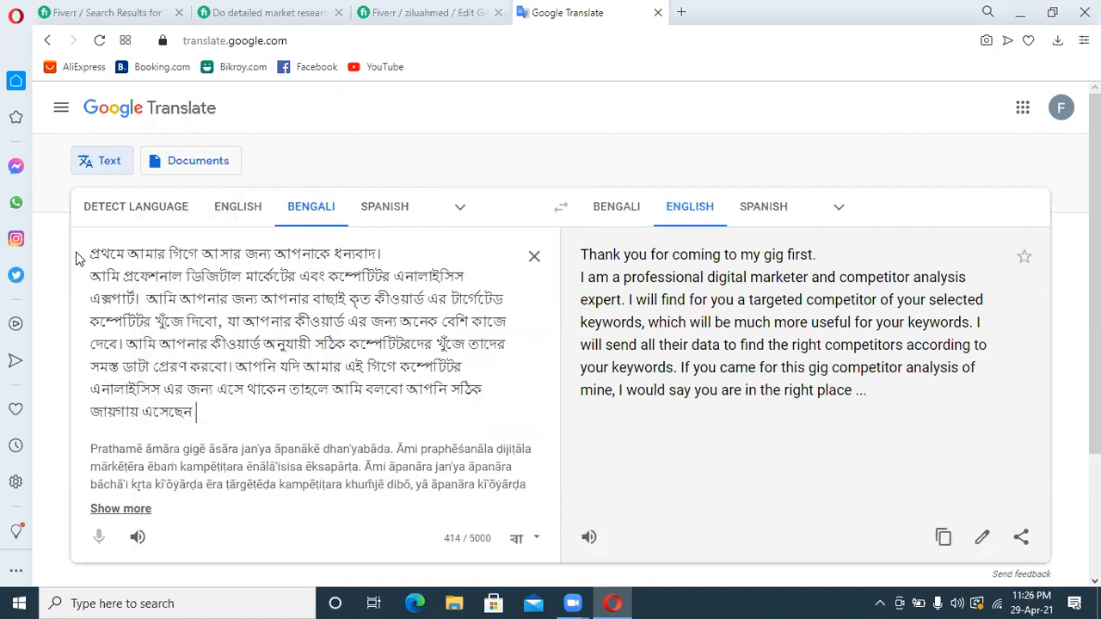
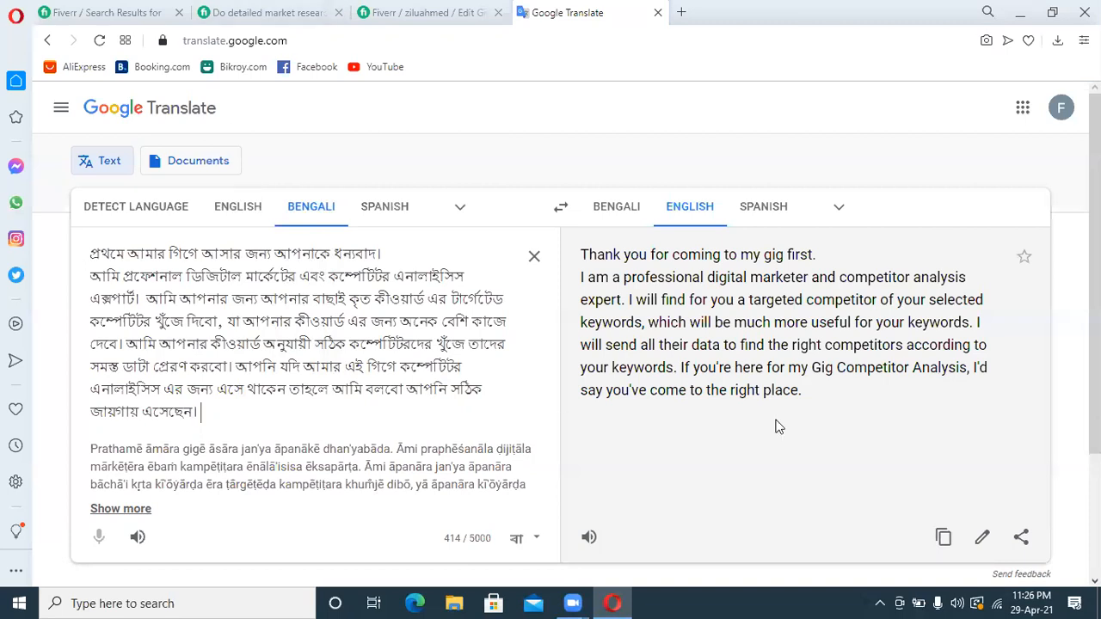
Copy the English translation and paste it below the welcome heading in the Fiverr gig description, ending with a new line
click(944, 544)
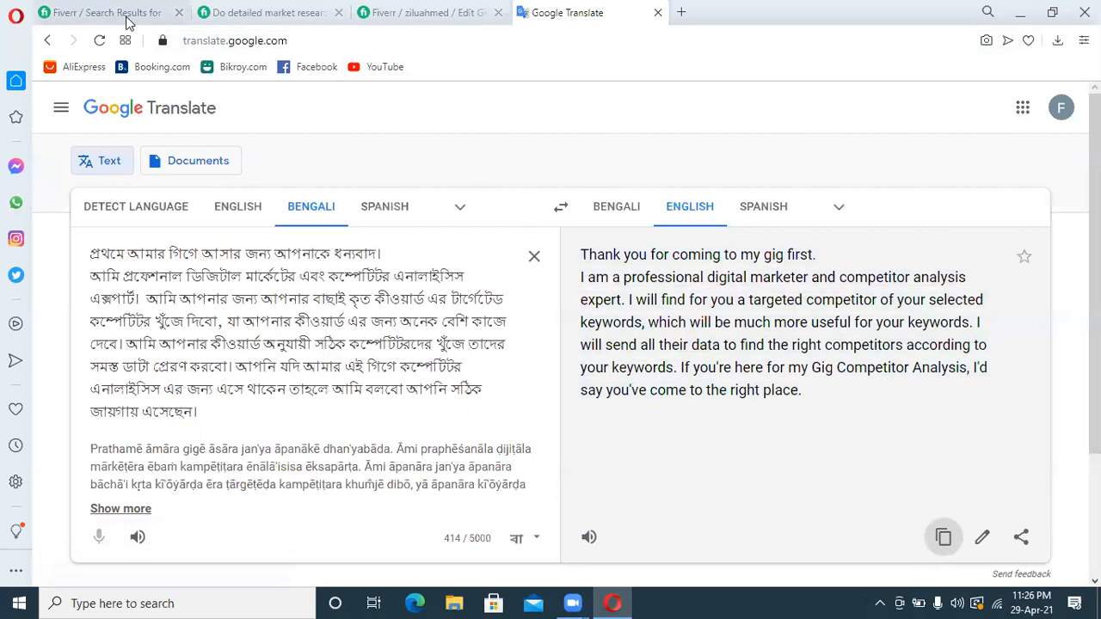
click(391, 14)
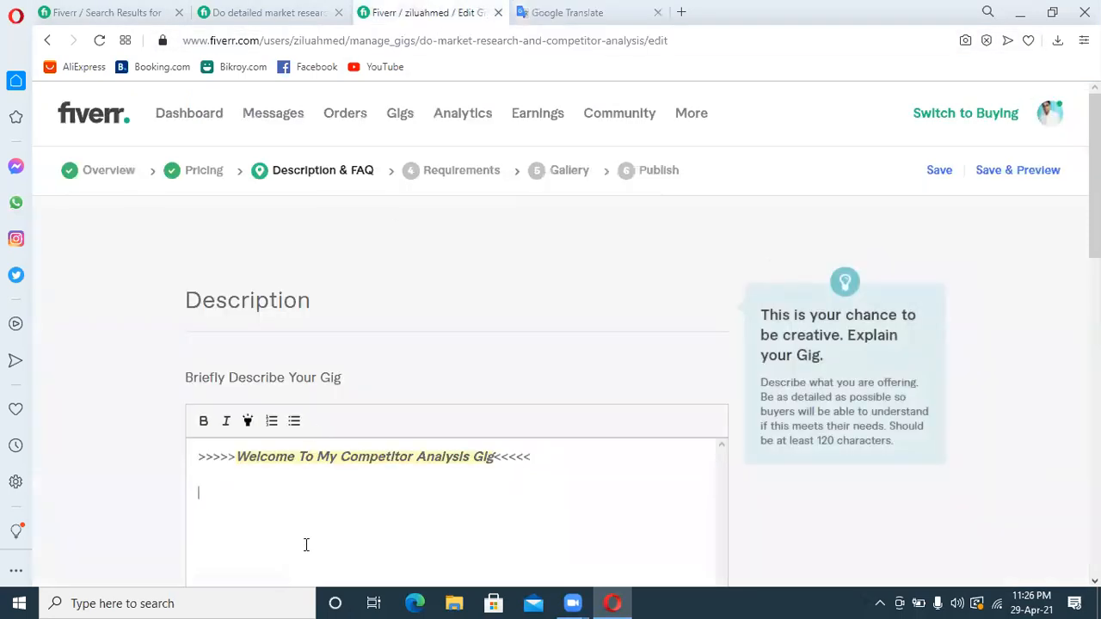
key(ctrl+v)
scroll(1094, 172, down, 1)
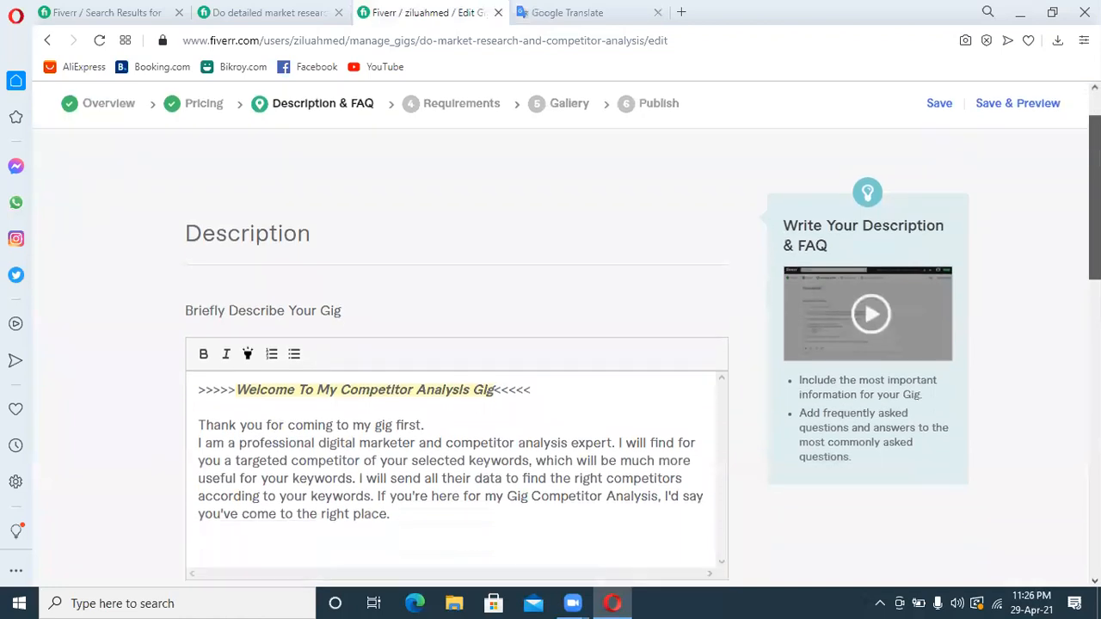
scroll(418, 568, down, 1)
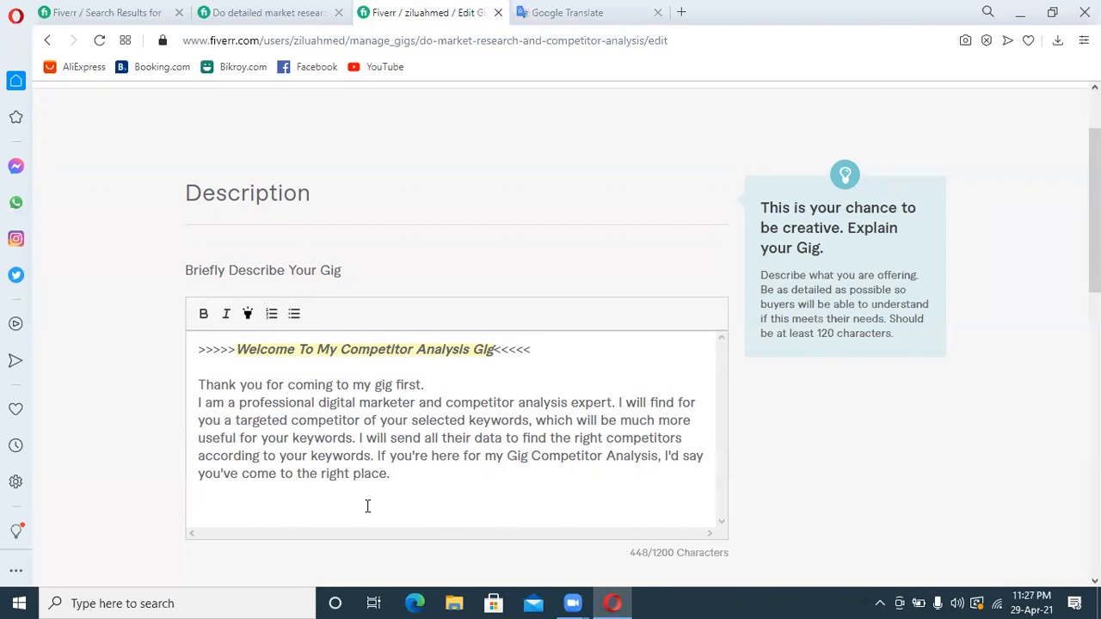
key(Return)
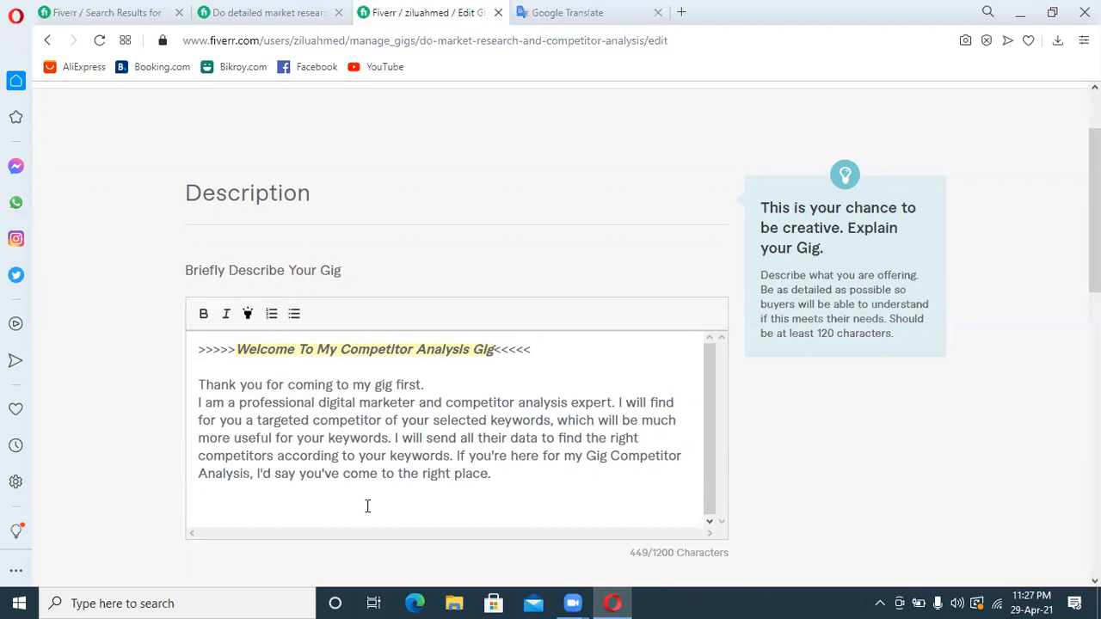
Bold the "Thank you for coming to my gig first." line, and bold and highlight the professional digital marketer and competitor analysis expert sentence
drag(426, 385, 194, 382)
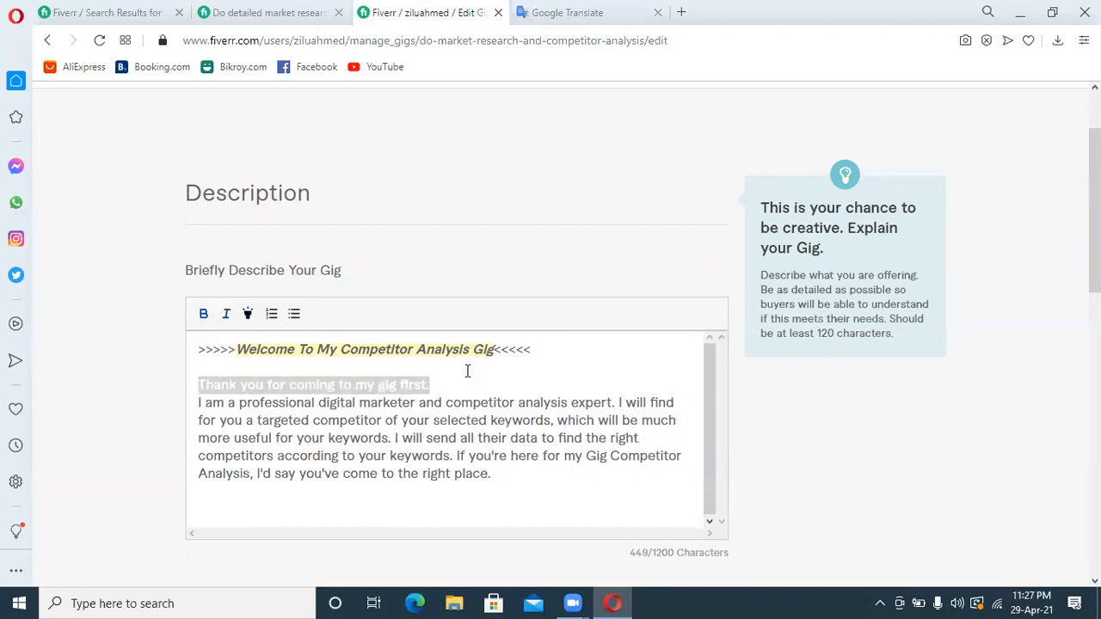
click(519, 380)
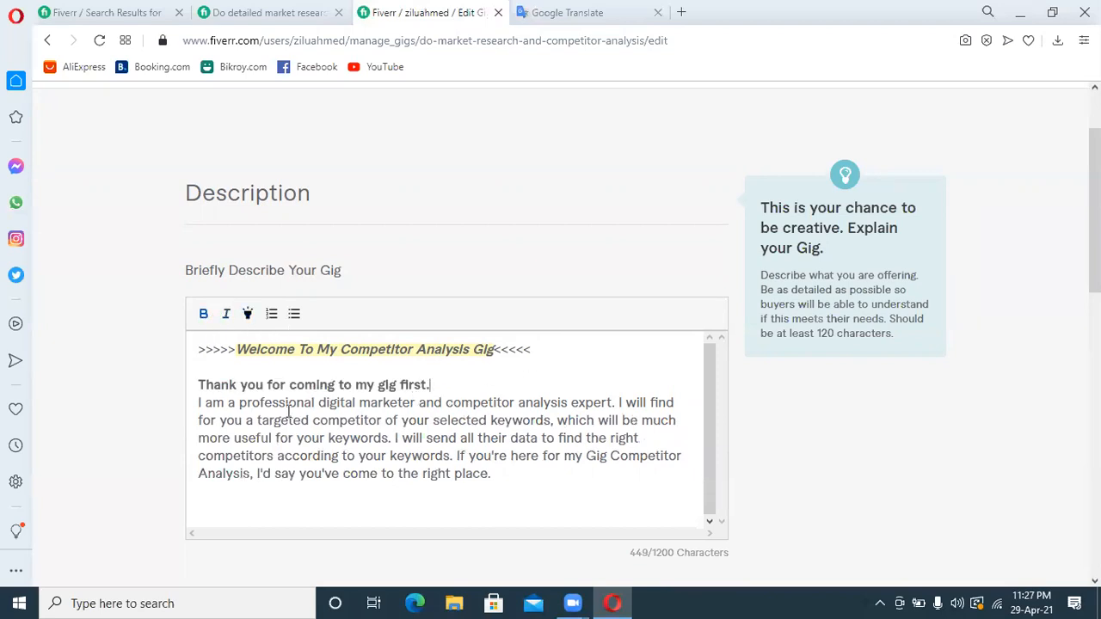
drag(197, 403, 609, 400)
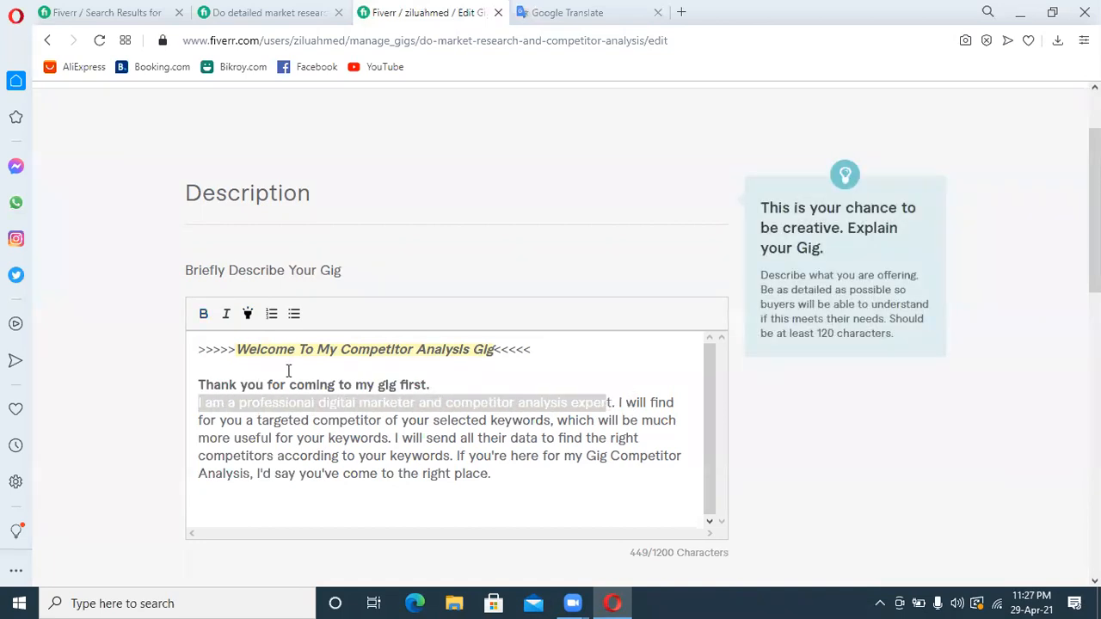
click(203, 314)
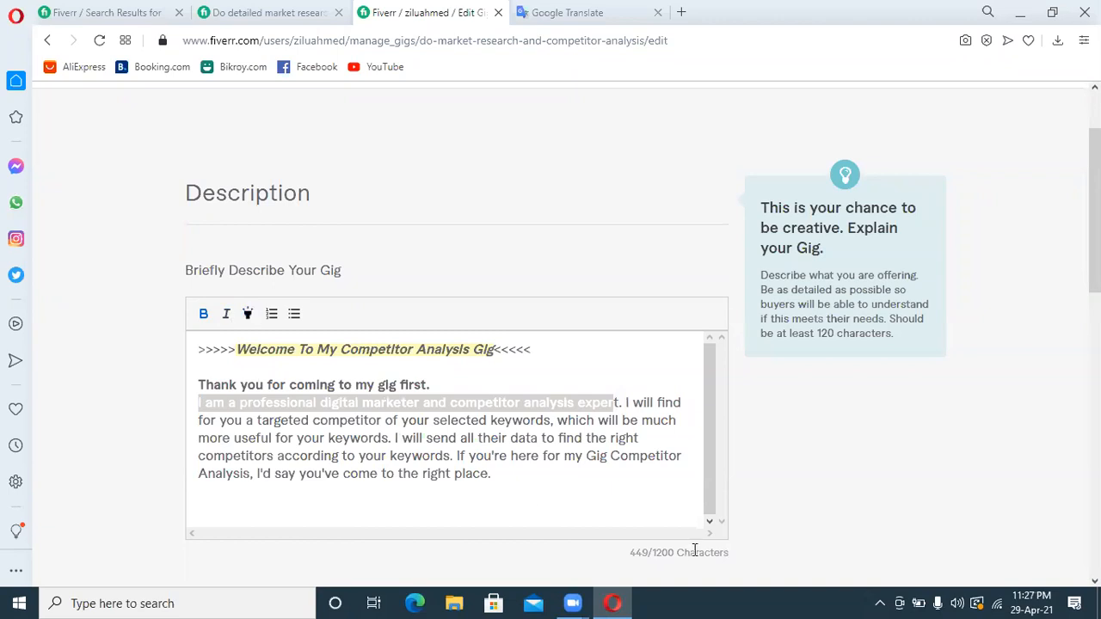
click(633, 491)
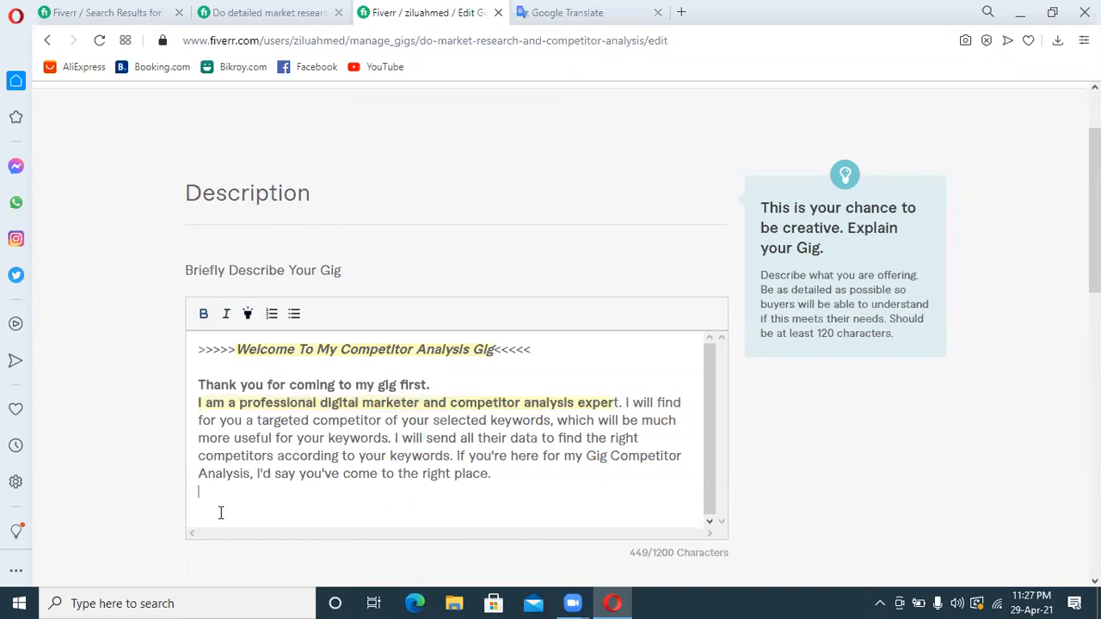
Add the heading "My Service Description:-" below the introduction paragraph, separated by a blank line
key(Return)
text(My Service Description:-)
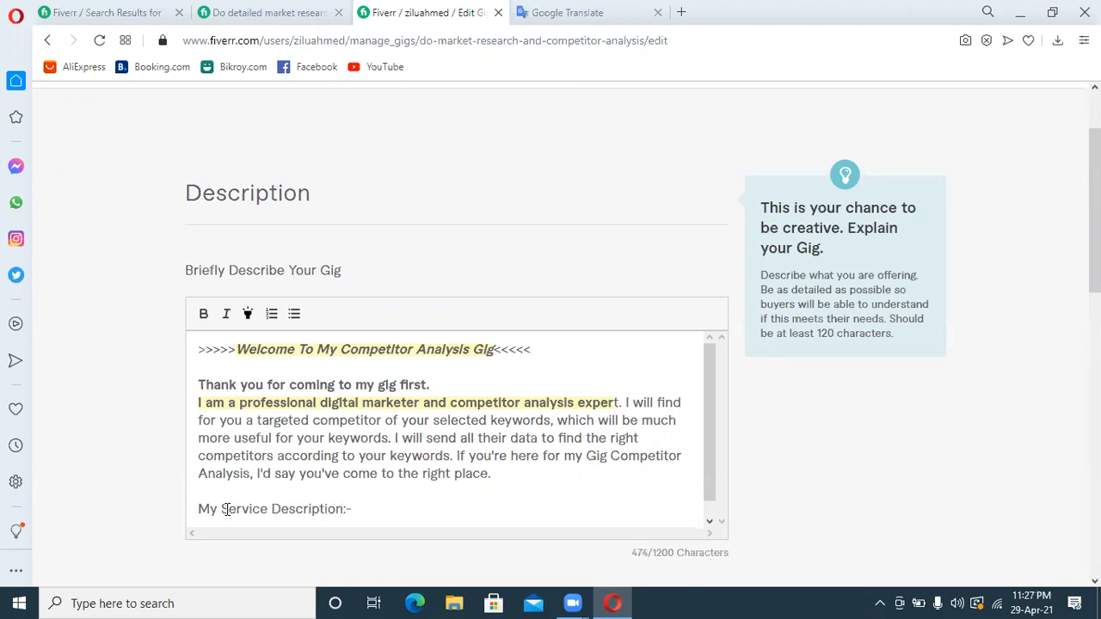
key(Return)
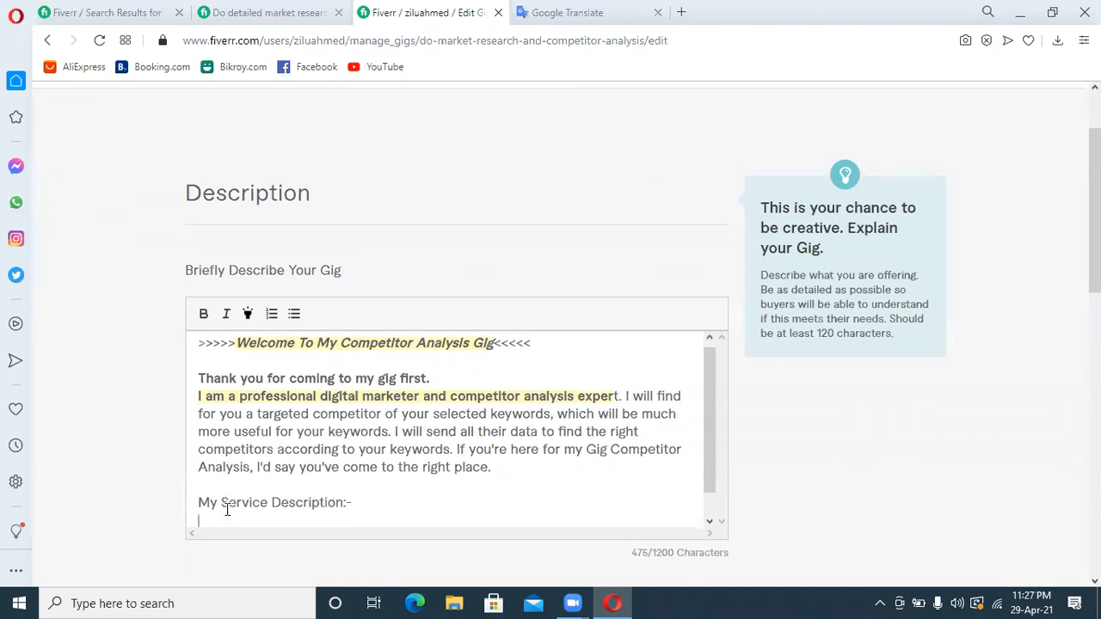
Start a bulleted list under the service heading with the items "Market Research" and "Market Analysis"
click(293, 314)
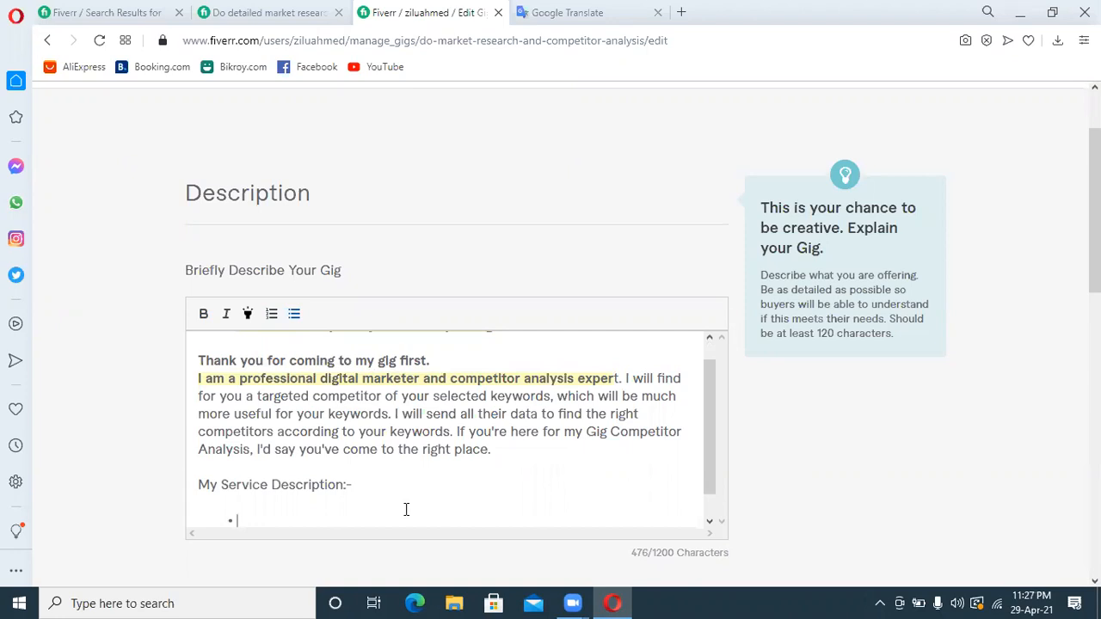
text(Marketer)
key(BackSpace)
key(BackSpace)
text(Research)
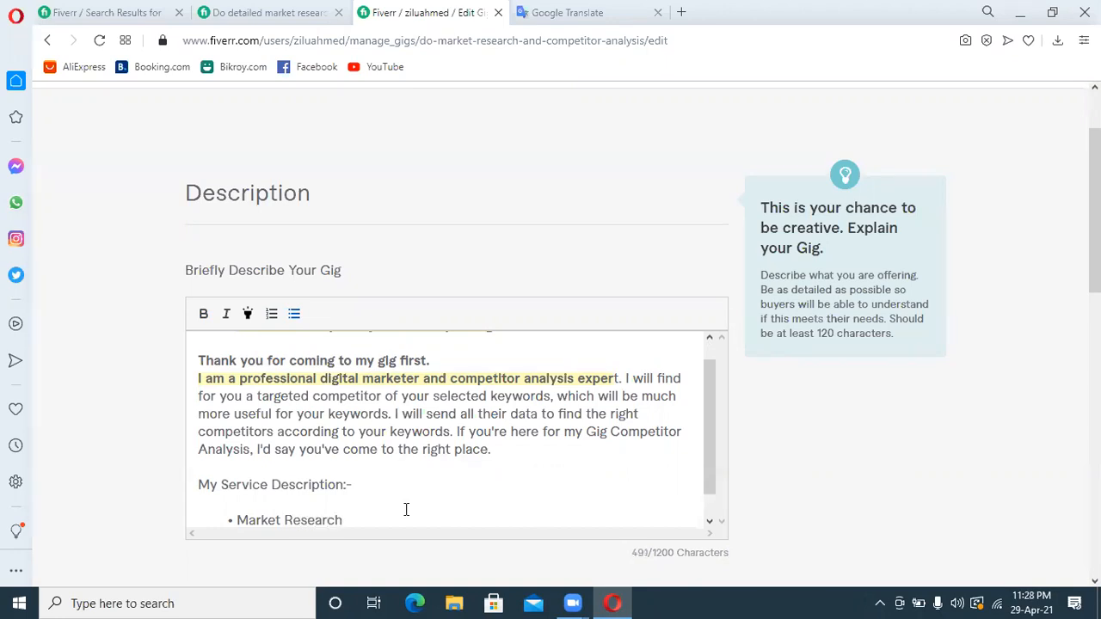
key(Return)
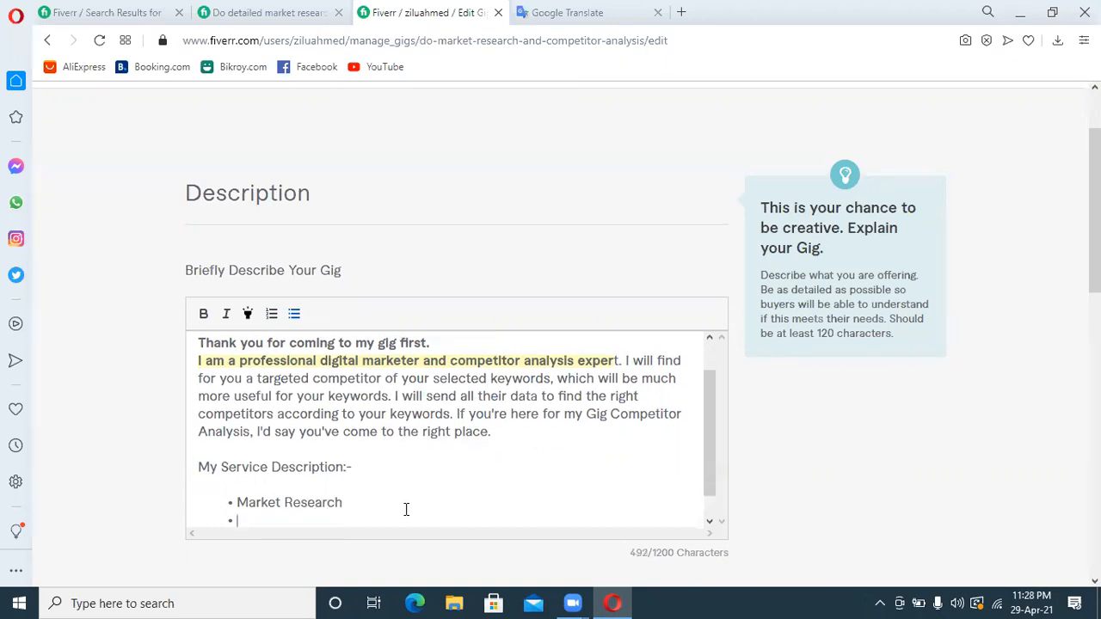
text(Market Ana)
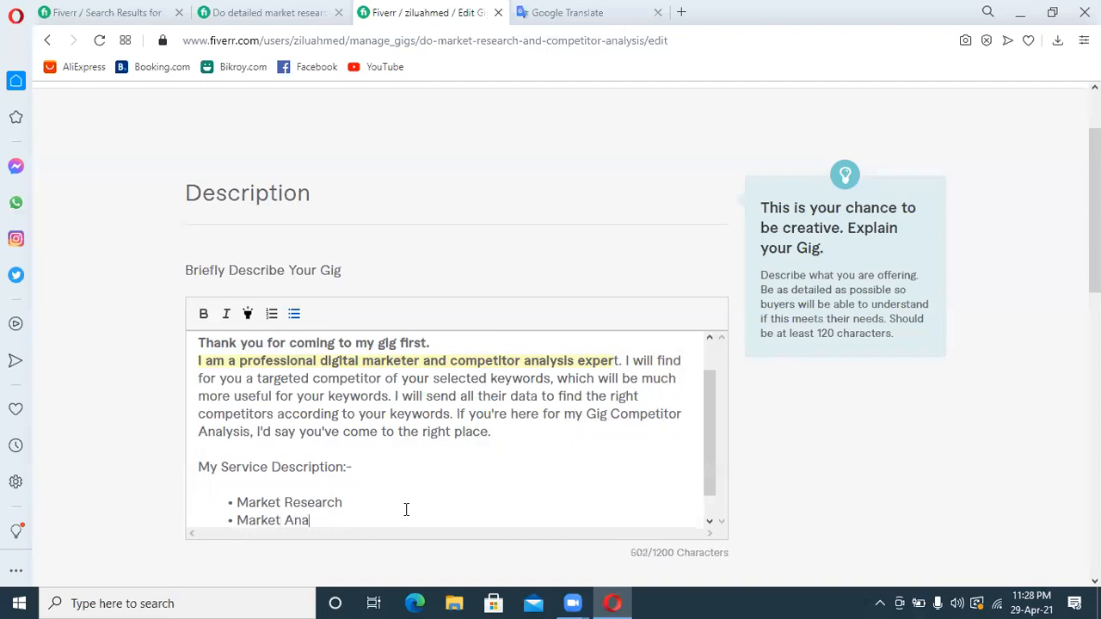
text(lysis)
key(Return)
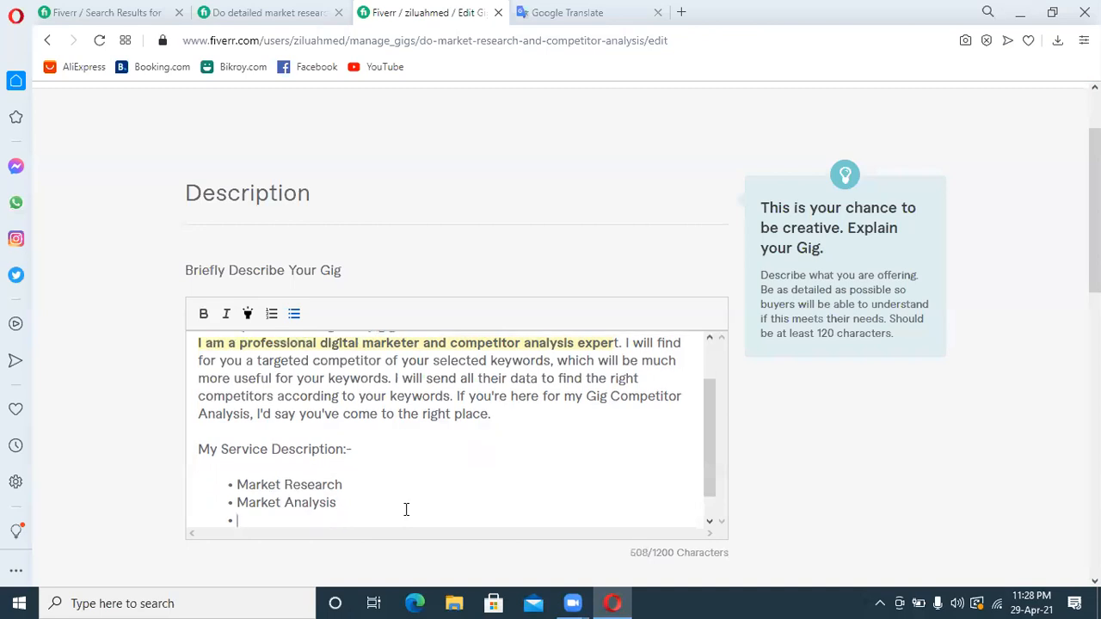
Add the bullets "Competitor Research" and "Competitor Analysis" to the service list
text(Competitor )
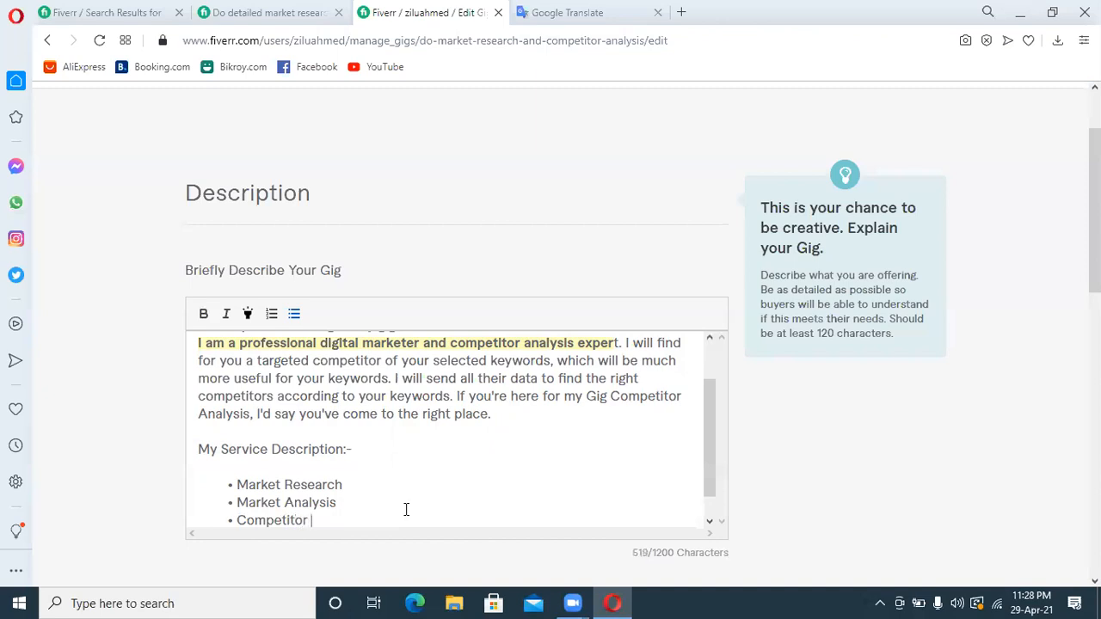
text(Research)
key(Return)
text(Competitor Analysis)
key(Return)
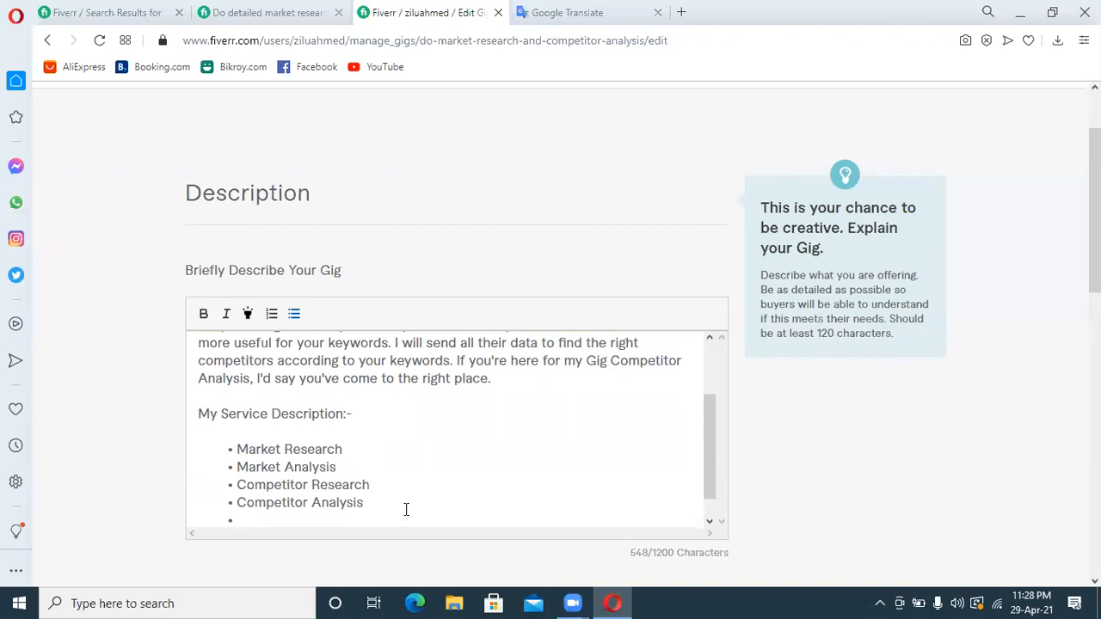
Add the bullet "Competitive Landscape" to the service list
text(Competitive Landscape)
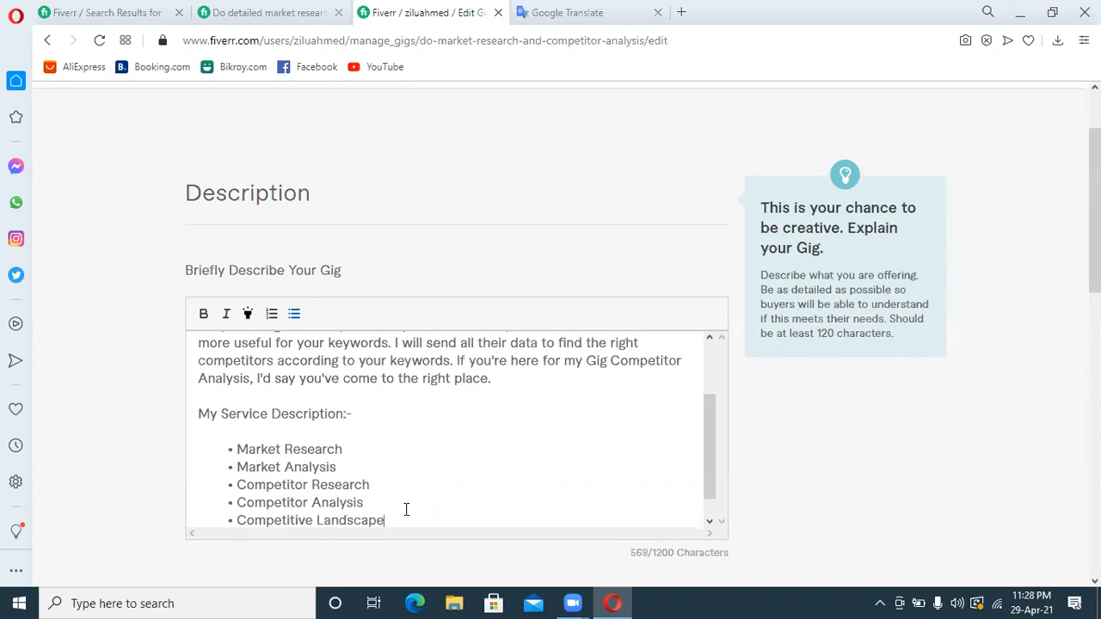
key(Return)
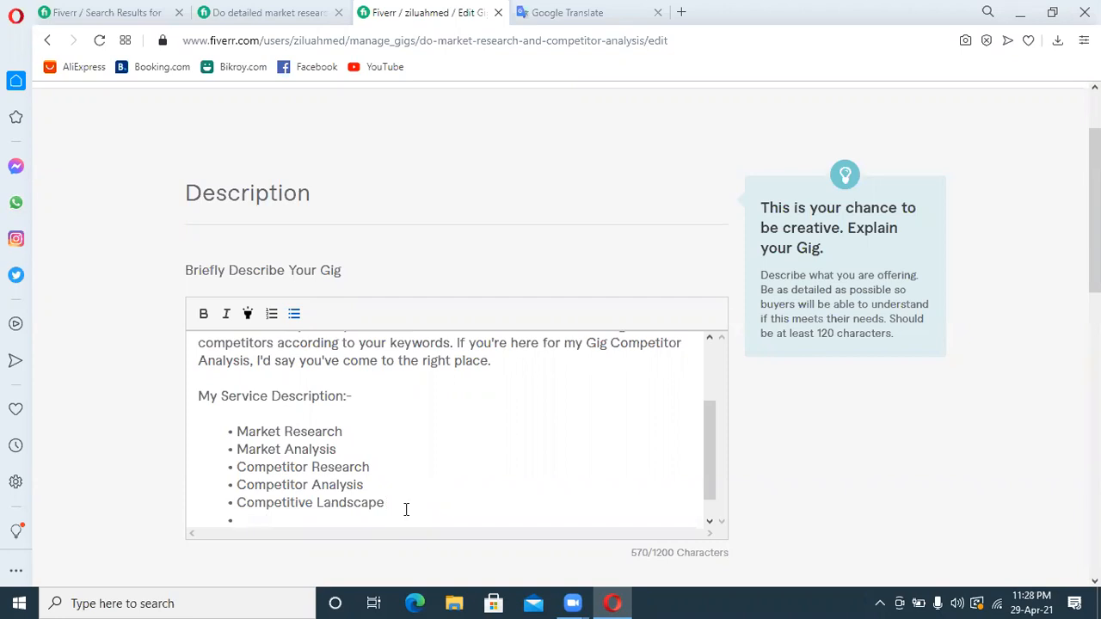
Add the bullet "Demographic research & analysis" to the service list
text(Demograph)
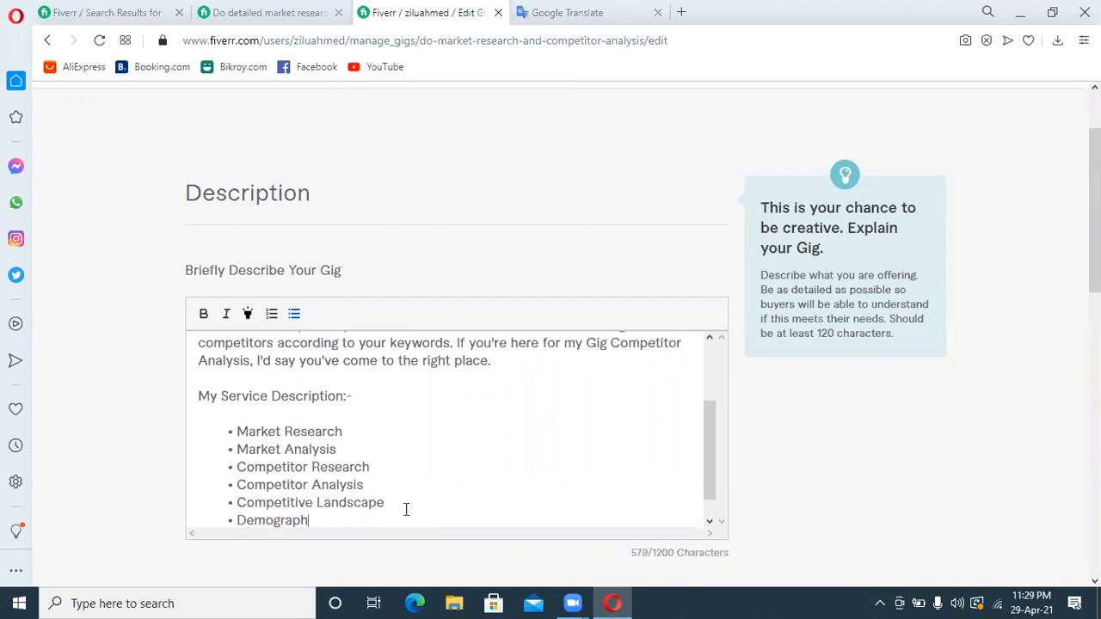
text(ic research )
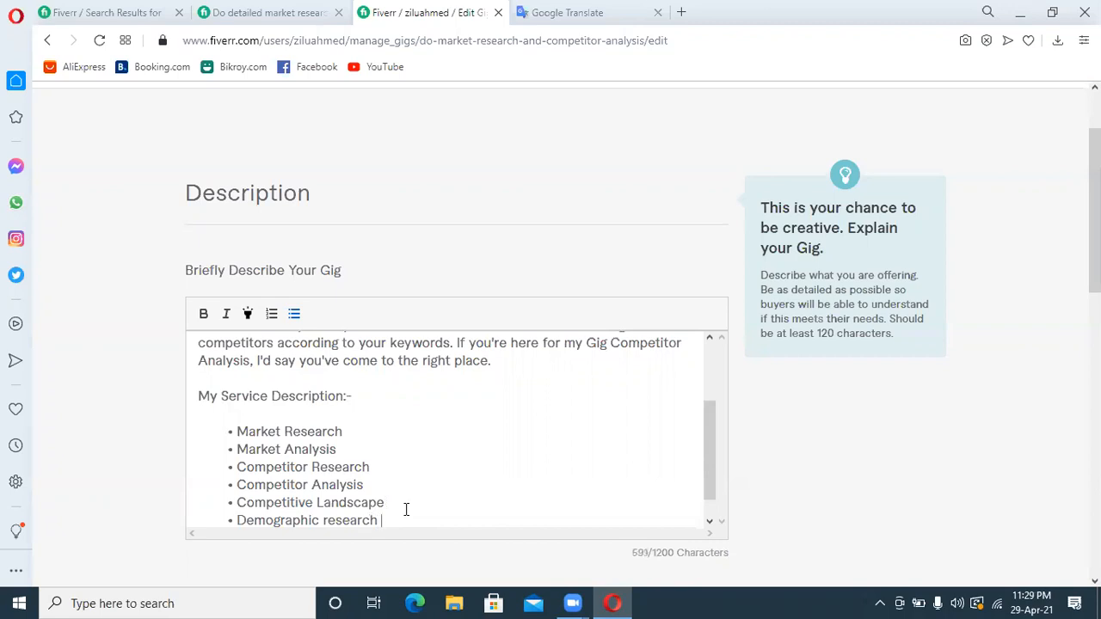
text(s)
key(BackSpace)
text(& analy)
key(BackSpace)
text(ysis)
key(Return)
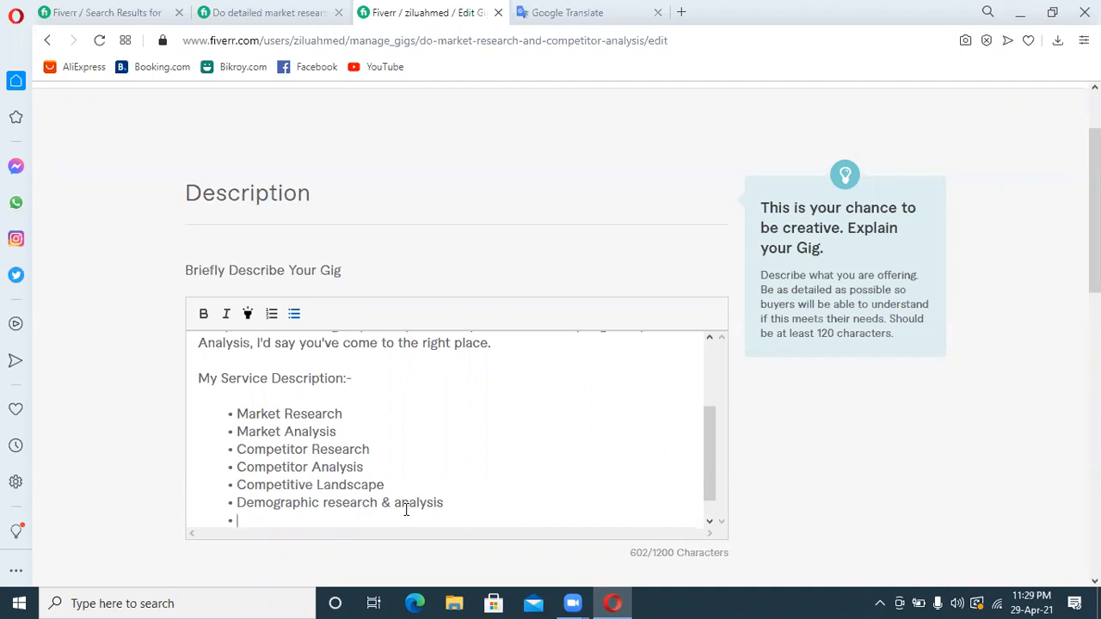
Add the bullet "Market Size" to the service list
text(Market Size)
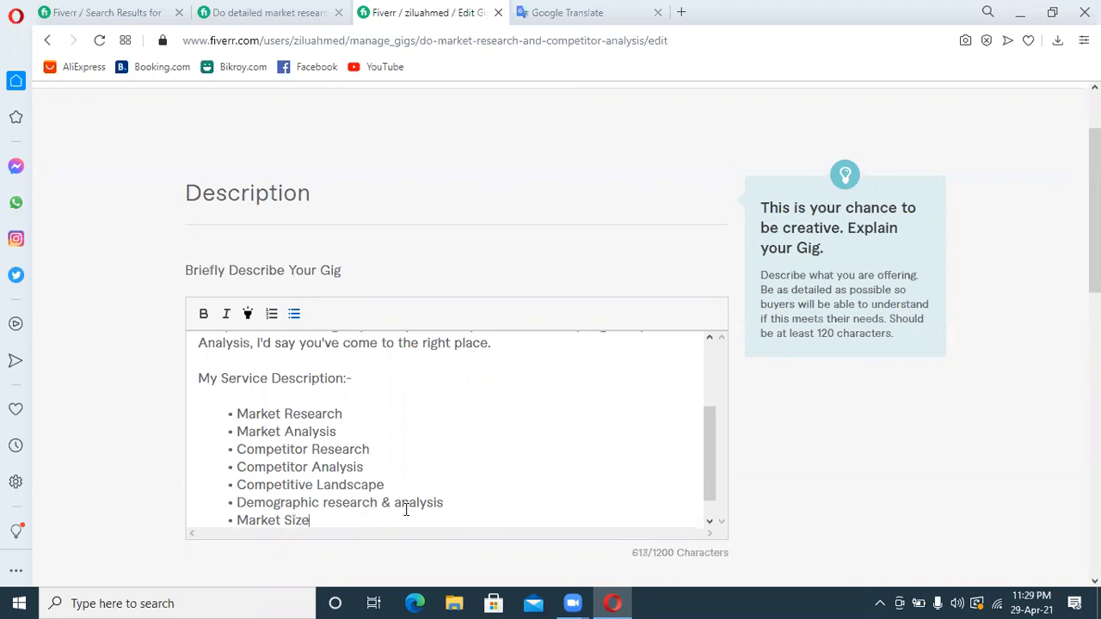
key(Return)
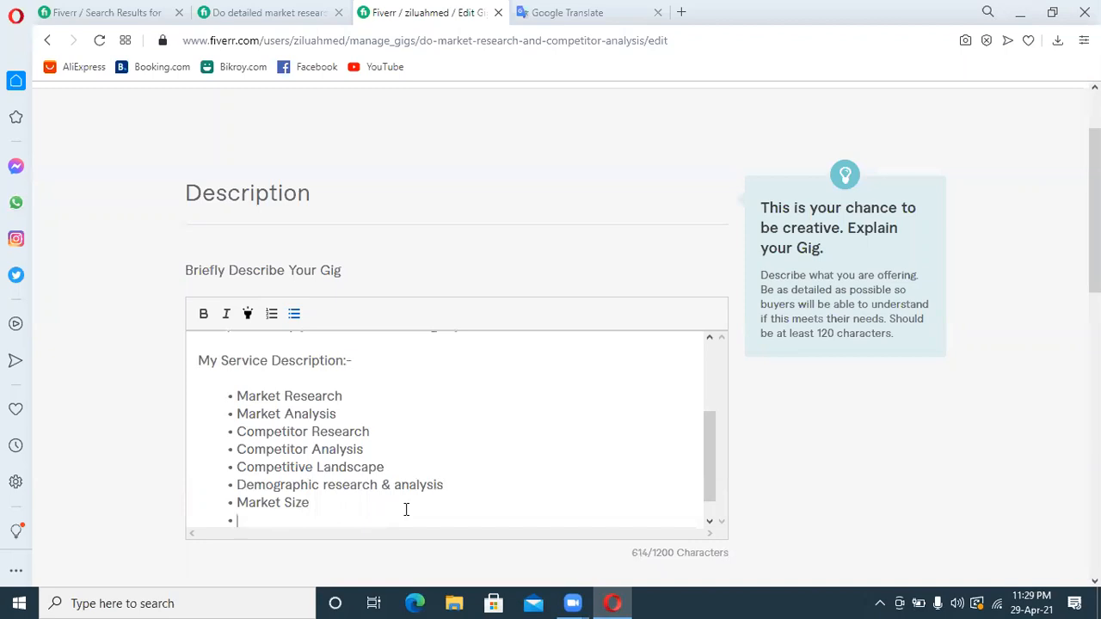
Add the bullet "Manually research" with its spelling corrected, and end the list with an empty line below it
text(Maluall)
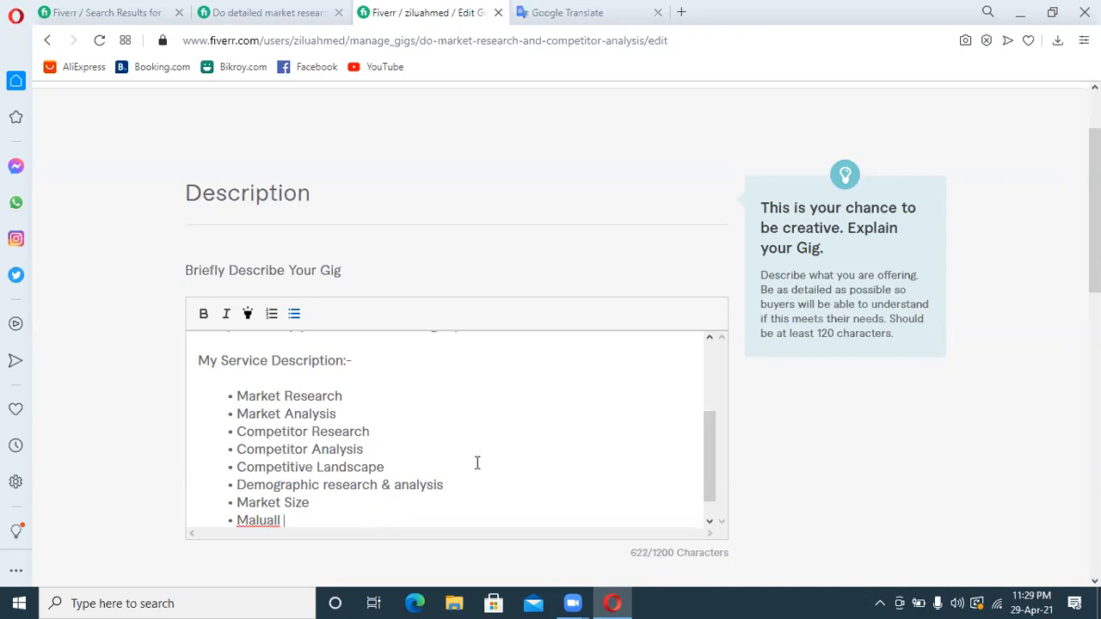
right_click(260, 521)
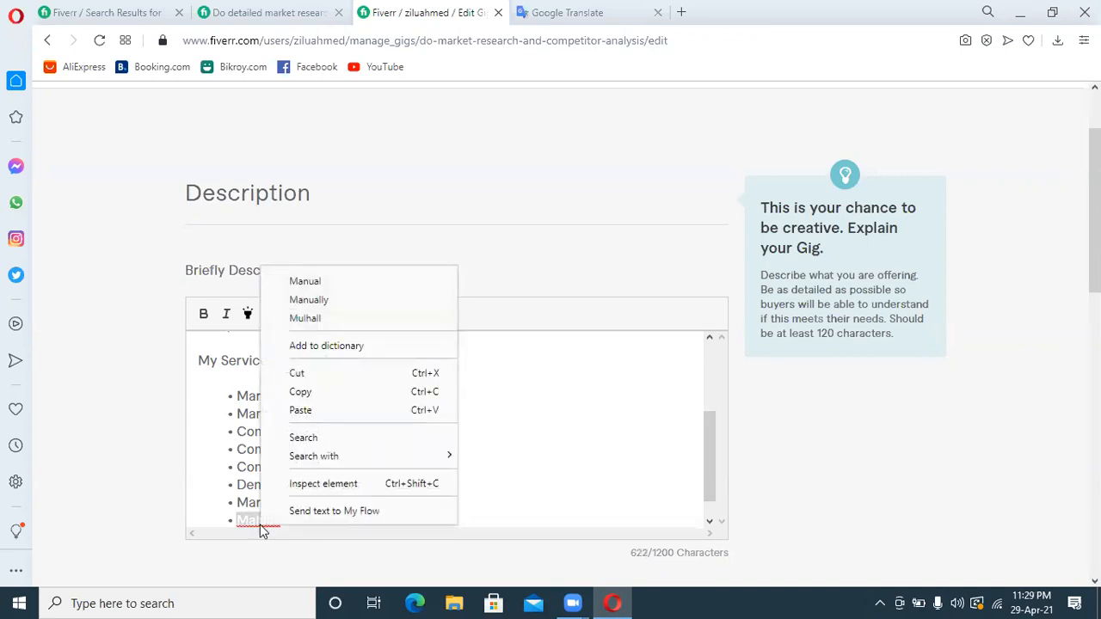
click(327, 299)
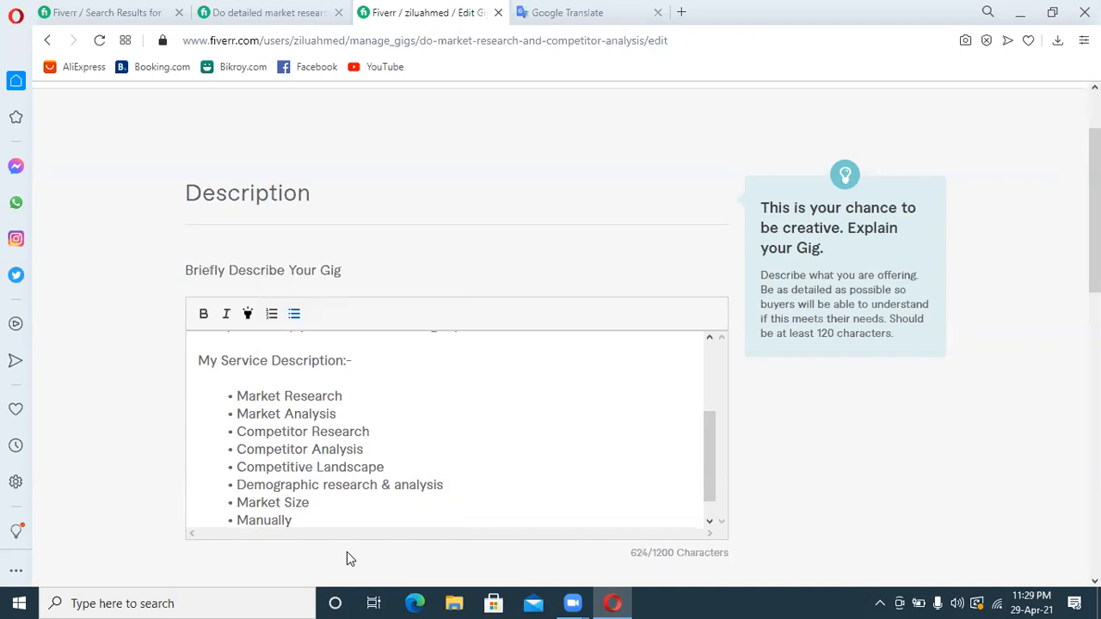
text(research)
key(Return)
key(Return)
key(Return)
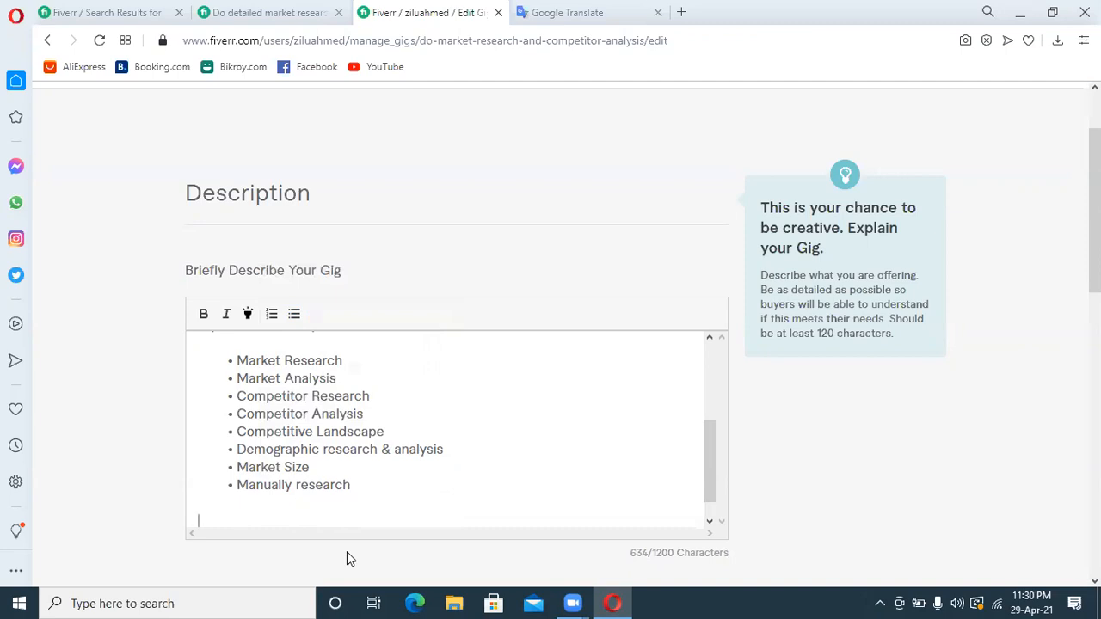
text(I will provide)
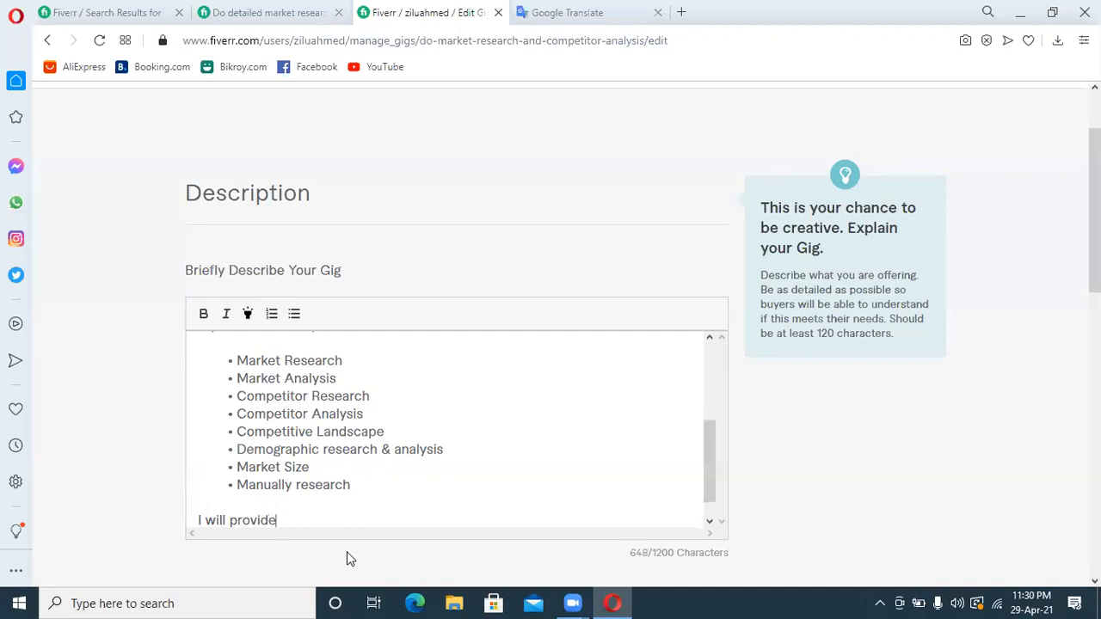
text( up-to market researt)
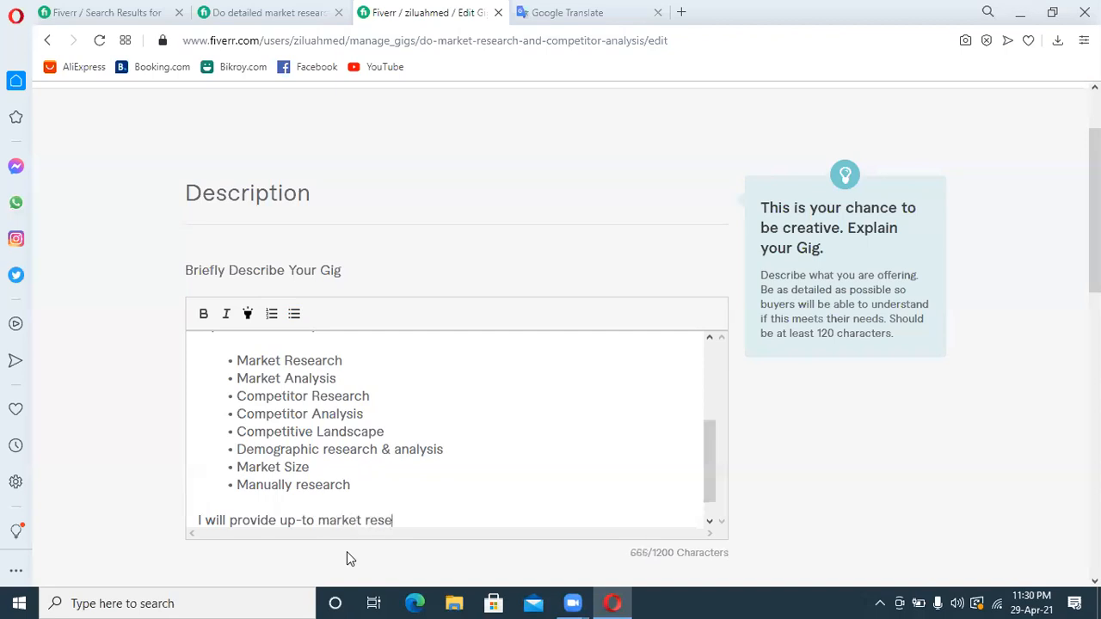
key(BackSpace)
text(ch analysis)
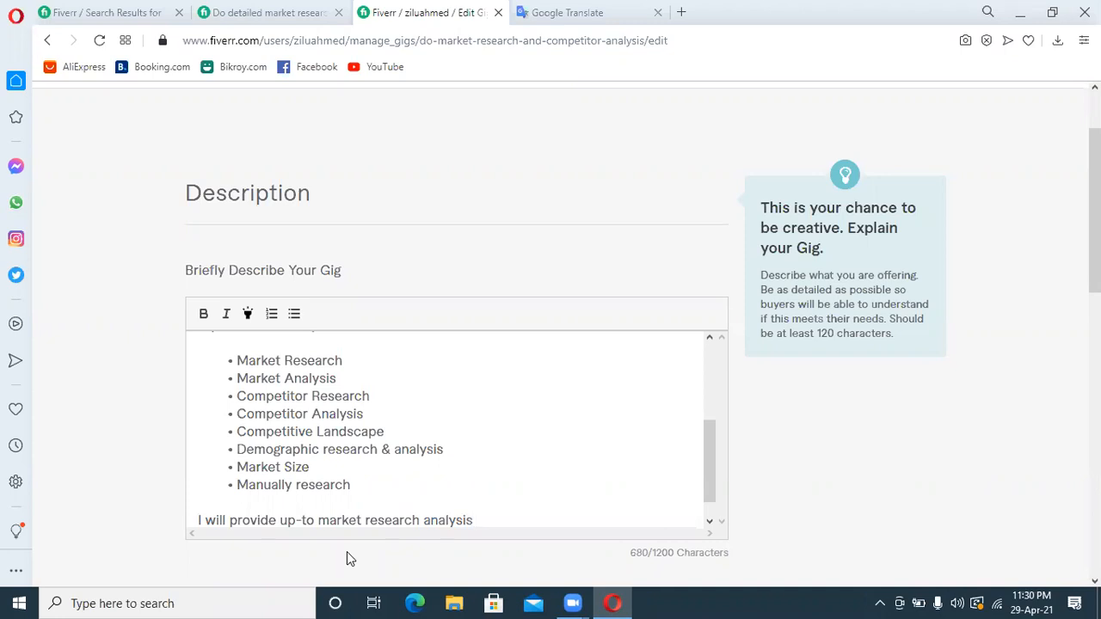
key(BackSpace)
key(BackSpace)
key(BackSpace)
key(BackSpace)
key(BackSpace)
key(BackSpace)
key(BackSpace)
key(BackSpace)
key(BackSpace)
key(BackSpace)
key(BackSpace)
key(BackSpace)
key(BackSpace)
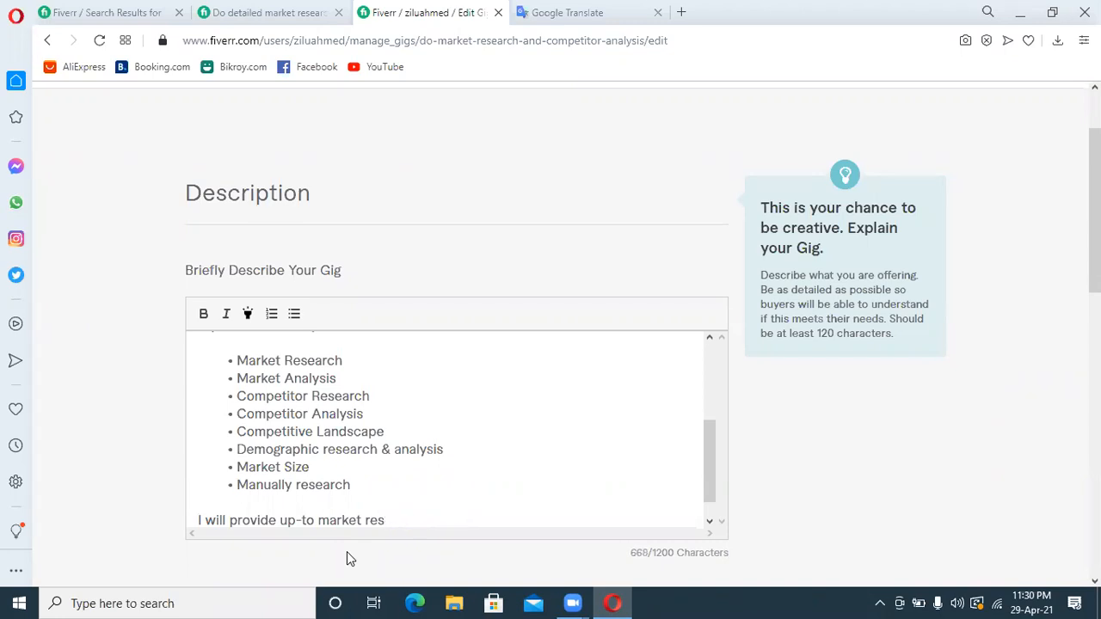
key(BackSpace)
key(BackSpace)
key(BackSpace)
key(BackSpace)
key(BackSpace)
key(BackSpace)
key(BackSpace)
key(BackSpace)
key(BackSpace)
key(BackSpace)
key(BackSpace)
key(BackSpace)
key(BackSpace)
key(BackSpace)
key(BackSpace)
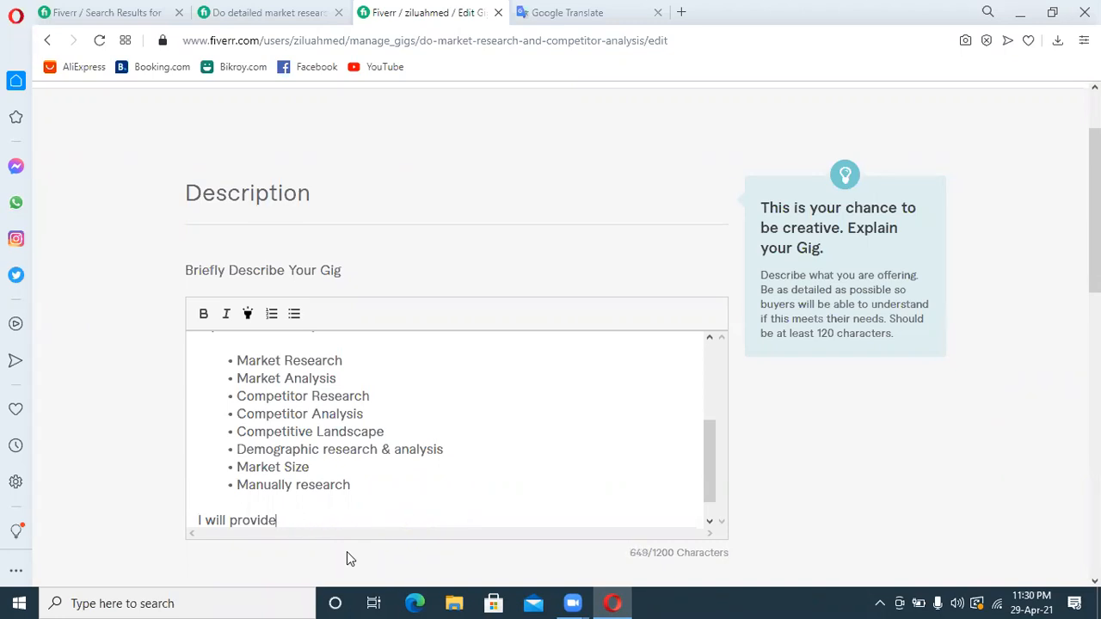
key(BackSpace)
key(BackSpace)
key(BackSpace)
key(BackSpace)
key(BackSpace)
key(BackSpace)
key(BackSpace)
key(BackSpace)
key(Return)
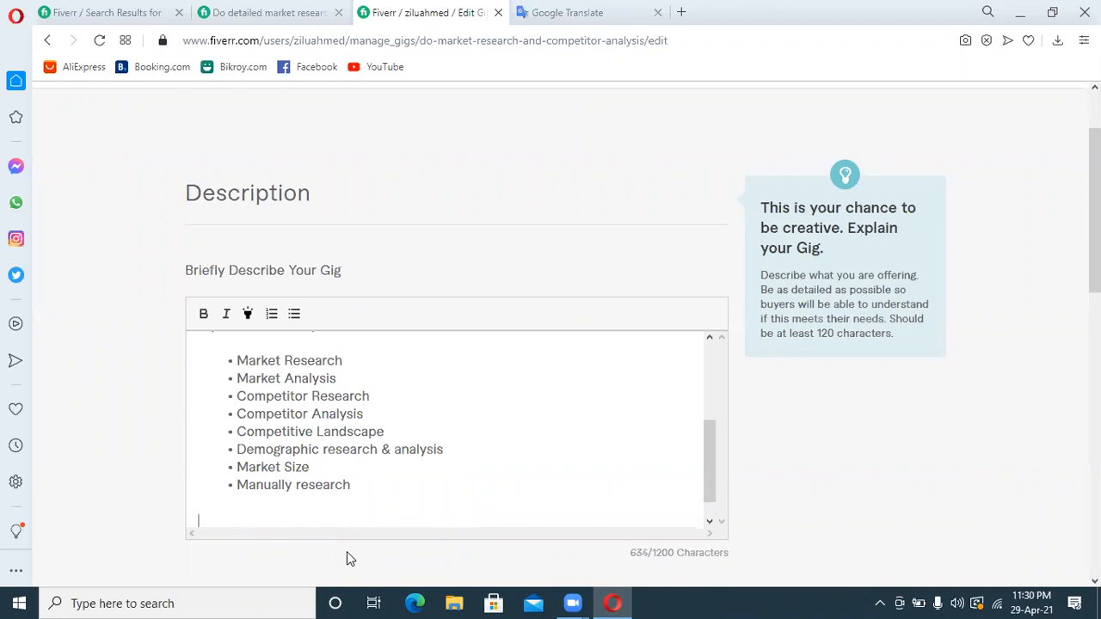
Add the heading "Why You choose me:-" below the service list, followed by a blank line
text(Why You choose me:)
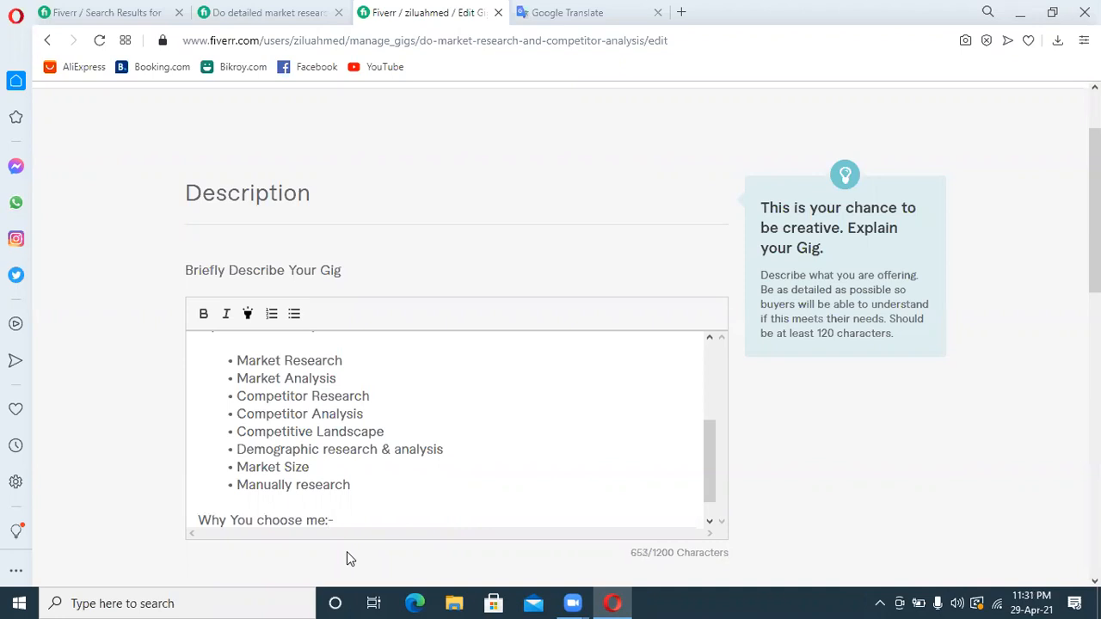
text(-)
key(Return)
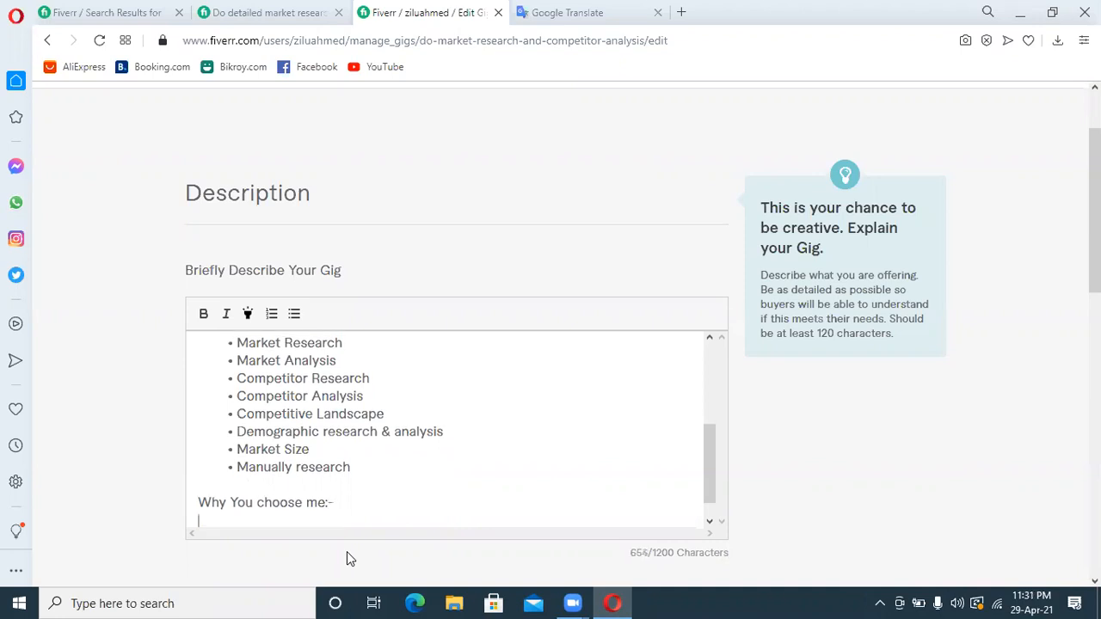
key(Return)
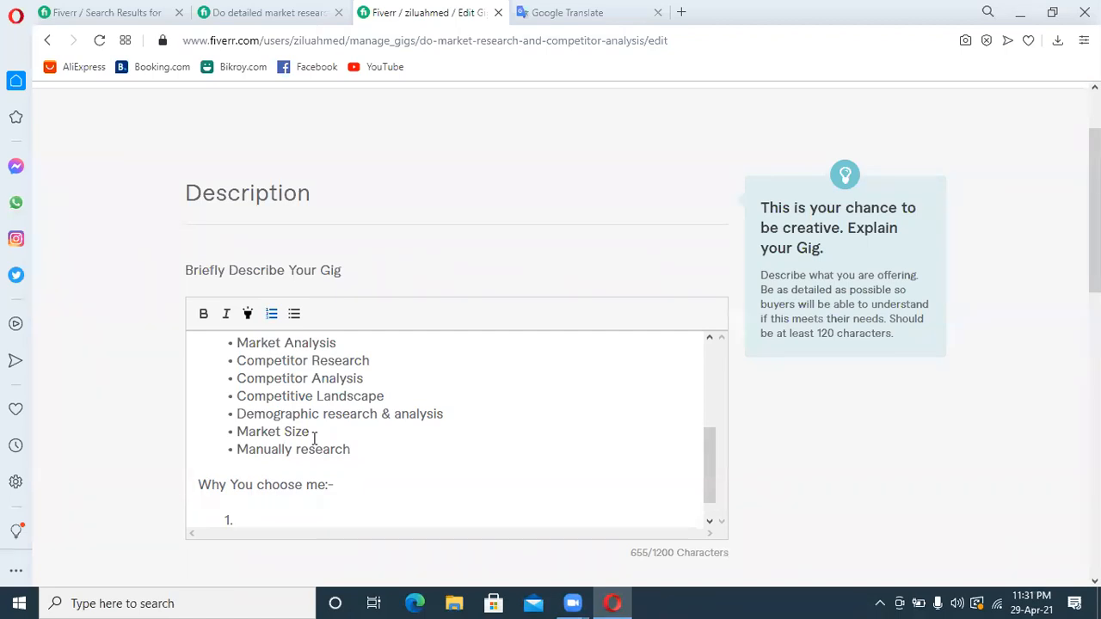
Start a numbered list under the new heading with "On-Time Delivery" as its first item
text(On-Time Delivery)
key(Return)
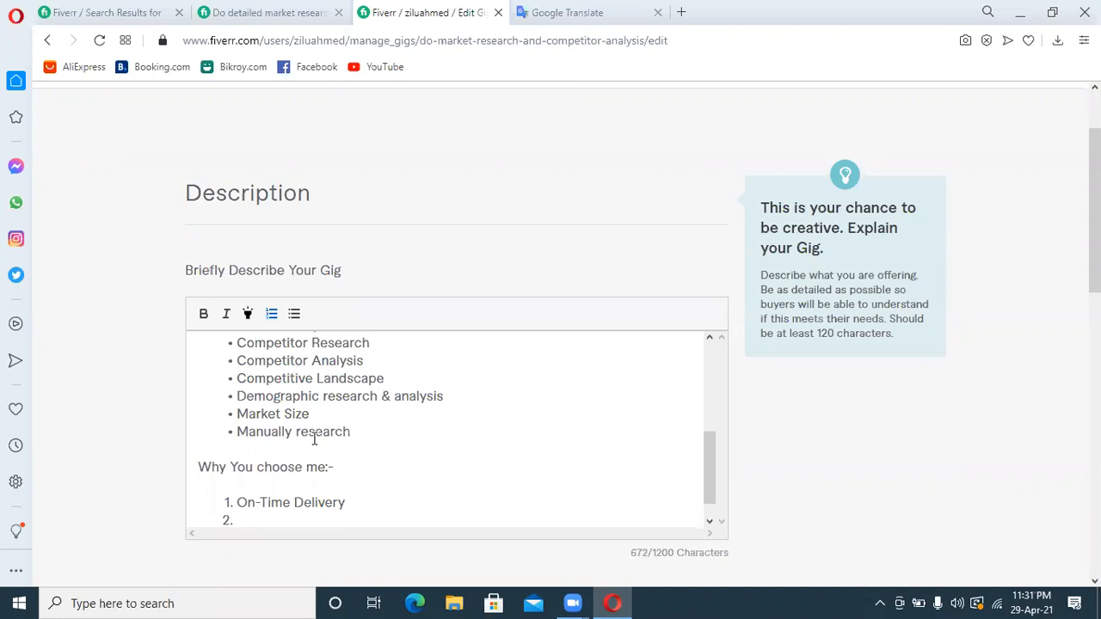
Enter "Well Written & Formated" as the second numbered item
text(well)
key(BackSpace)
key(BackSpace)
key(BackSpace)
key(BackSpace)
text(Well Written)
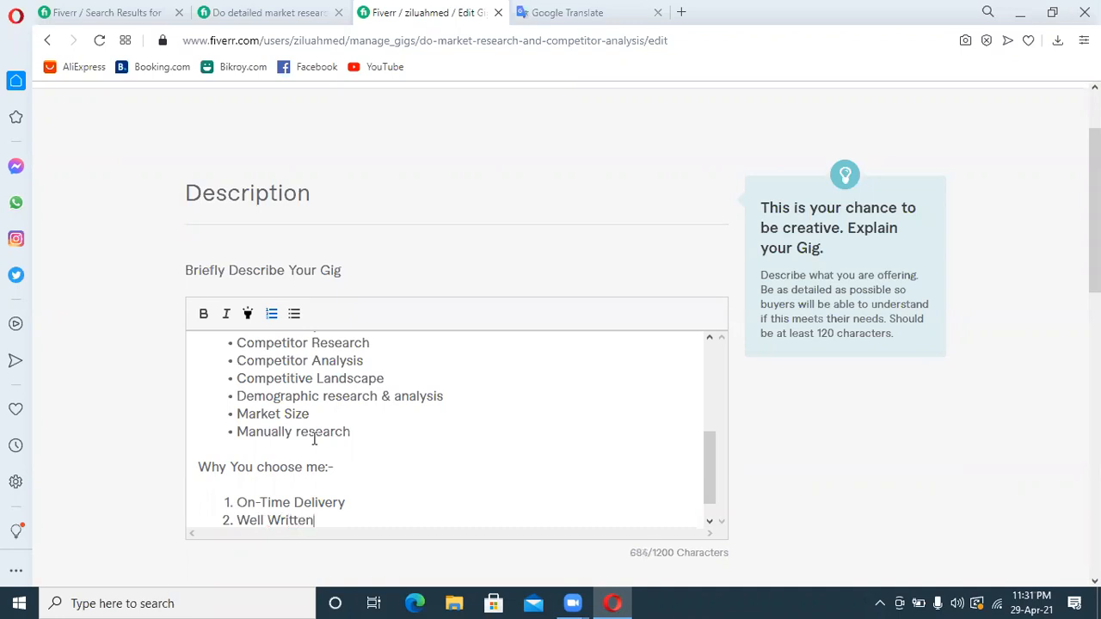
text( & Formated)
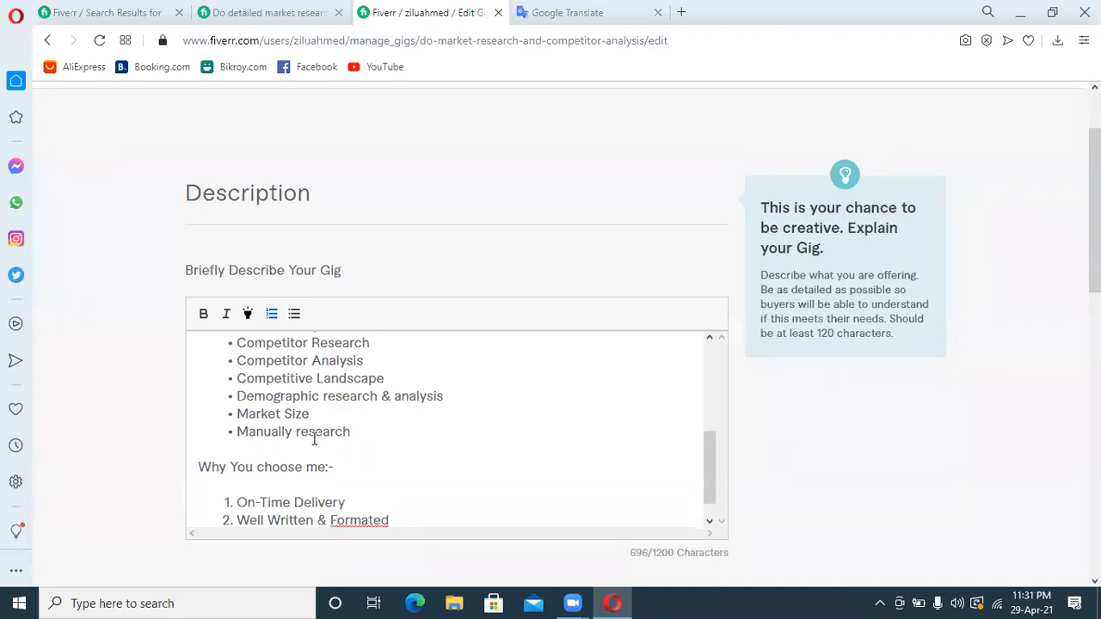
Correct the misspelled word to "Formatted" and complete the second item with "report"
right_click(352, 519)
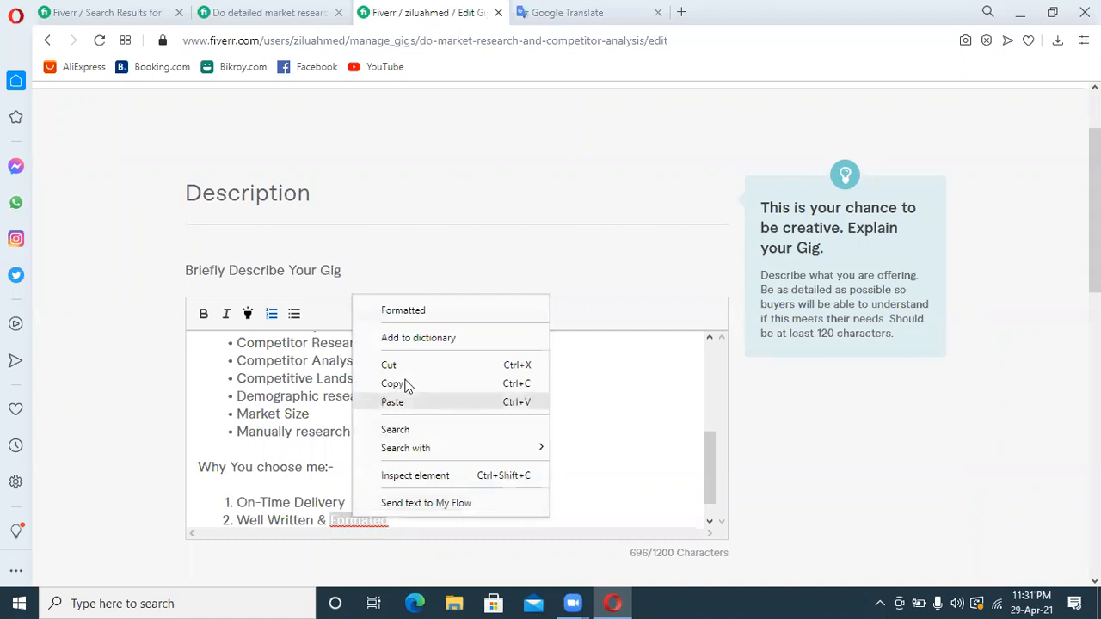
click(405, 310)
text(report)
key(Return)
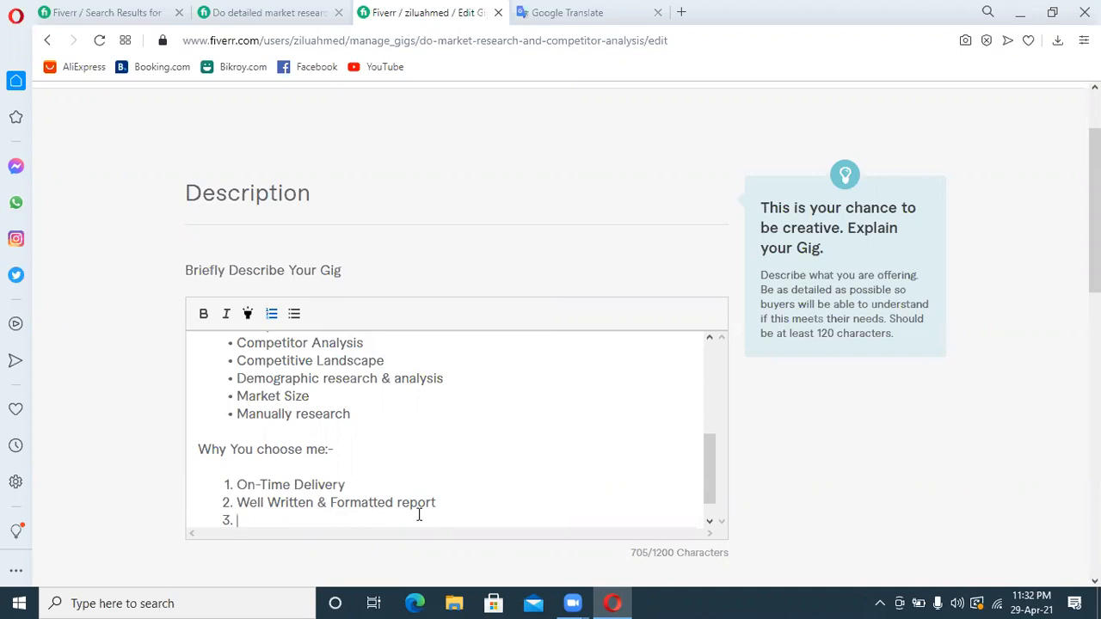
Add "24/7 Custom Support" as the third numbered item
text(24/7  Custom Support)
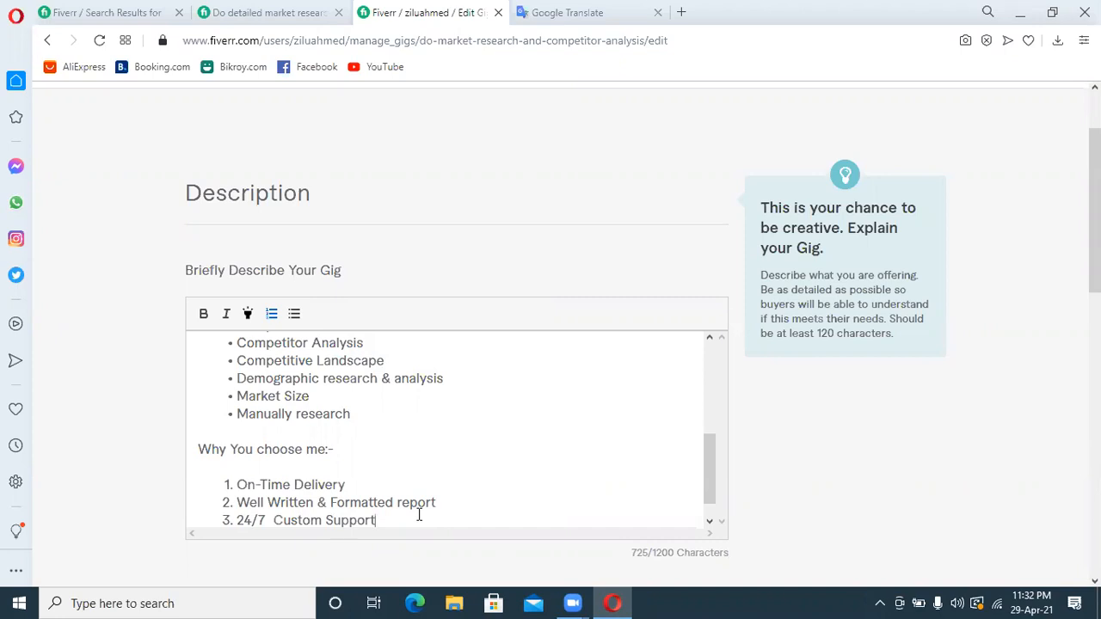
key(Return)
Add "Deep drive research" as the fourth numbered item
text(Depp)
key(BackSpace)
key(BackSpace)
key(BackSpace)
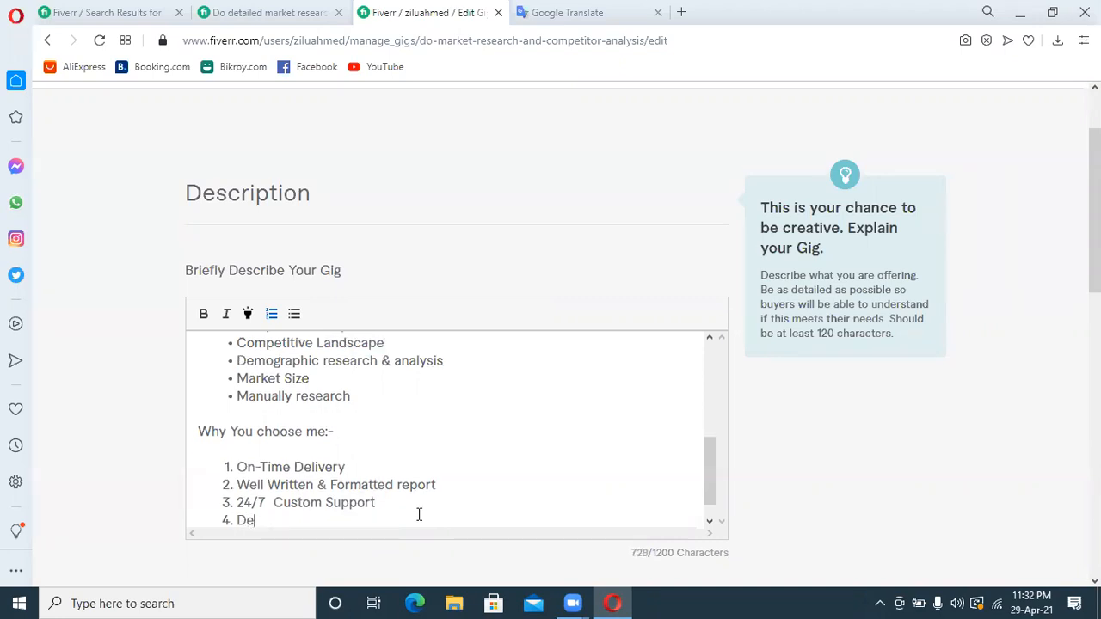
text(ep drive research)
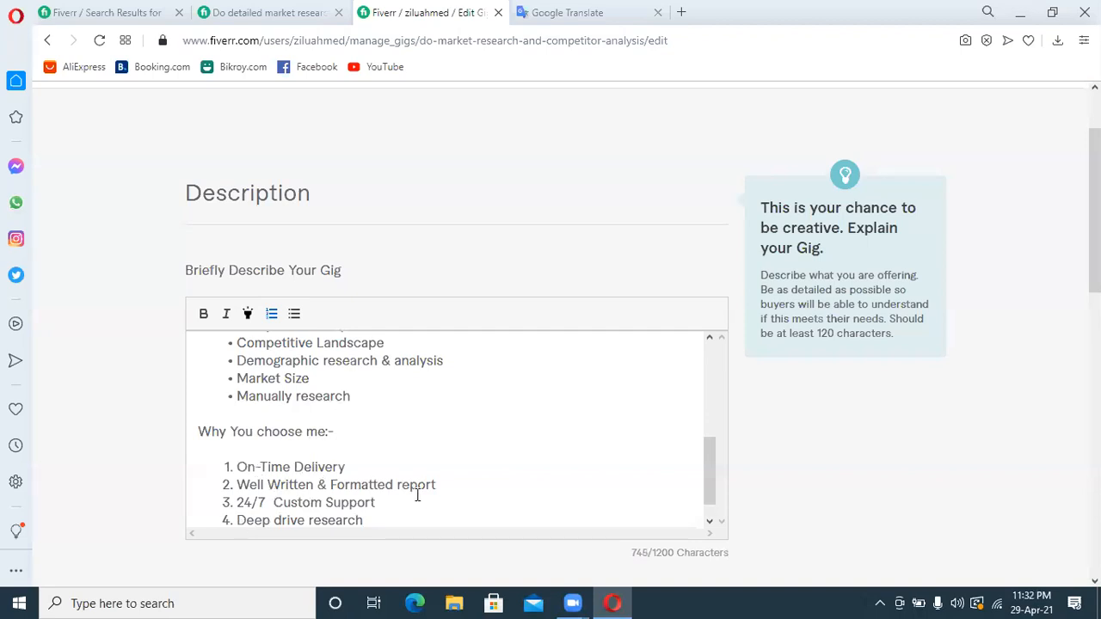
Remove the extra space before "Custom Support" and change "drive" to "dive" in the fourth item
click(276, 503)
key(BackSpace)
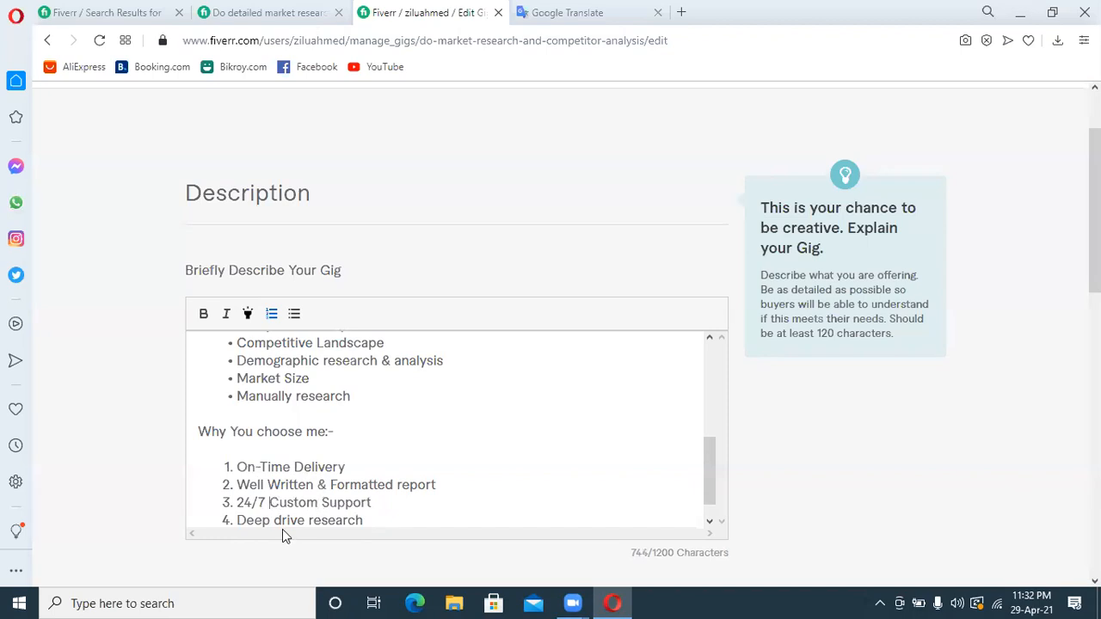
click(288, 516)
key(BackSpace)
End the numbered list and add the closing line "Thank You" below it
click(382, 516)
key(Return)
key(Return)
text(Thank You)
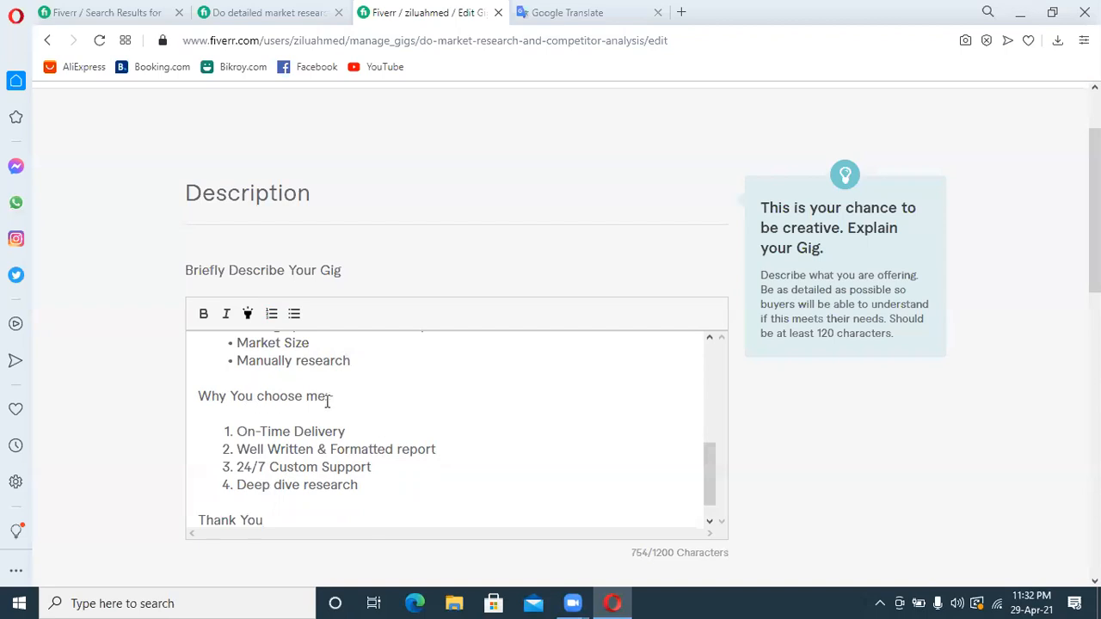
Make the heading "Why You choose me:-" bold, italic and highlighted
drag(335, 395, 193, 393)
click(204, 314)
click(226, 314)
click(249, 315)
click(440, 418)
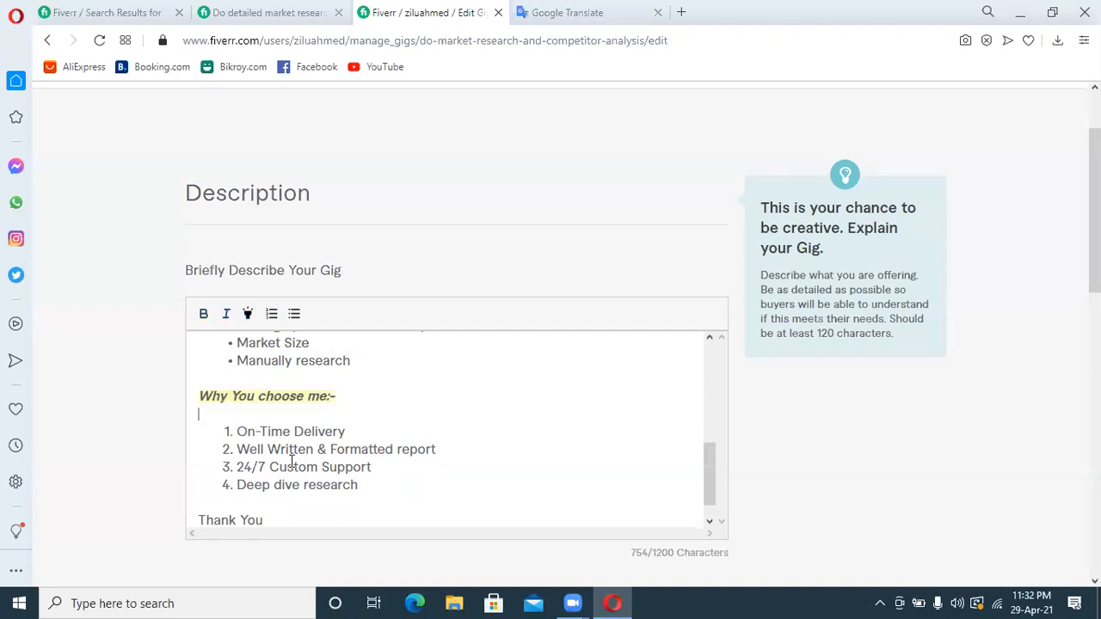
Make the heading "My Service Description:-" bold, italic and highlighted
drag(712, 479, 708, 413)
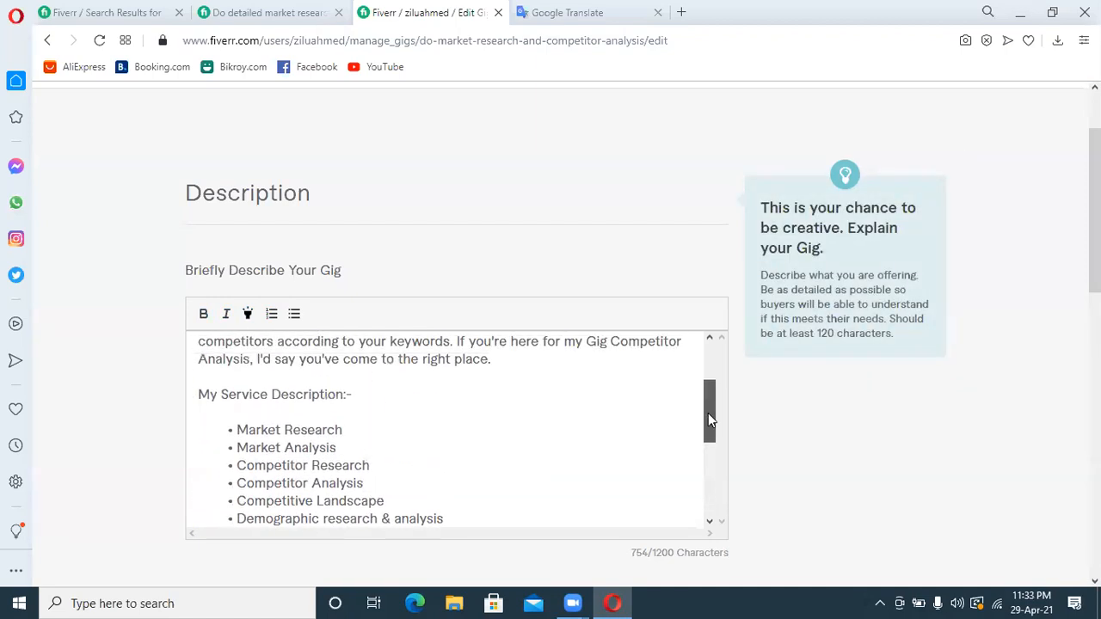
triple_click(201, 403)
click(202, 315)
click(226, 315)
click(248, 315)
click(527, 474)
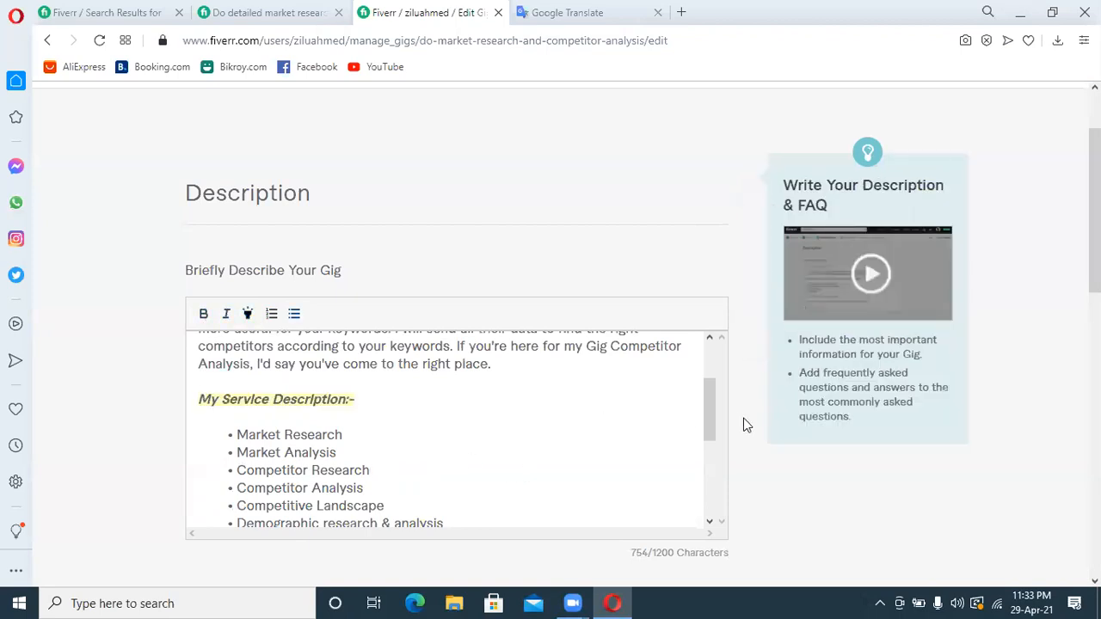
Split repeated keywords in the introduction paragraph into "com-petitor", "key-words", "key words" and "com petitors"
drag(713, 422, 717, 373)
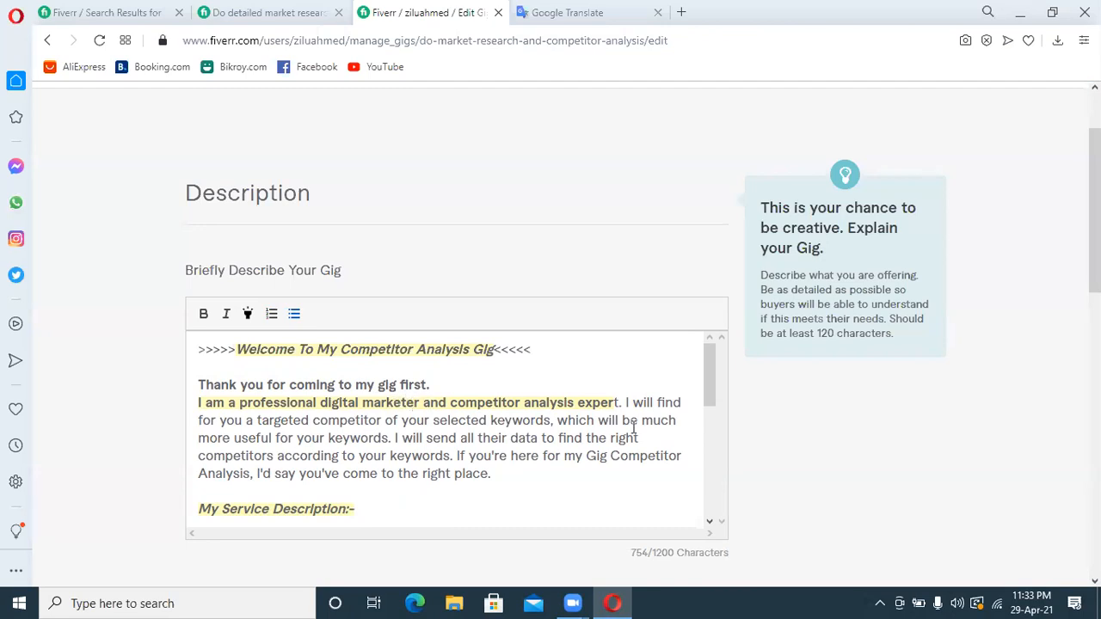
click(338, 420)
text(-)
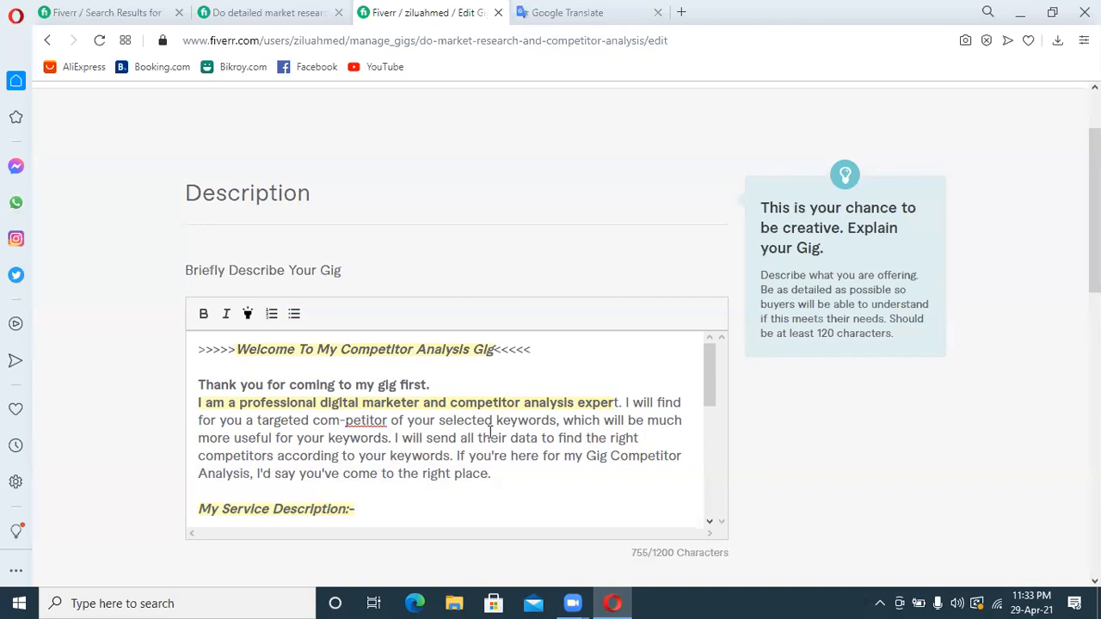
click(518, 420)
text(-)
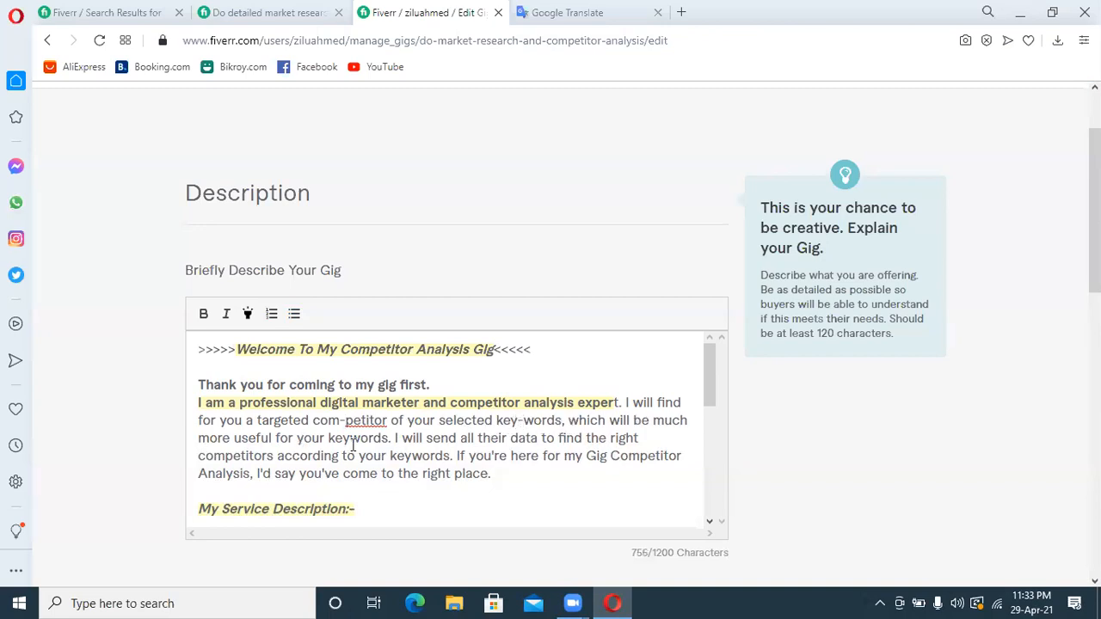
click(351, 439)
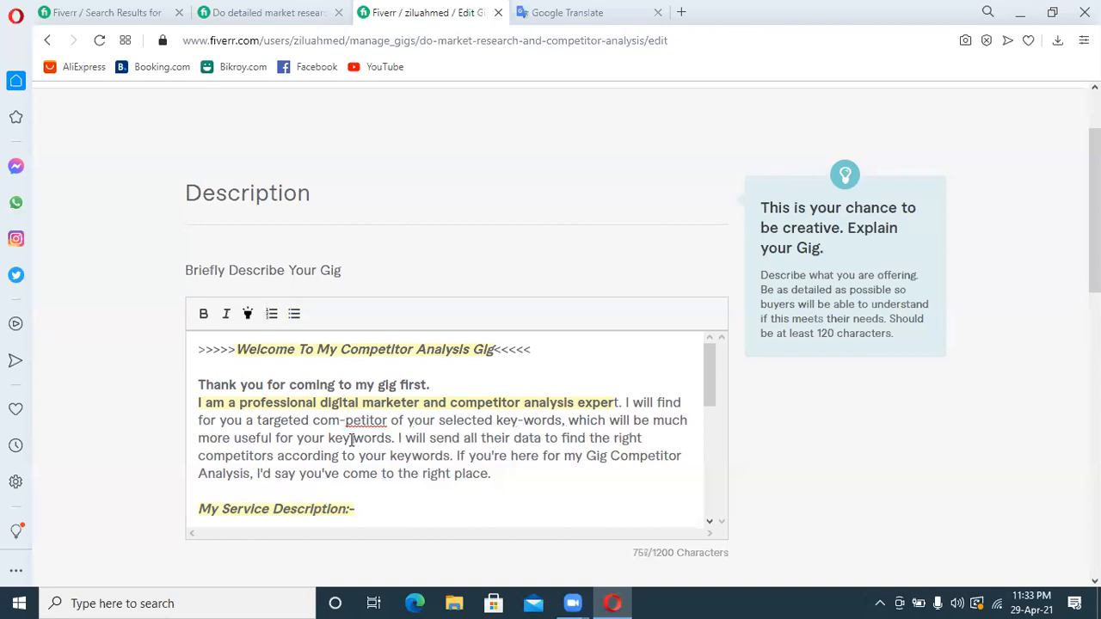
click(226, 456)
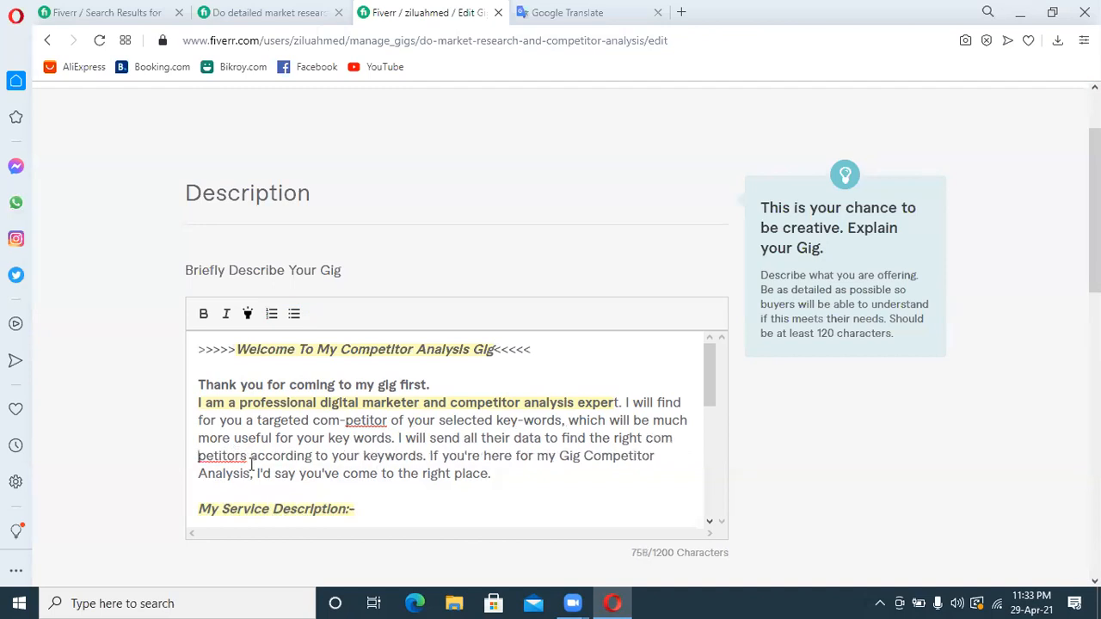
Hyphenate the remaining keywords near the end of the introduction as "key-words", "Comp-etitor" and "Analy-sis"
click(385, 456)
key(BackSpace)
text(-)
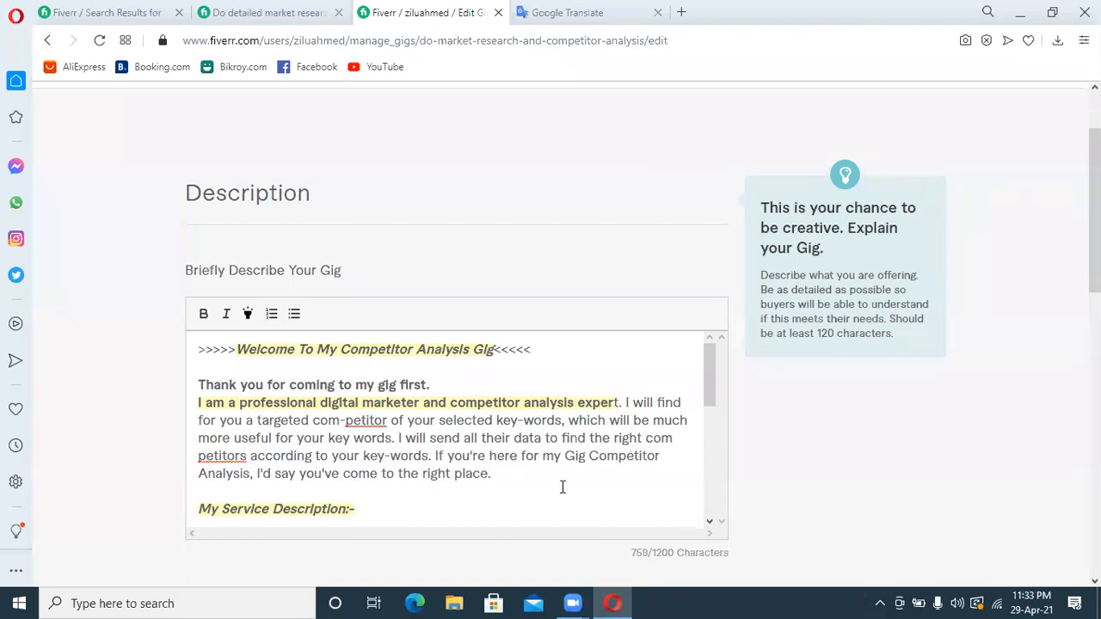
click(626, 458)
text(-)
click(235, 474)
text(s)
text(-)
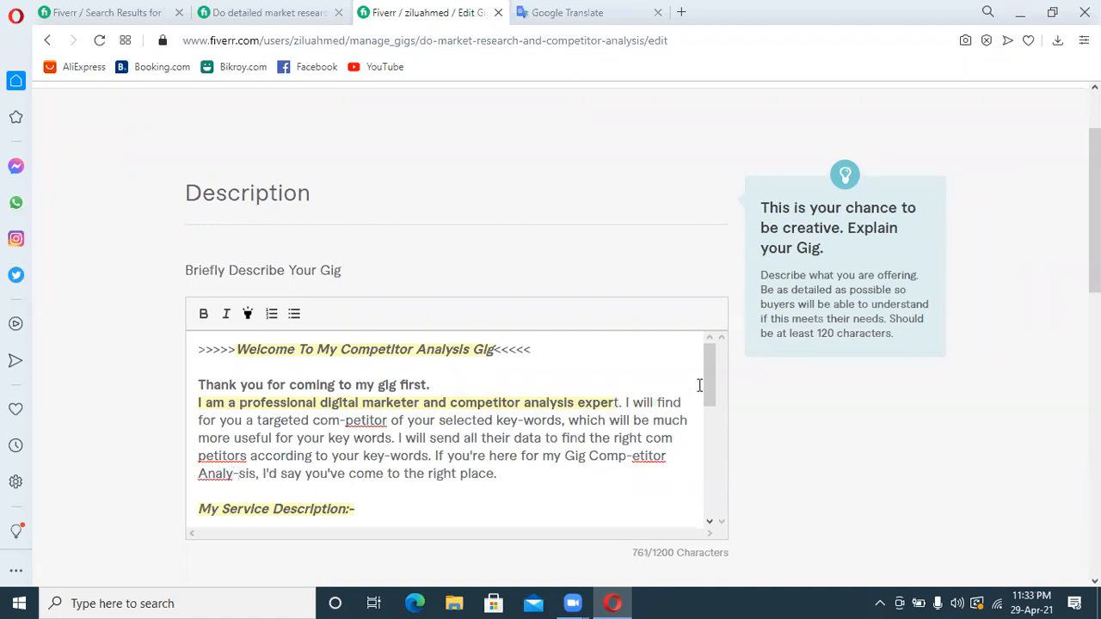
Split the words of the first two service bullets into "Ma rket Re search" and "Mar ket Analy-sis"
drag(706, 364, 701, 409)
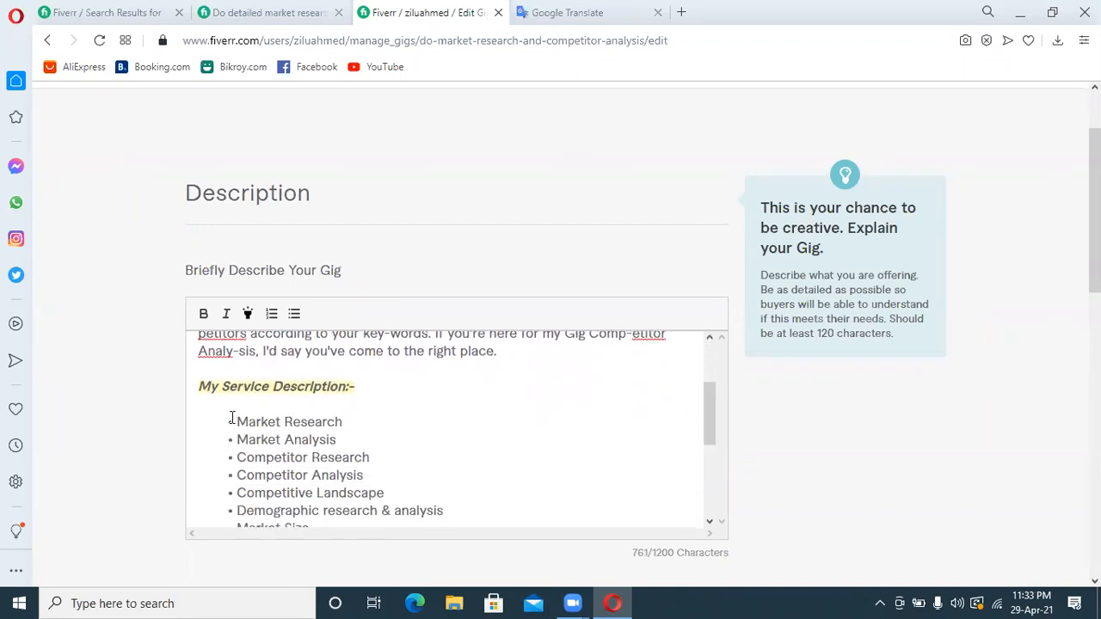
click(260, 422)
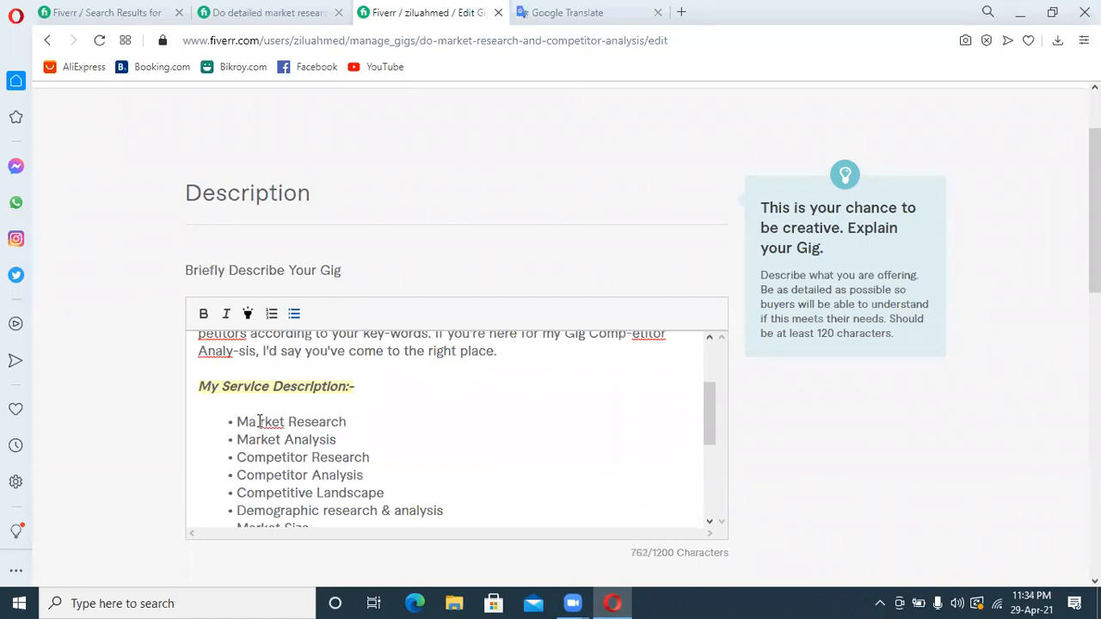
click(305, 421)
click(261, 439)
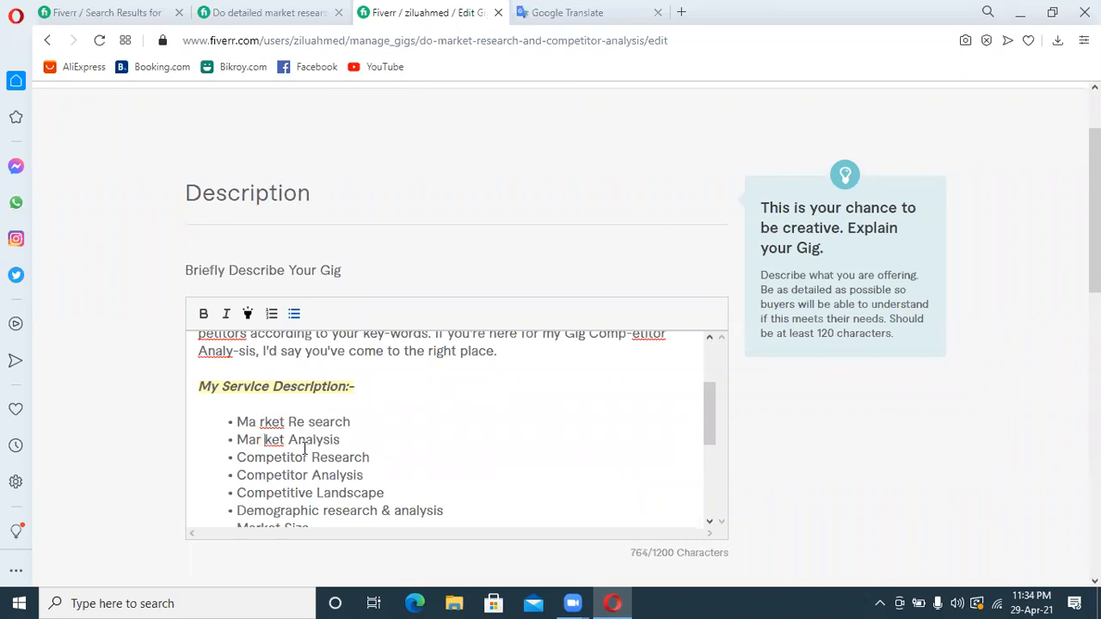
click(324, 439)
key(BackSpace)
text(-)
Hyphenate the third service bullet as "Compe-titor Re-search"
click(285, 459)
text(-)
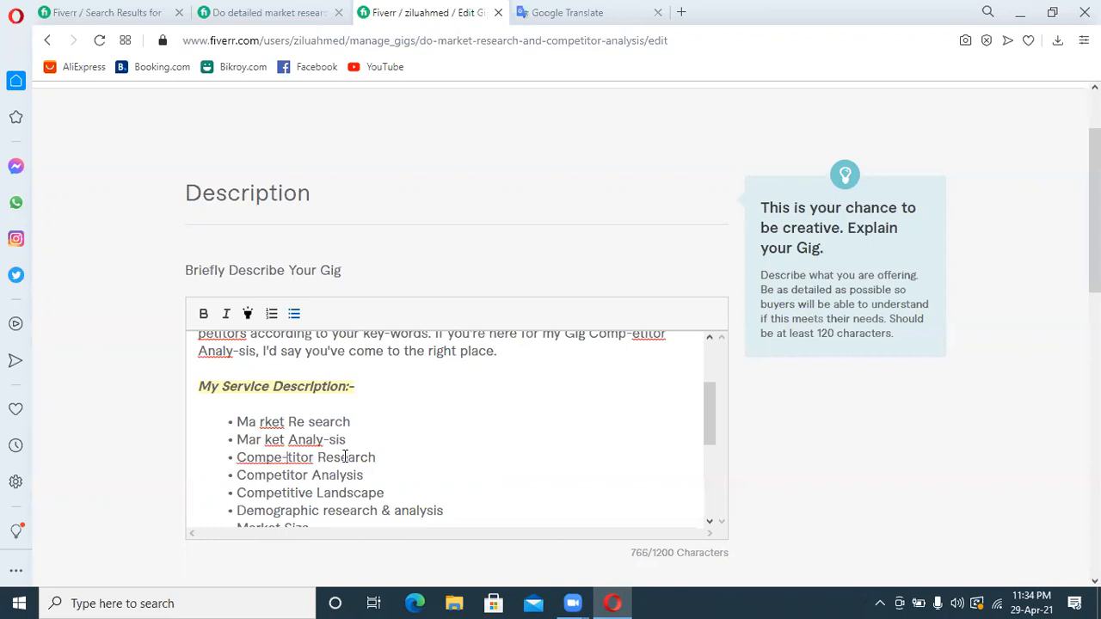
click(334, 457)
key(BackSpace)
text(-)
Break up the fourth bullet as "Co-mpetitor Anal,ysis" and hyphenate "re-search" in the demographic bullet
click(256, 474)
text(-)
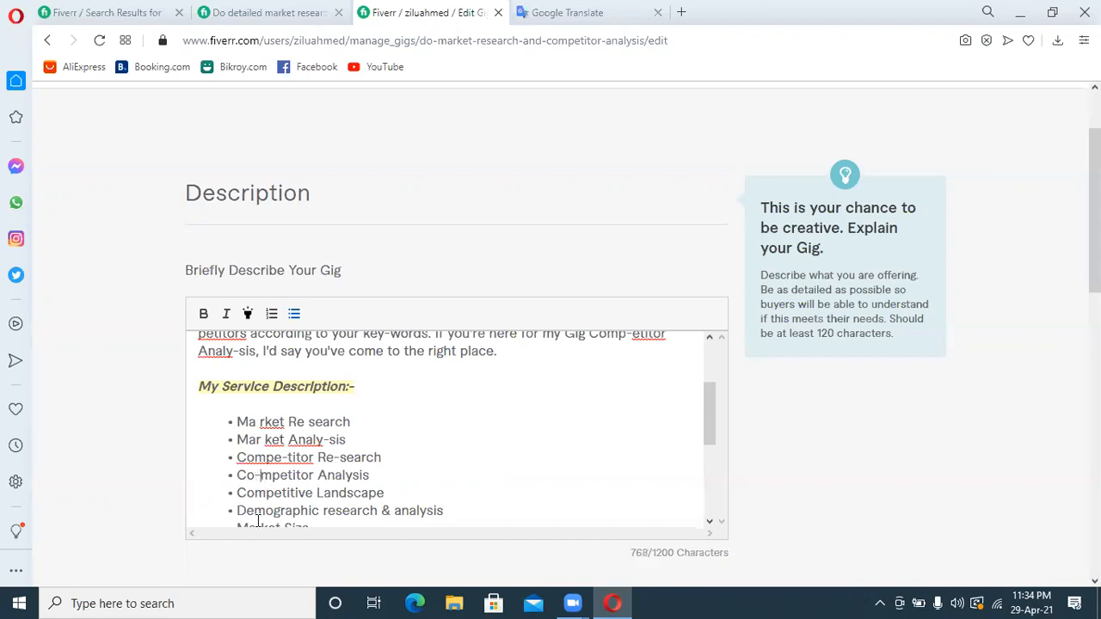
click(348, 475)
text(,)
click(338, 510)
text(-)
Save the description and continue to the gig's Requirements stage without adding any FAQ
mouse_move(763, 404)
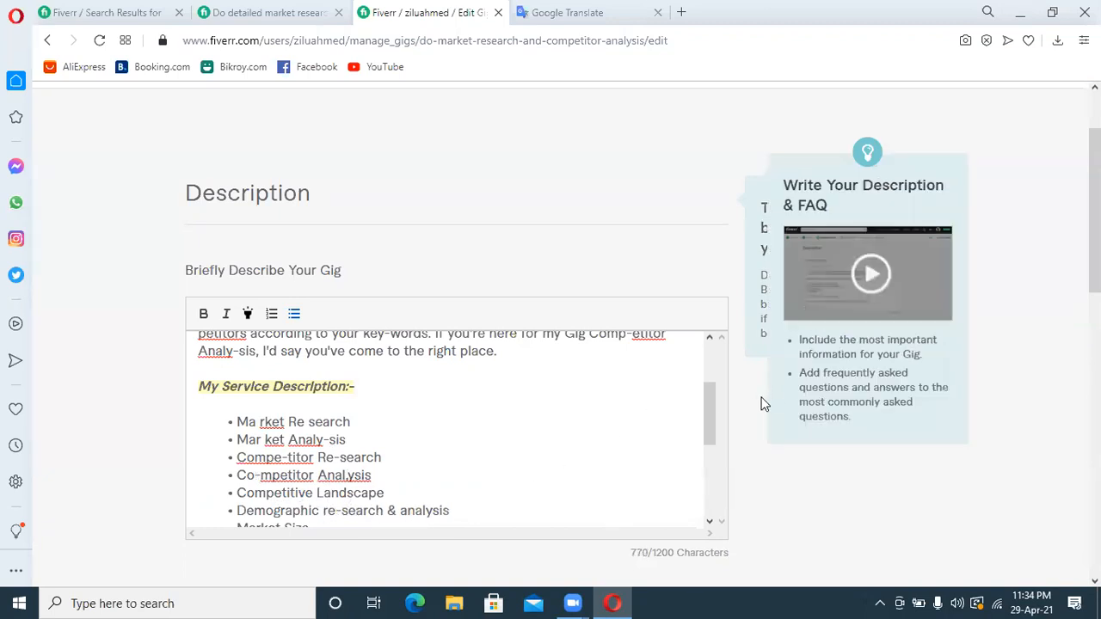
drag(713, 407, 701, 343)
drag(1096, 220, 1097, 281)
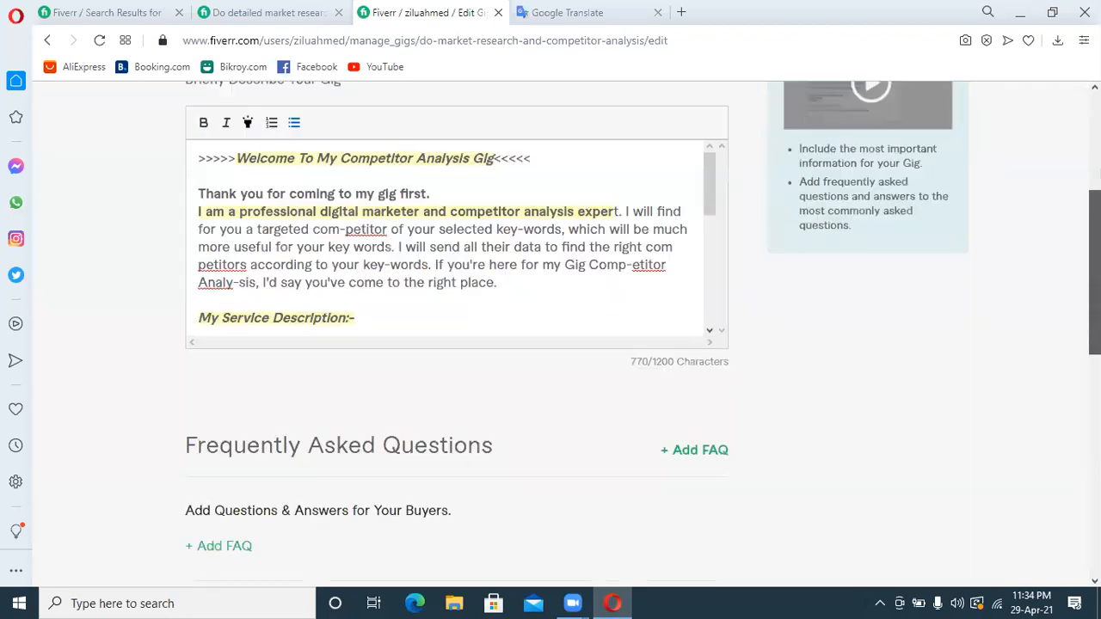
scroll(742, 474, down, 2)
click(705, 456)
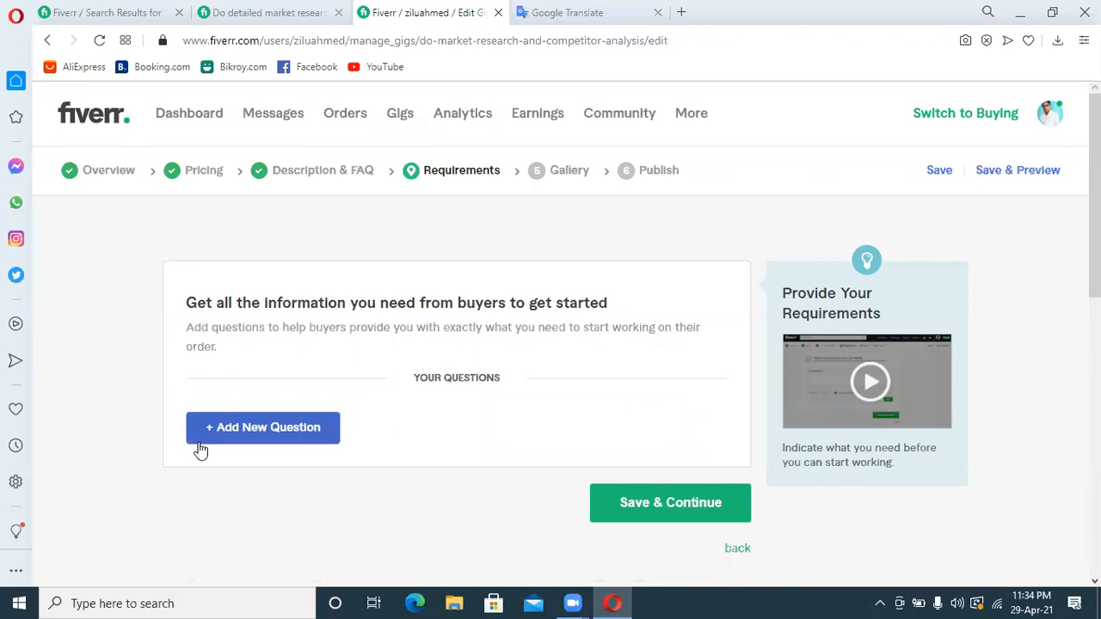
Start a new buyer question and enter "1. Your Targeted Keyword" as its first line
click(229, 431)
click(253, 492)
text(1. Tar)
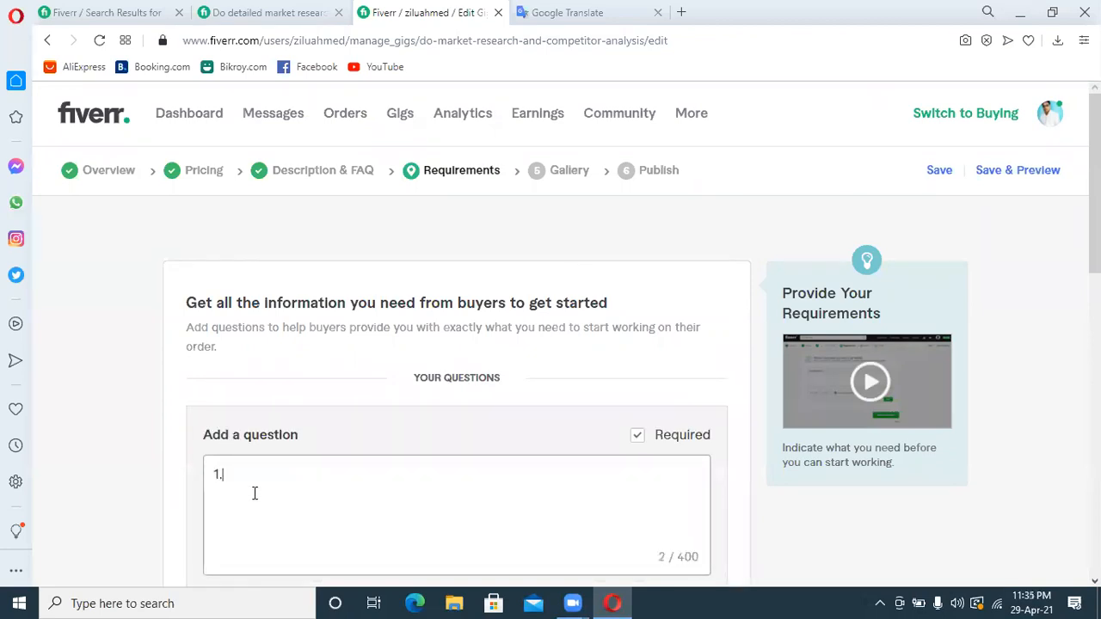
key(BackSpace)
key(BackSpace)
key(BackSpace)
text(Your Targeted Keyword)
key(Return)
Enter "2. Targeted Country" as the second line of the buyer question
text(2. targeted)
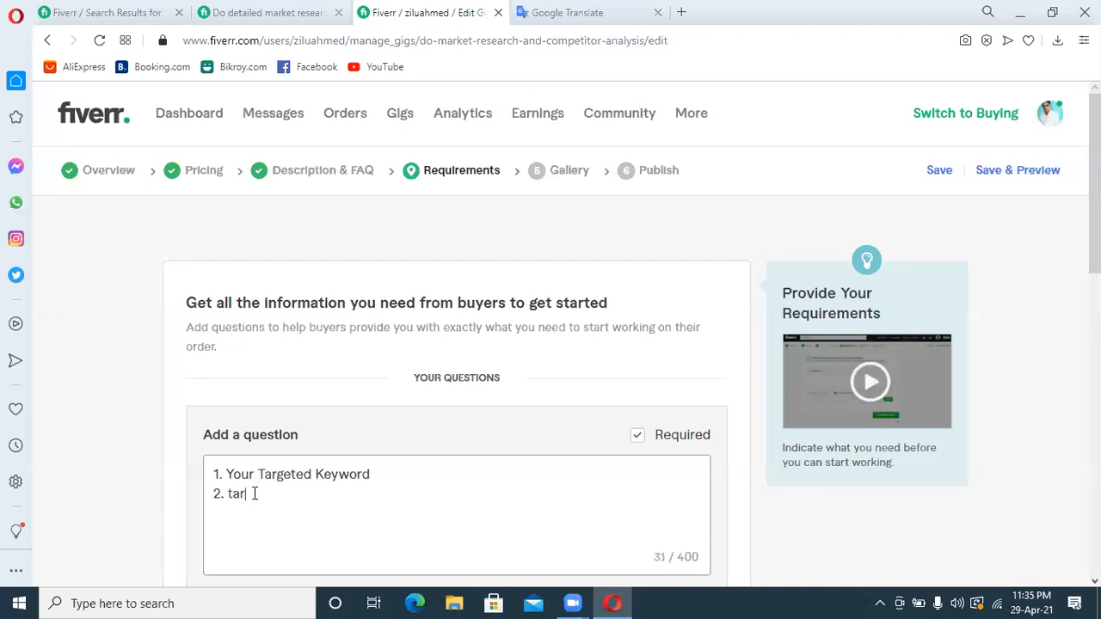
key(BackSpace)
key(BackSpace)
key(BackSpace)
key(BackSpace)
key(BackSpace)
key(BackSpace)
key(BackSpace)
key(BackSpace)
text(Targeted Country)
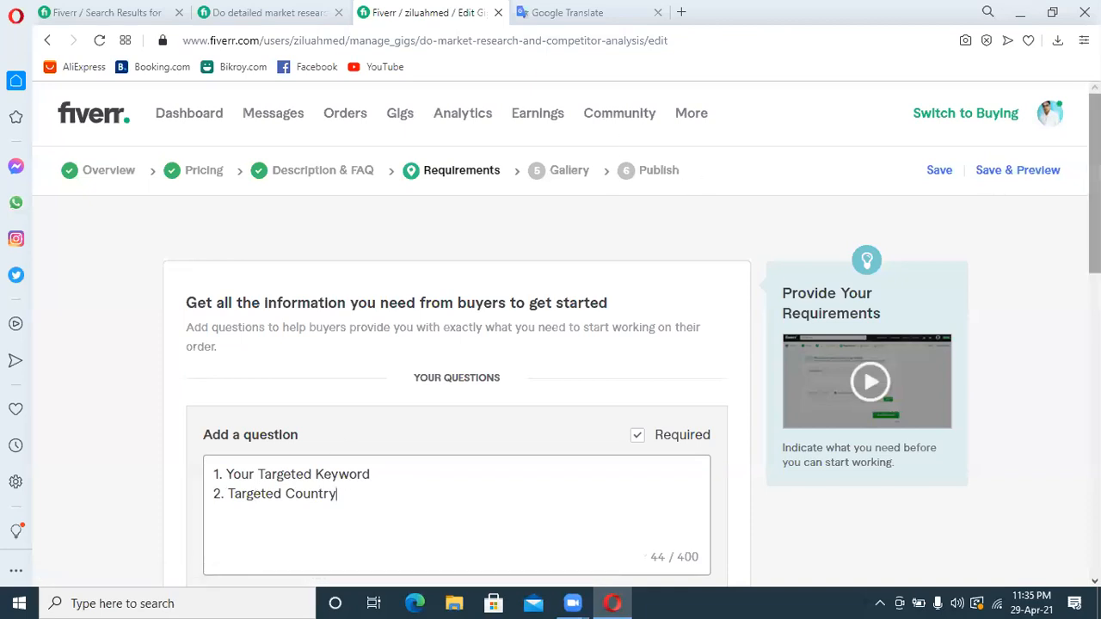
scroll(1087, 172, down, 2)
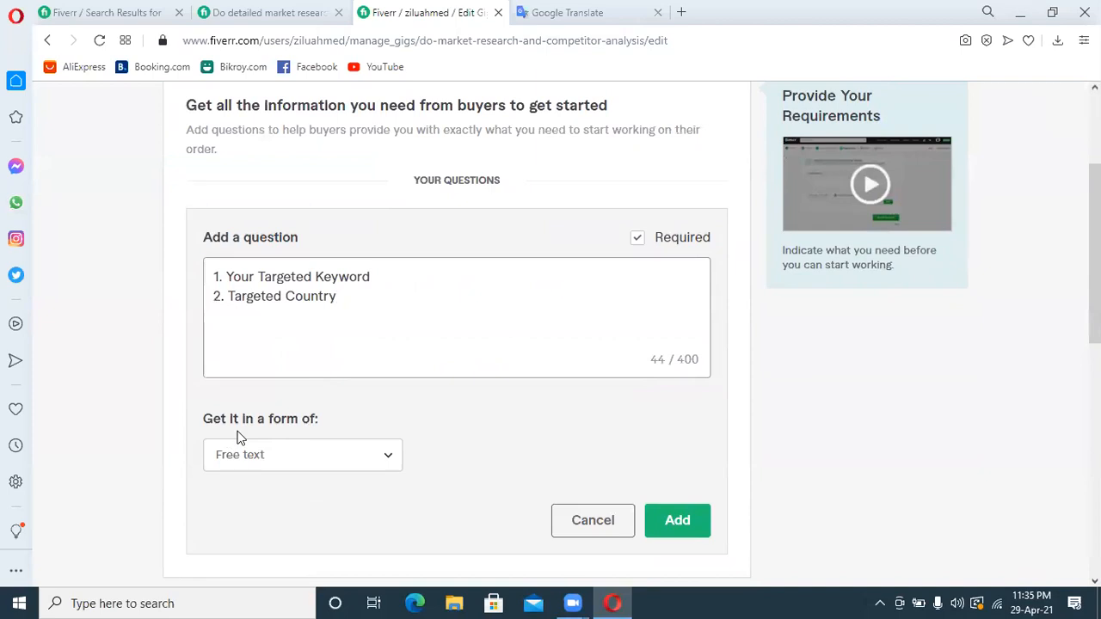
Make the buyer question's answer an attachment, add the question, and save to continue to the gig's Gallery stage
click(302, 454)
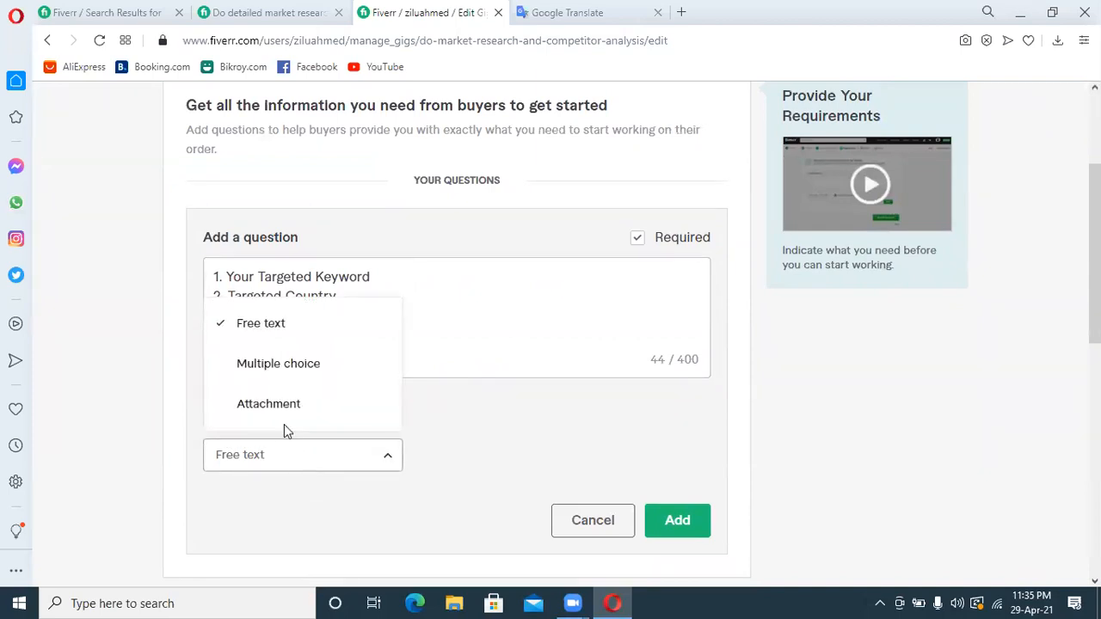
click(287, 413)
click(673, 531)
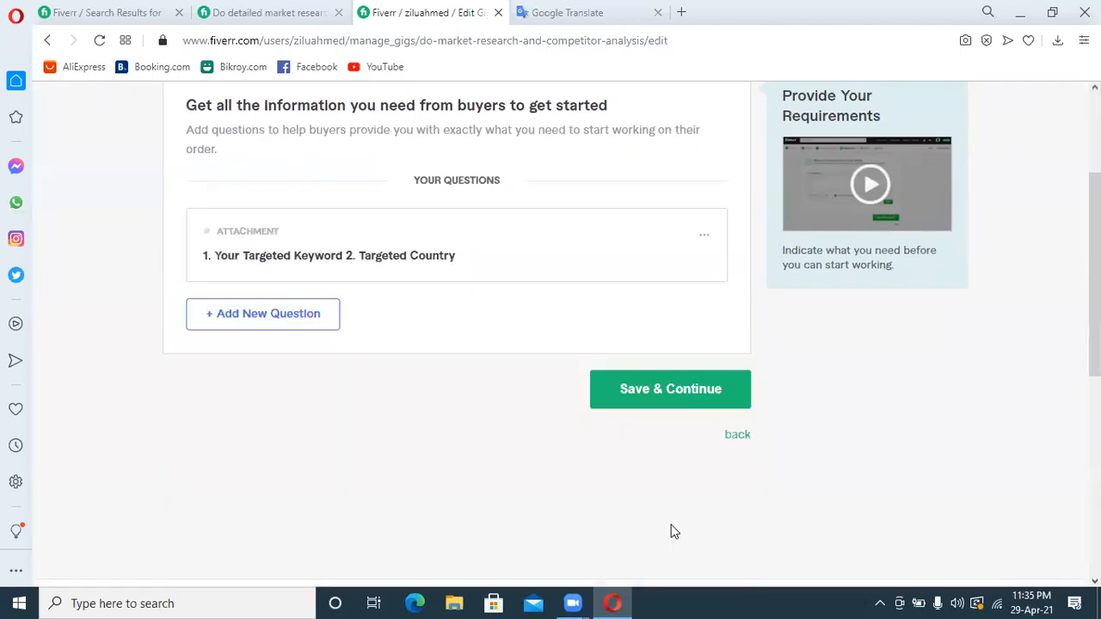
click(667, 391)
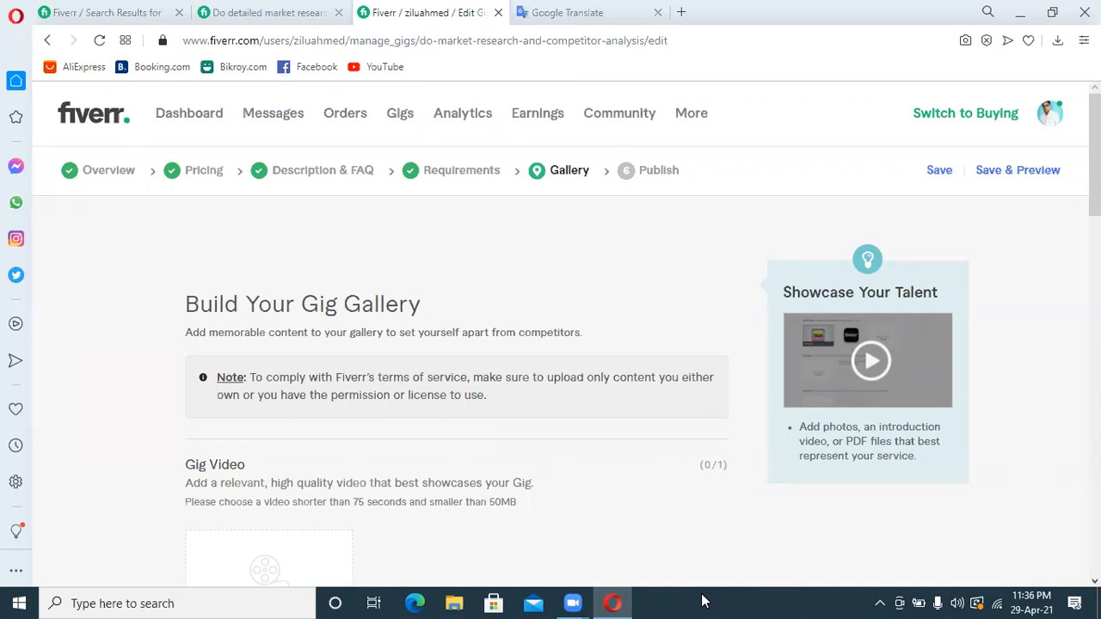
Switch to Chrome and close the leftover Fiverr and Google Translate pages, keeping only the blank ones
click(1027, 12)
double_click(89, 294)
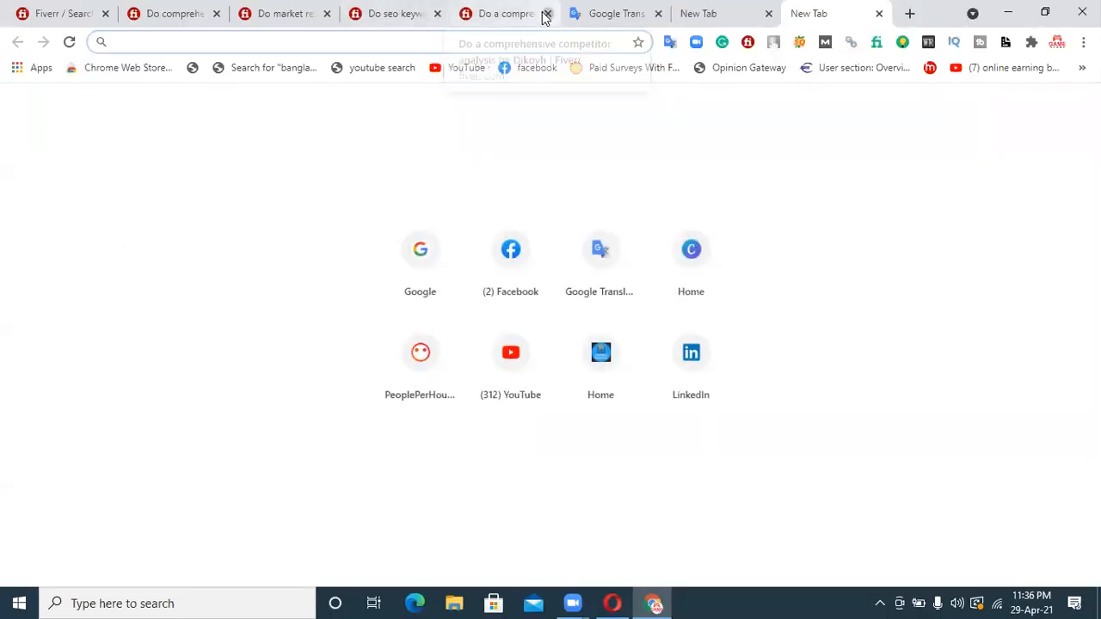
click(546, 14)
click(436, 14)
click(326, 14)
click(216, 14)
click(102, 21)
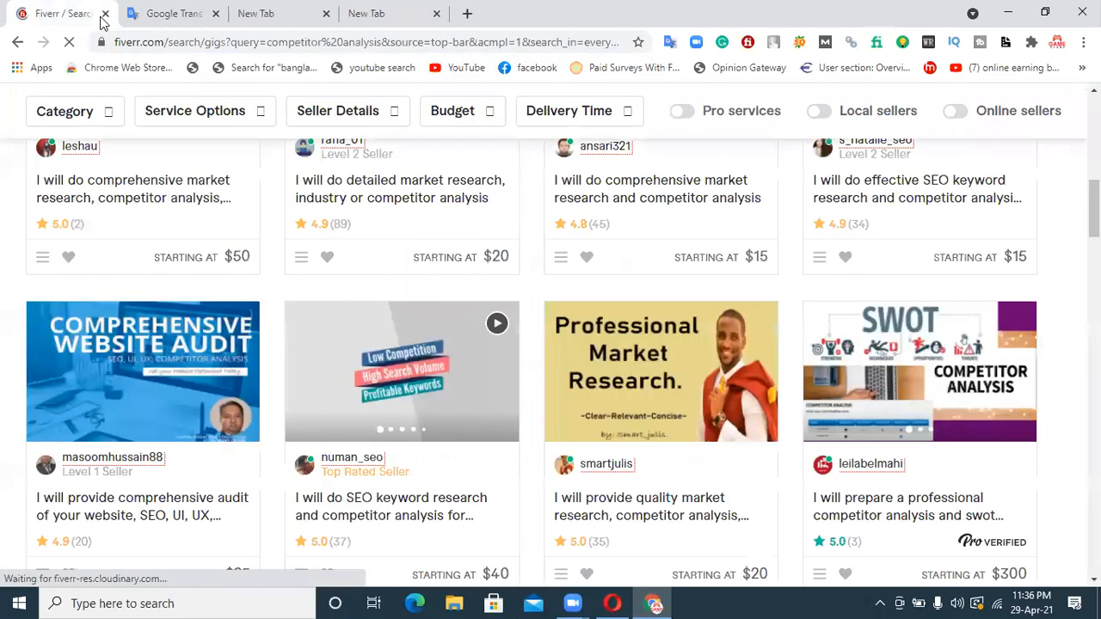
click(216, 13)
click(105, 13)
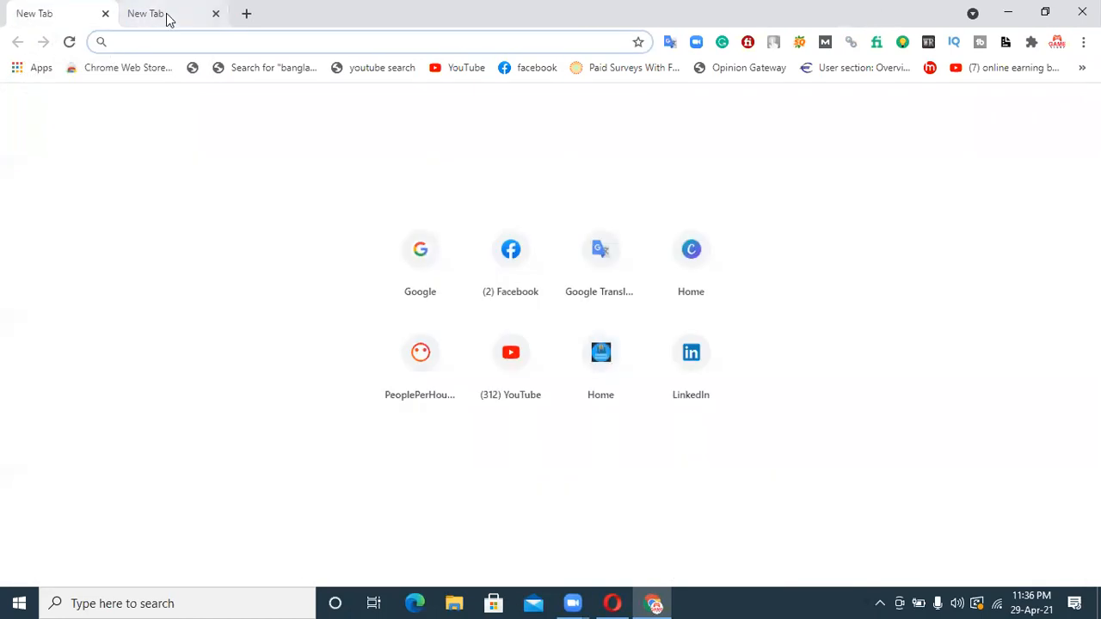
Open Canva and create a new custom-size design of 550 x 370 px
click(699, 263)
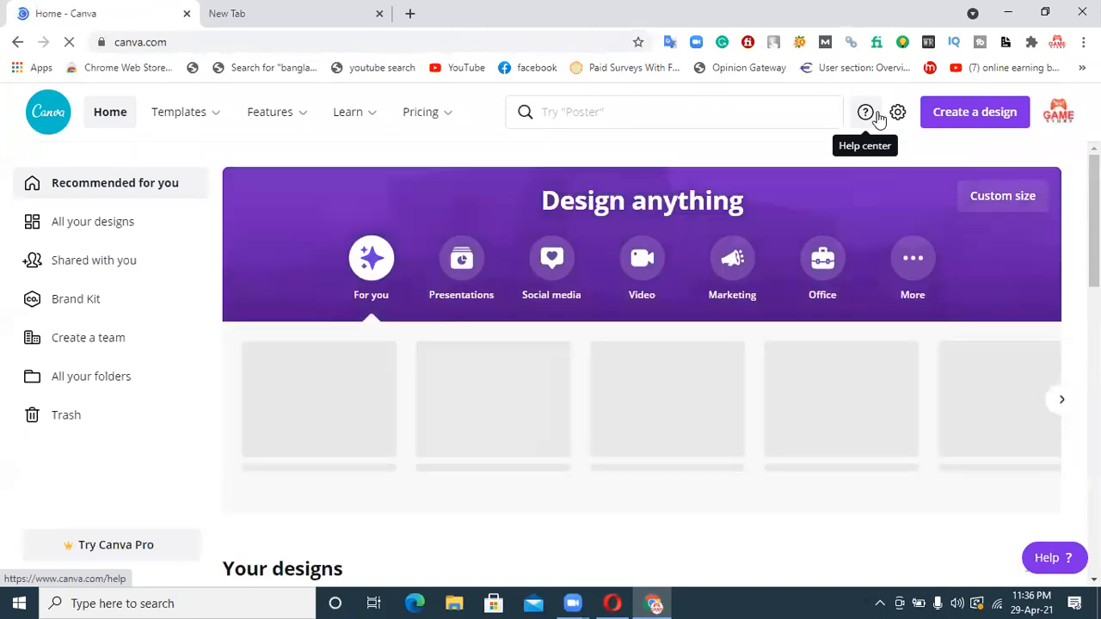
click(965, 117)
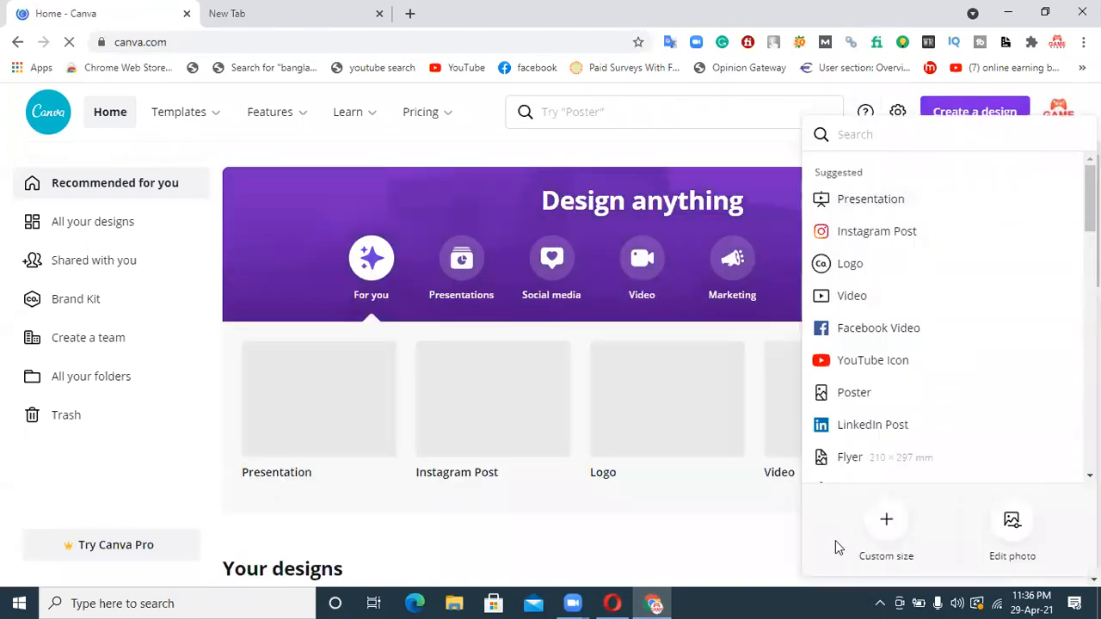
click(881, 540)
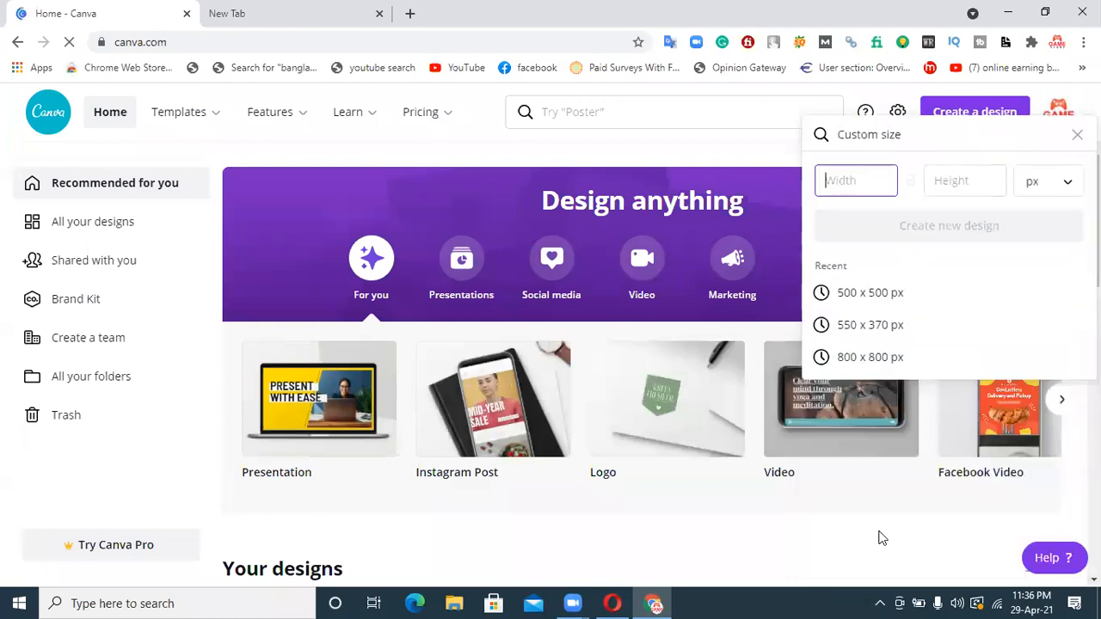
click(832, 181)
text(550)
click(942, 184)
text(370)
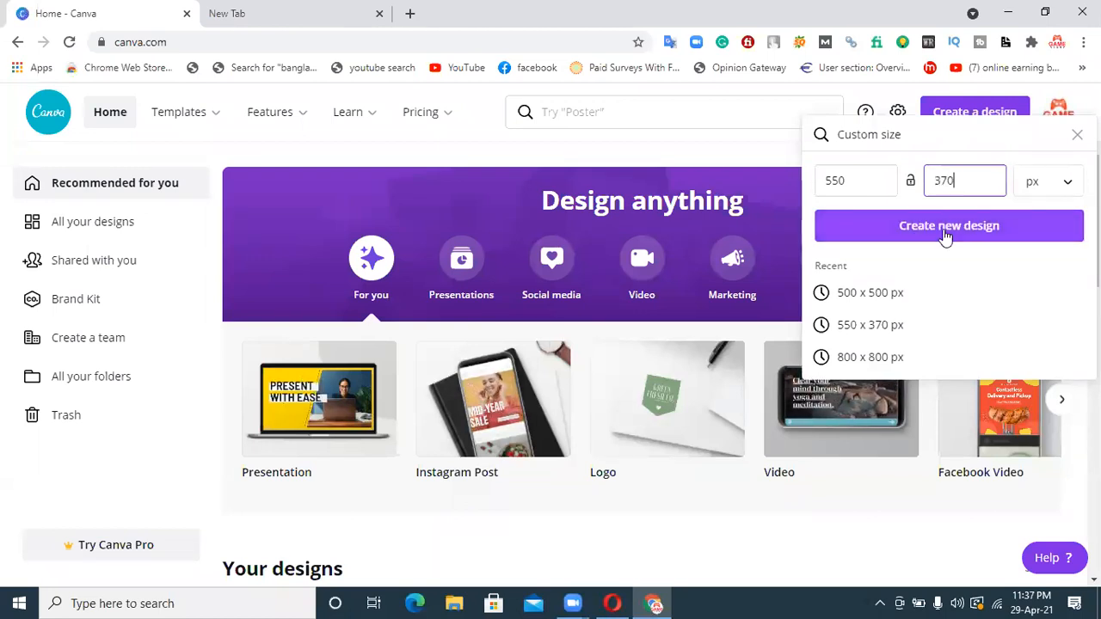
click(947, 236)
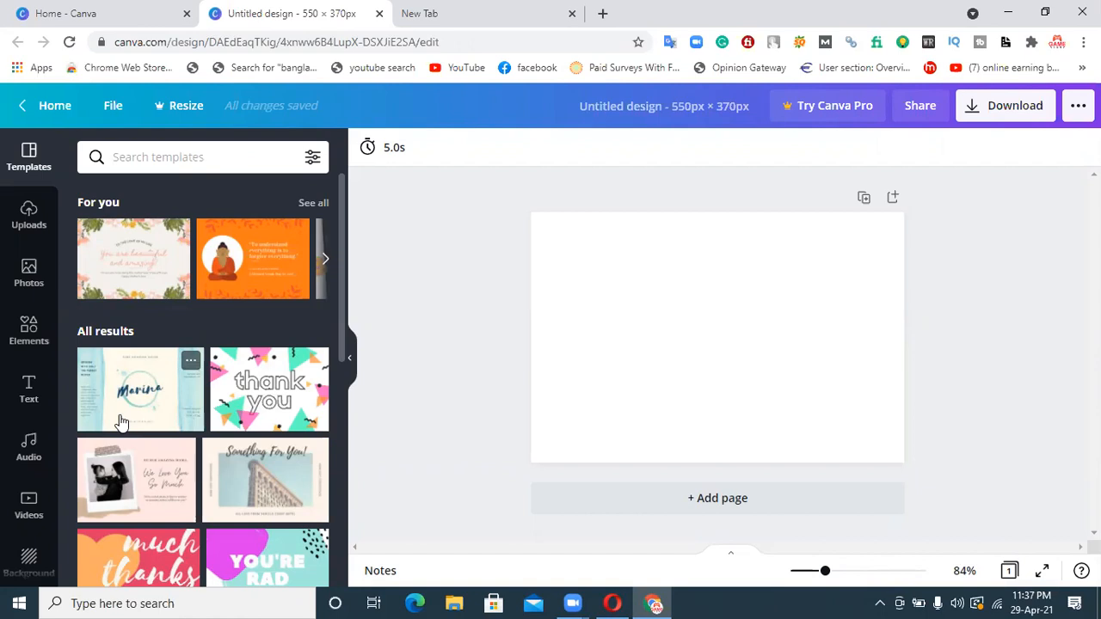
Add a single-image grid to the page and shrink its height to a thin band along the page's upper edge
click(33, 340)
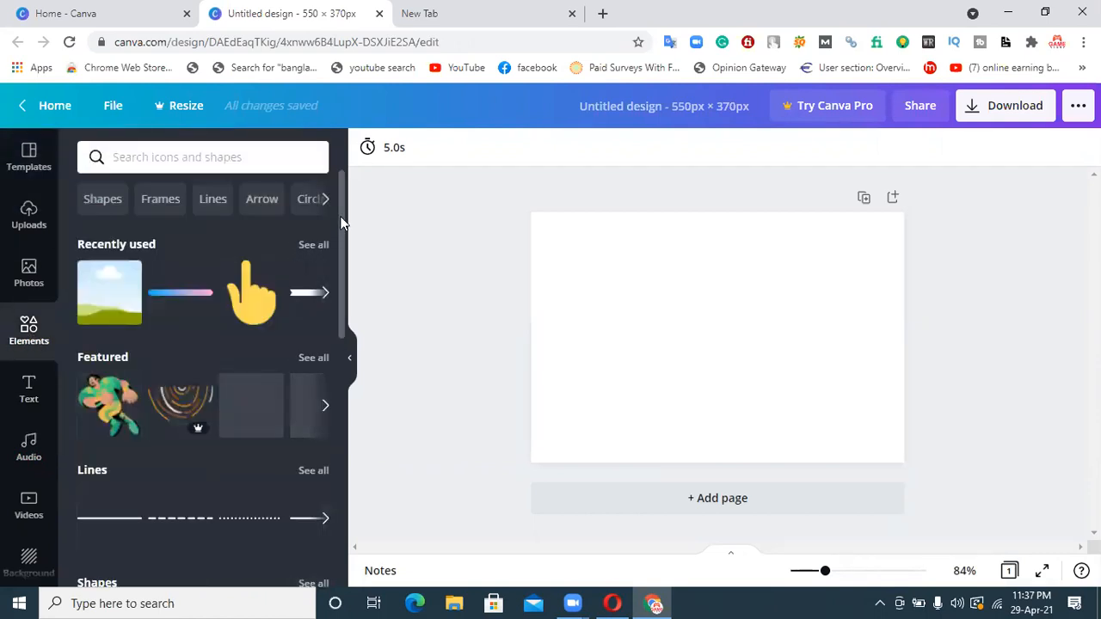
scroll(341, 223, down, 3)
scroll(310, 439, down, 3)
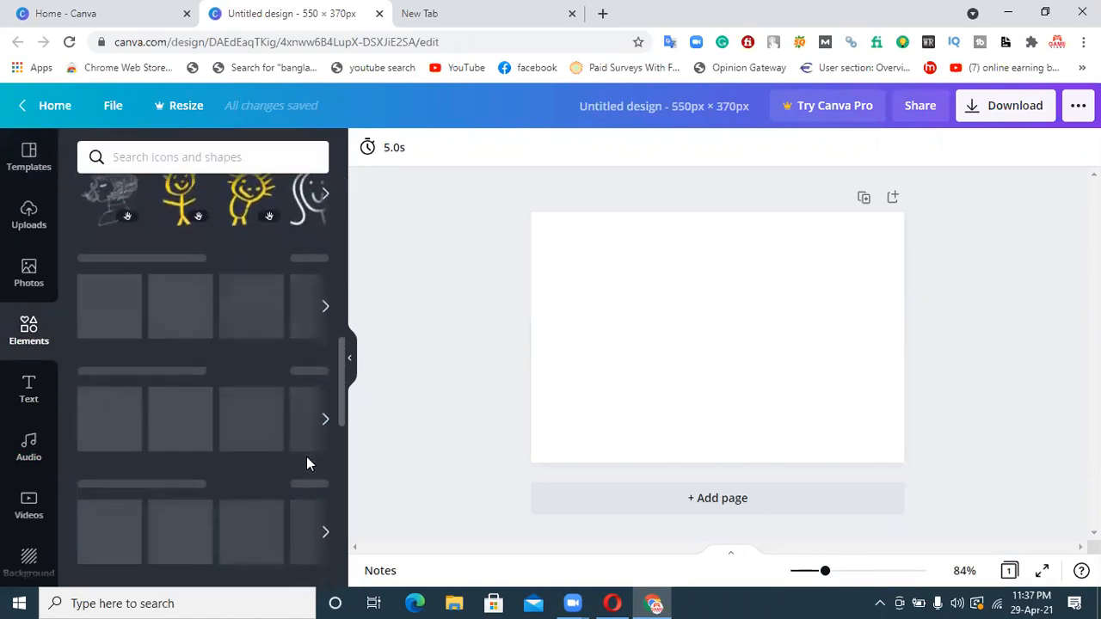
click(103, 430)
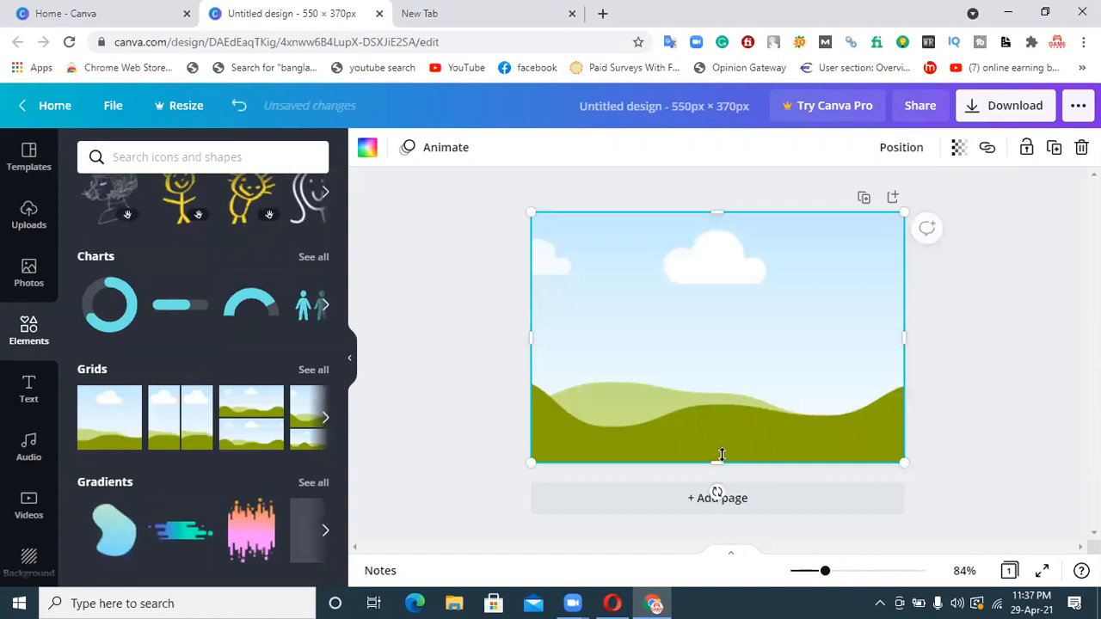
drag(717, 461, 713, 253)
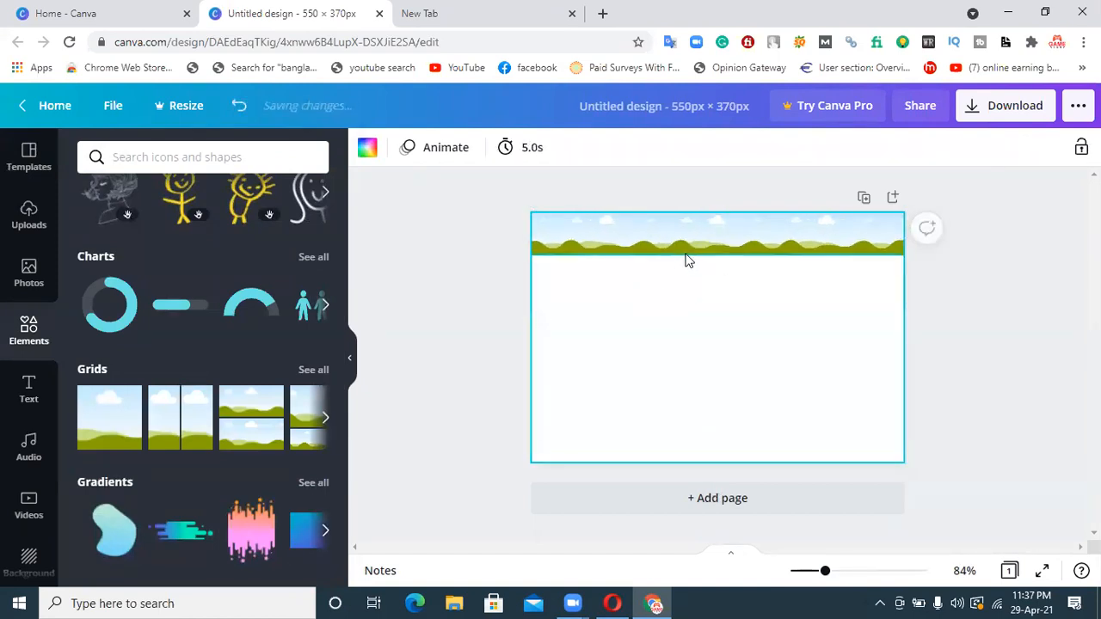
Fill the grid band with red
click(367, 155)
click(94, 445)
click(761, 378)
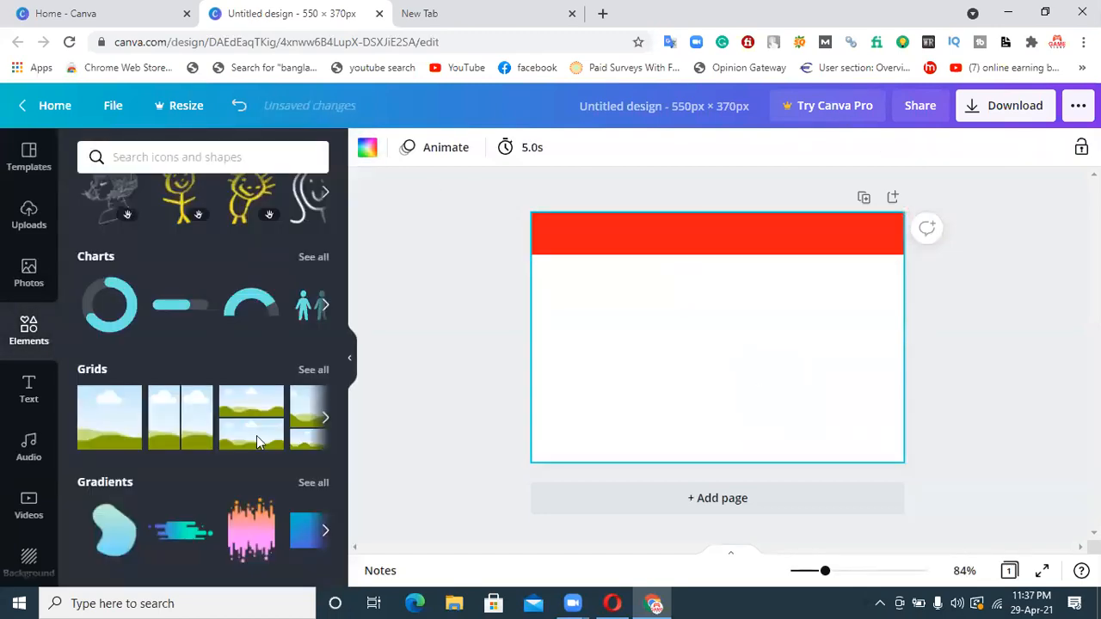
Add a heading to the page reading "Competitor Analysis"
click(30, 391)
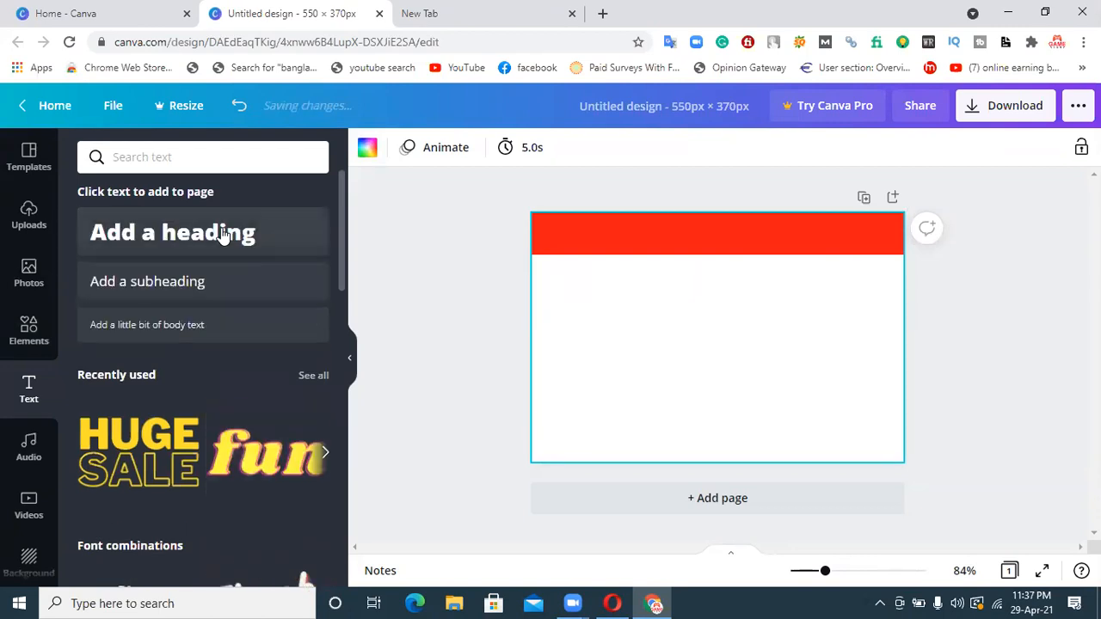
click(163, 240)
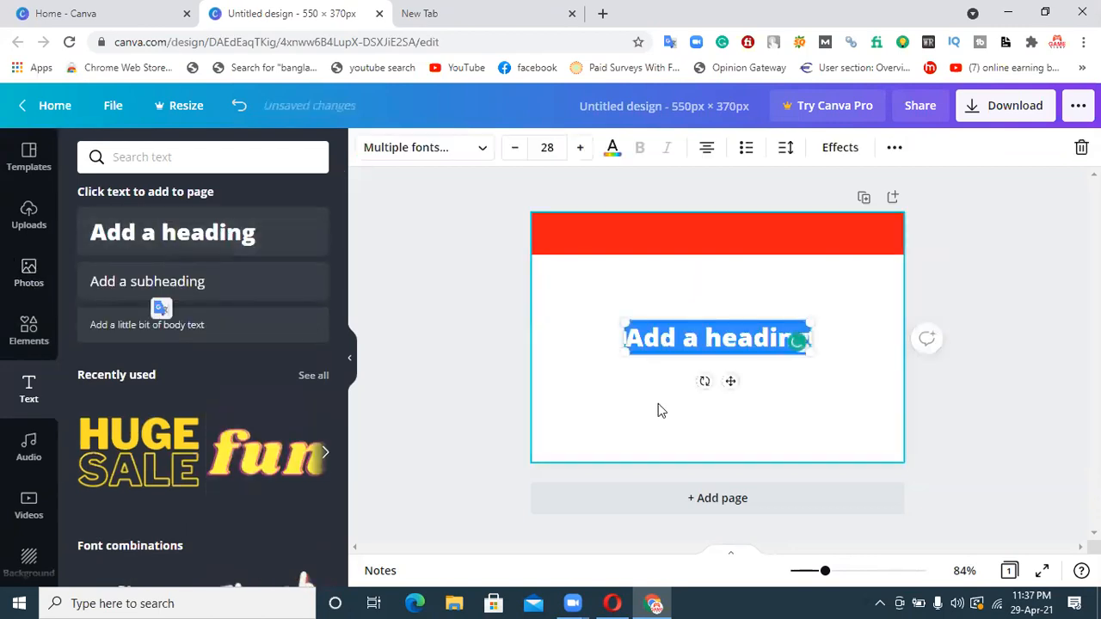
text(Co)
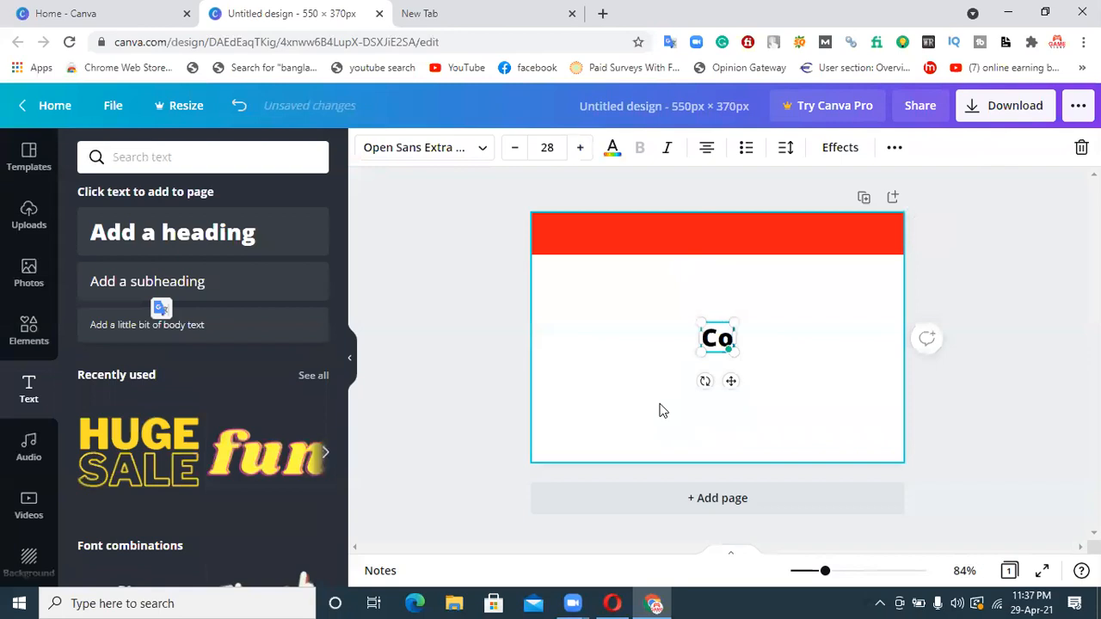
text(mpeti)
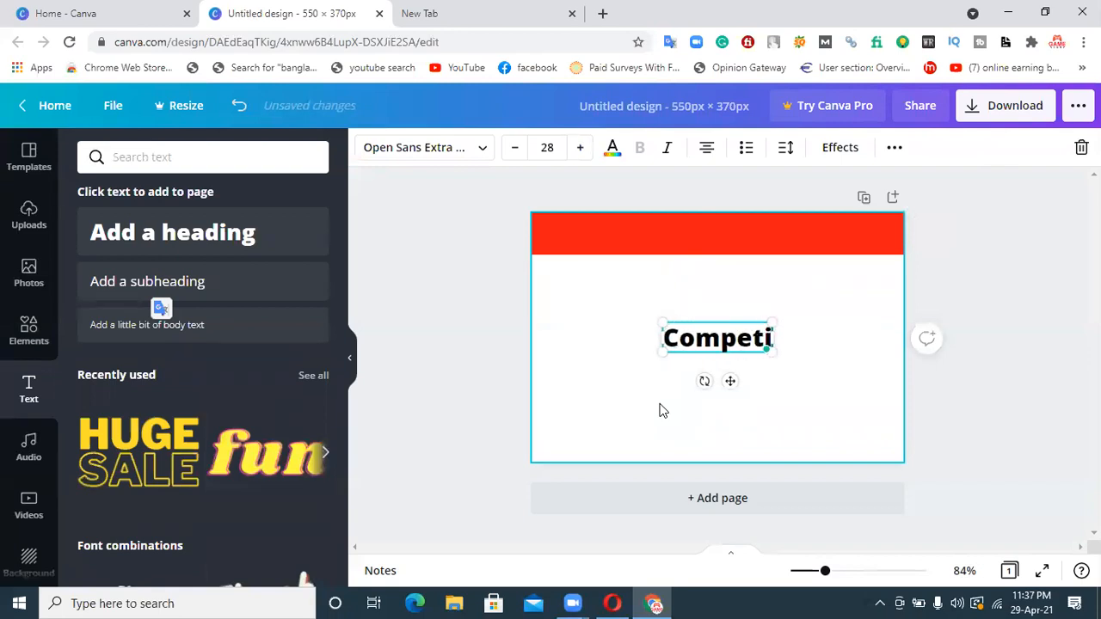
text(tor Analysis)
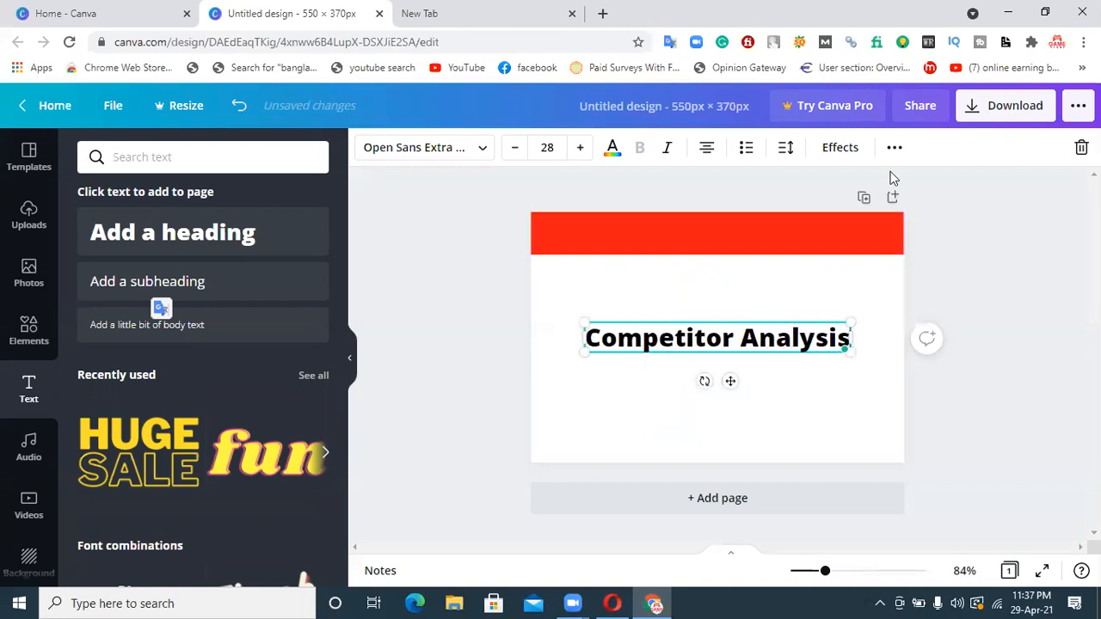
Move the "Competitor Analysis" heading onto the red band and format it in white Norwester
click(676, 396)
drag(659, 352, 658, 247)
click(443, 148)
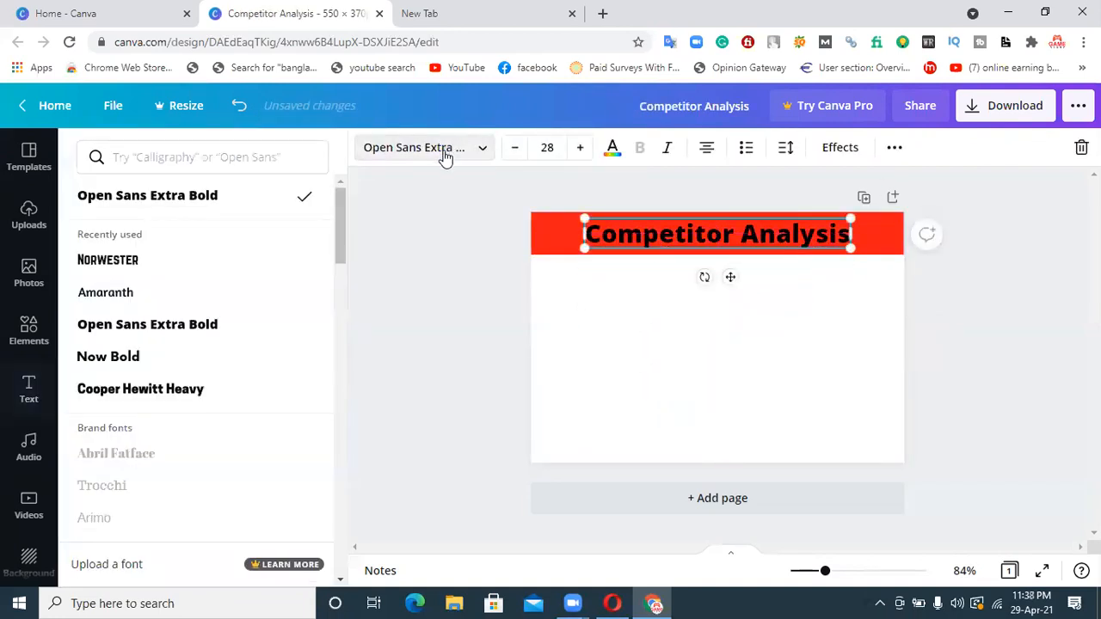
click(148, 273)
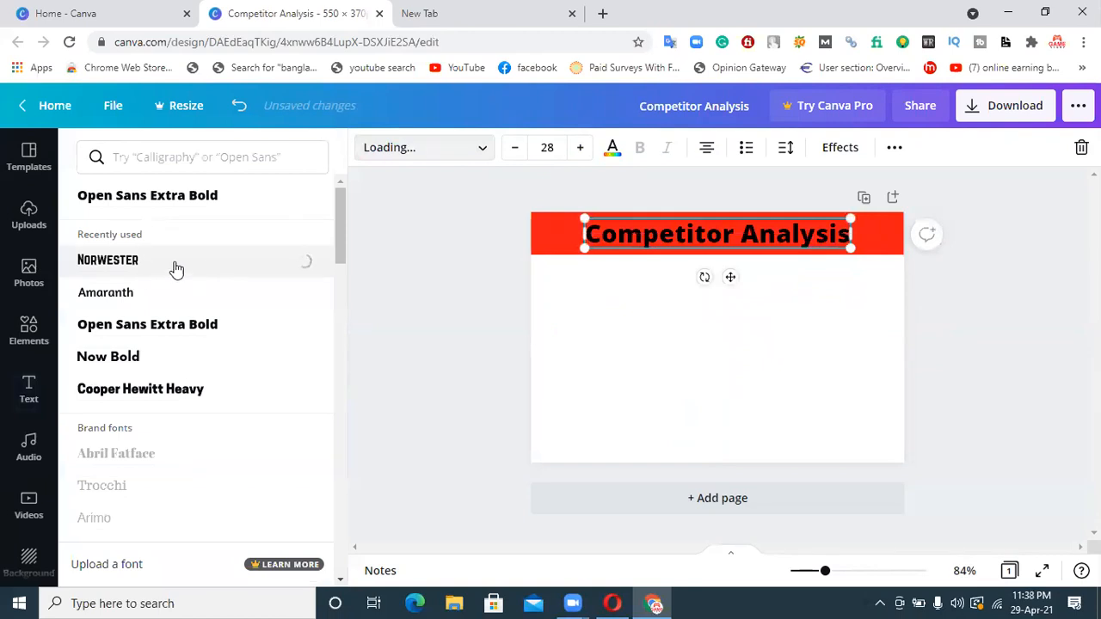
click(606, 148)
click(227, 234)
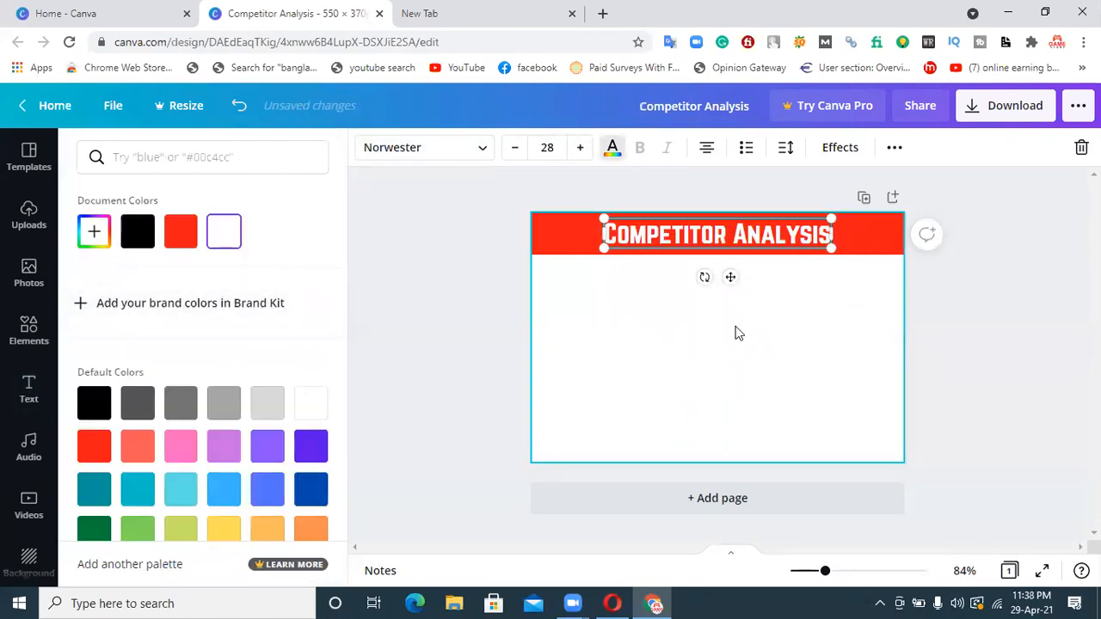
Enlarge the heading to a font size of about 44.6 so it spans the red band, and align it within the band
click(745, 247)
drag(602, 249, 525, 226)
drag(831, 218, 900, 212)
click(680, 332)
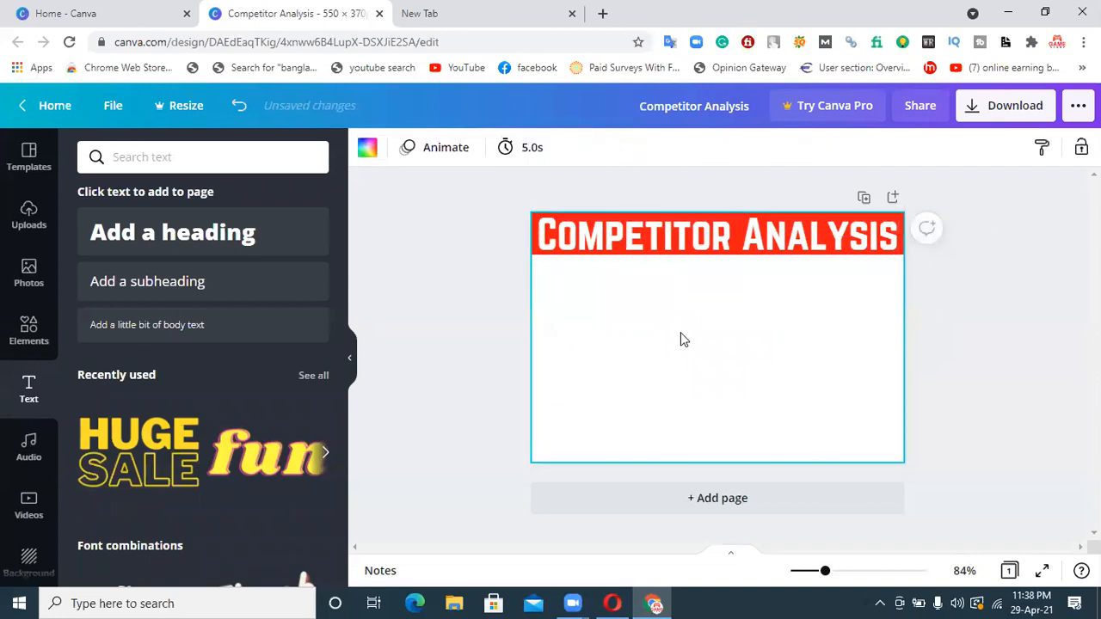
click(713, 239)
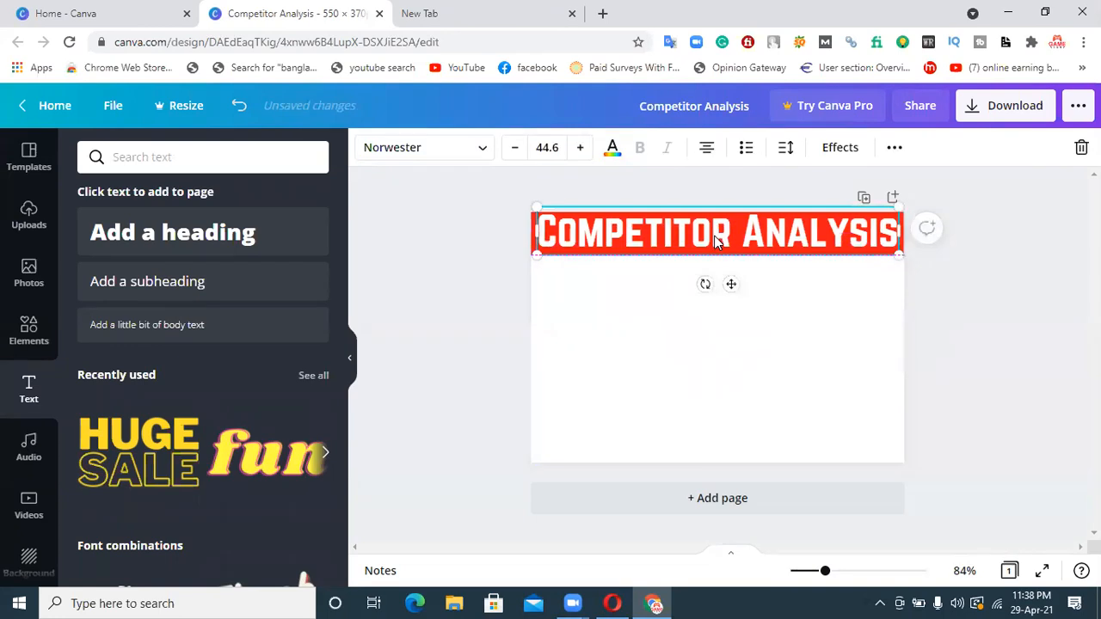
click(650, 375)
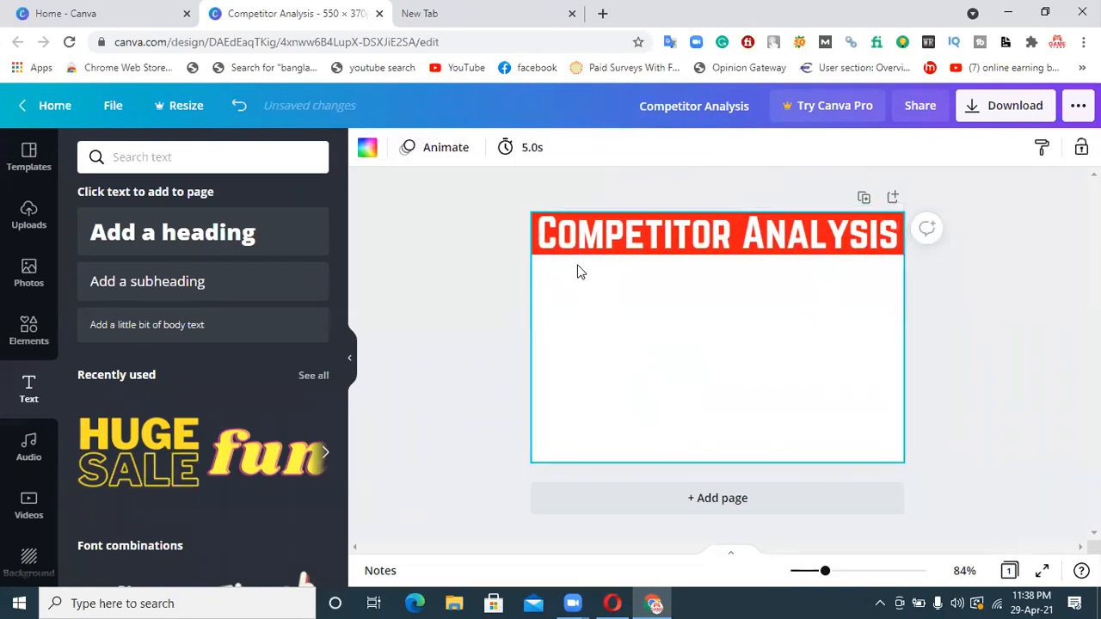
Duplicate the red band, place the copy just below, and make it thinner and shorter, flush with the page's right edge
click(532, 253)
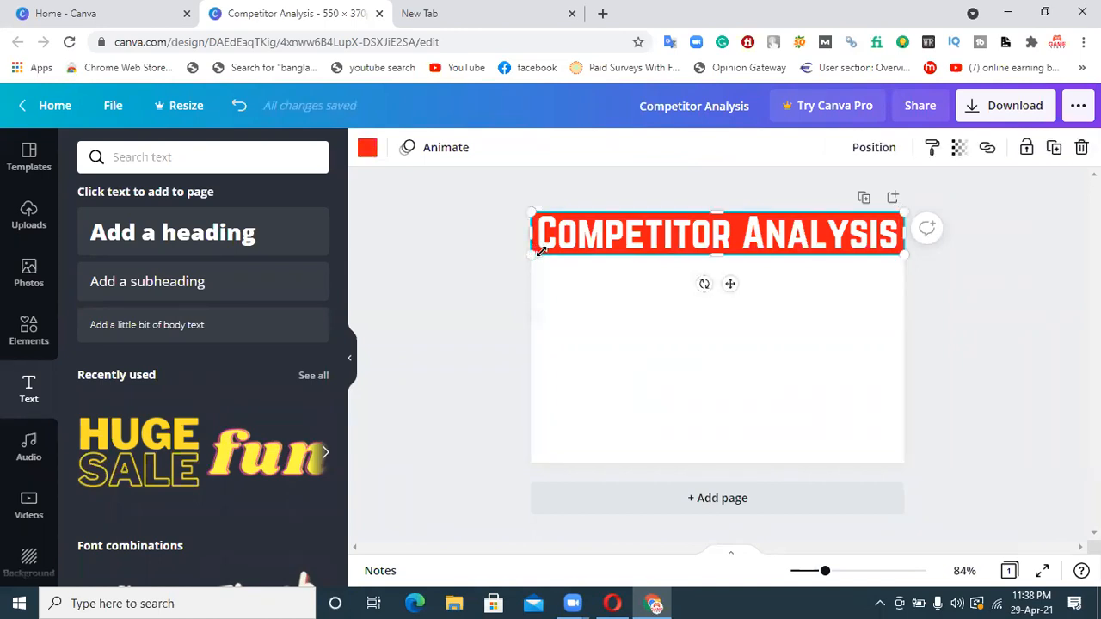
key(ctrl+d)
drag(693, 245, 679, 281)
drag(562, 288, 621, 279)
drag(768, 308, 762, 300)
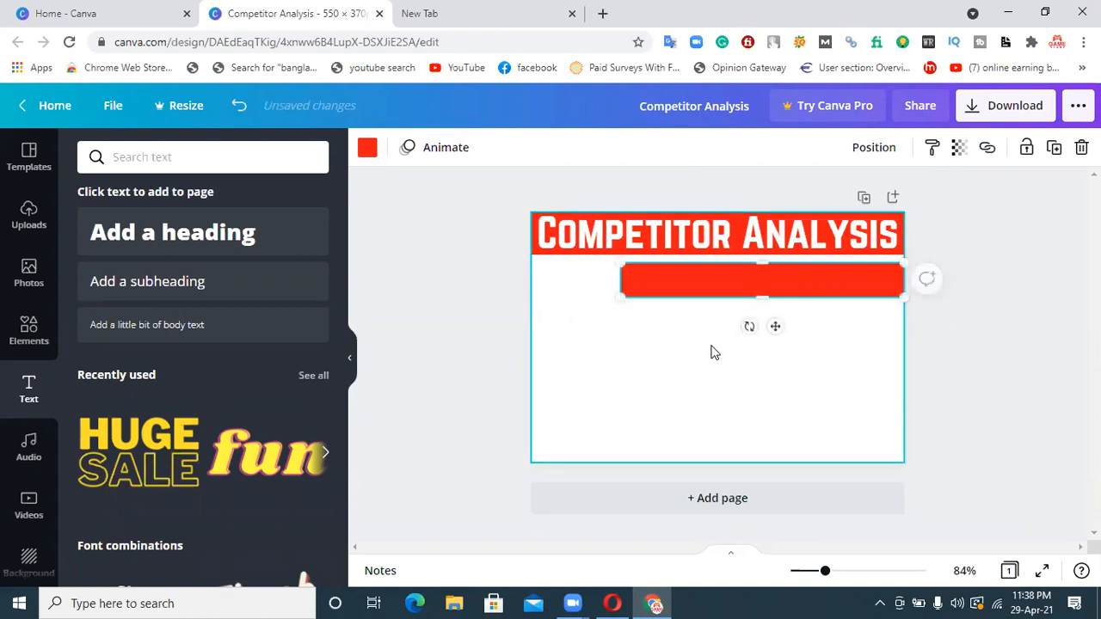
click(712, 353)
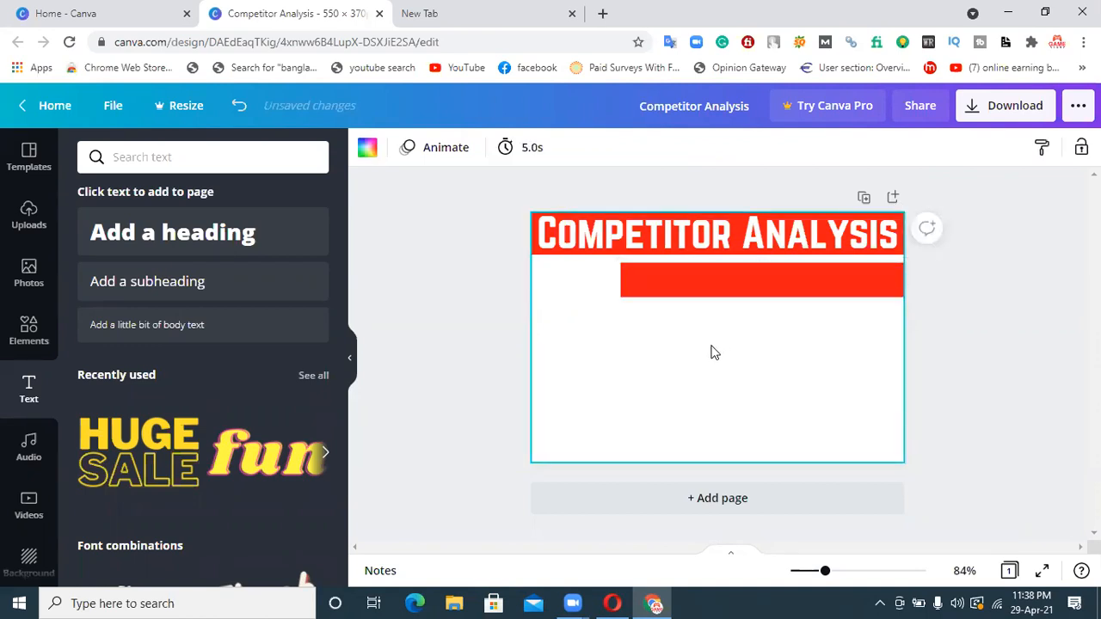
click(688, 292)
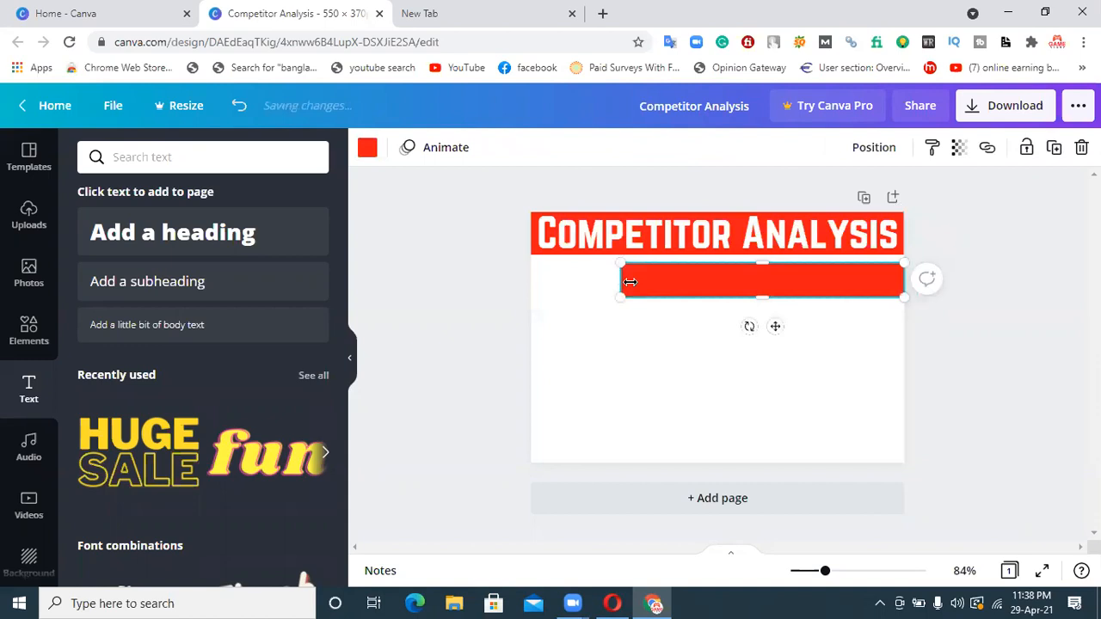
drag(630, 282, 636, 282)
click(627, 354)
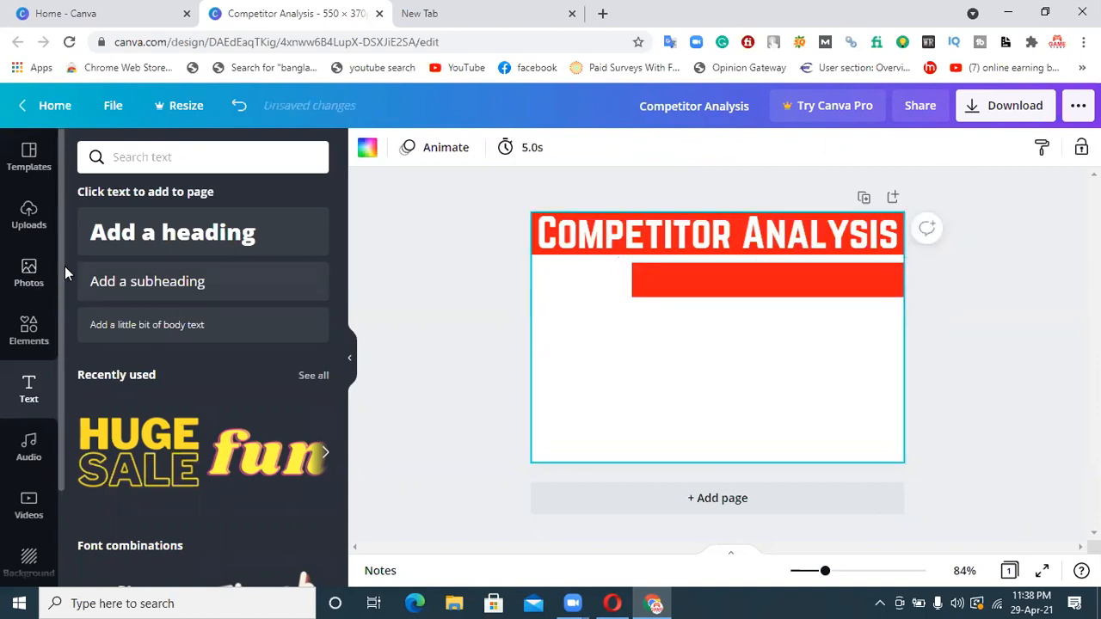
Add a second heading reading "Competitor Analysis" in the empty area below the two bands and set its font to Norwester
click(160, 242)
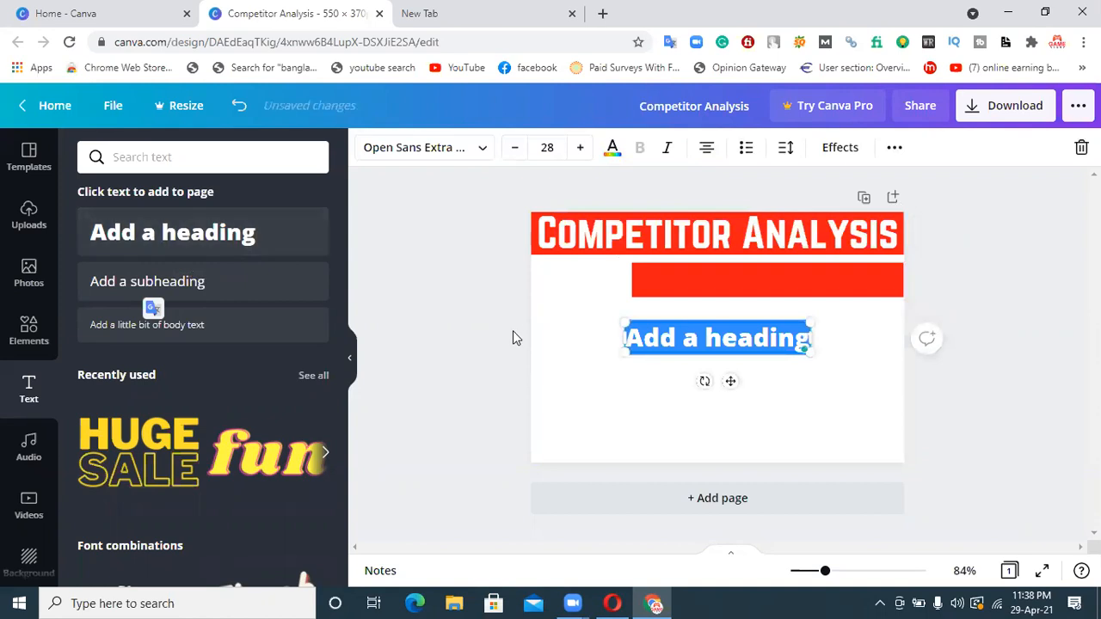
text(Com)
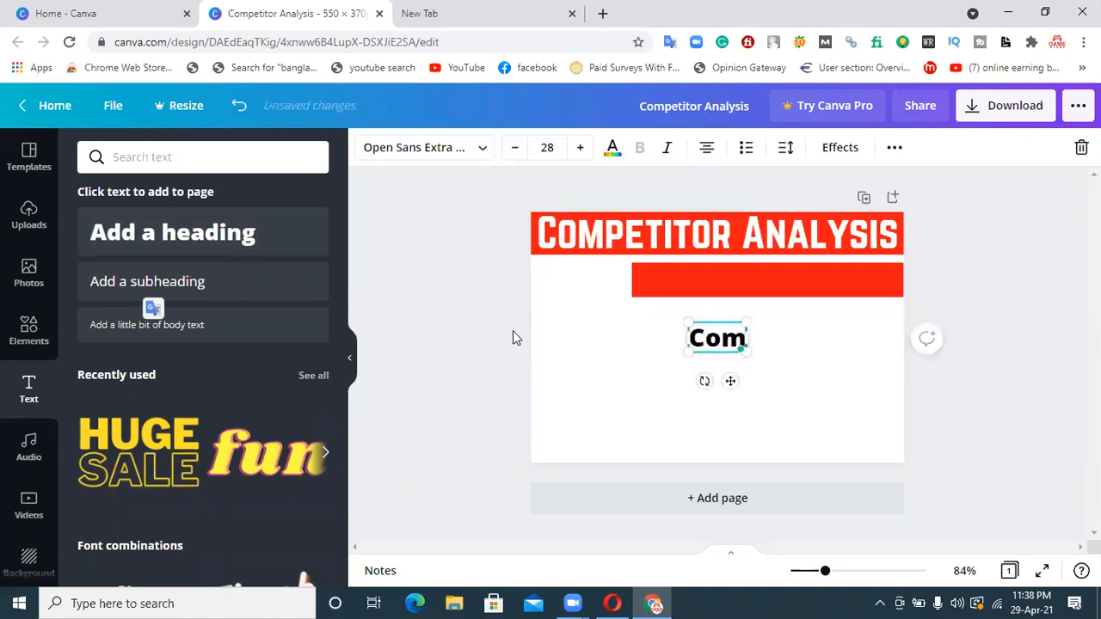
text(petito)
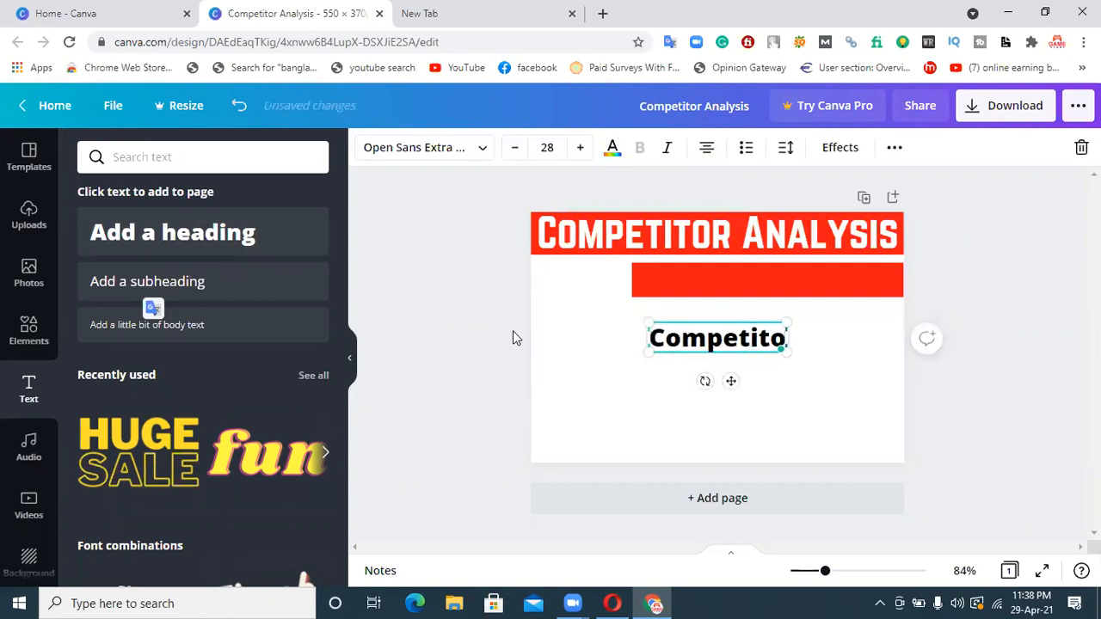
text(r An)
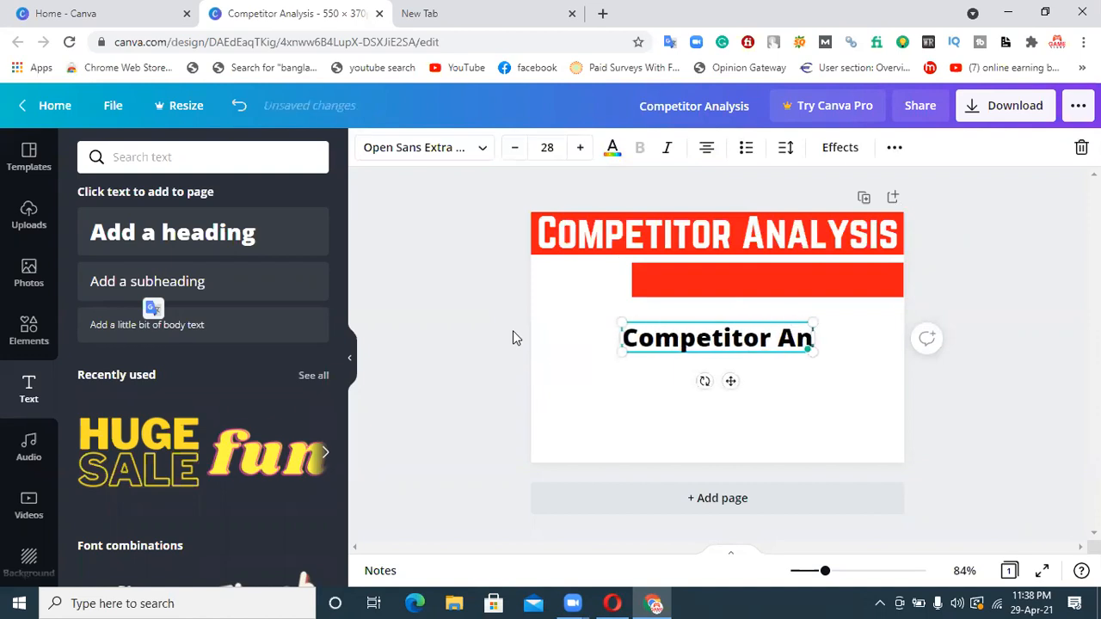
text(alysis)
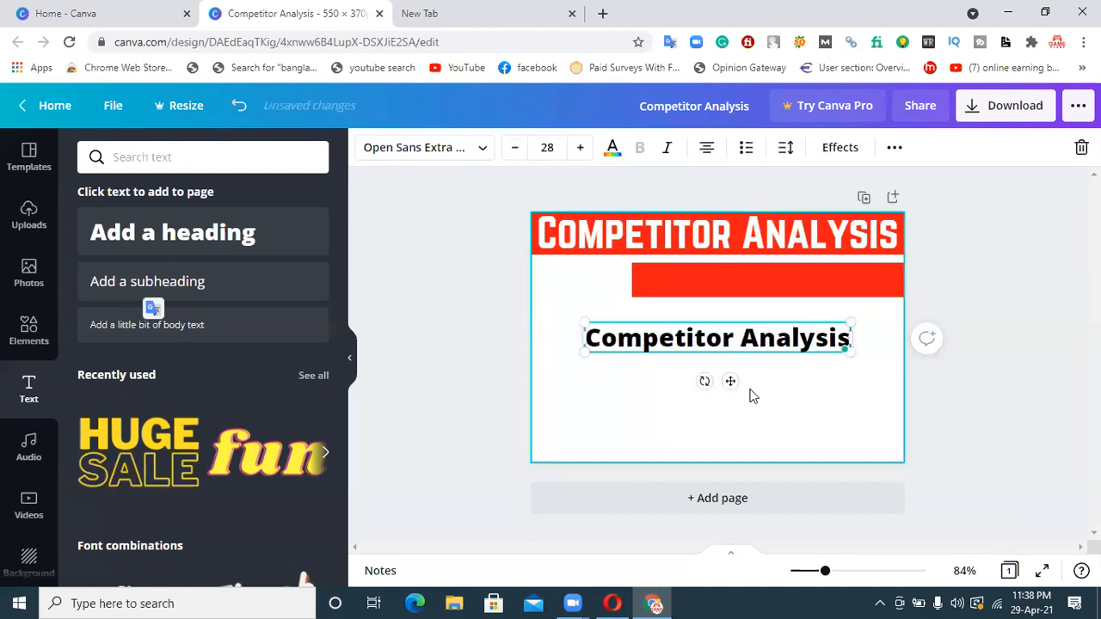
click(688, 422)
click(662, 348)
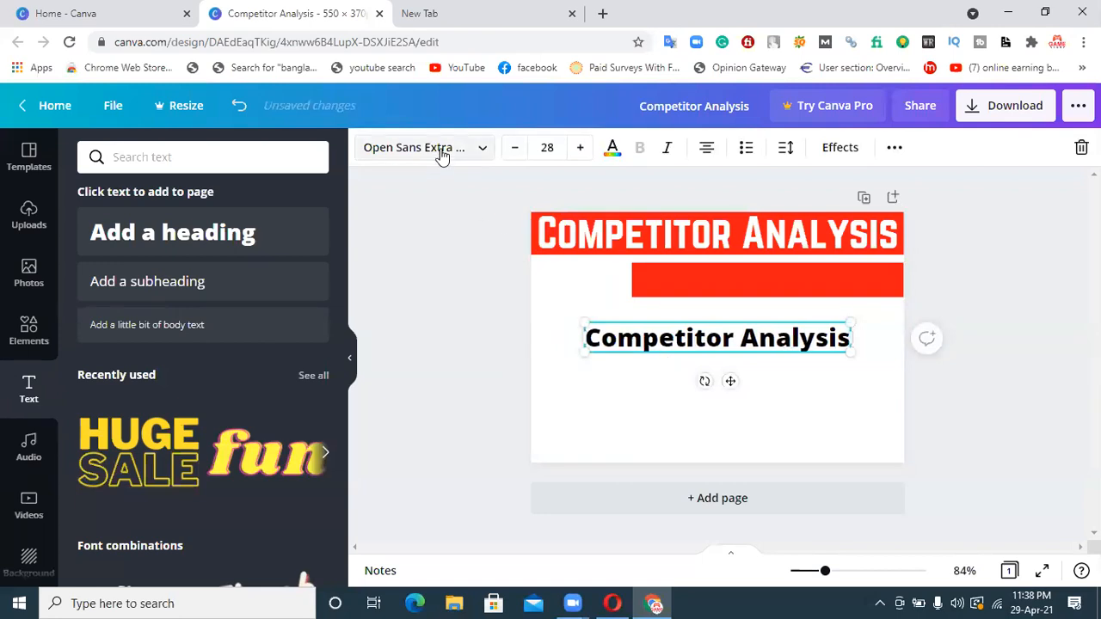
click(413, 147)
click(132, 206)
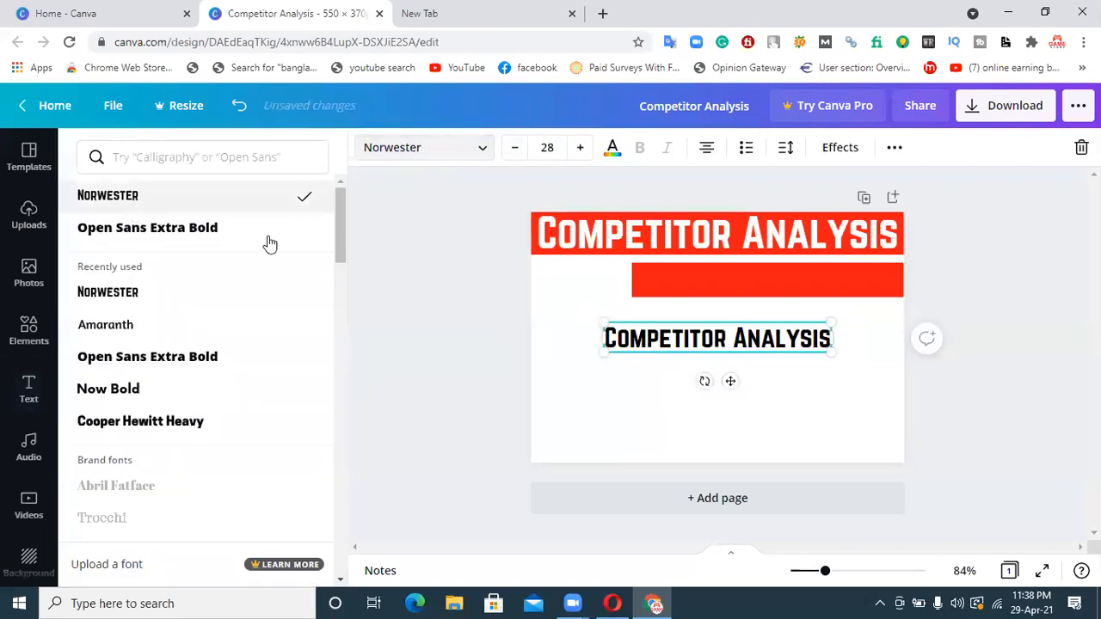
click(700, 423)
Recolor the shorter second band from the default palette in dark blue (#004AAD)
click(704, 288)
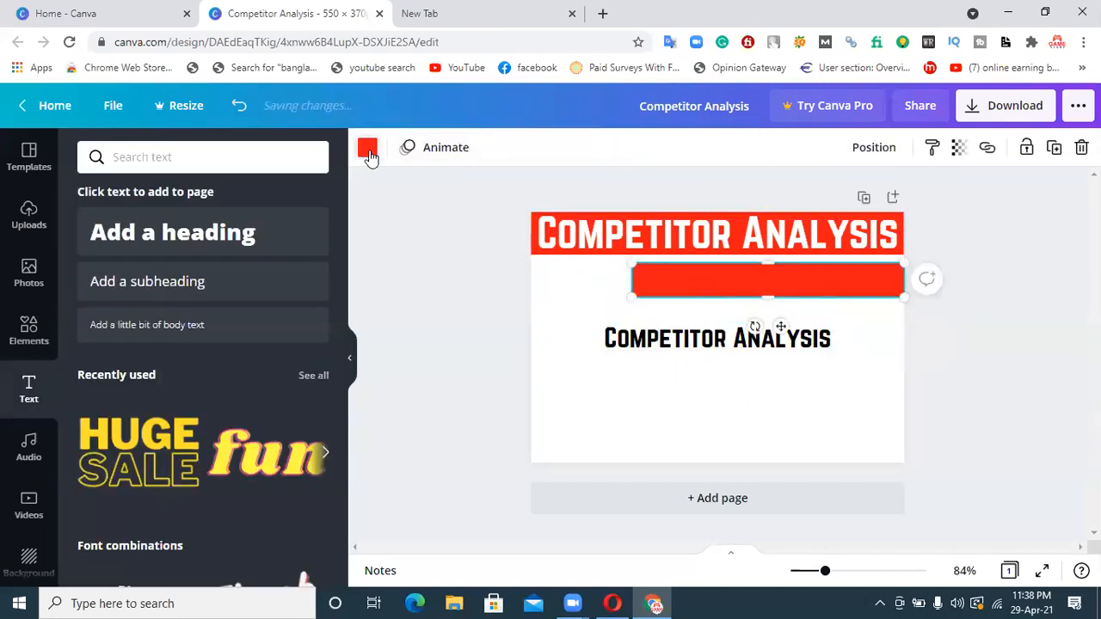
click(368, 150)
click(312, 490)
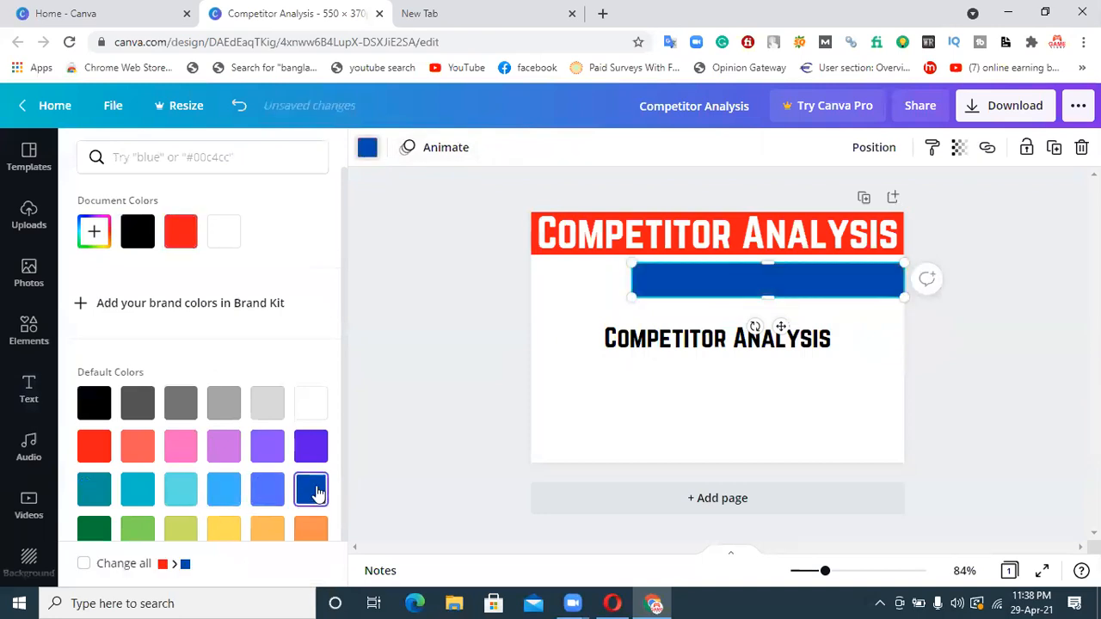
click(662, 439)
Move the second "Competitor Analysis" heading onto the blue band and make its text white
drag(691, 359, 726, 288)
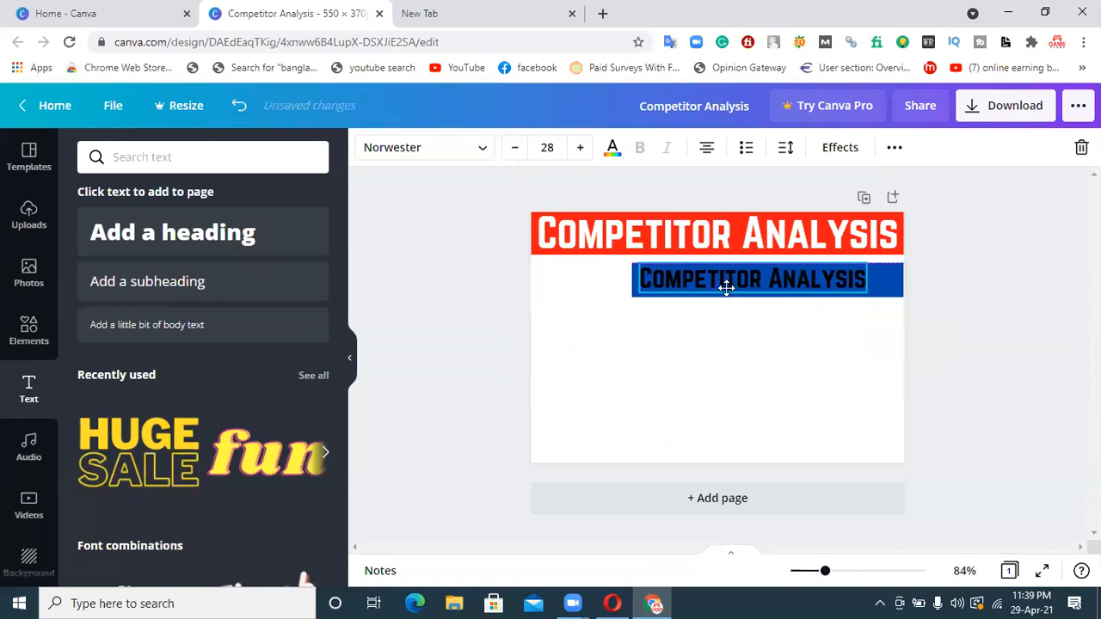
click(613, 149)
click(268, 234)
click(565, 361)
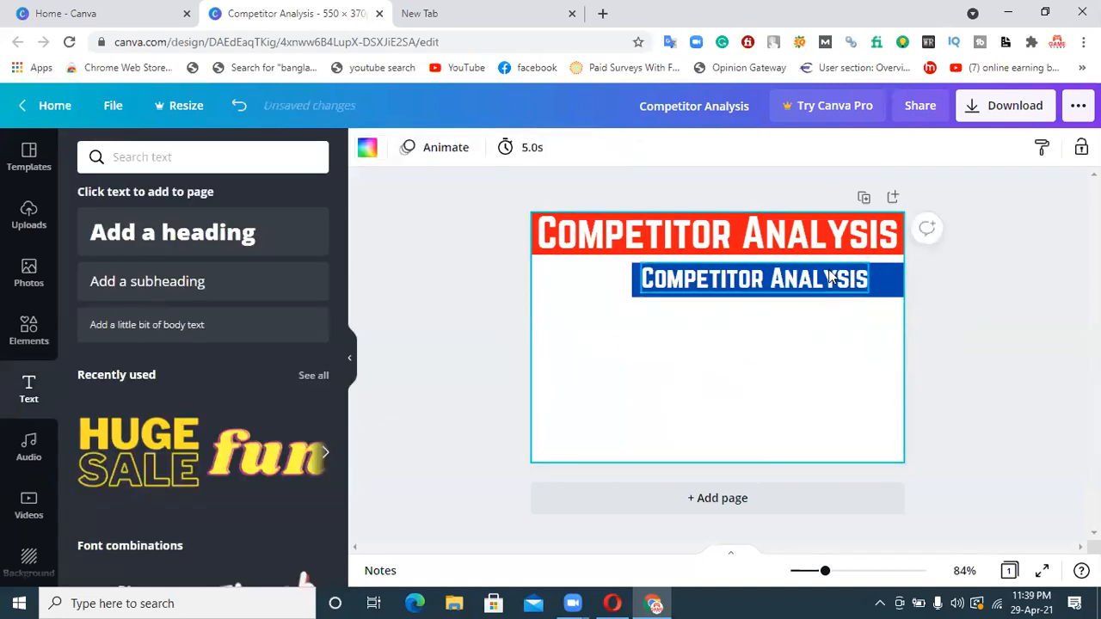
Enlarge the heading on the blue band to a font size of about 32.2 so it spans the band, and nudge it into alignment
drag(833, 282, 862, 282)
drag(671, 292, 634, 292)
click(609, 378)
click(714, 282)
key(Up)
key(Up)
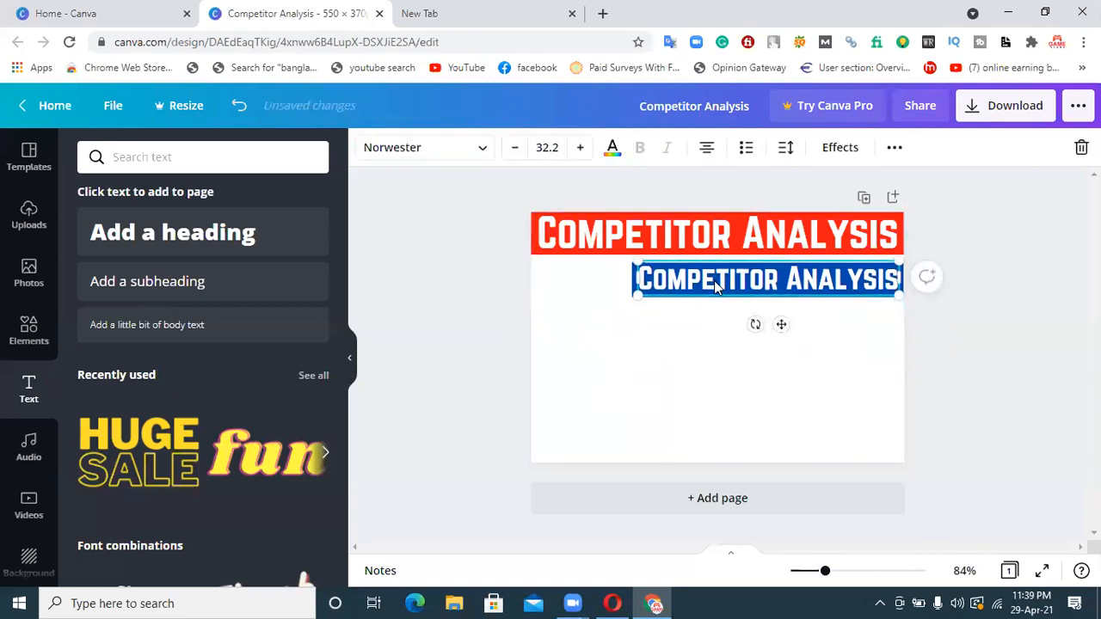
click(681, 389)
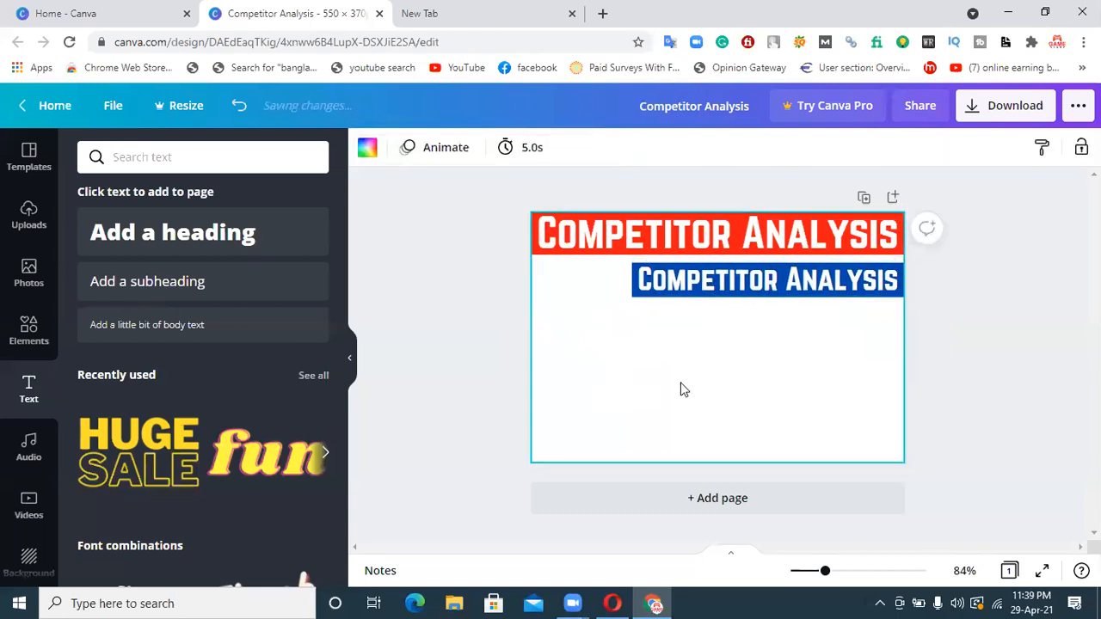
click(687, 287)
key(Right)
click(646, 341)
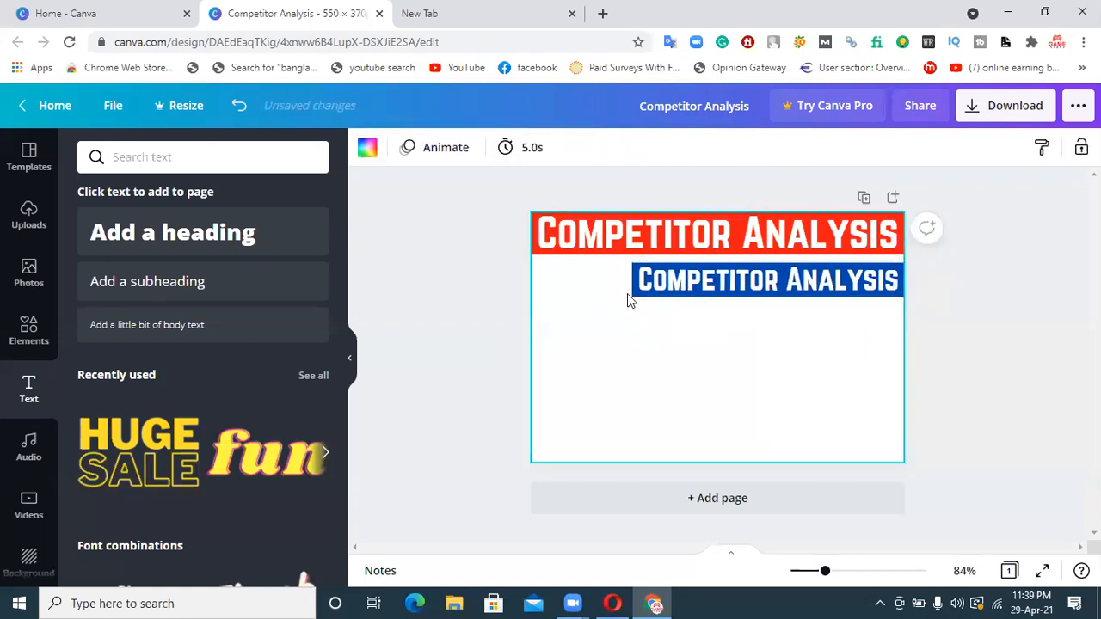
Duplicate the blue band directly below itself and add a heading reading "Marketing Strategy" under the copy
click(632, 296)
drag(632, 295, 678, 319)
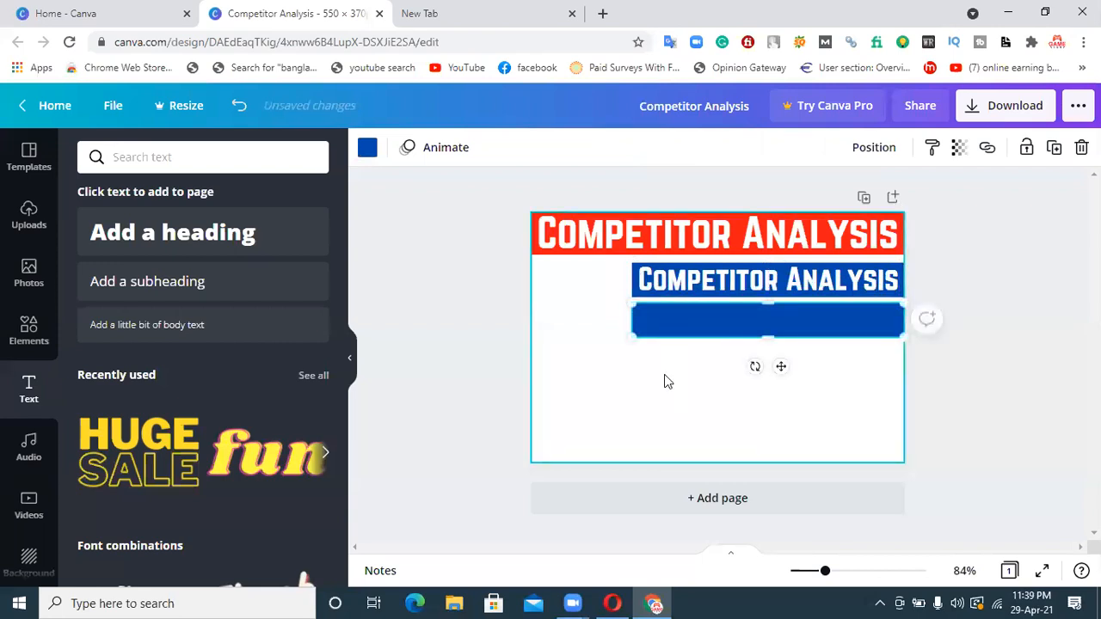
click(205, 239)
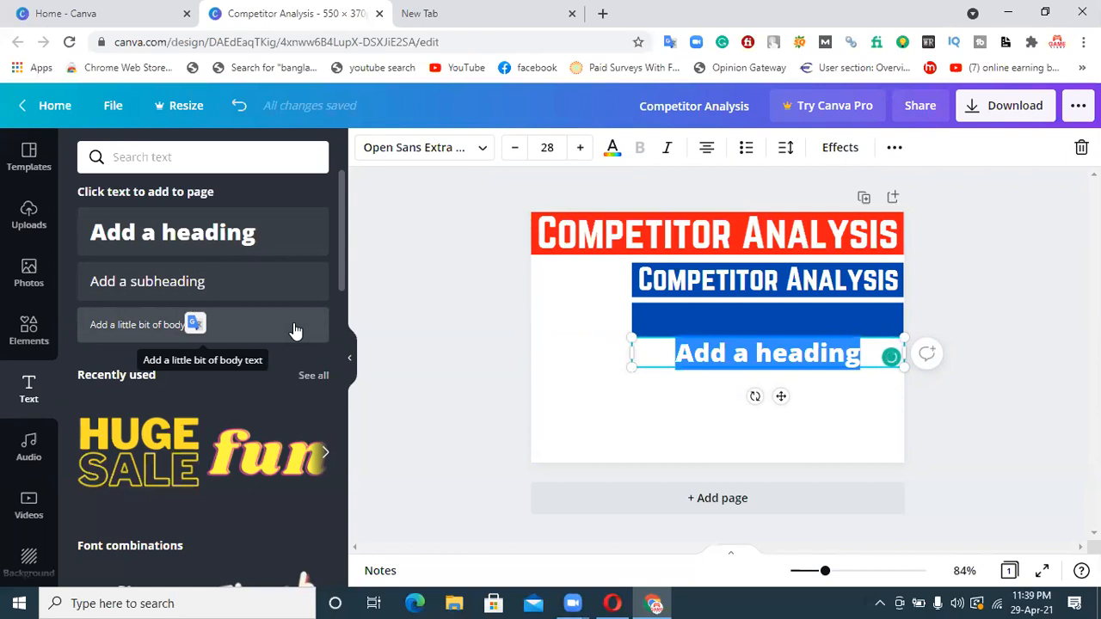
text(Marketing)
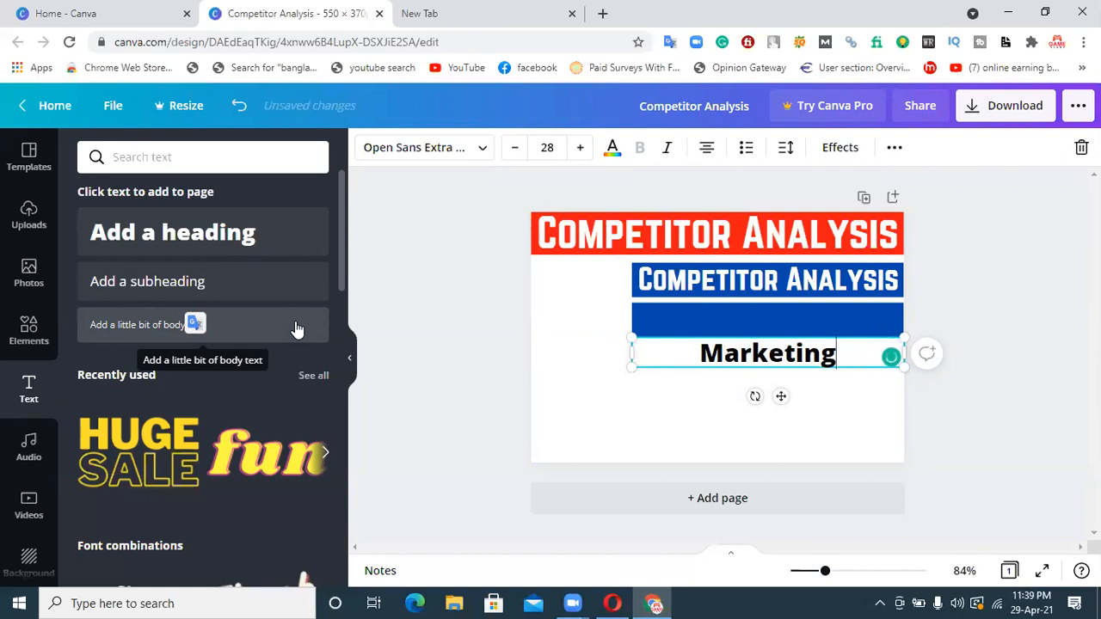
text( St)
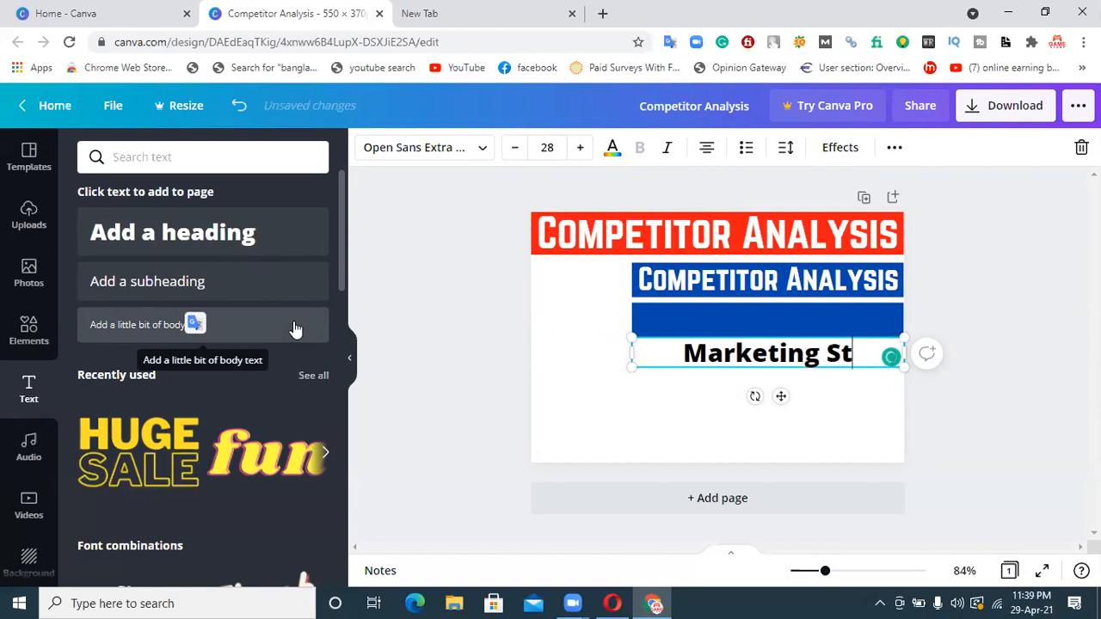
text(rategy)
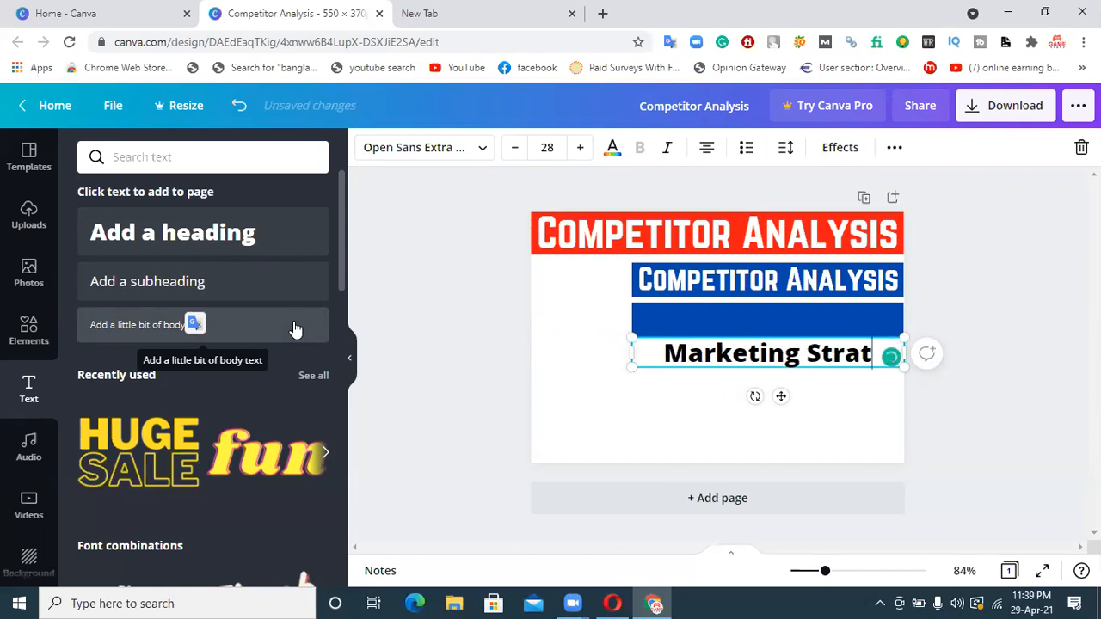
click(679, 394)
Set the font of the "Marketing Strategy" heading to Norwester
click(683, 354)
click(416, 147)
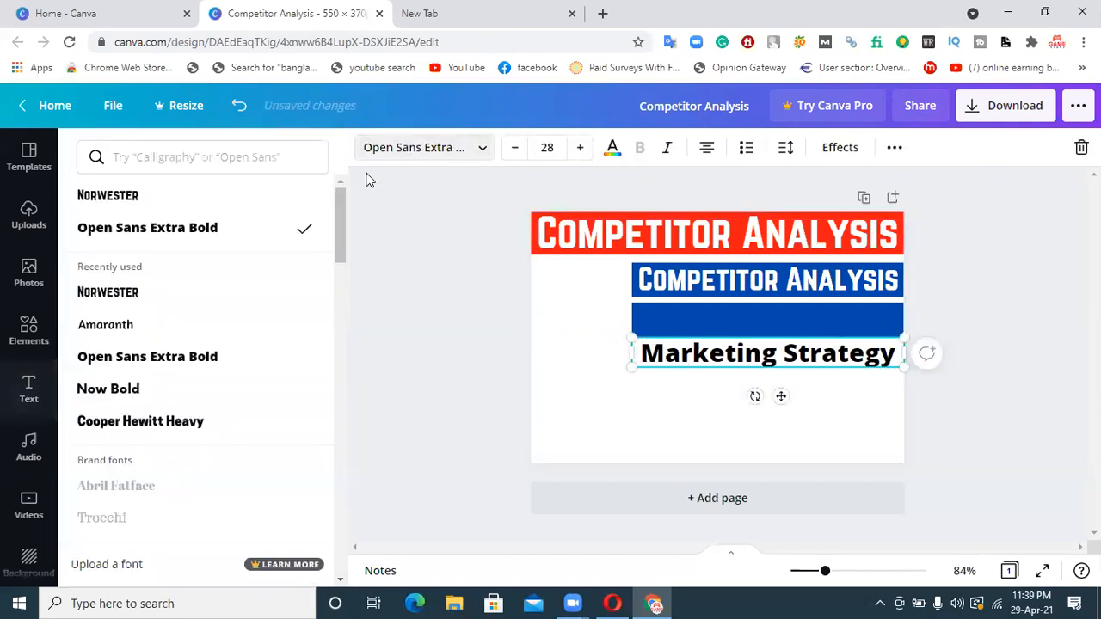
click(179, 205)
Recolor the lower blue band with a custom bright yellow, about #FFFC00
click(696, 313)
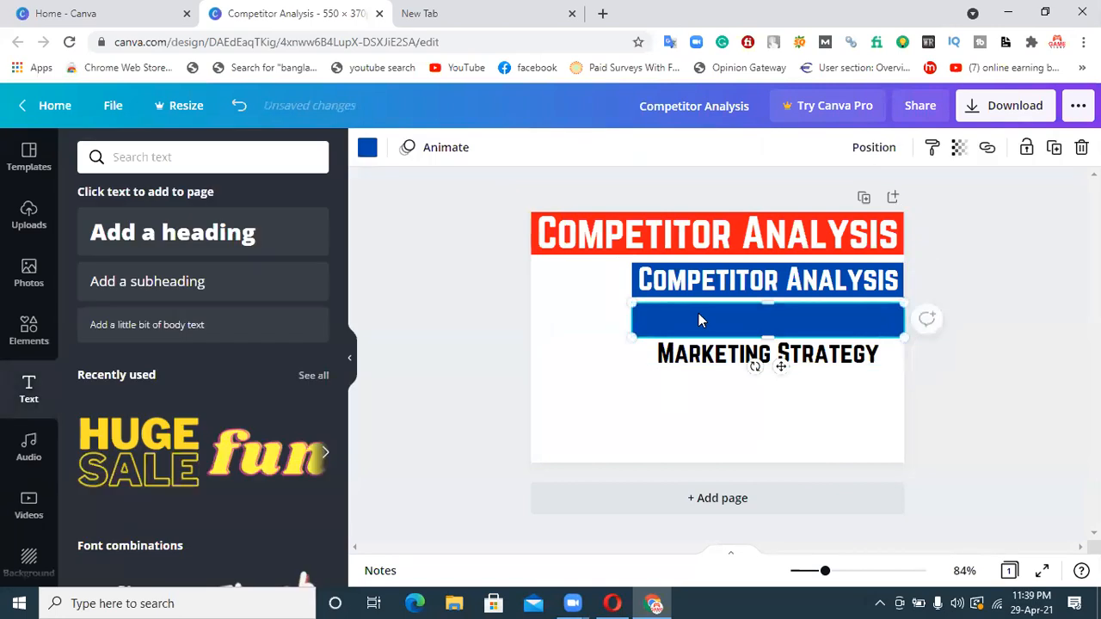
click(365, 149)
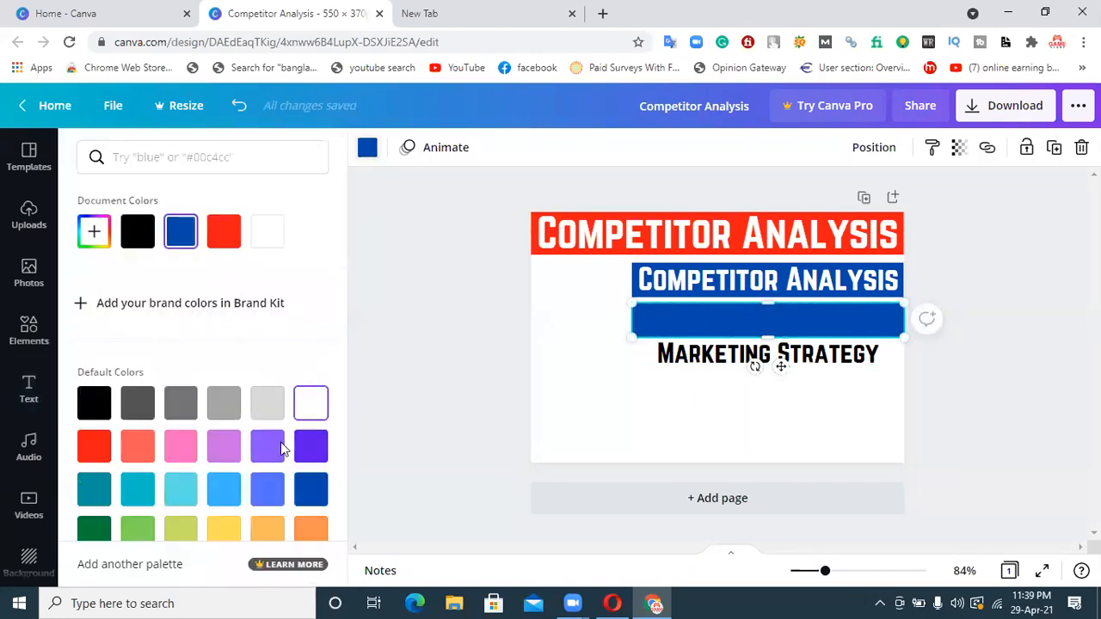
click(94, 231)
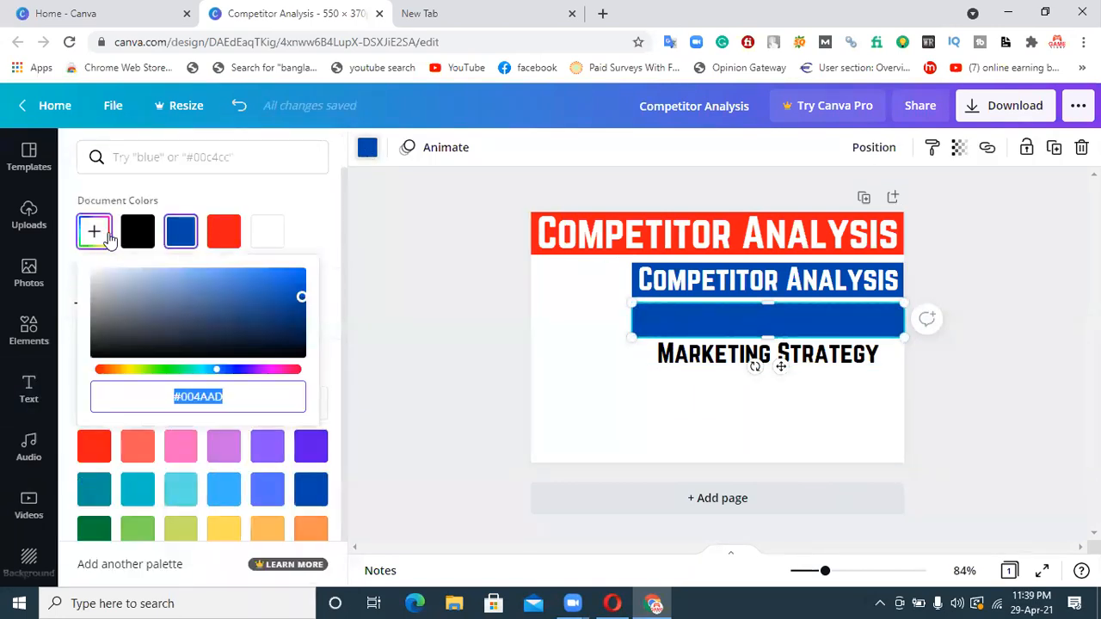
drag(180, 372, 134, 371)
drag(301, 297, 310, 263)
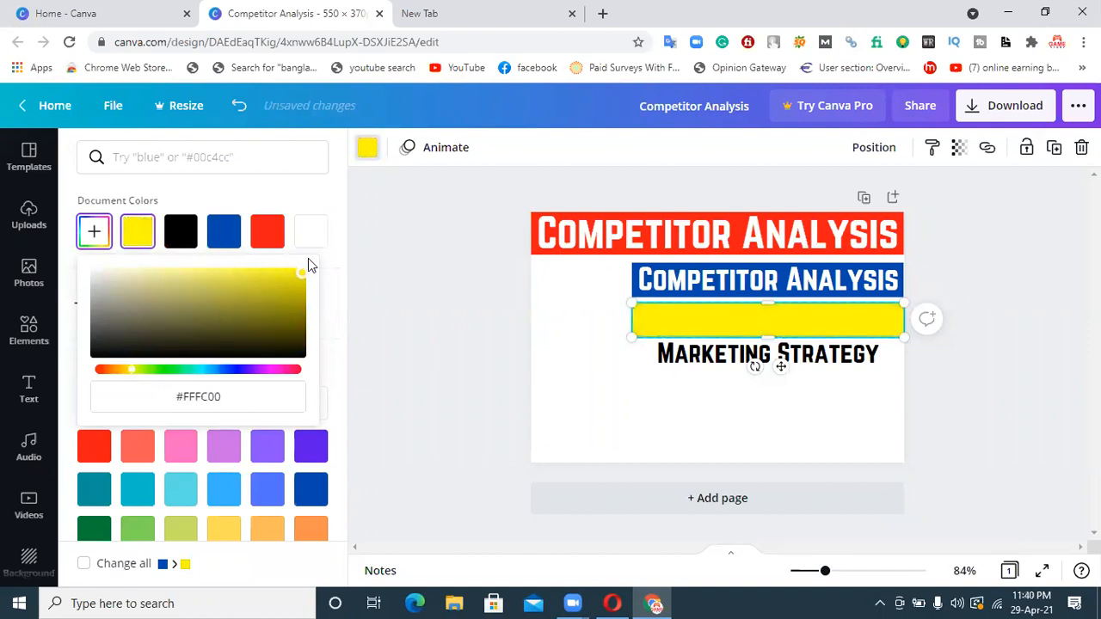
click(711, 392)
Move the "Marketing Strategy" heading onto the yellow band, centered horizontally on it
drag(725, 364, 720, 323)
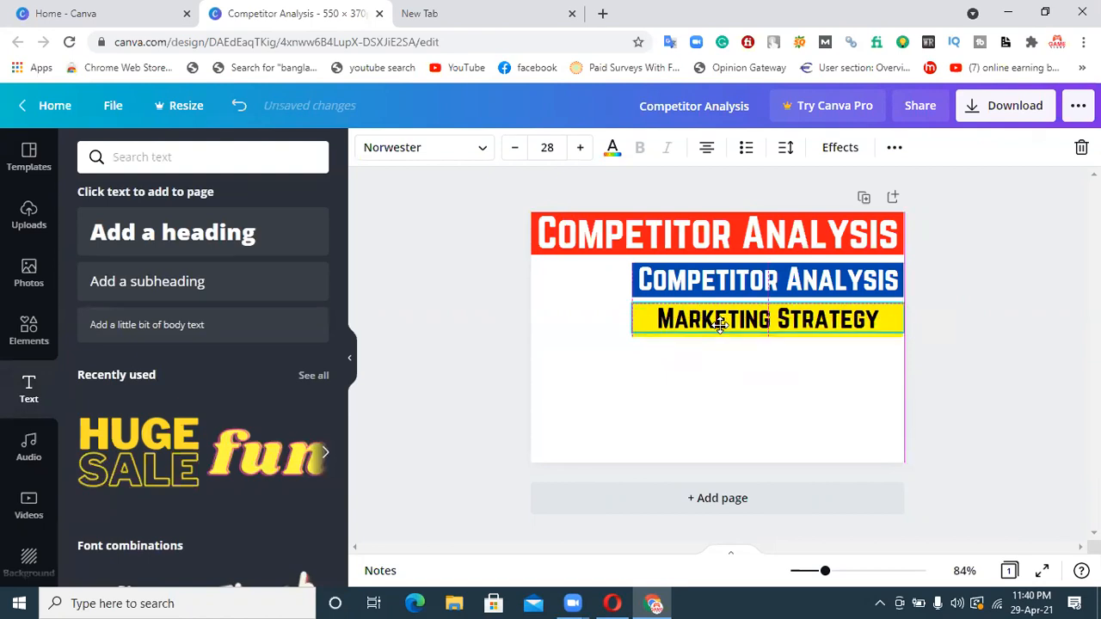
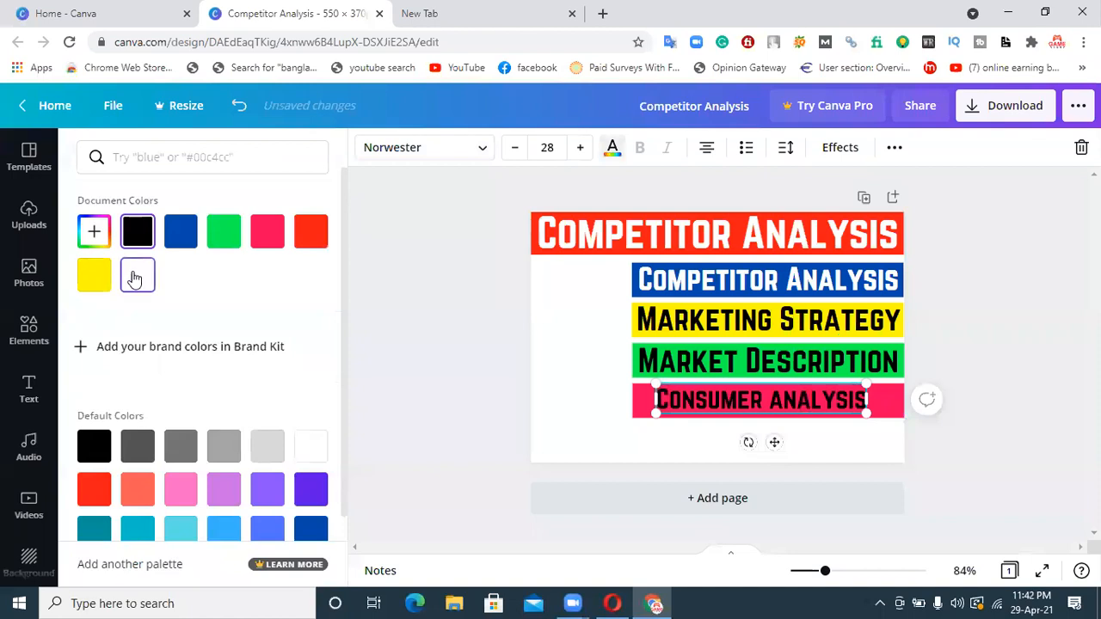
Color the "Consumer Analysis" heading white and enlarge it to about size 34.7 so it spans the pink band
click(449, 414)
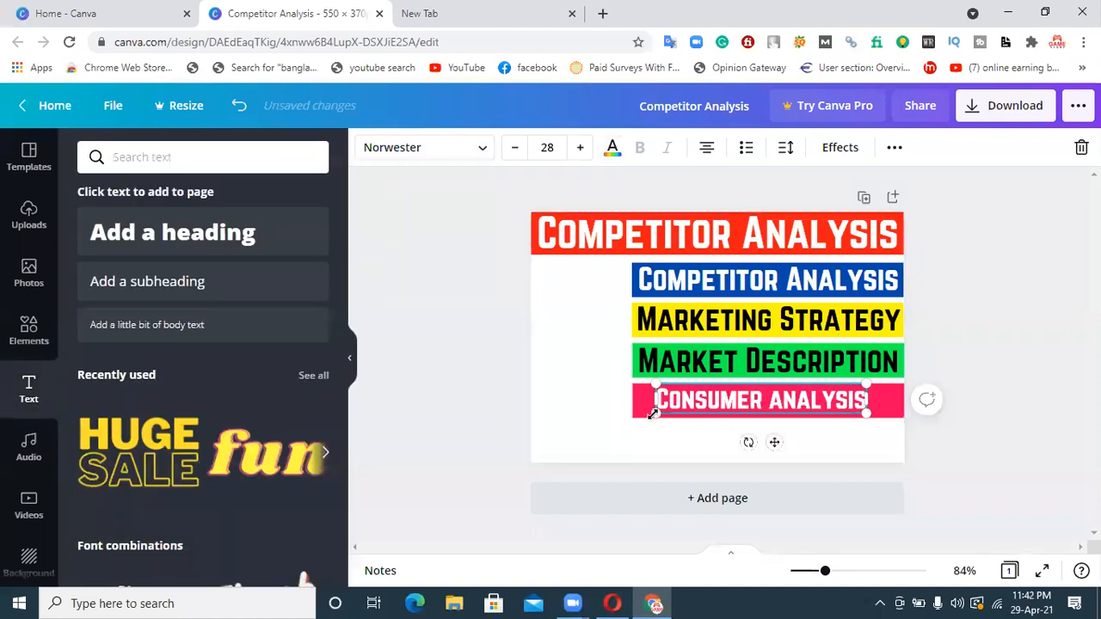
mouse_move(656, 413)
mouse_down()
mouse_move(638, 415)
mouse_move(662, 416)
mouse_up()
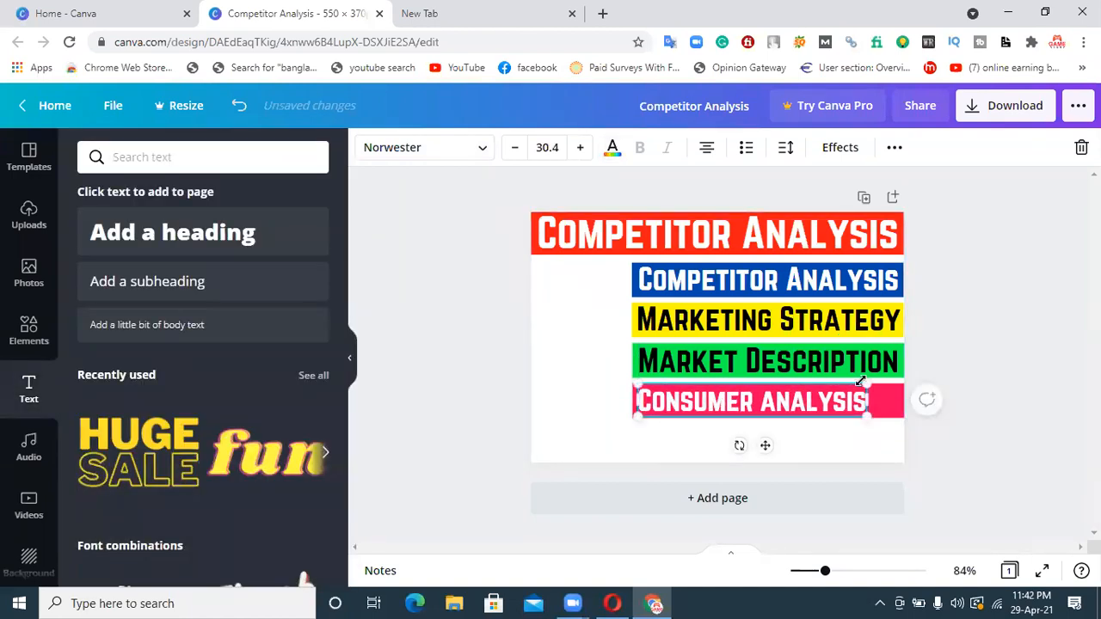
drag(866, 384, 899, 382)
click(694, 448)
click(712, 411)
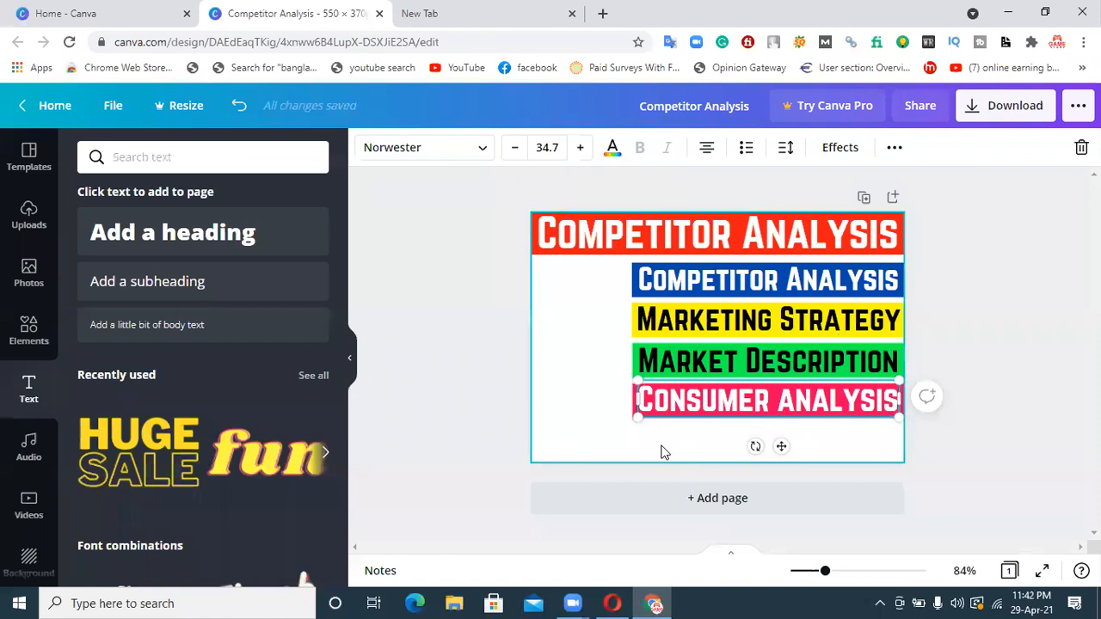
click(662, 452)
click(703, 400)
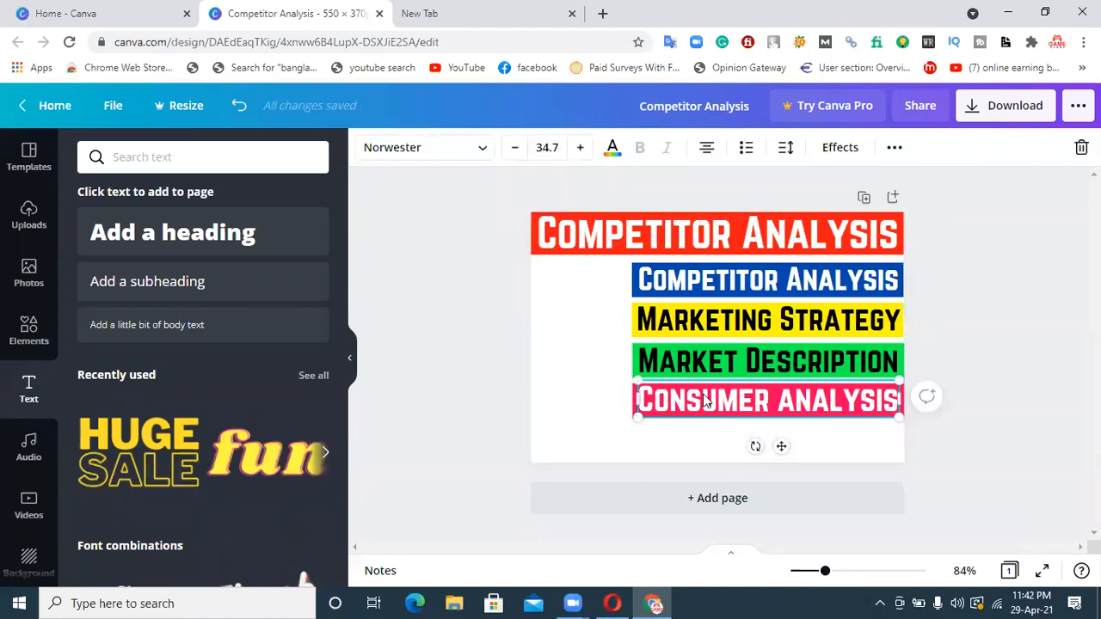
click(626, 456)
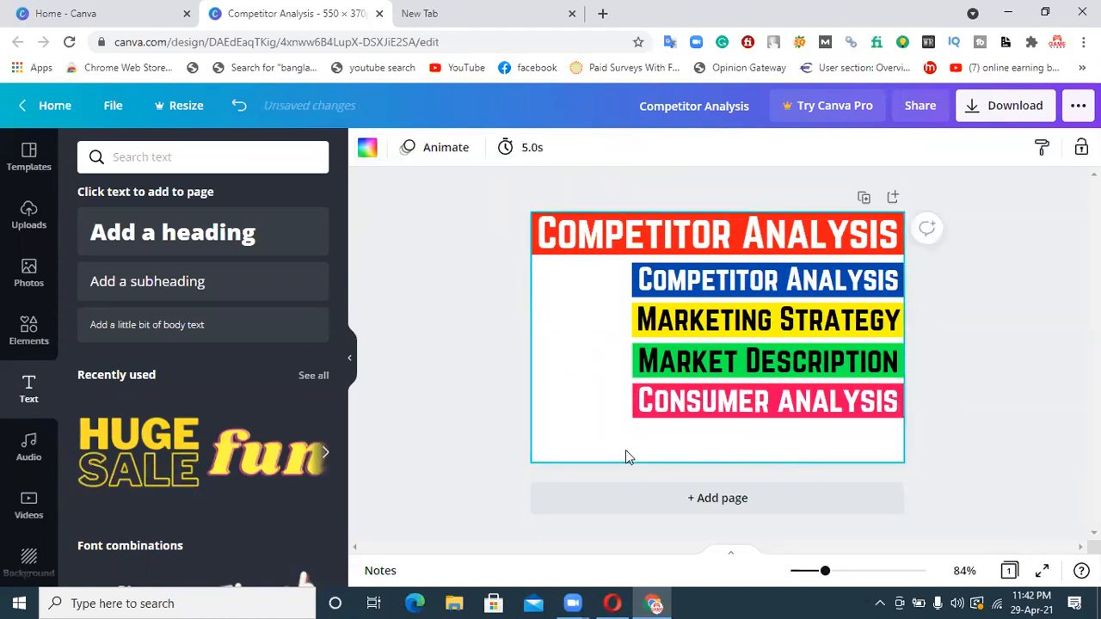
Duplicate the blue band and place the copy directly below the pink "Consumer Analysis" band
click(633, 287)
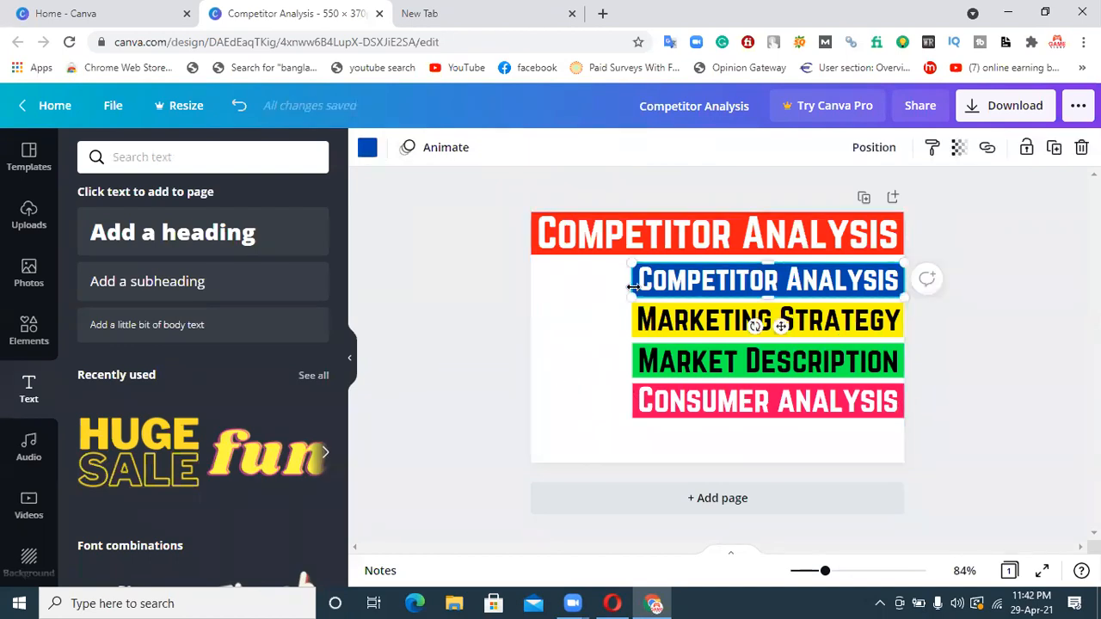
key(ctrl+d)
drag(716, 289, 703, 437)
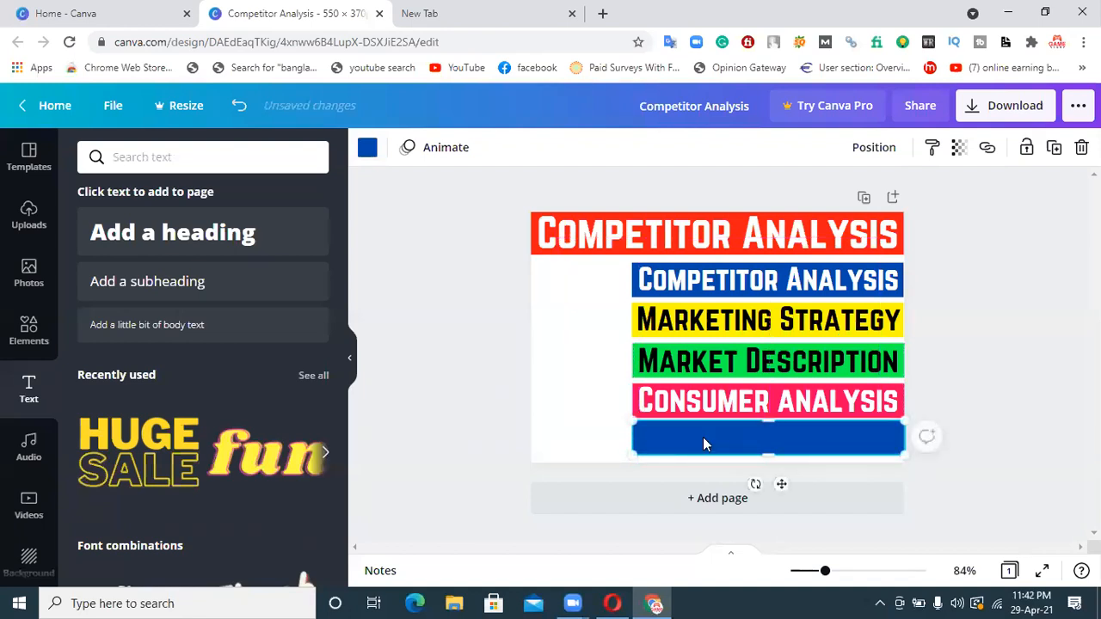
click(590, 428)
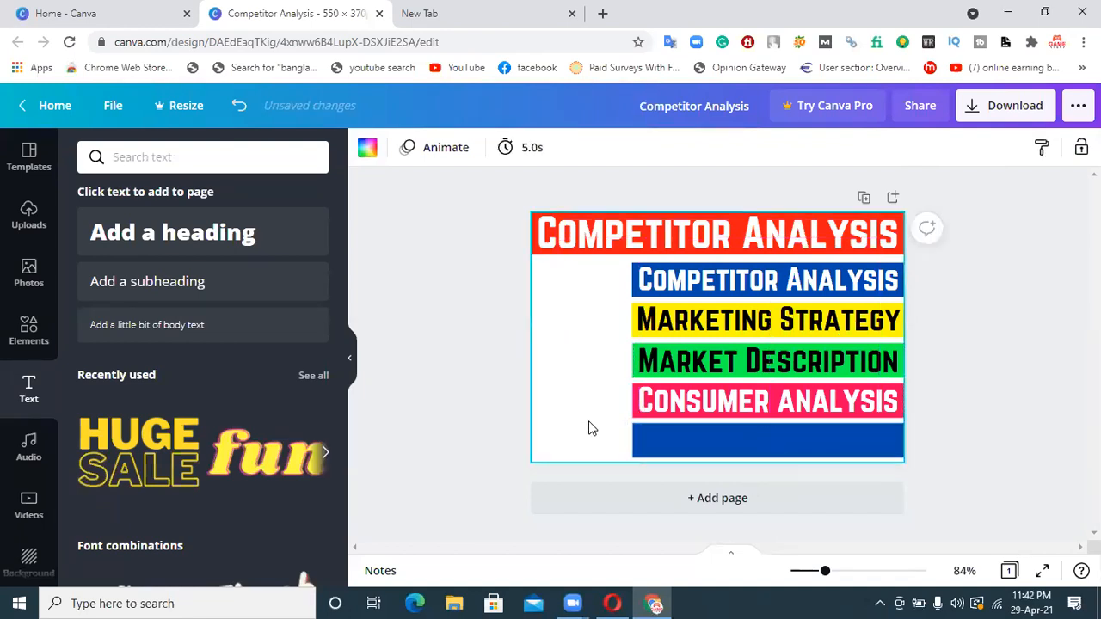
click(673, 453)
click(551, 401)
Add a new heading reading "Marketing Plan" to the page
click(290, 236)
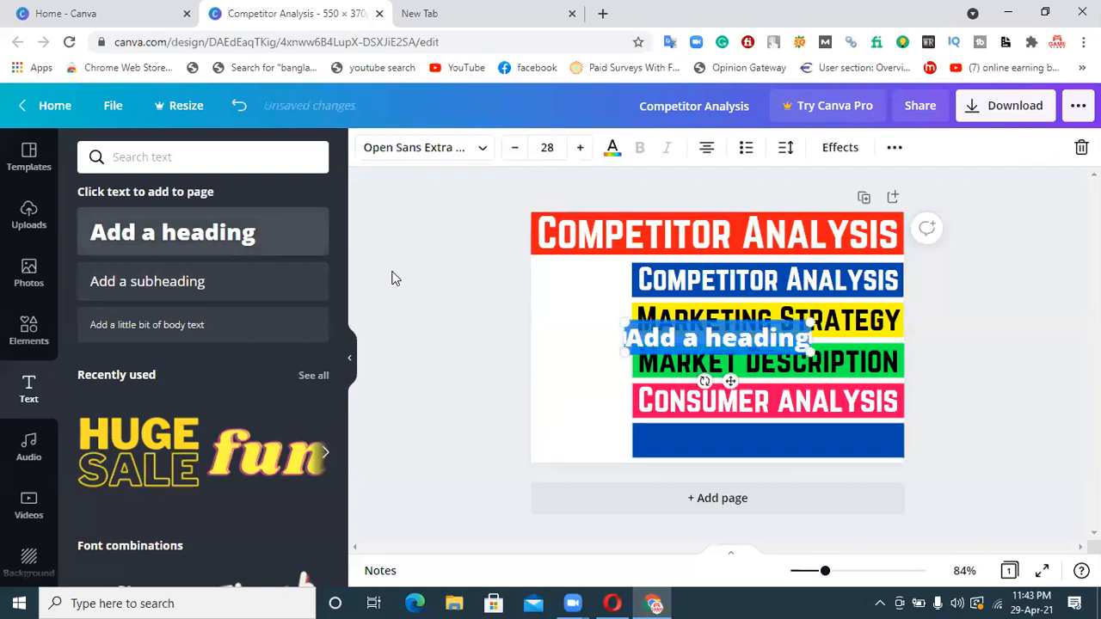
text(Marketing Plan)
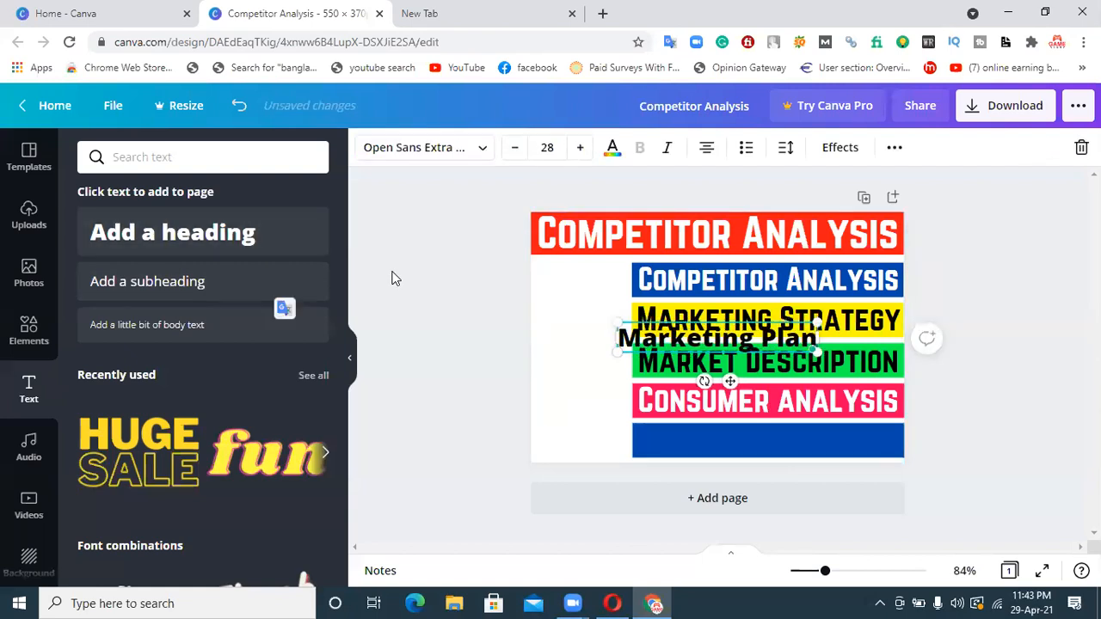
Set the "Marketing Plan" heading's font to Norwester and its text color to white
click(562, 359)
click(634, 340)
click(414, 147)
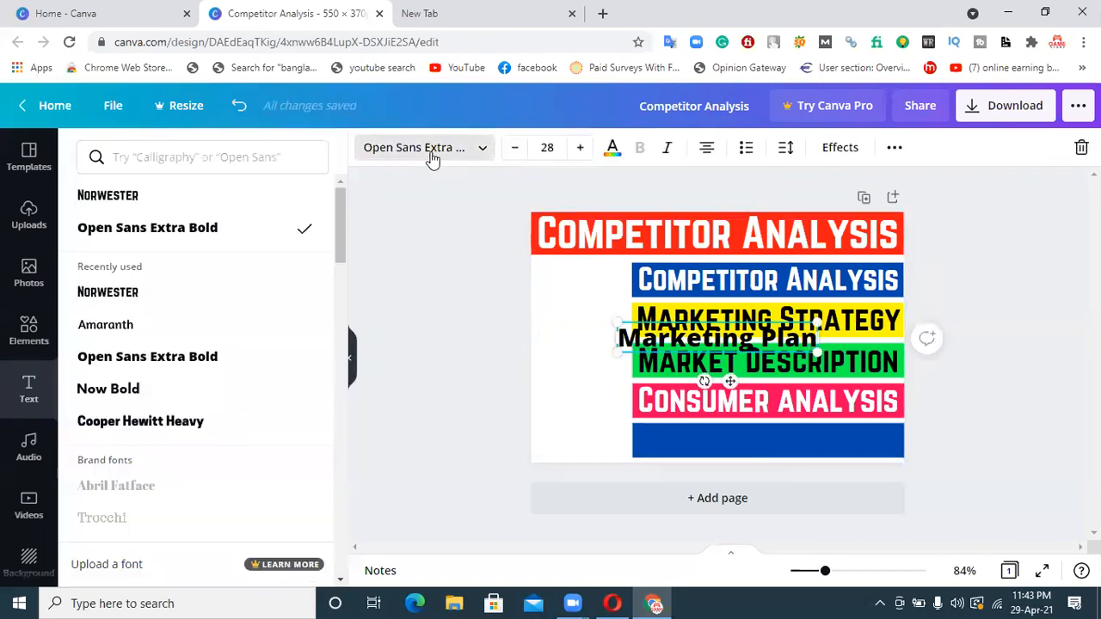
click(120, 197)
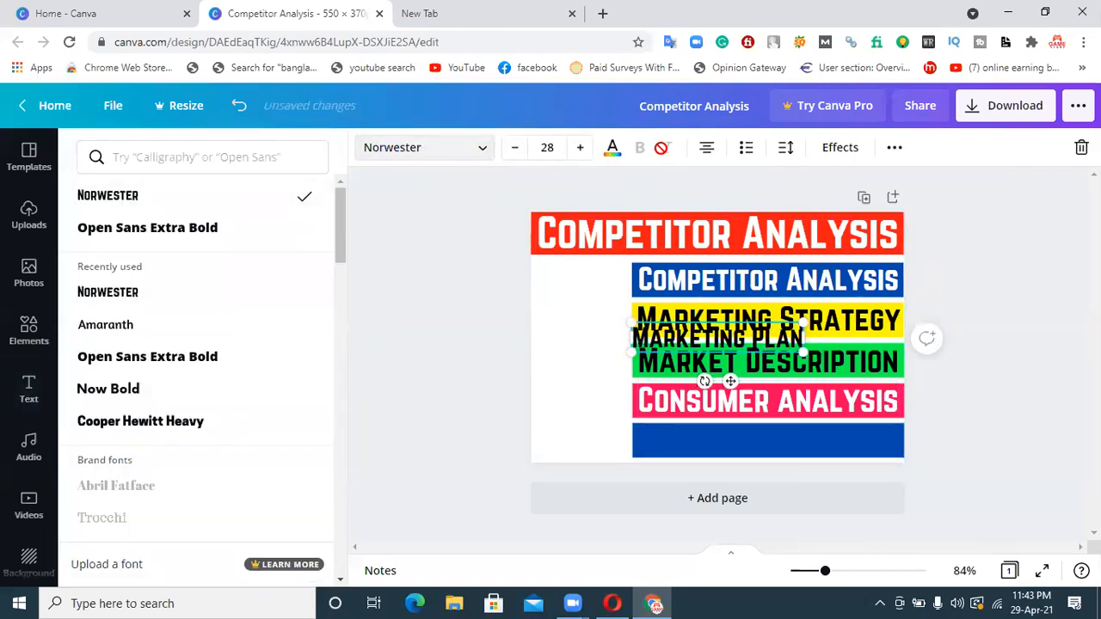
click(611, 150)
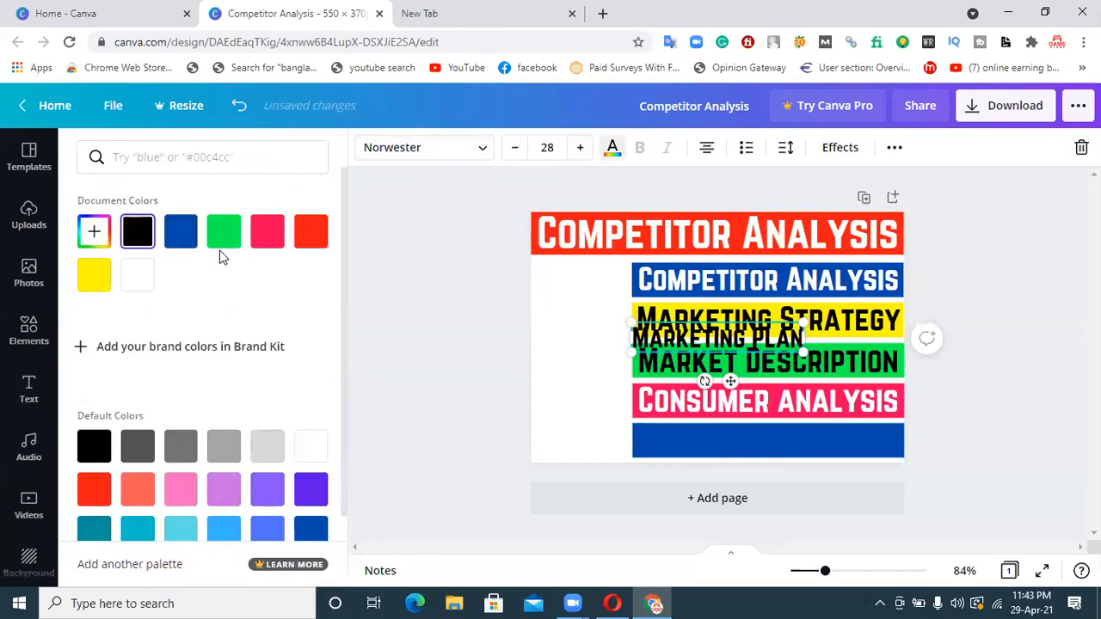
click(134, 283)
Move the "Marketing Plan" heading onto the lowest blue band and enlarge it to about size 37.7
drag(704, 336, 744, 437)
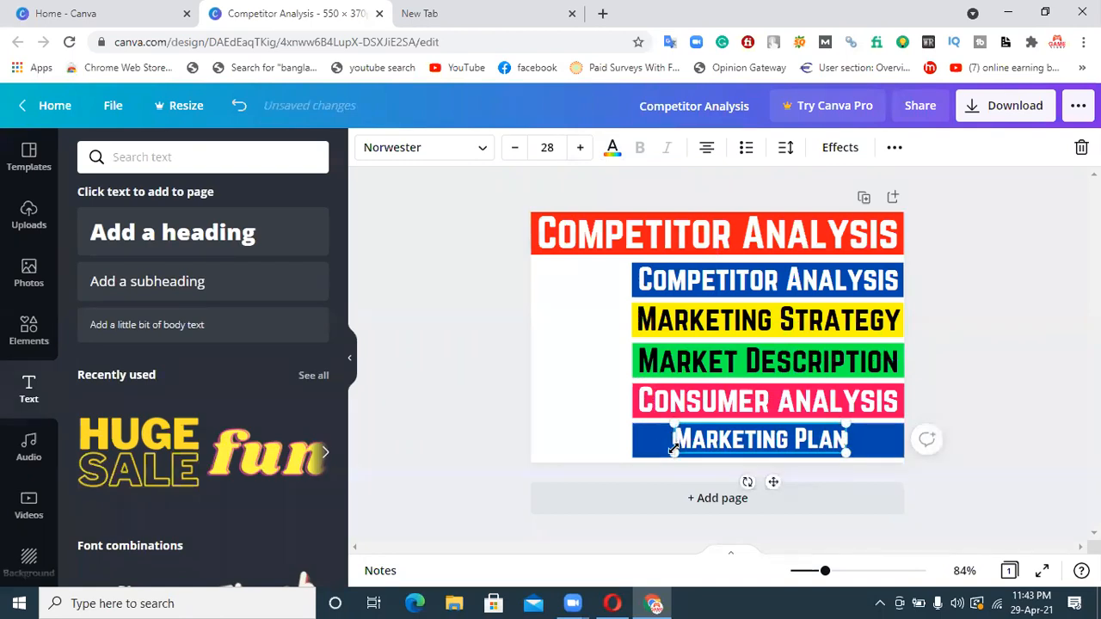
drag(657, 446, 636, 457)
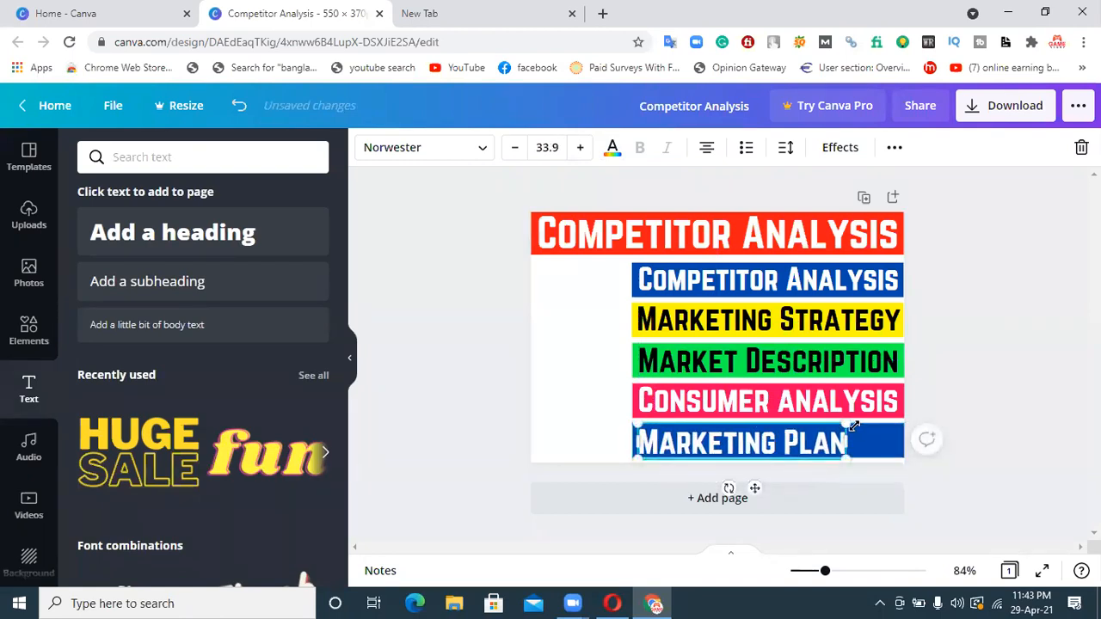
mouse_move(857, 420)
mouse_down()
mouse_move(902, 418)
mouse_move(872, 422)
mouse_up()
click(536, 447)
Center the "Marketing Plan" heading horizontally and vertically on the lowest blue band
drag(690, 440, 712, 439)
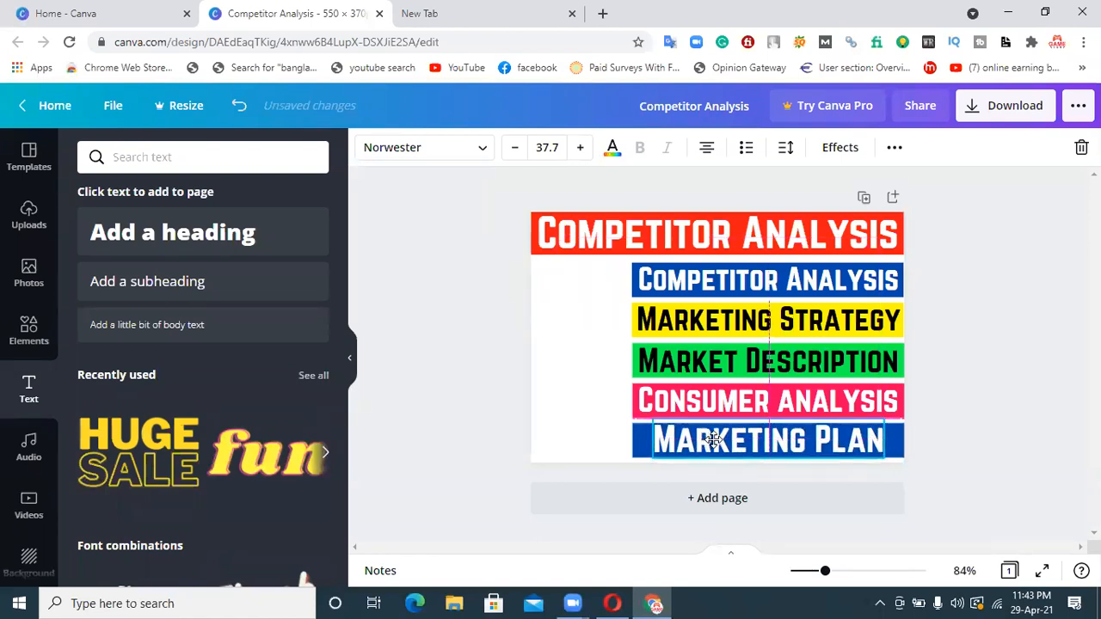
click(489, 418)
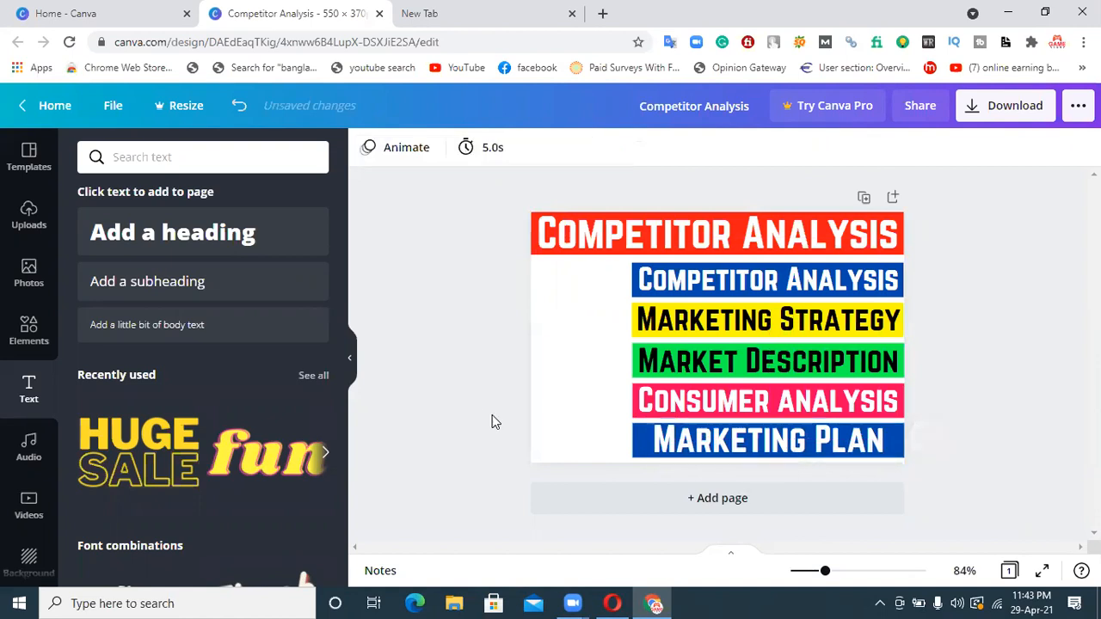
click(829, 455)
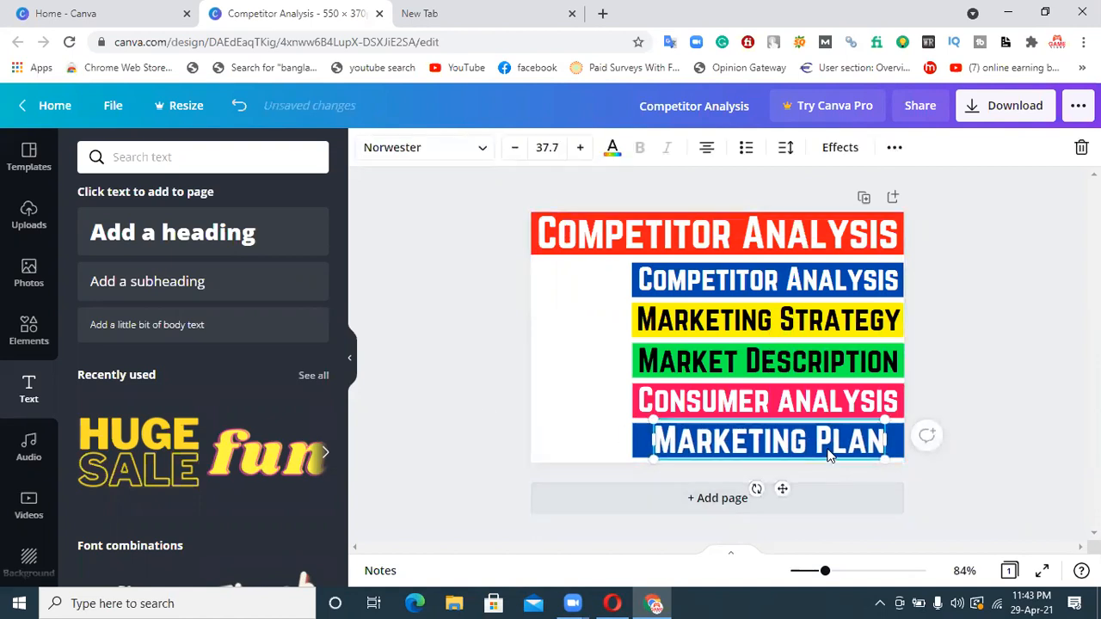
click(549, 398)
drag(686, 438, 686, 439)
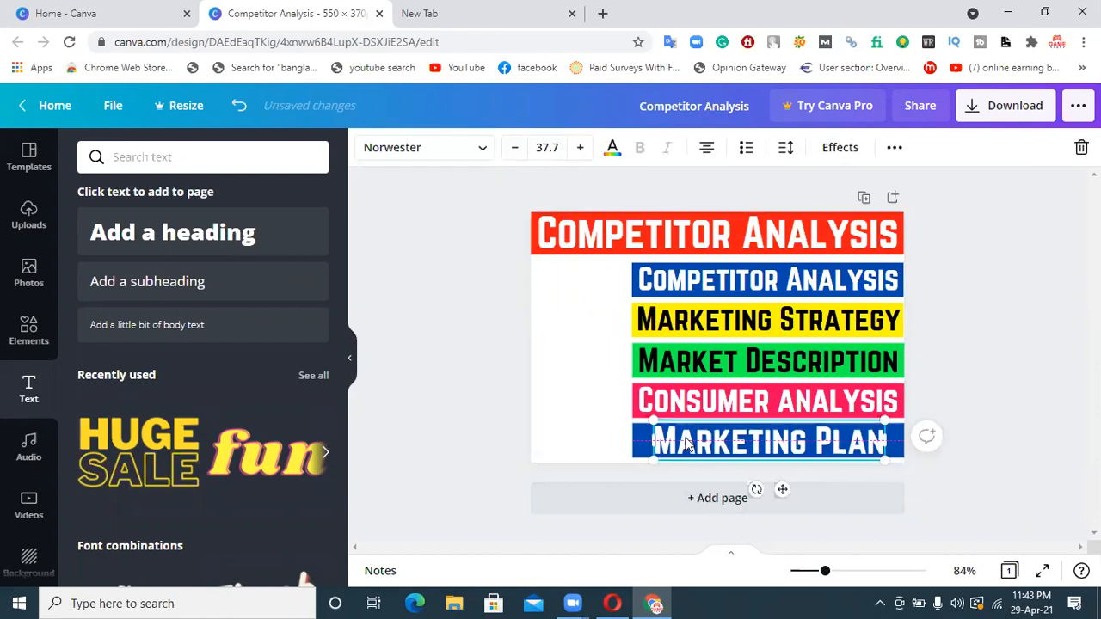
click(598, 421)
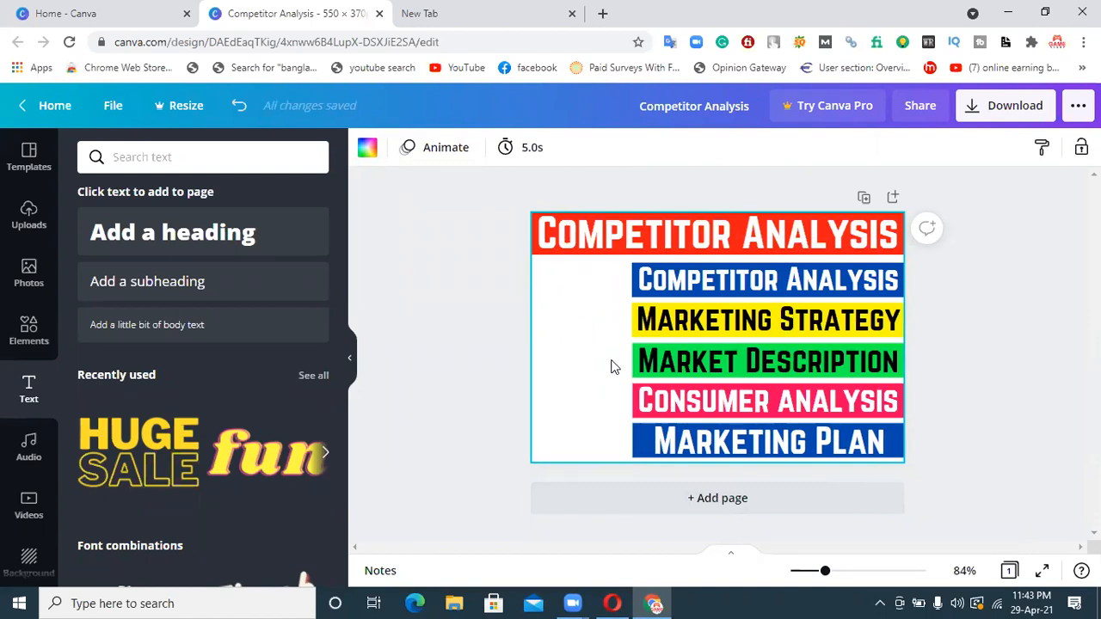
Switch to the empty browser tab and open google.com
click(468, 12)
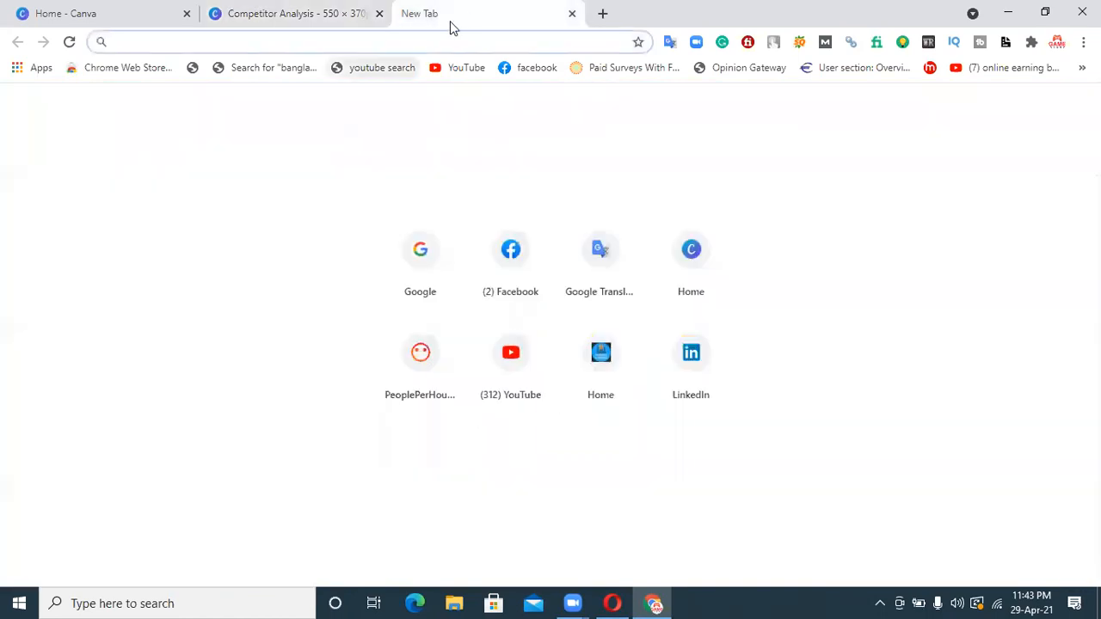
text(goo)
key(Return)
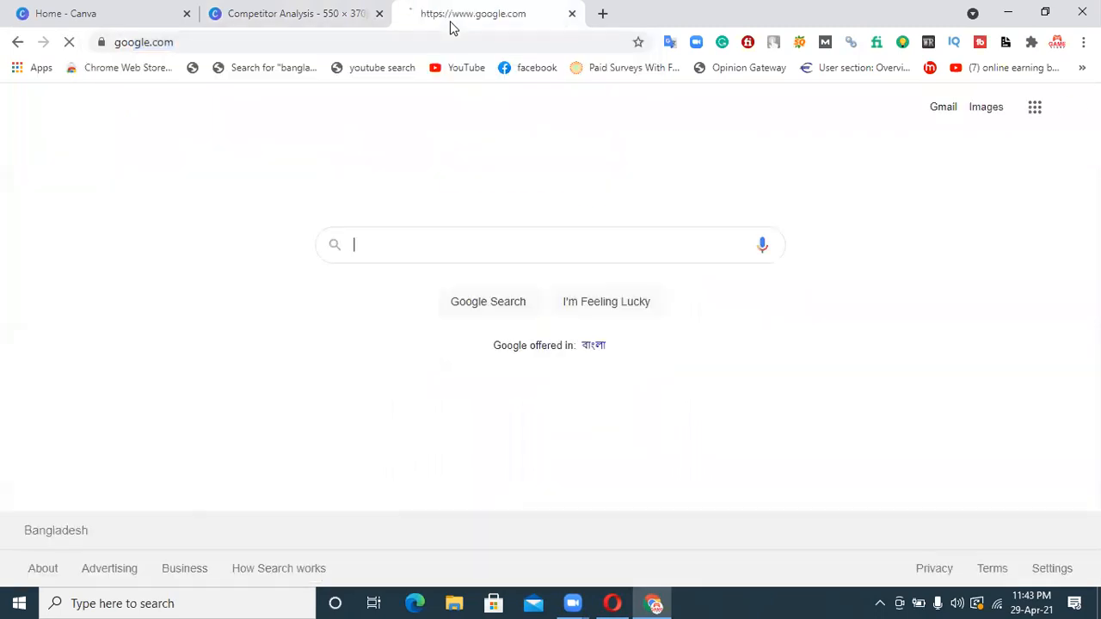
Search Google for "competitor analysis png" and show the image results
click(428, 234)
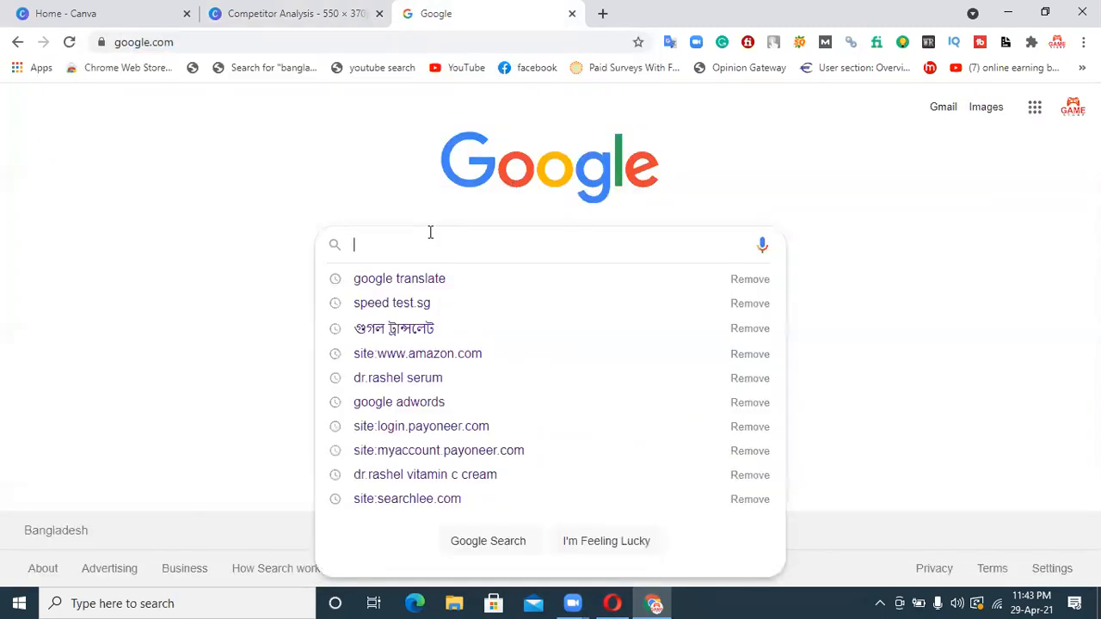
text(compet)
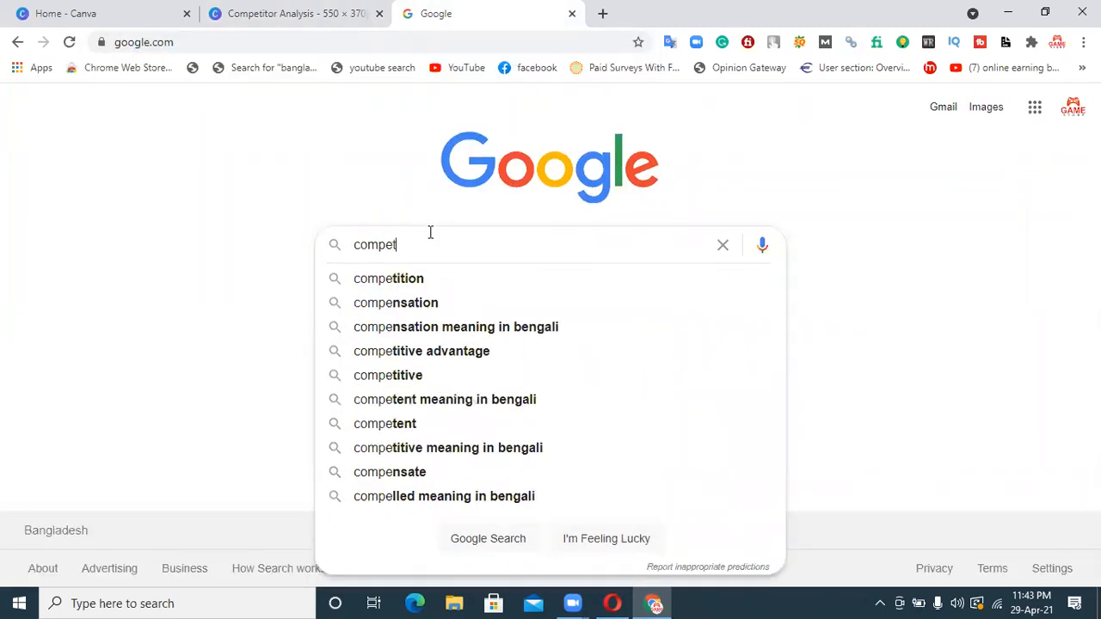
text(itor ana)
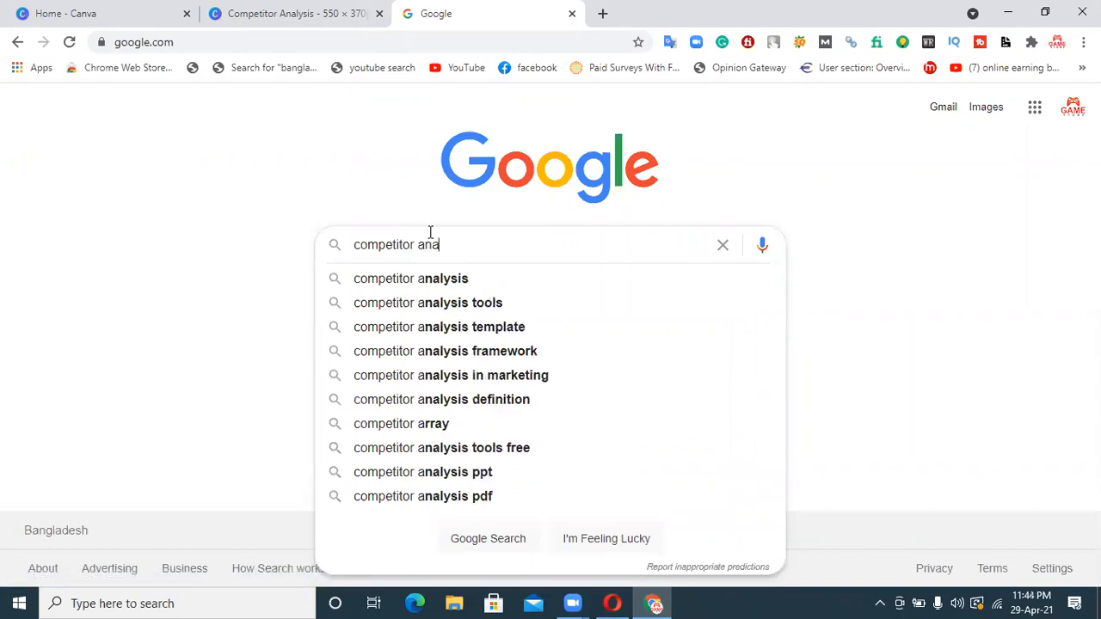
text(lysis png)
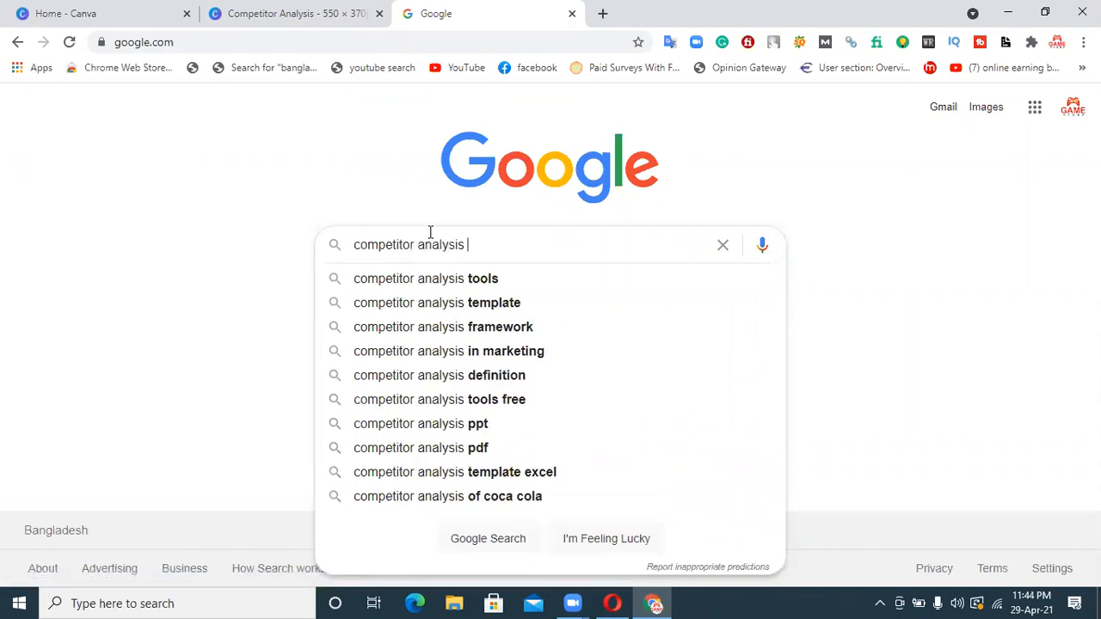
key(Return)
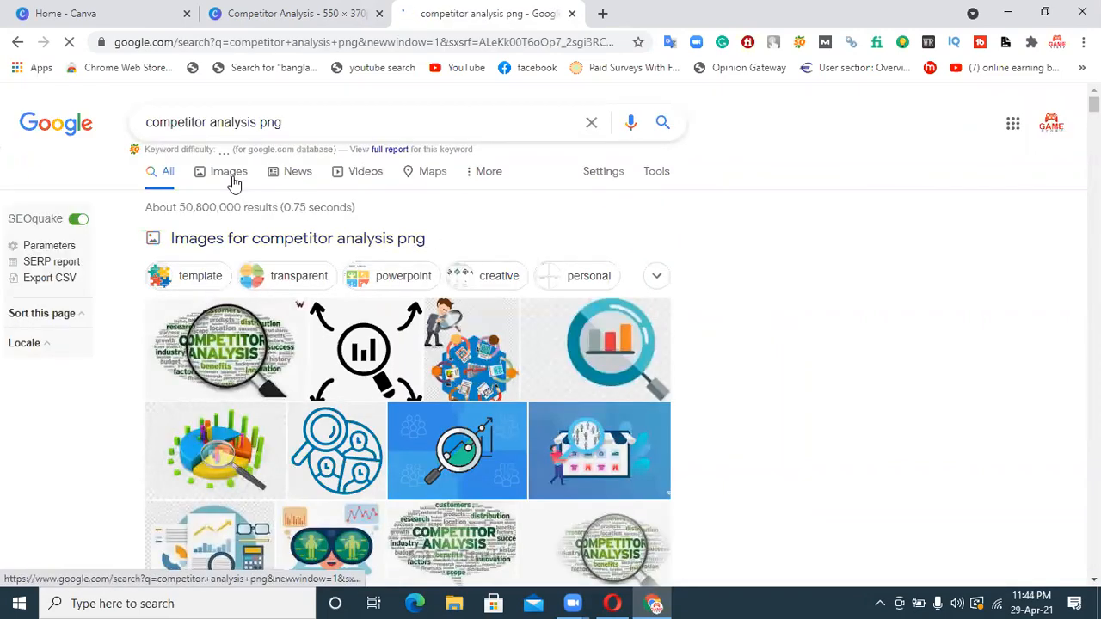
click(233, 181)
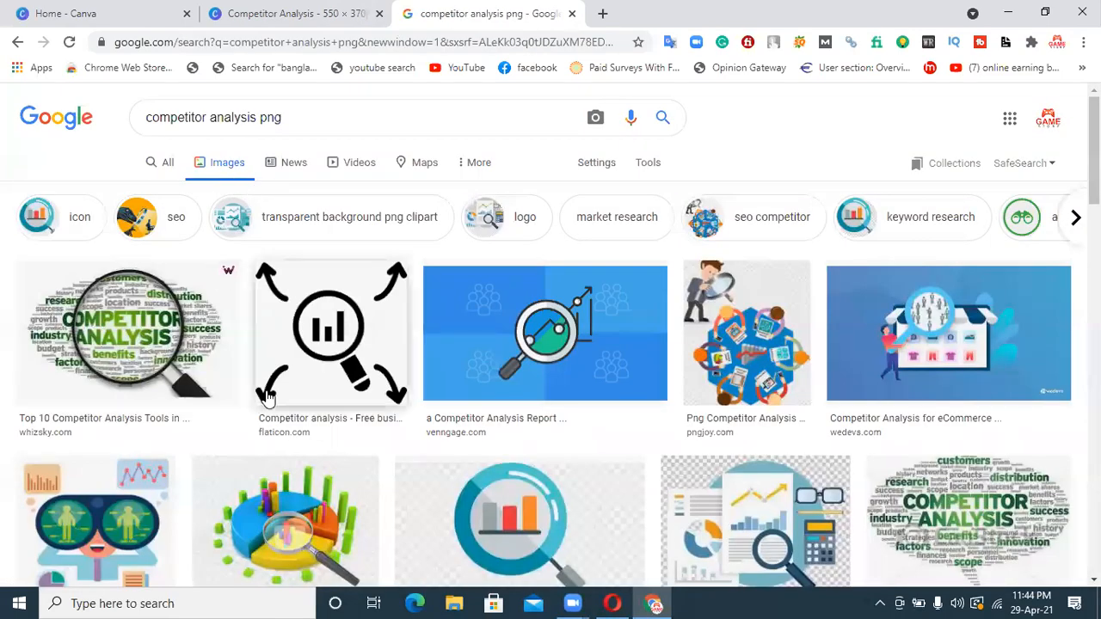
Preview the Whizsky competitor analysis word cloud and the related Template.net diagram, and close the preview
click(144, 347)
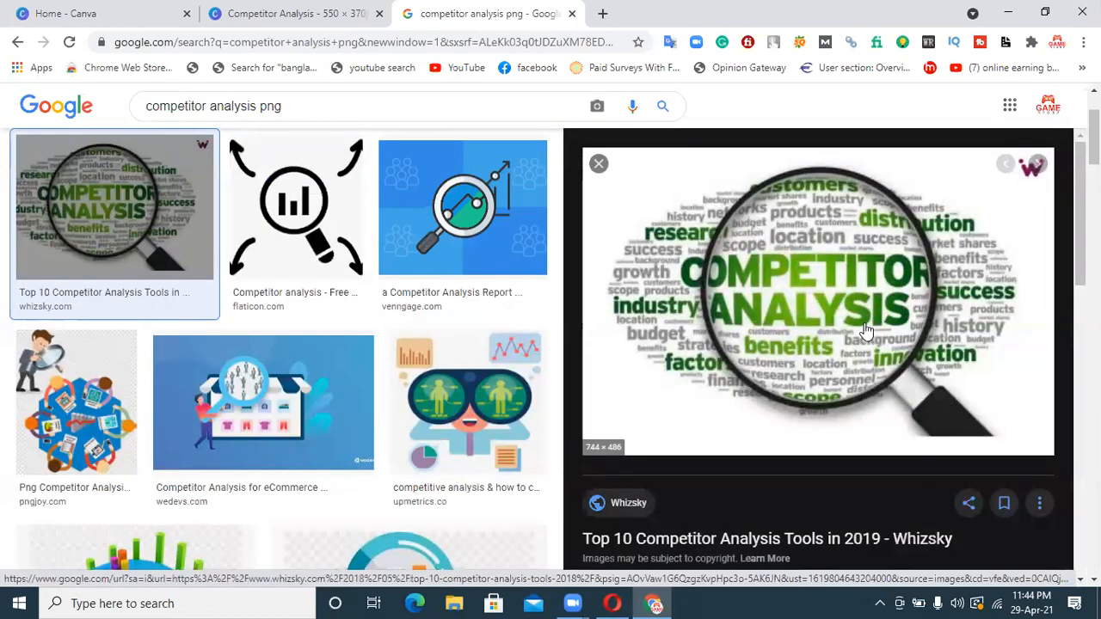
scroll(980, 310, down, 1)
scroll(817, 344, down, 3)
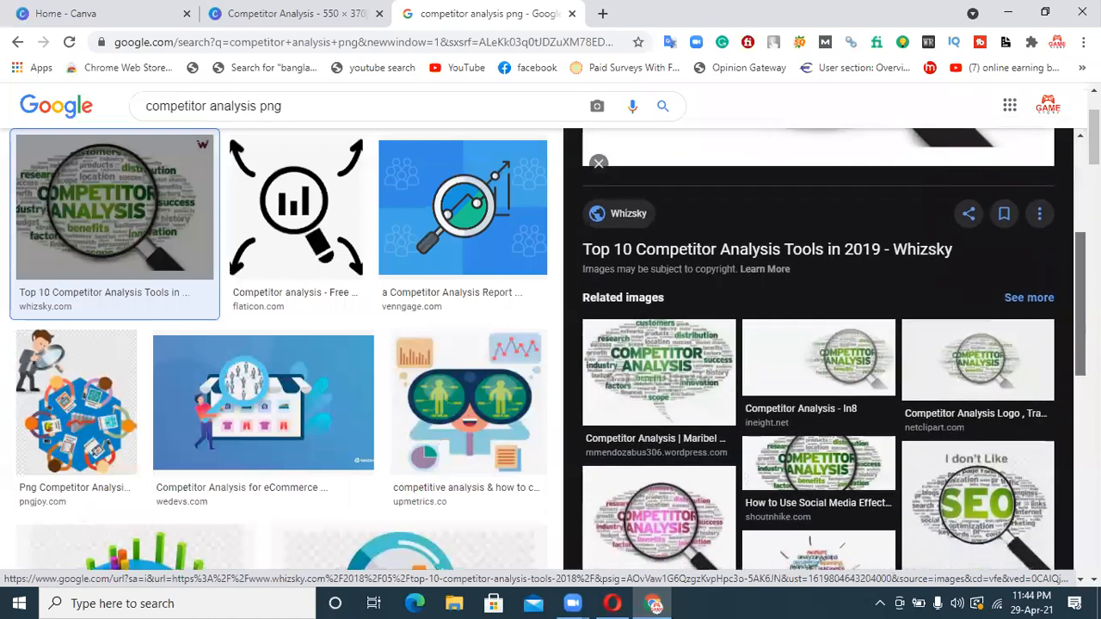
scroll(1066, 379, down, 2)
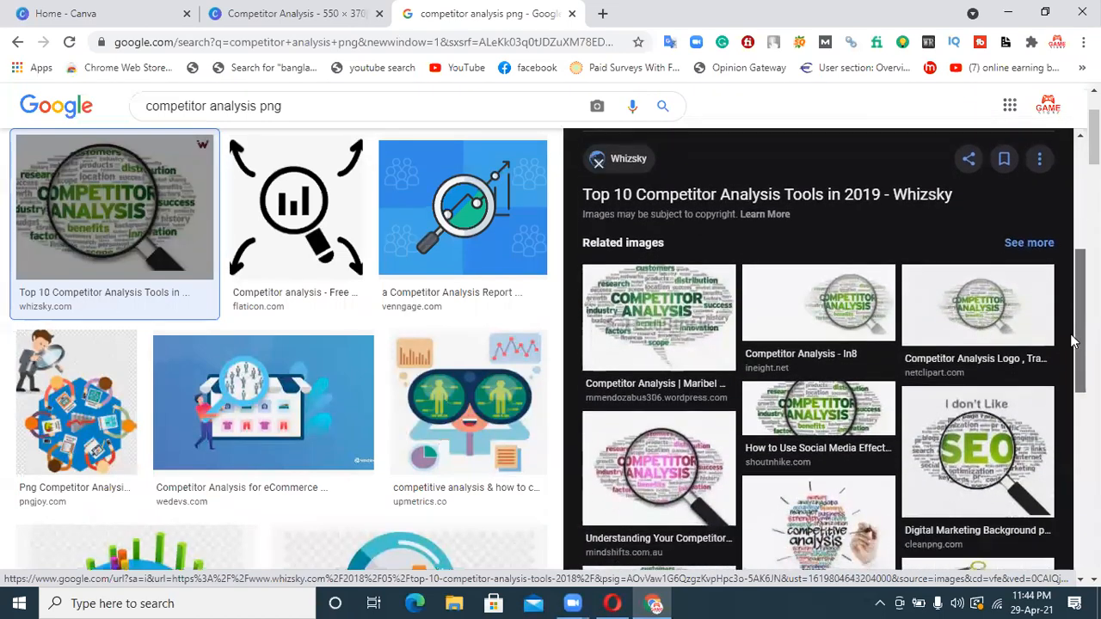
scroll(1066, 380, down, 1)
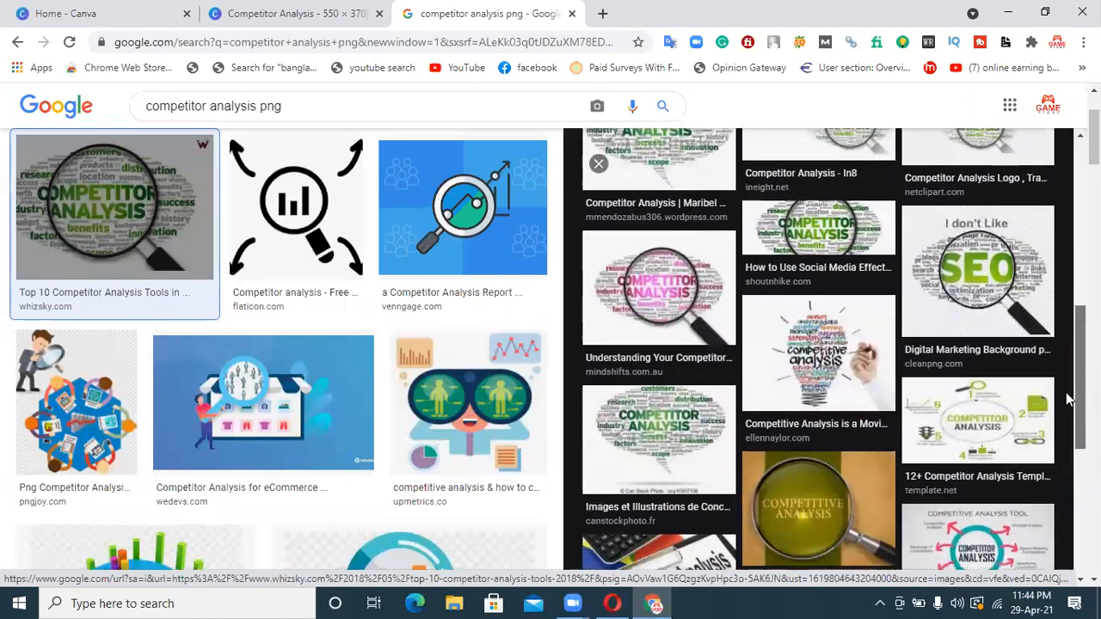
click(964, 422)
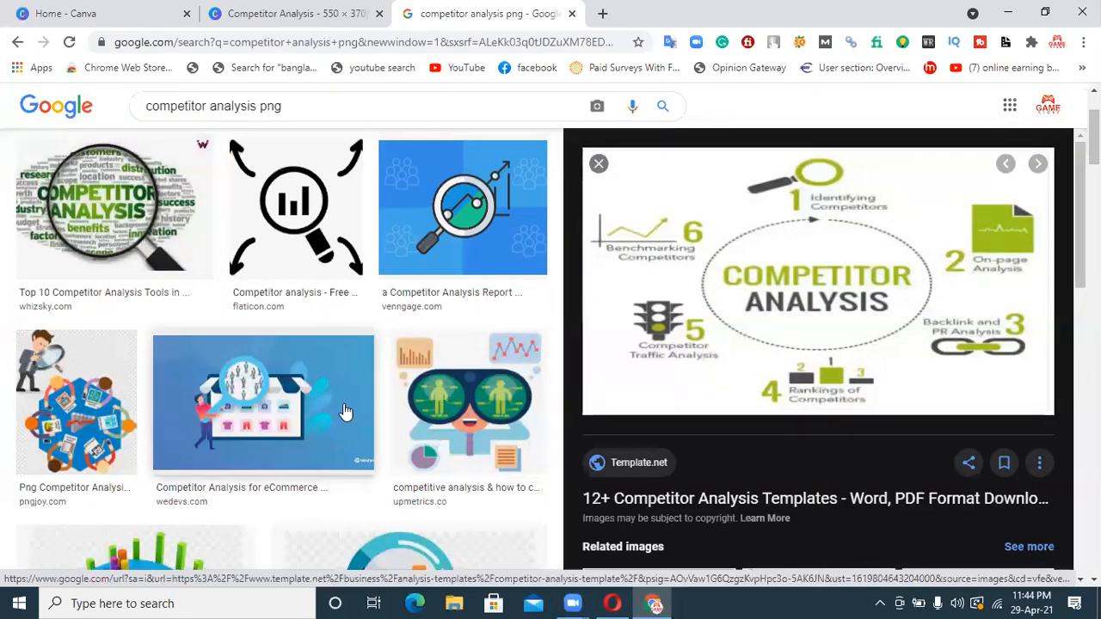
click(596, 165)
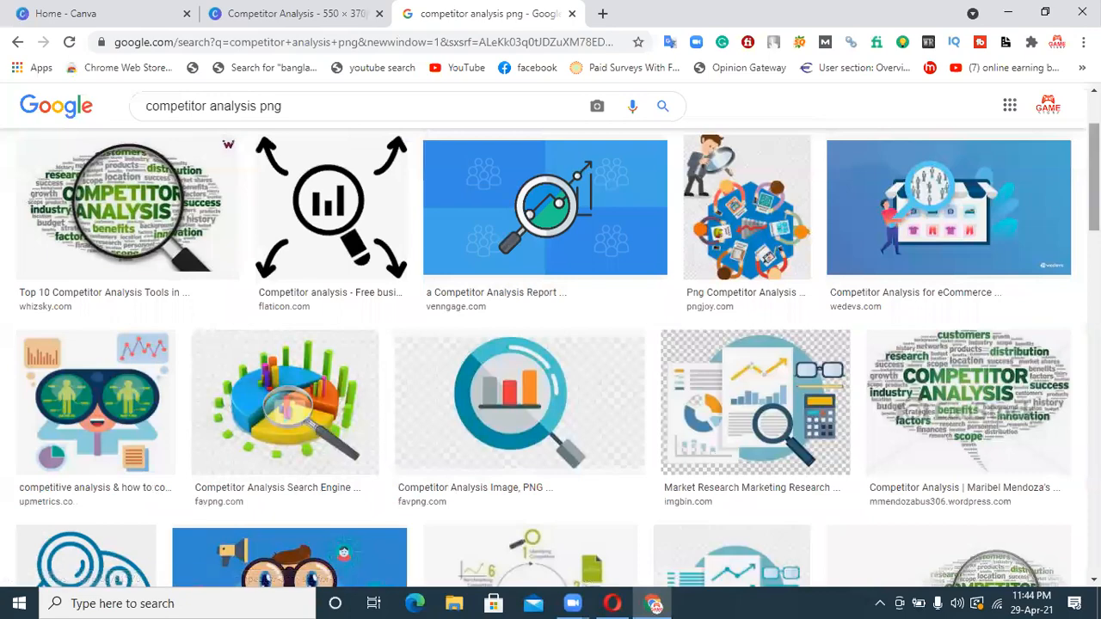
Preview the favpng.com pie chart with magnifying glass and open its related image of colourful figures standing on pie slices
scroll(1023, 243, down, 2)
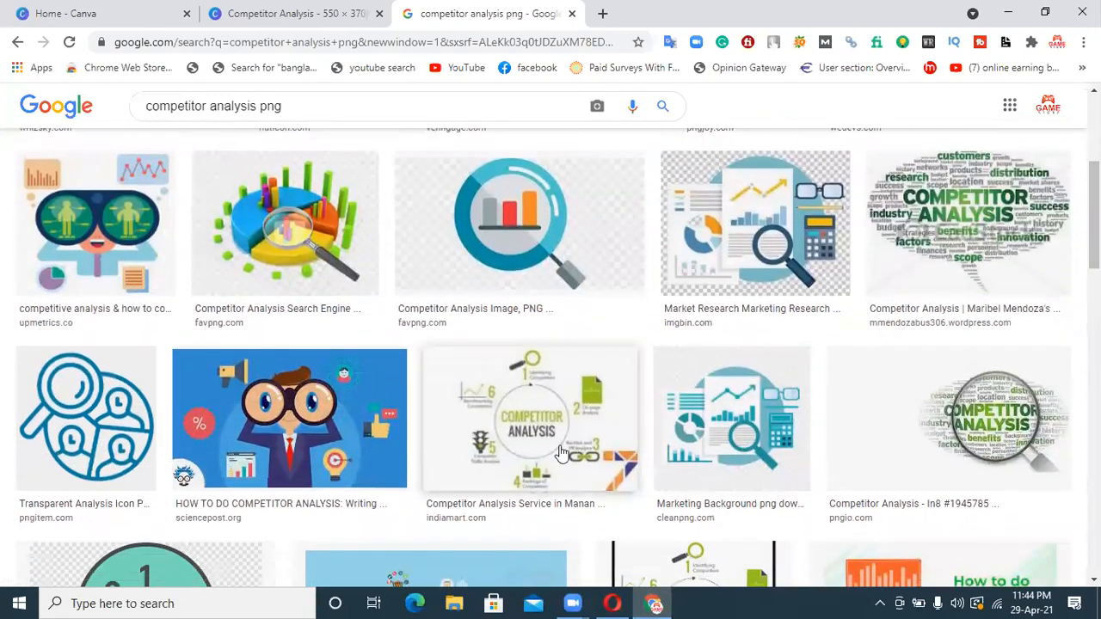
click(353, 263)
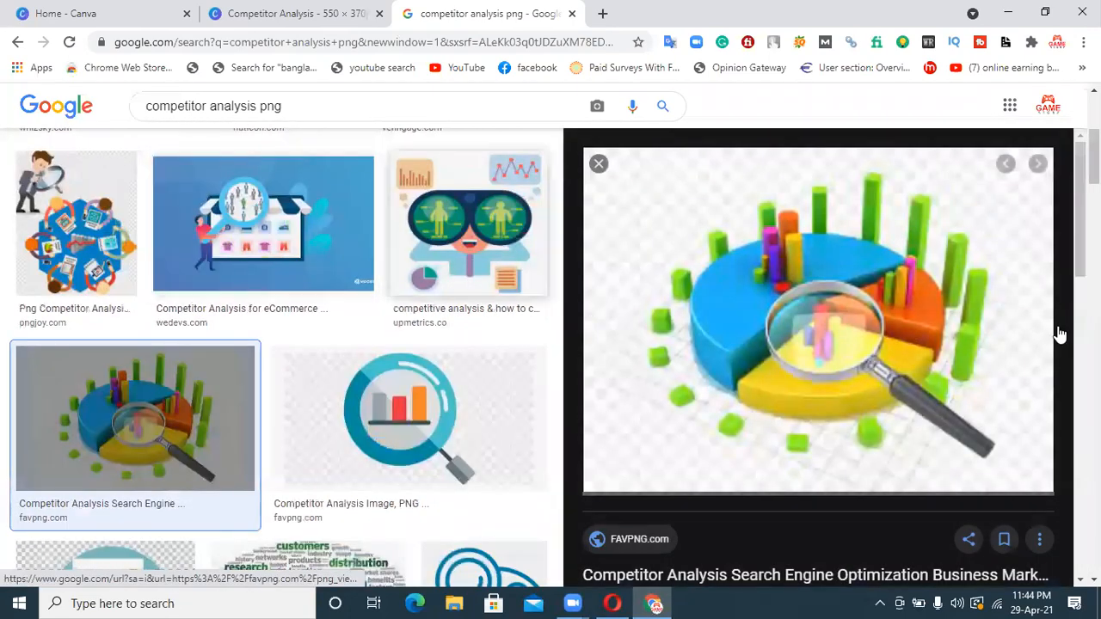
scroll(816, 344, down, 3)
scroll(954, 410, down, 1)
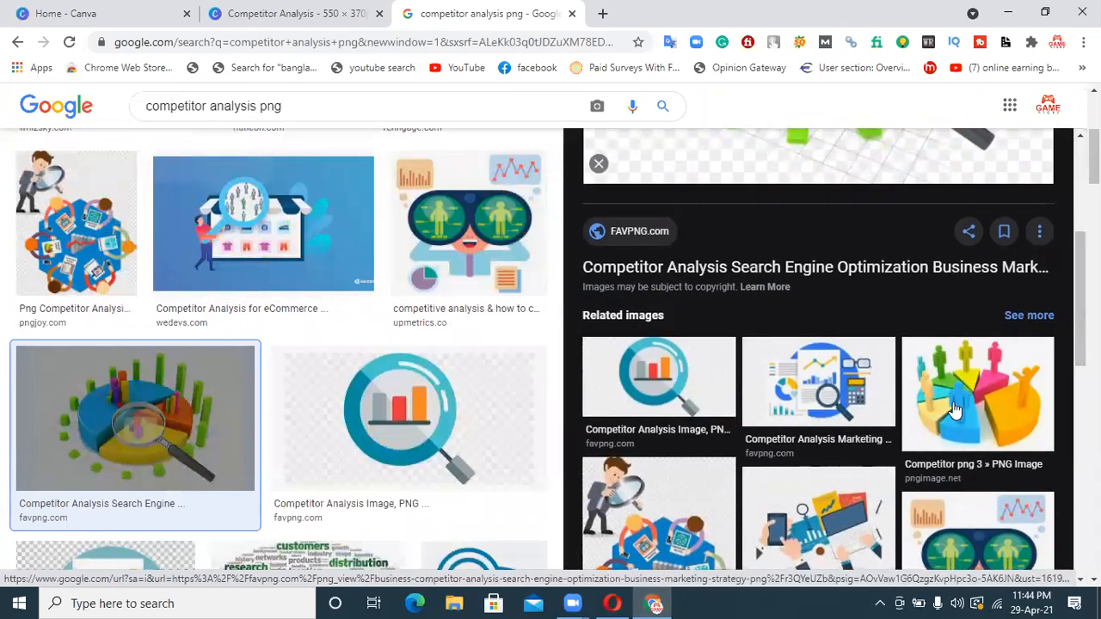
click(955, 410)
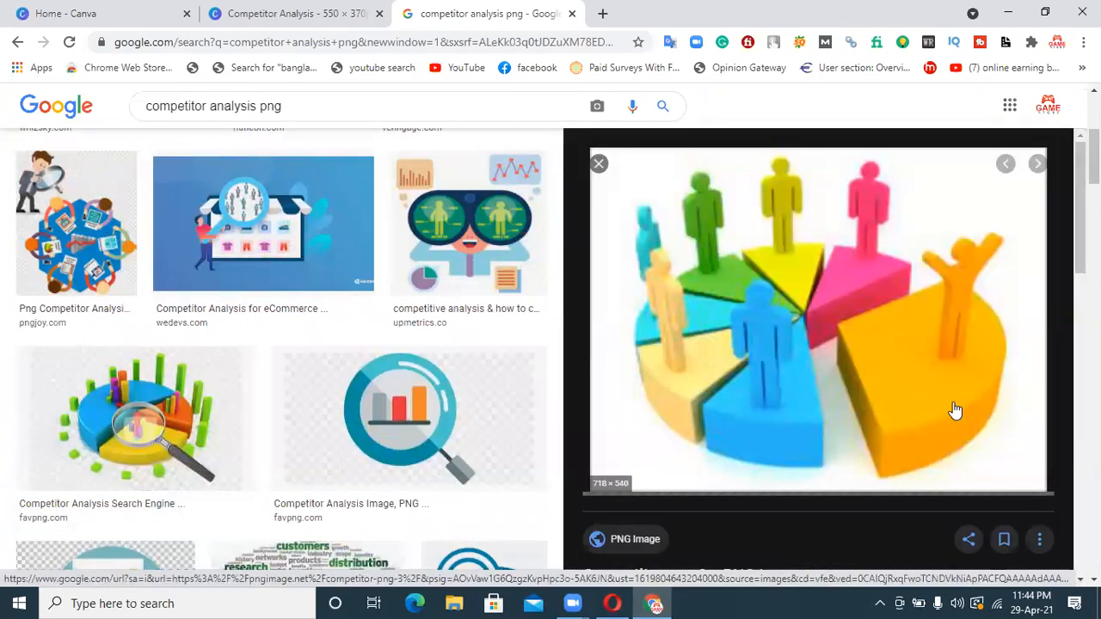
Open the pie-slice figures image in its own tab, save it to Downloads as competitor-png-3, and close that tab
right_click(870, 359)
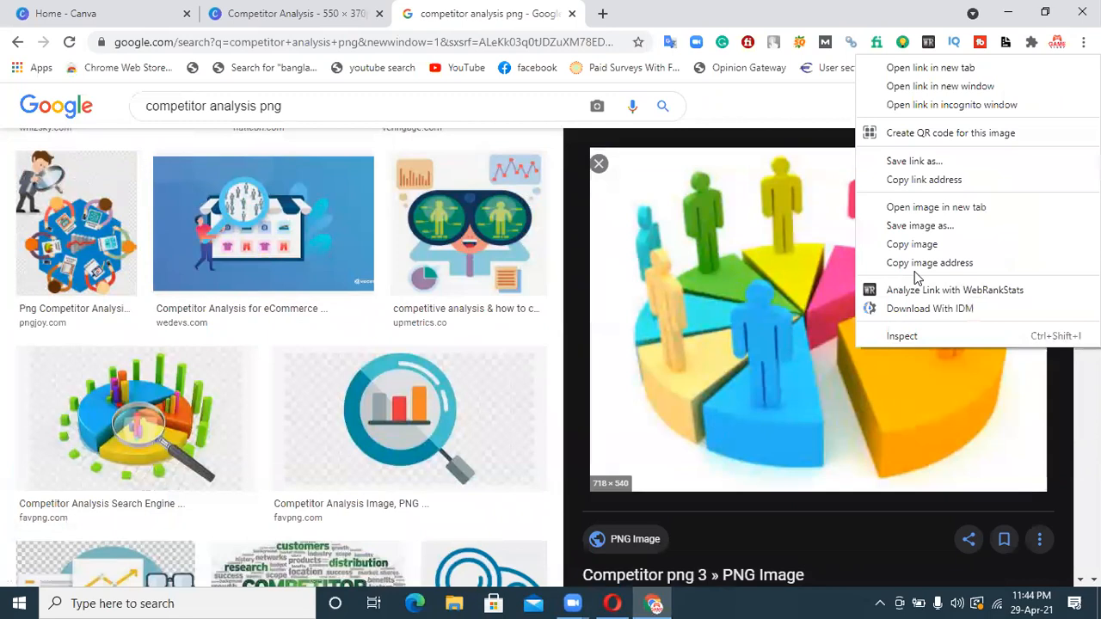
click(936, 207)
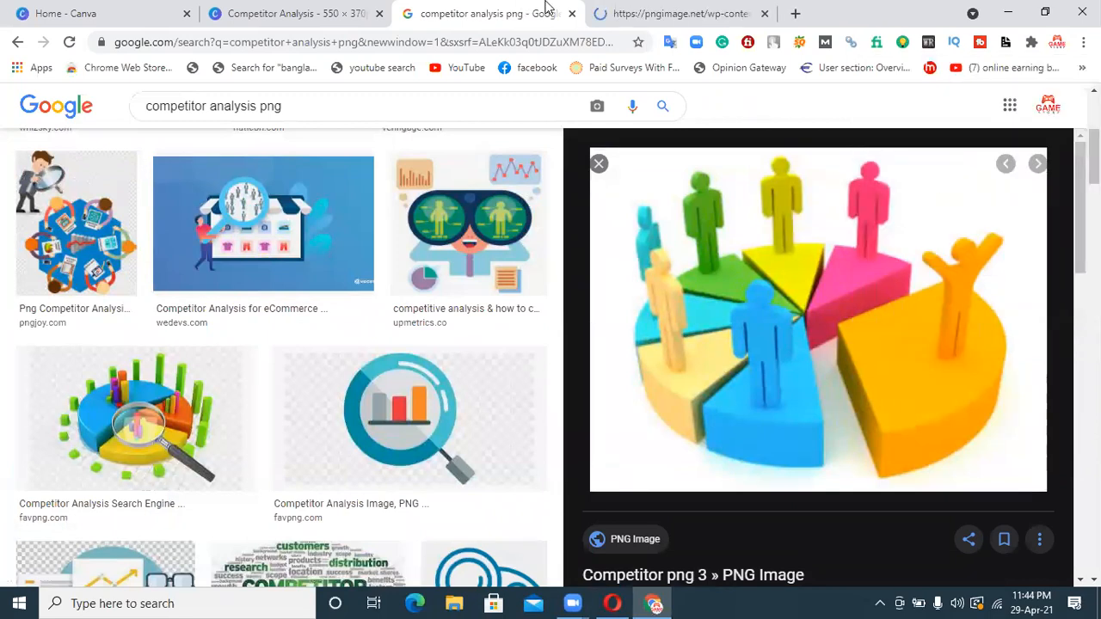
click(643, 10)
right_click(536, 287)
click(560, 321)
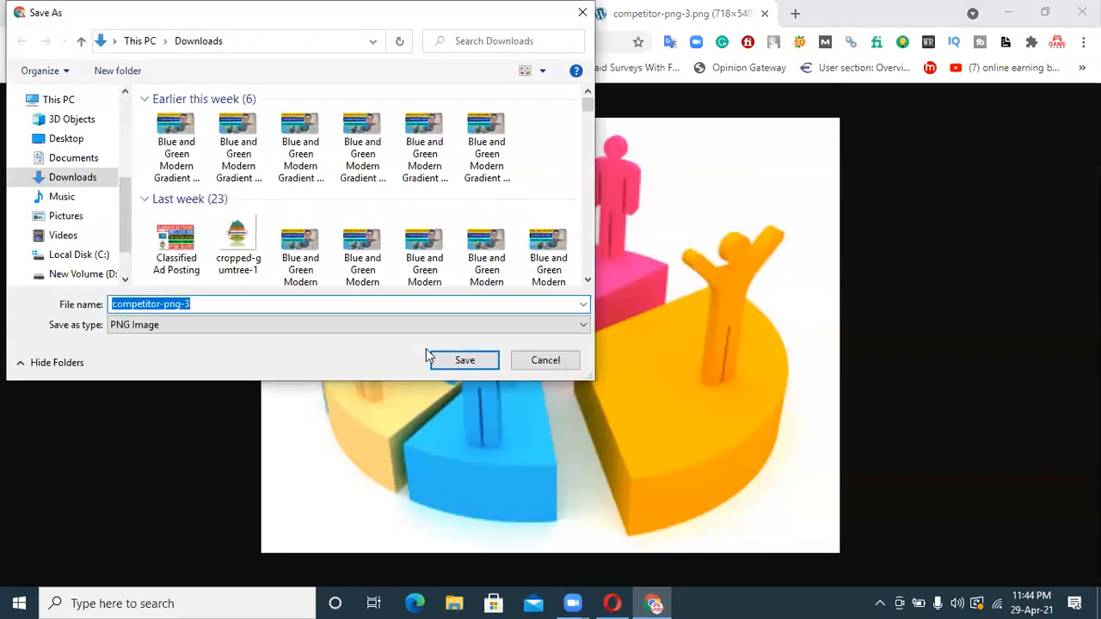
click(464, 359)
click(764, 13)
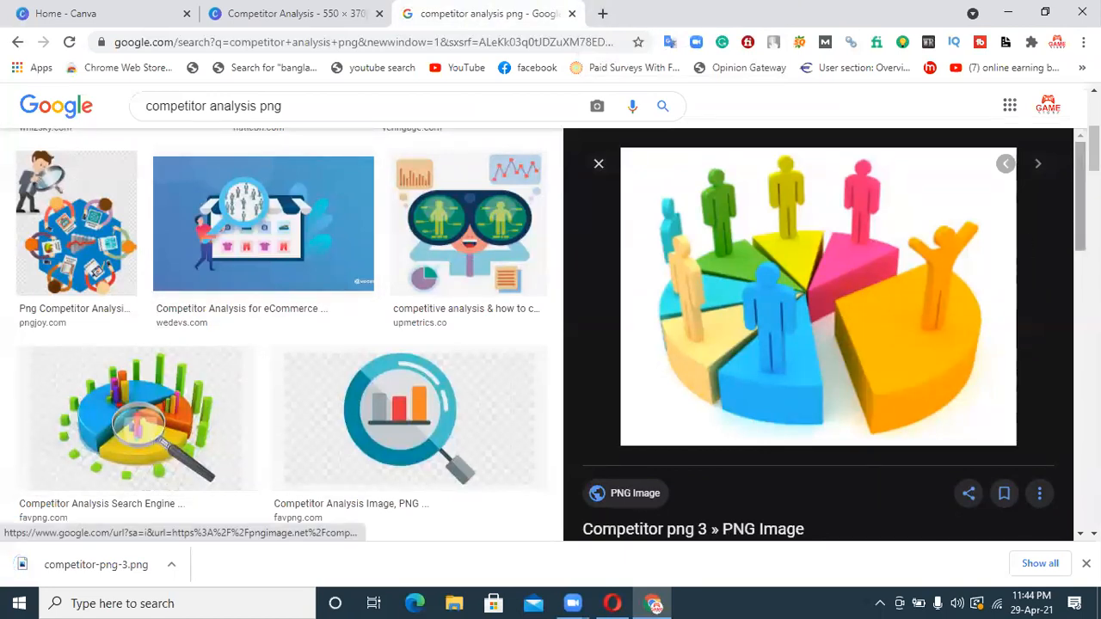
Preview the Quantamix Solutions illustration of people running toward a target from the related images and look through its related images
scroll(1073, 209, down, 4)
scroll(974, 404, down, 2)
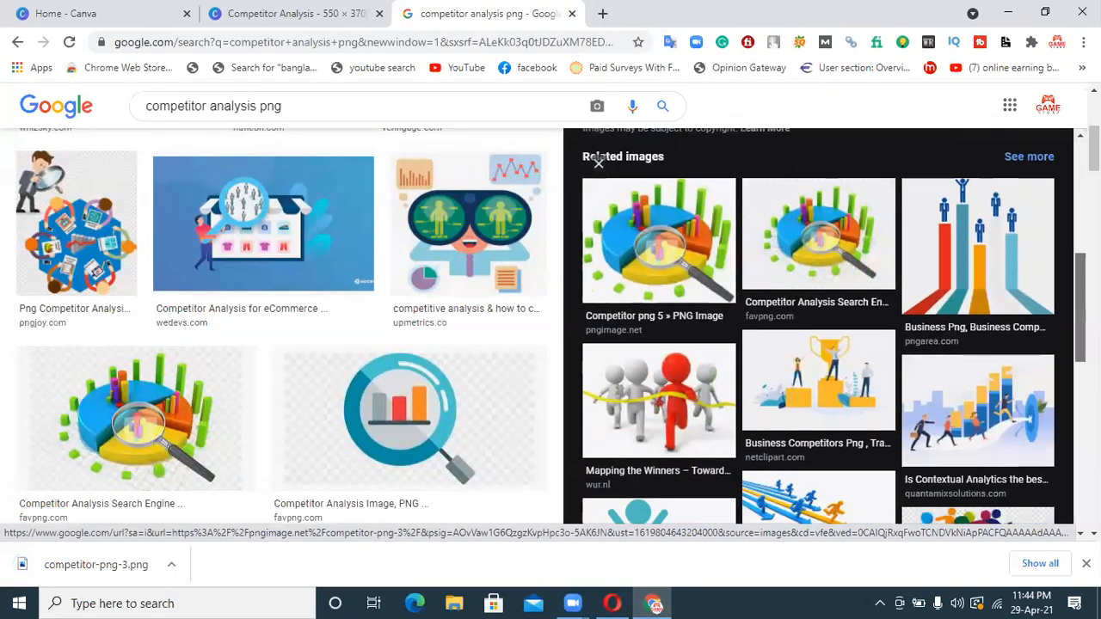
click(975, 405)
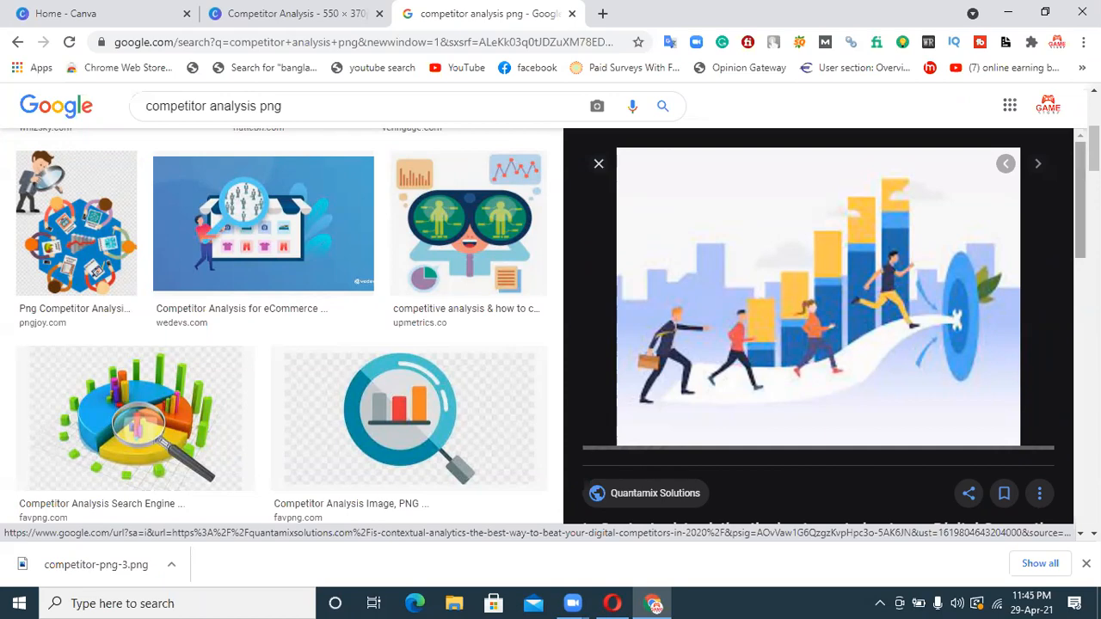
scroll(1073, 213, down, 4)
scroll(817, 327, down, 5)
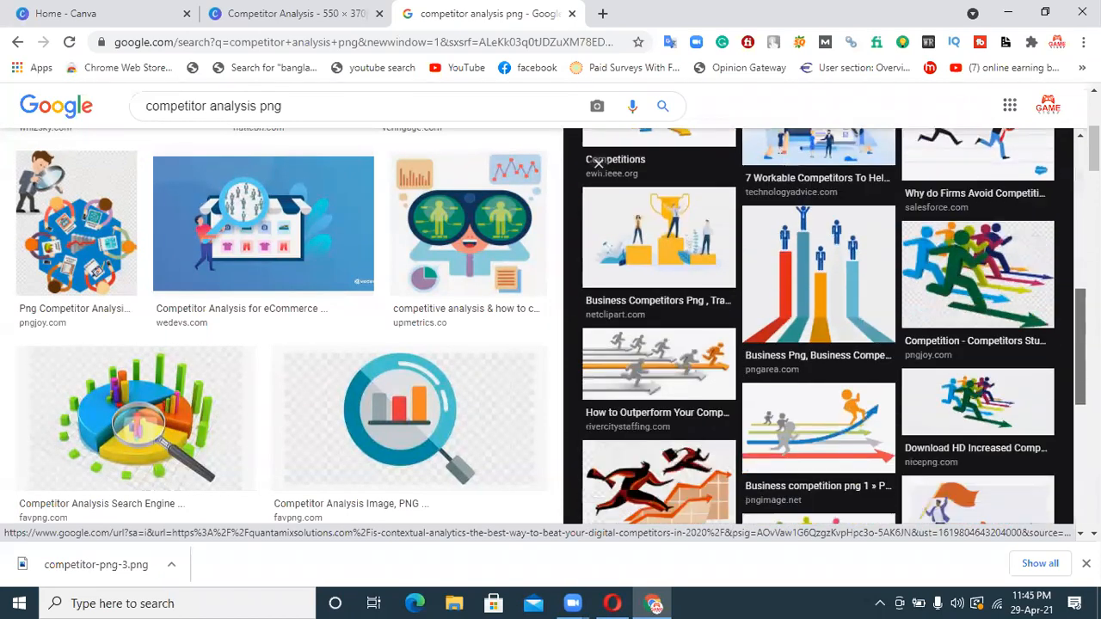
scroll(817, 327, up, 10)
scroll(578, 181, up, 3)
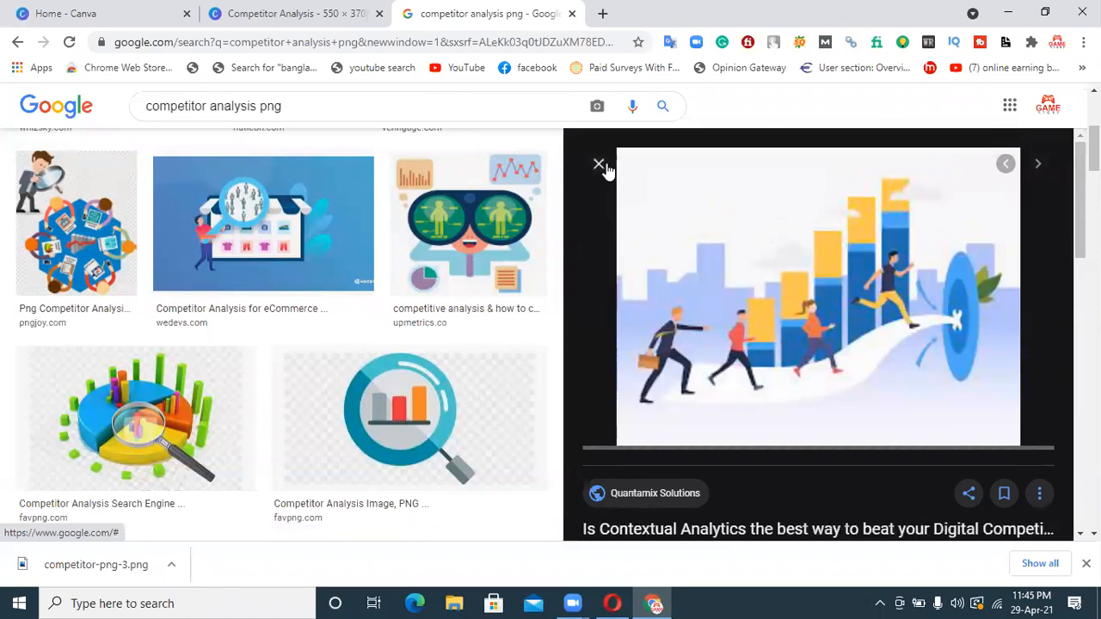
Try opening the Quantamix Solutions running-people illustration in a separate tab for saving, closing the tab after each attempt
right_click(730, 277)
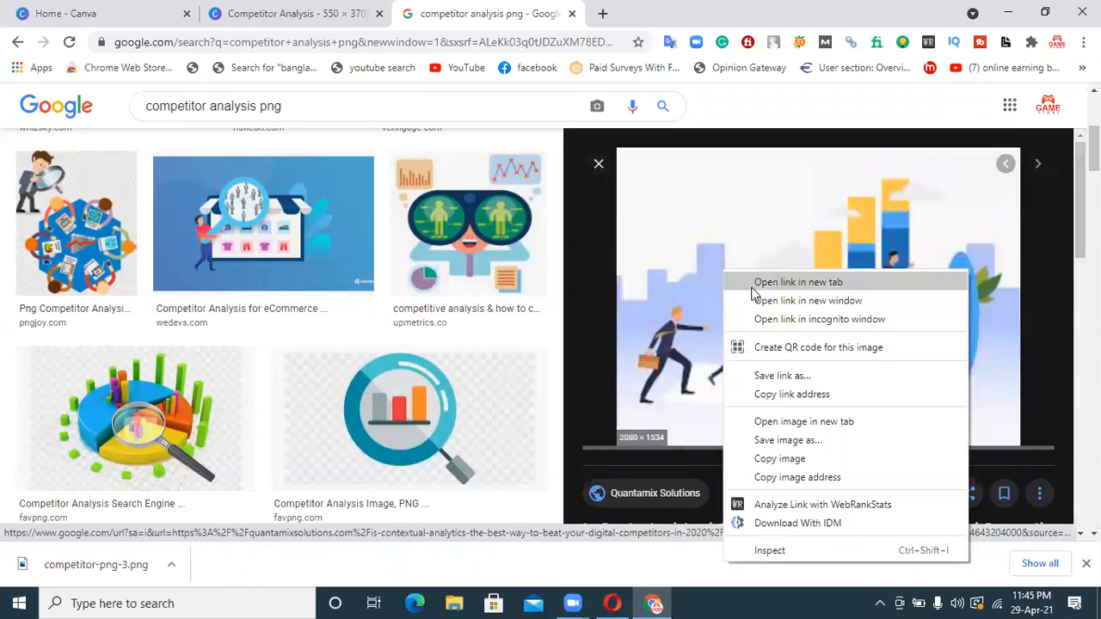
click(771, 424)
click(705, 11)
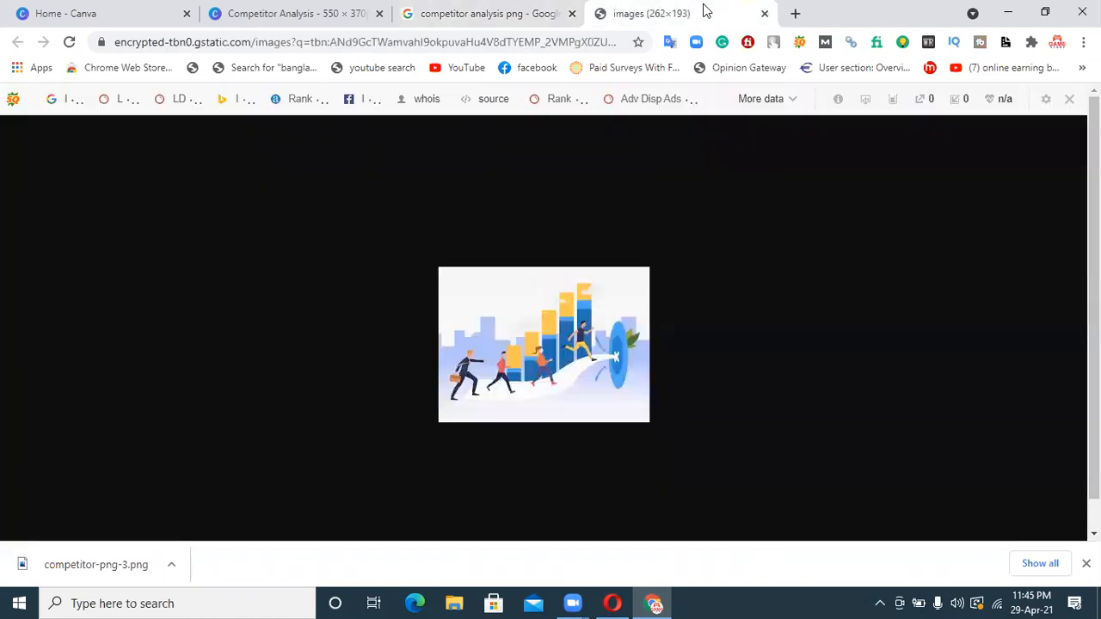
right_click(540, 322)
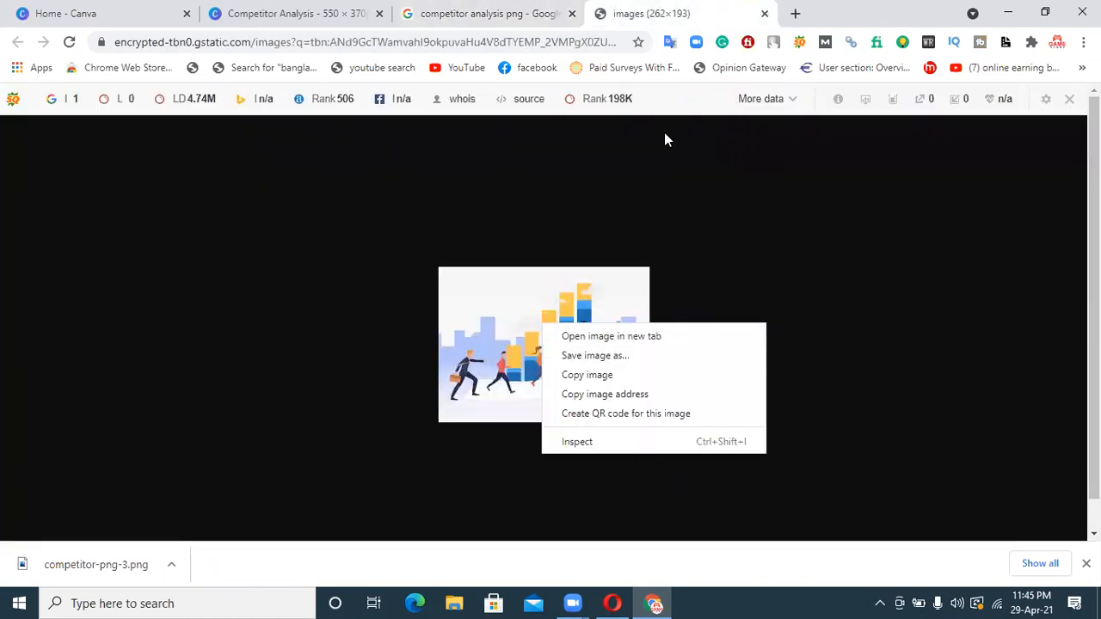
click(766, 14)
click(766, 13)
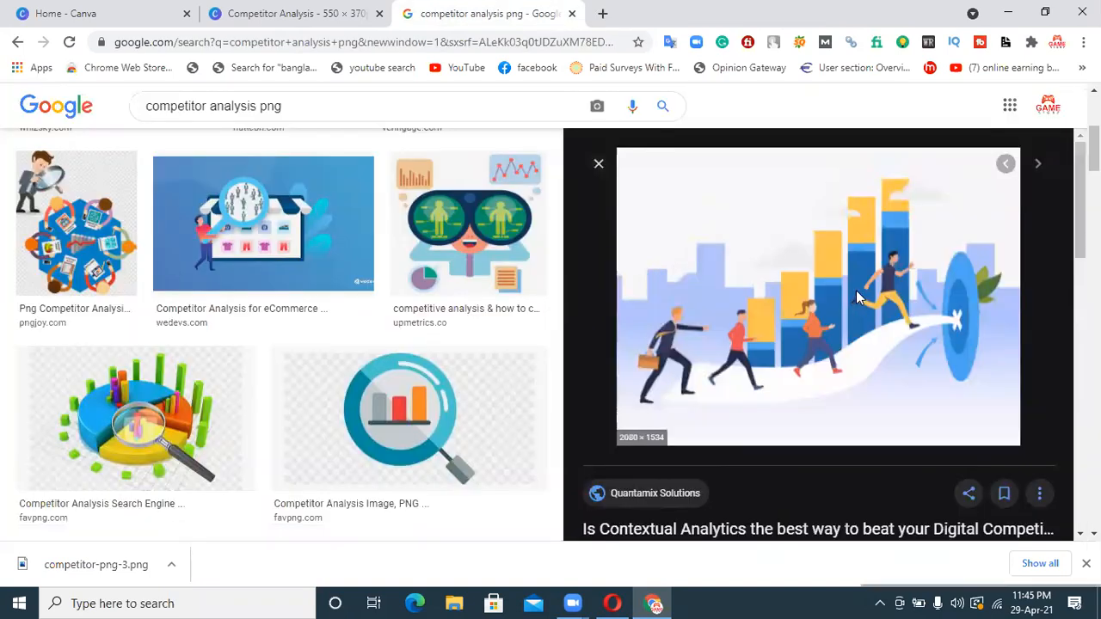
right_click(855, 294)
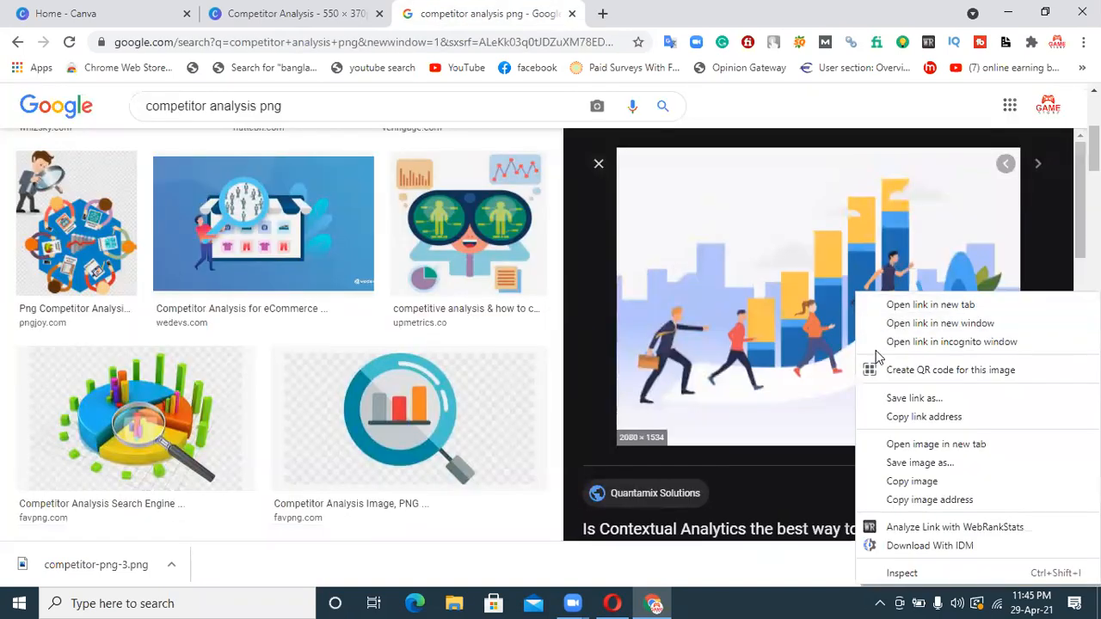
click(920, 444)
click(664, 14)
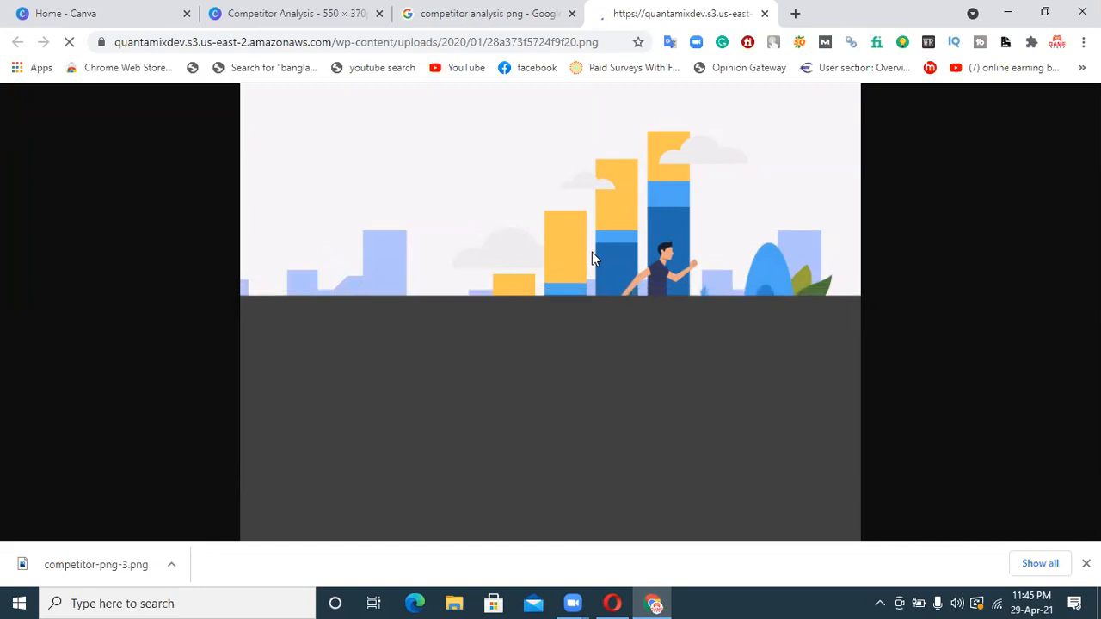
click(764, 14)
Open the running-people illustration in a separate tab, dismiss the downloads bar, and return to the image results while it loads
right_click(835, 336)
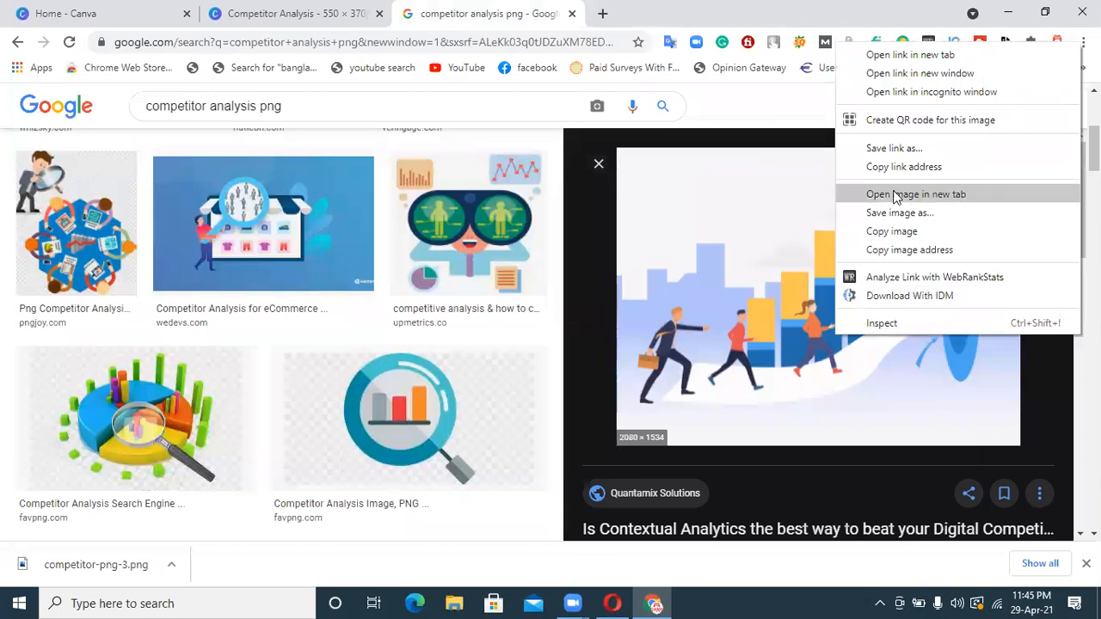
click(900, 192)
click(633, 8)
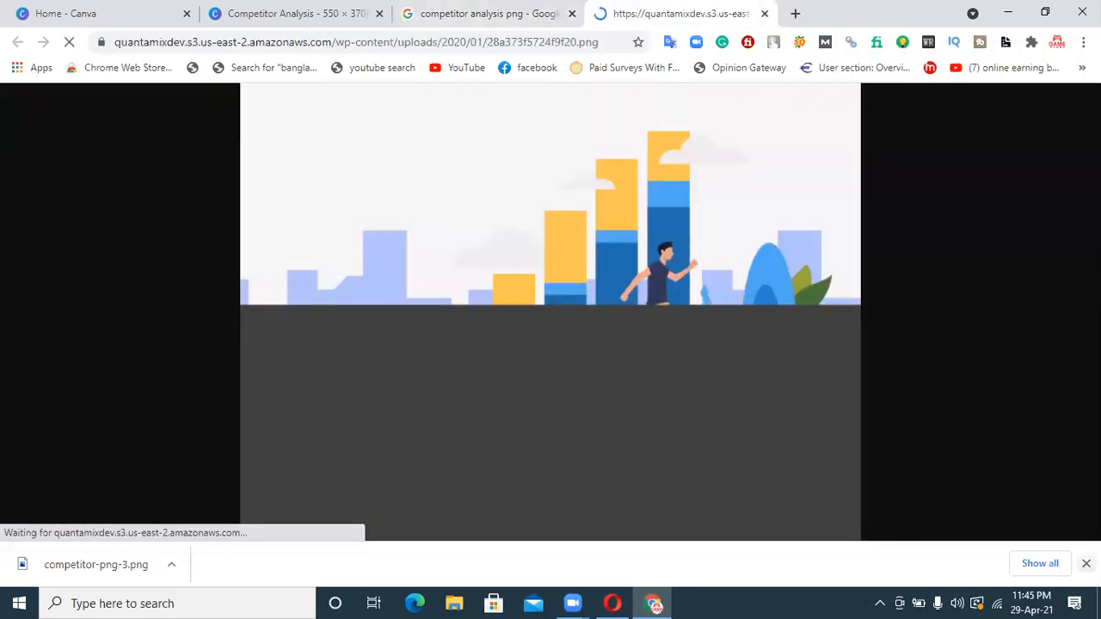
click(1086, 563)
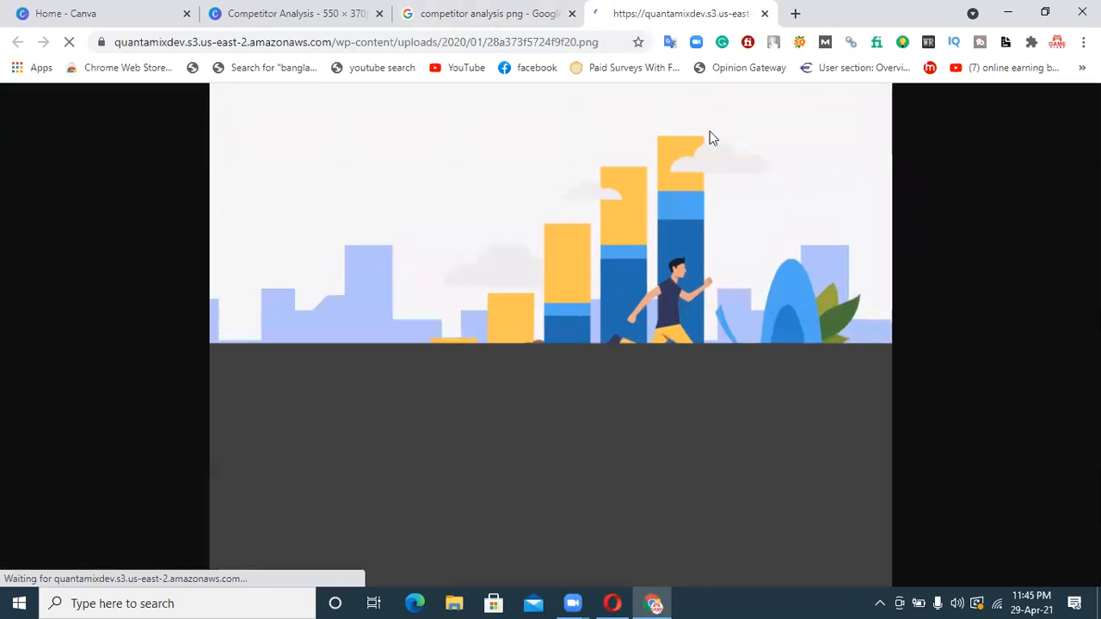
click(509, 12)
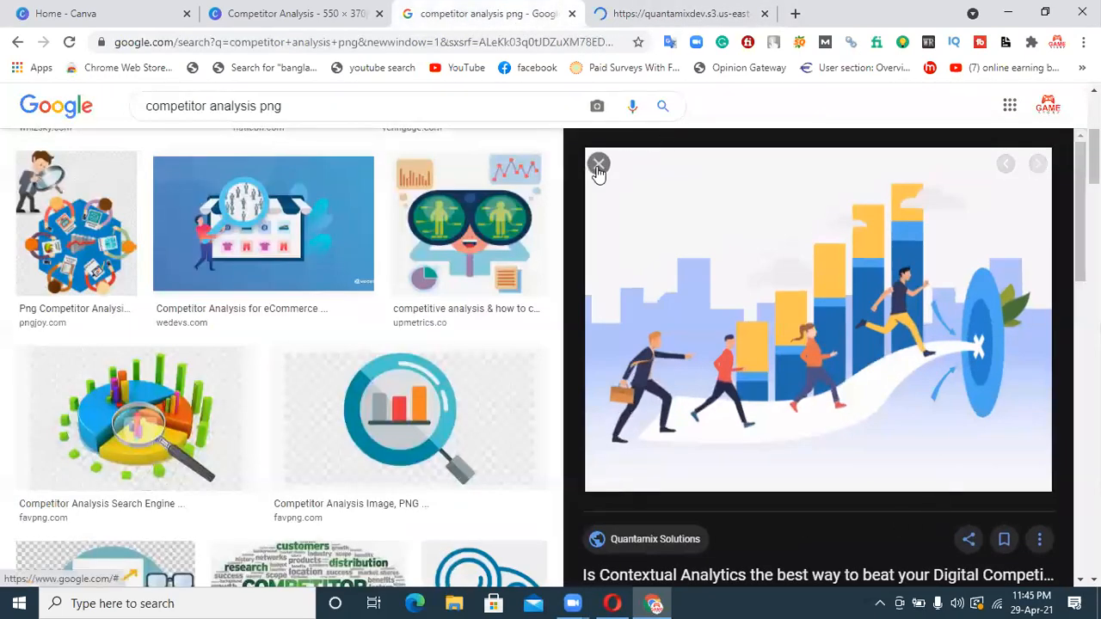
Close the running-people preview and find and preview Fiverr's "Competitive Analysis Elements" image further down the results
click(600, 164)
scroll(550, 358, down, 6)
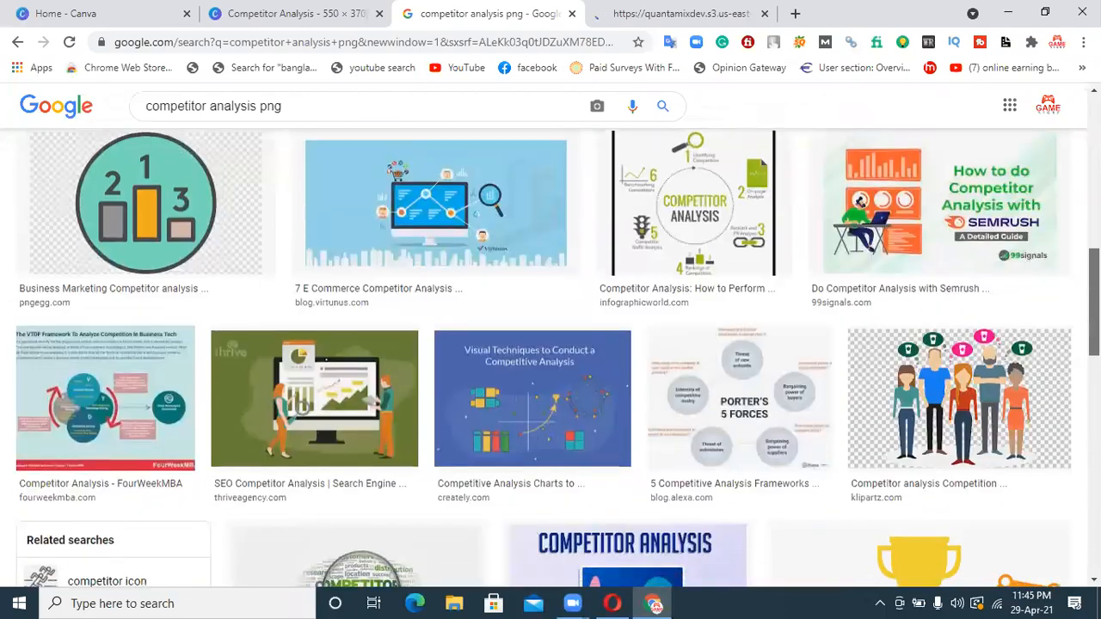
scroll(550, 358, down, 8)
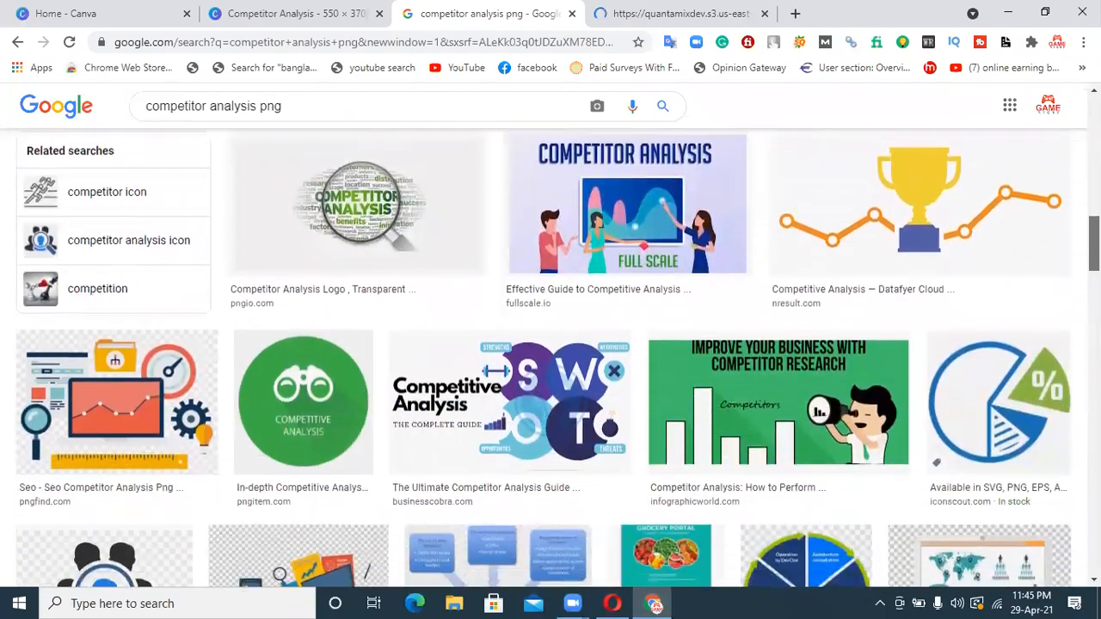
scroll(550, 357, down, 5)
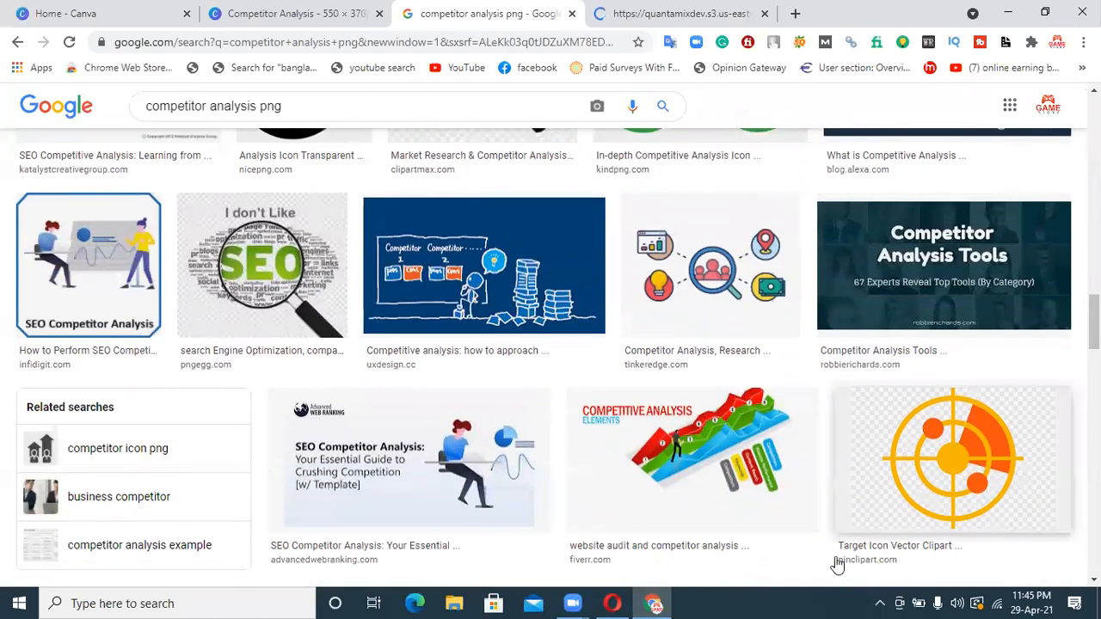
click(697, 504)
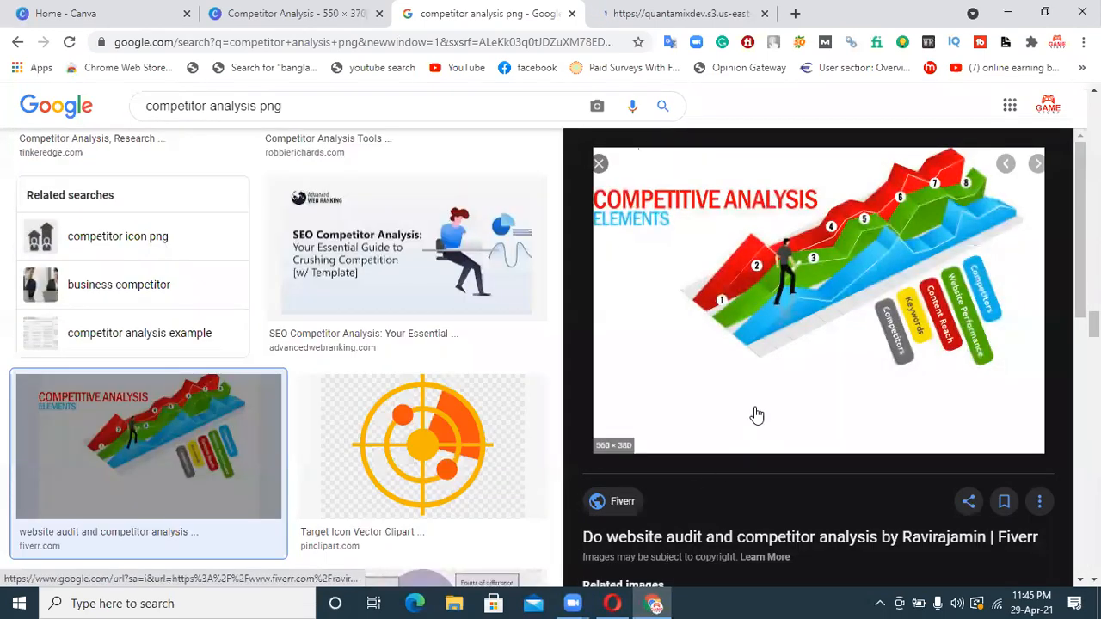
Save the Fiverr image from its own tab as do-website-analysis-with-major-3-competitor-website-analysis in Downloads, and return to the running-people illustration's tab
right_click(766, 316)
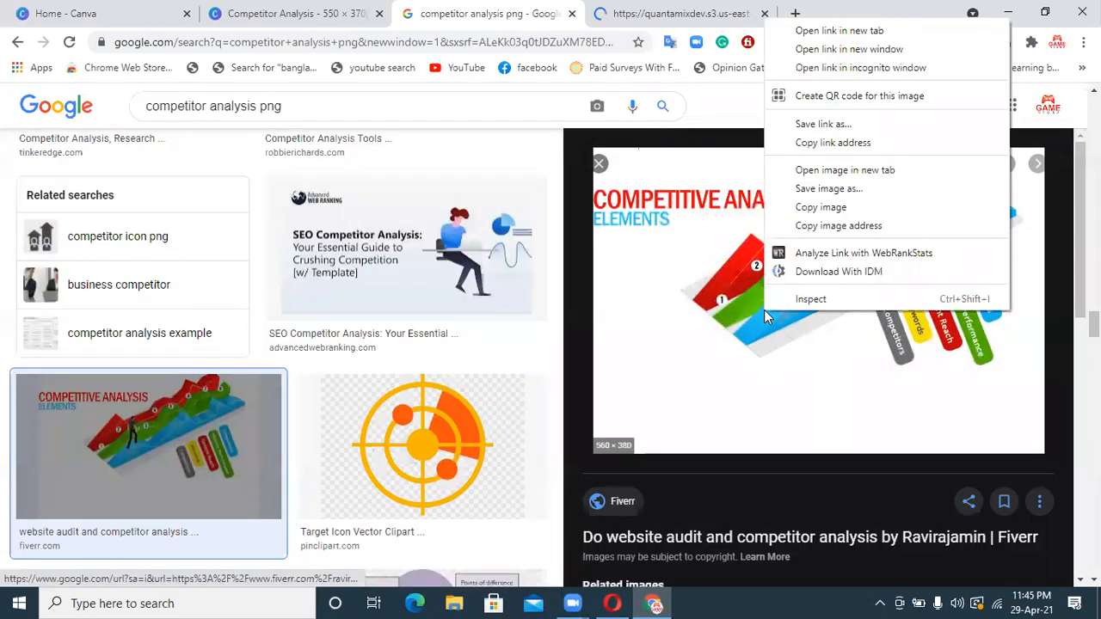
click(839, 171)
click(781, 8)
right_click(664, 275)
click(688, 308)
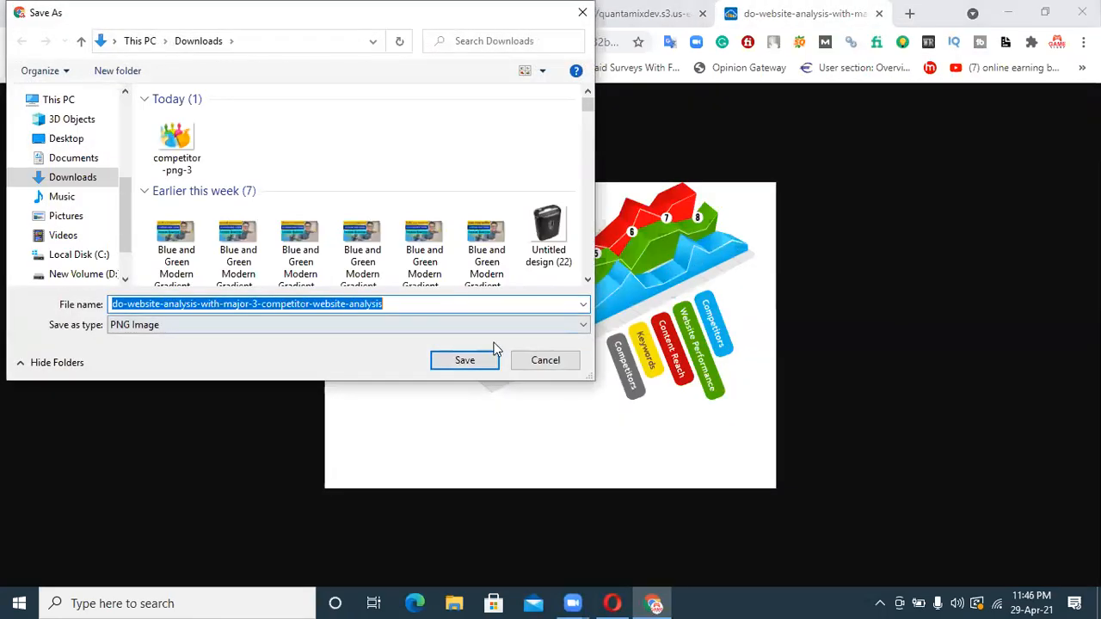
click(490, 355)
click(666, 12)
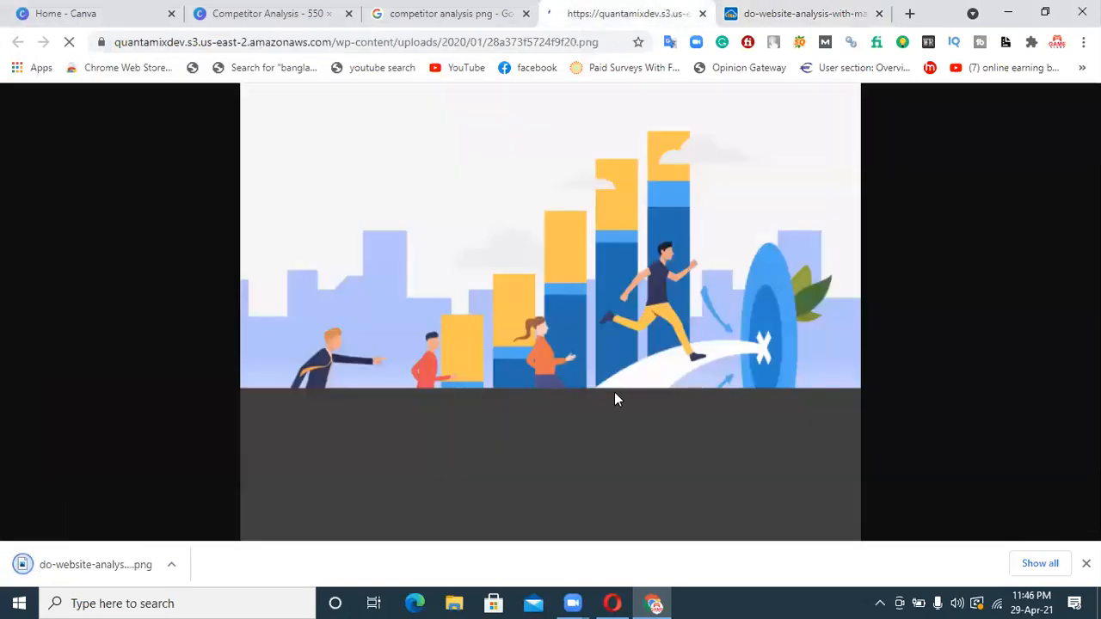
Return to the competitor analysis png results, close the Fiverr preview, and find and preview PNGio's word-cloud magnifying glass image
click(778, 13)
click(456, 13)
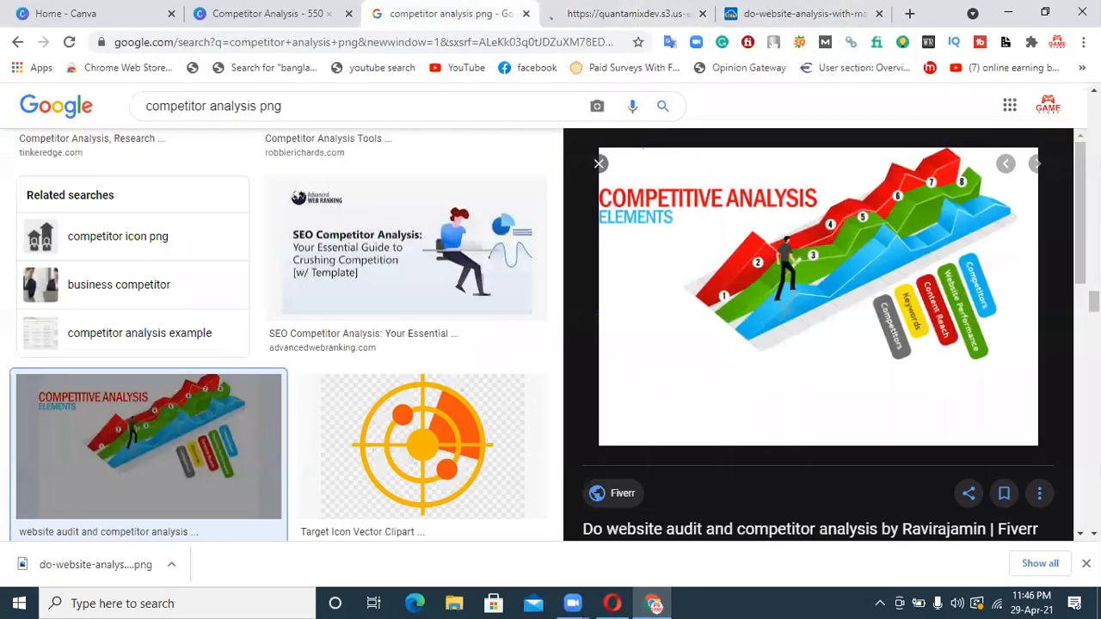
scroll(817, 336, down, 10)
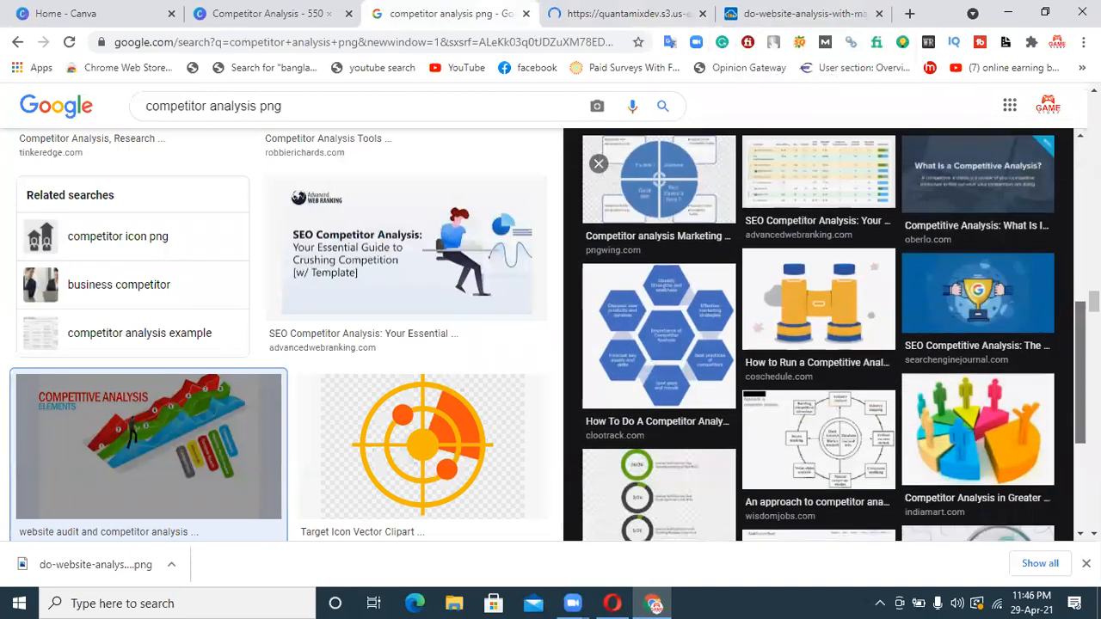
scroll(817, 335, down, 3)
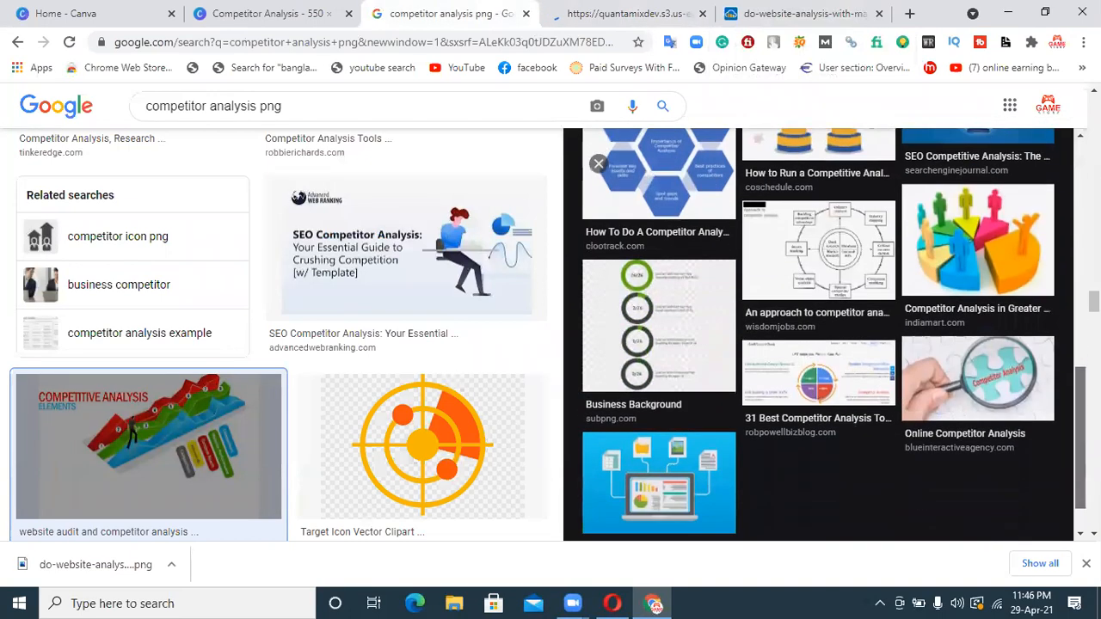
click(599, 165)
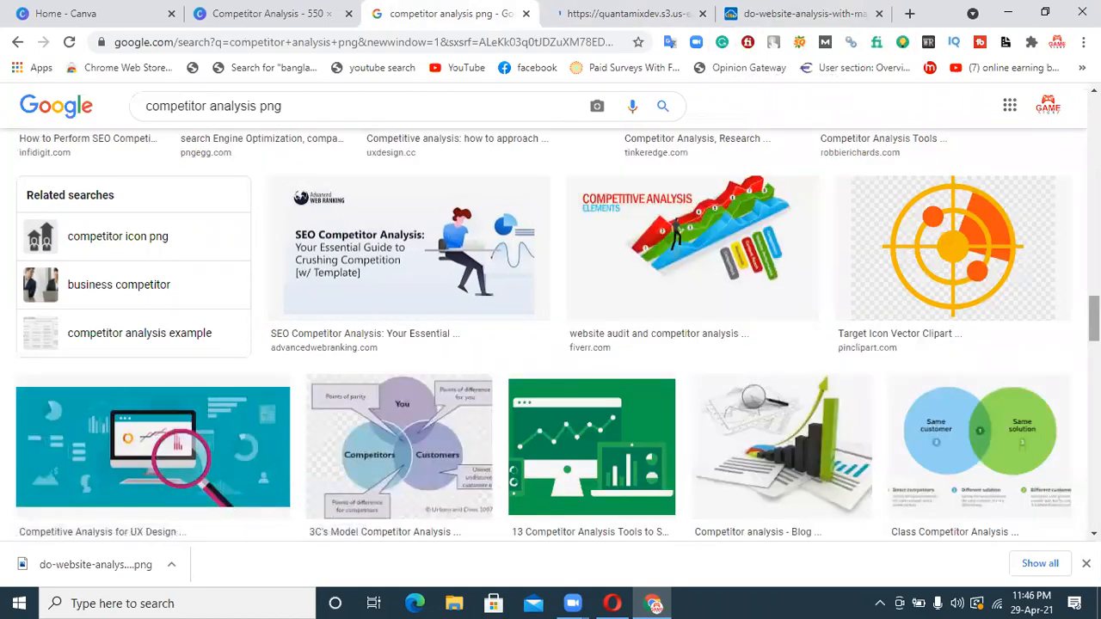
scroll(550, 336, down, 7)
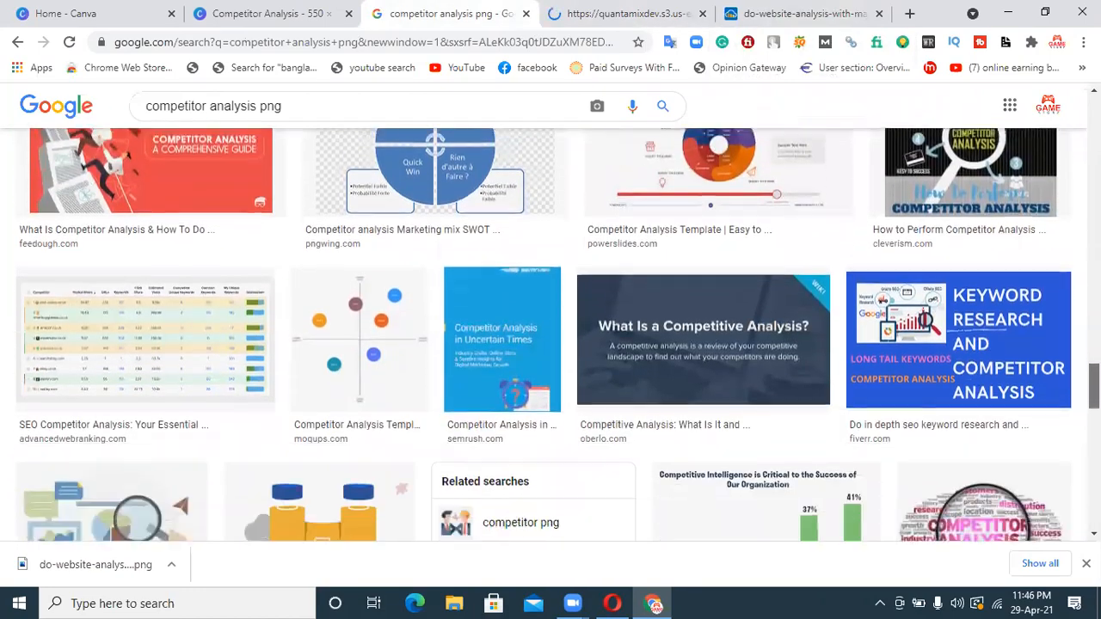
scroll(551, 335, down, 3)
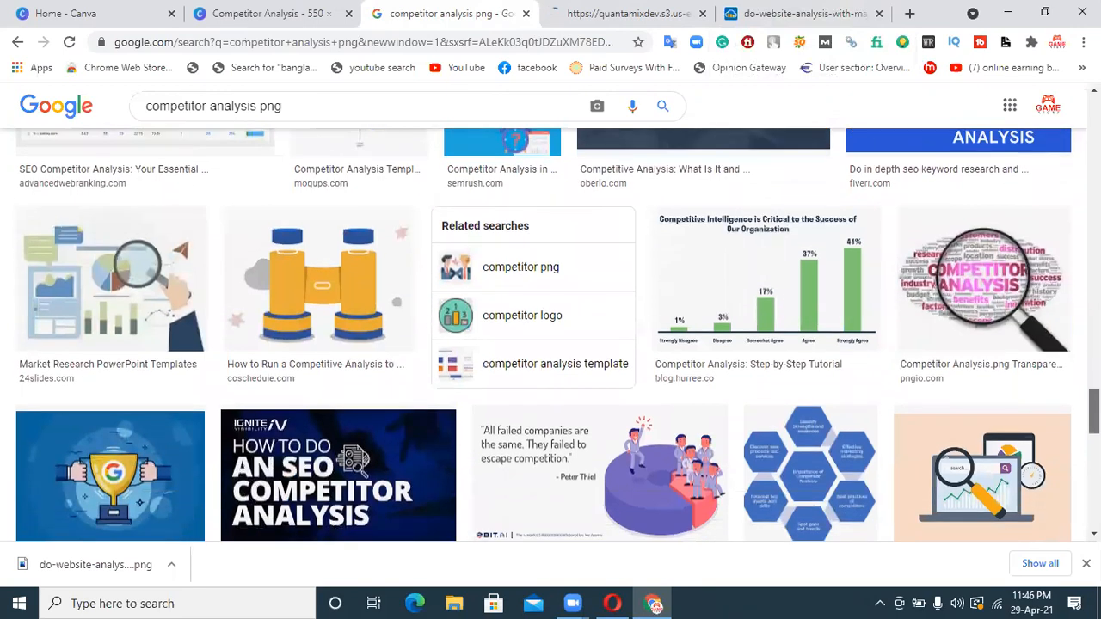
scroll(946, 387, down, 2)
click(946, 275)
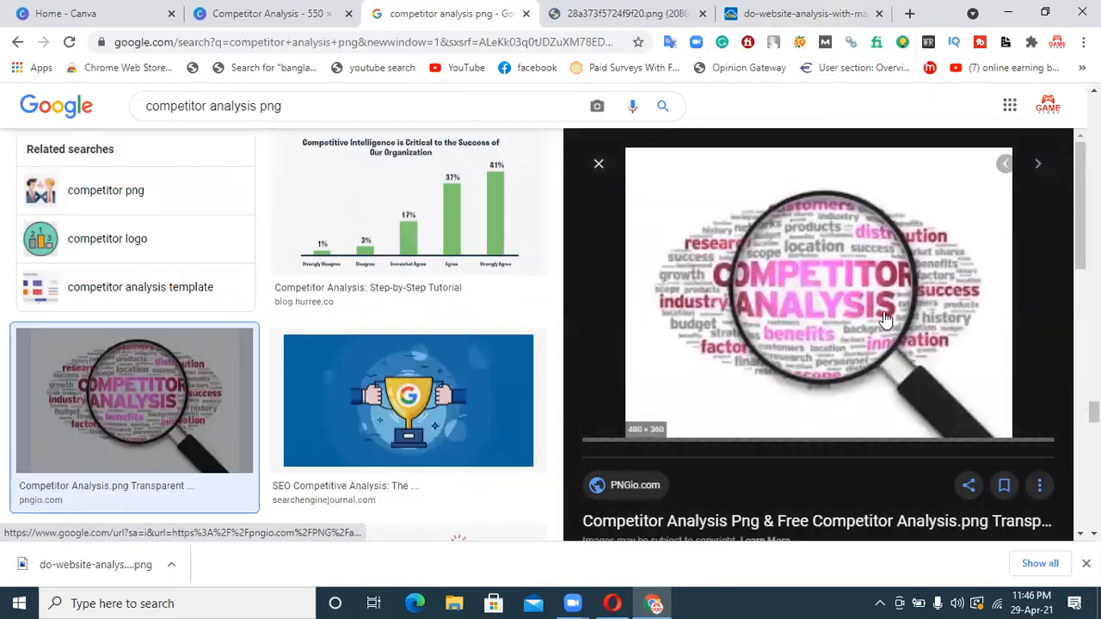
Save the PNGio magnifying glass image from its own tab into Downloads, and close all the separate image tabs
right_click(848, 289)
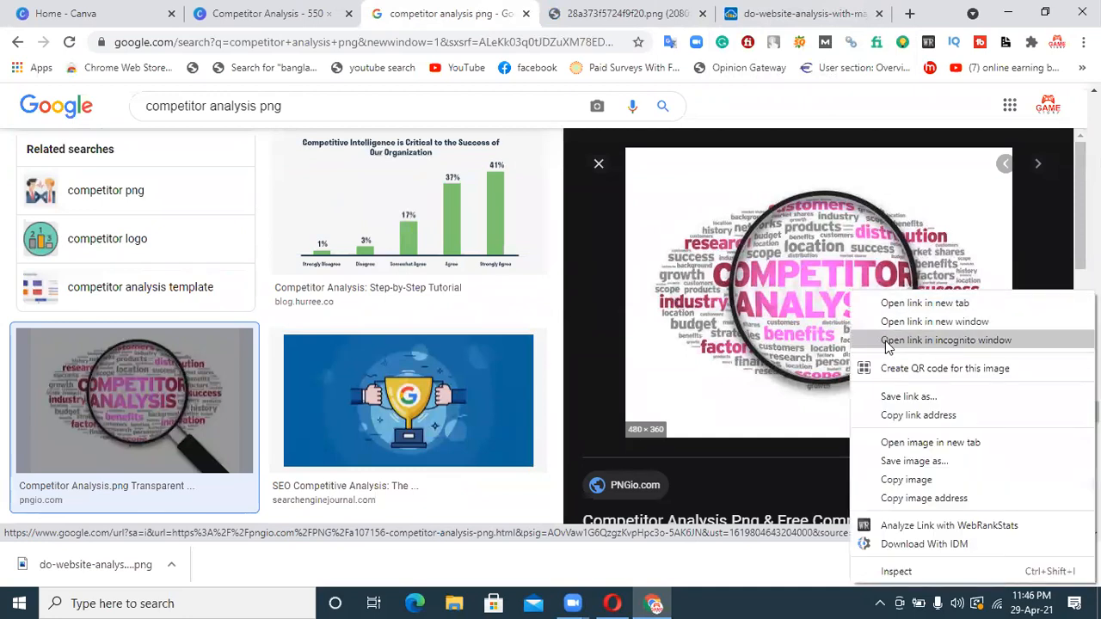
click(916, 447)
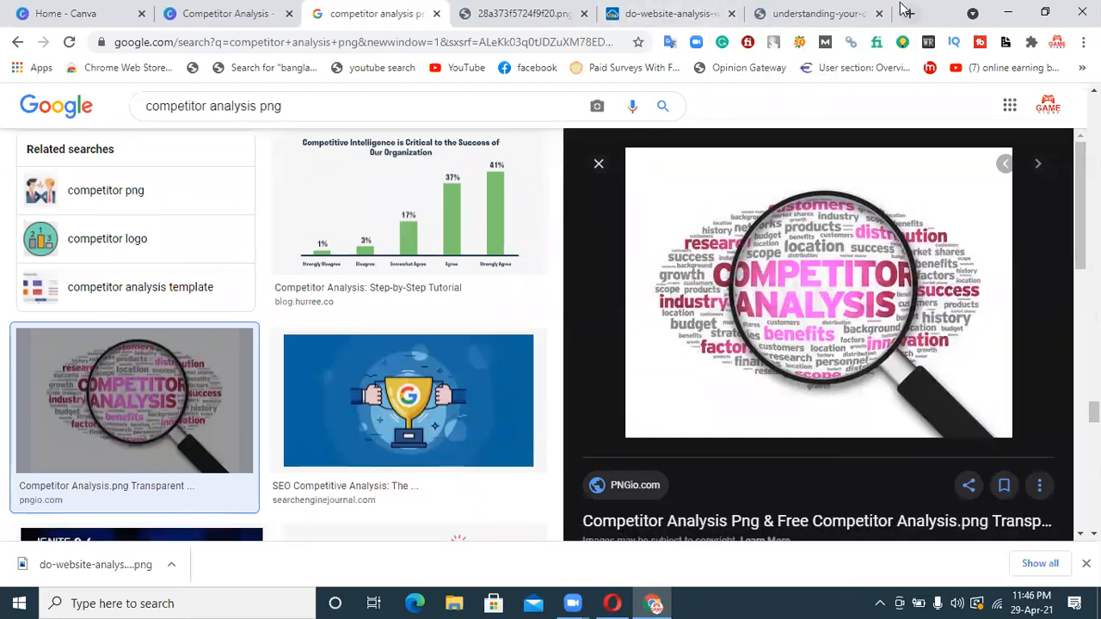
click(825, 13)
right_click(567, 313)
click(628, 348)
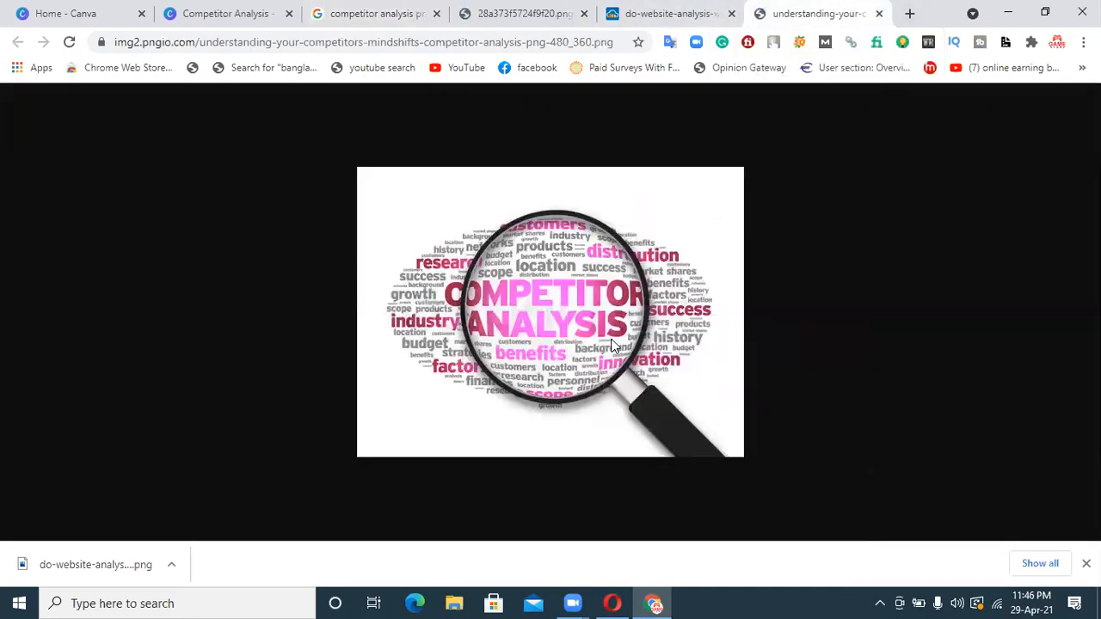
click(493, 365)
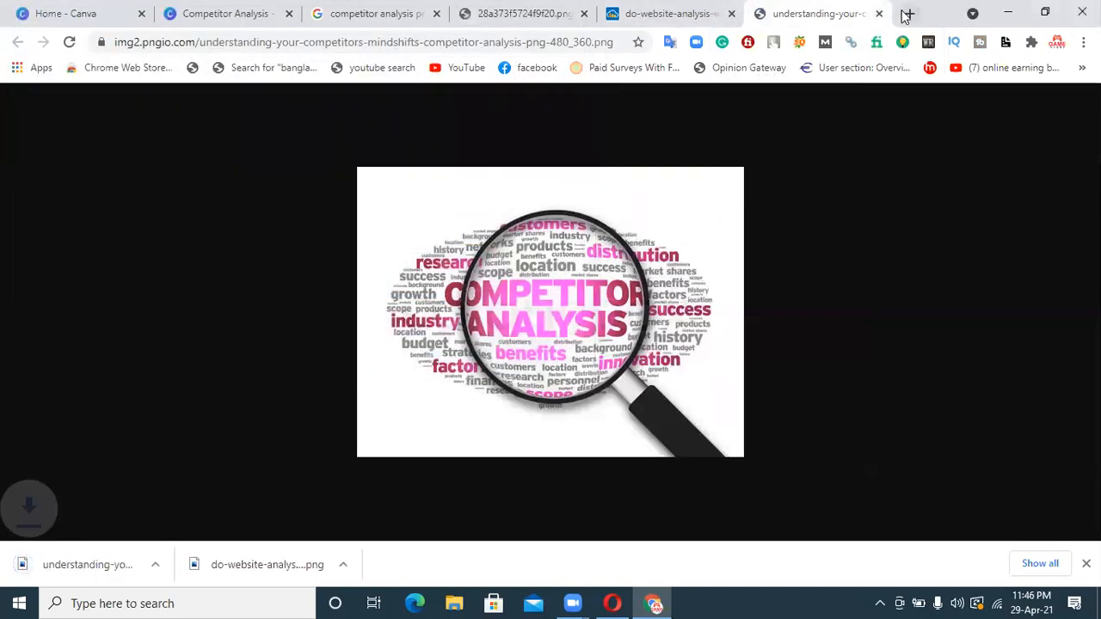
click(878, 14)
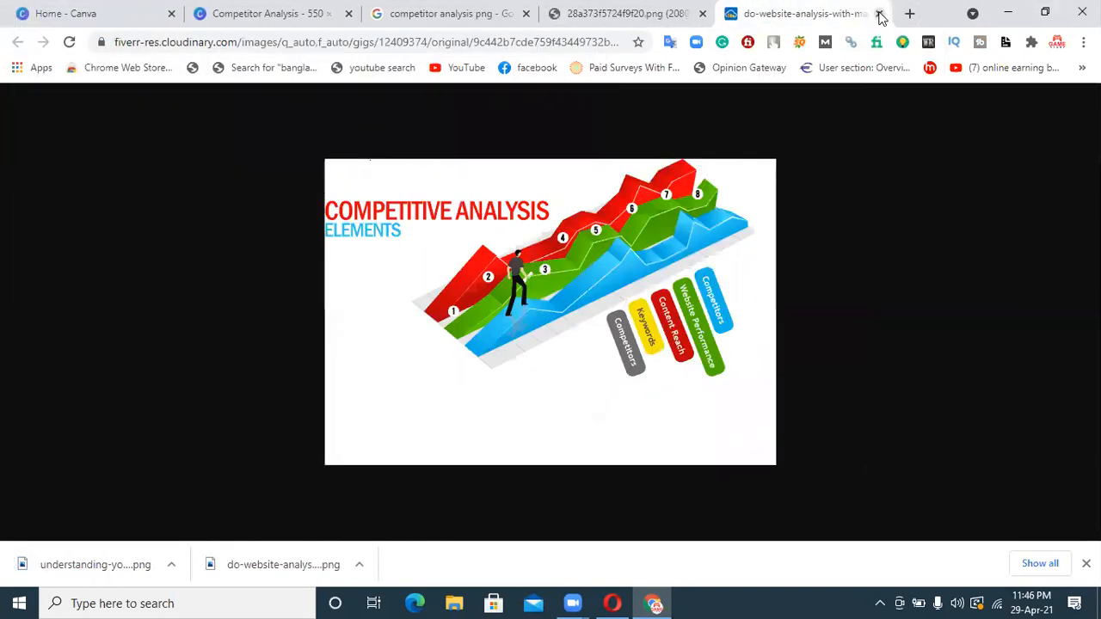
click(875, 13)
click(764, 14)
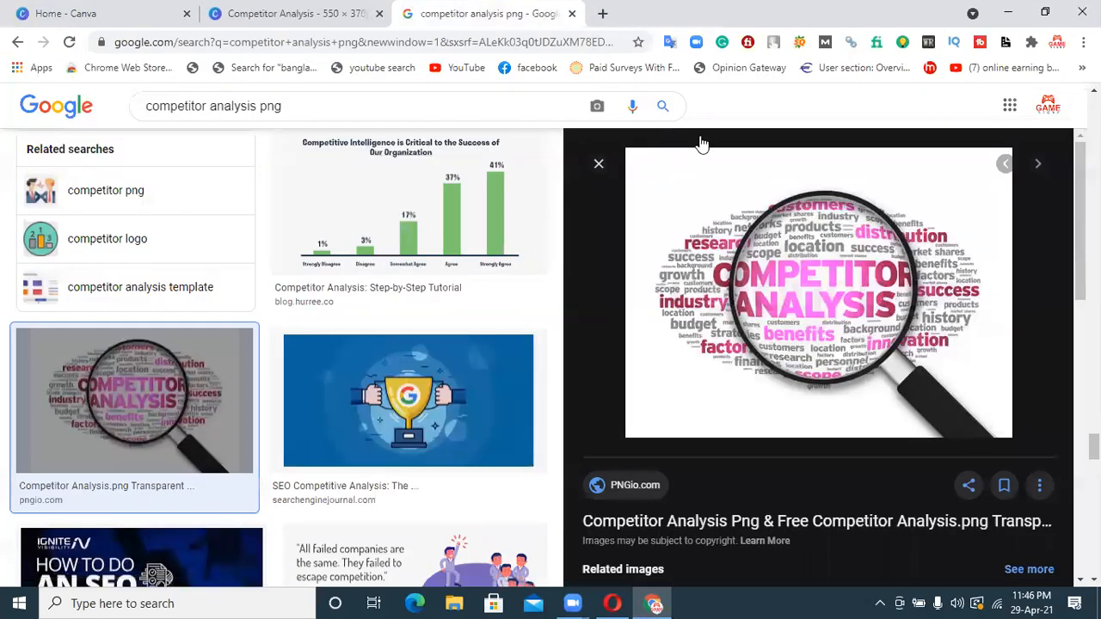
Open remove.bg in a new tab and upload the magnifying glass image from Downloads for background removal
click(600, 14)
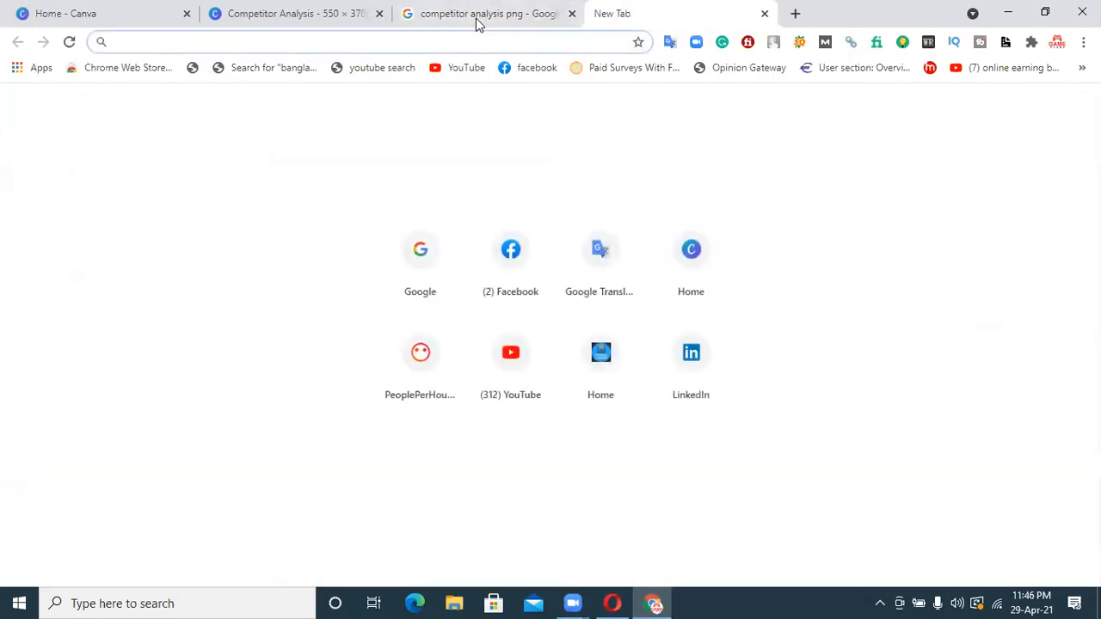
text(remove.bg)
key(Return)
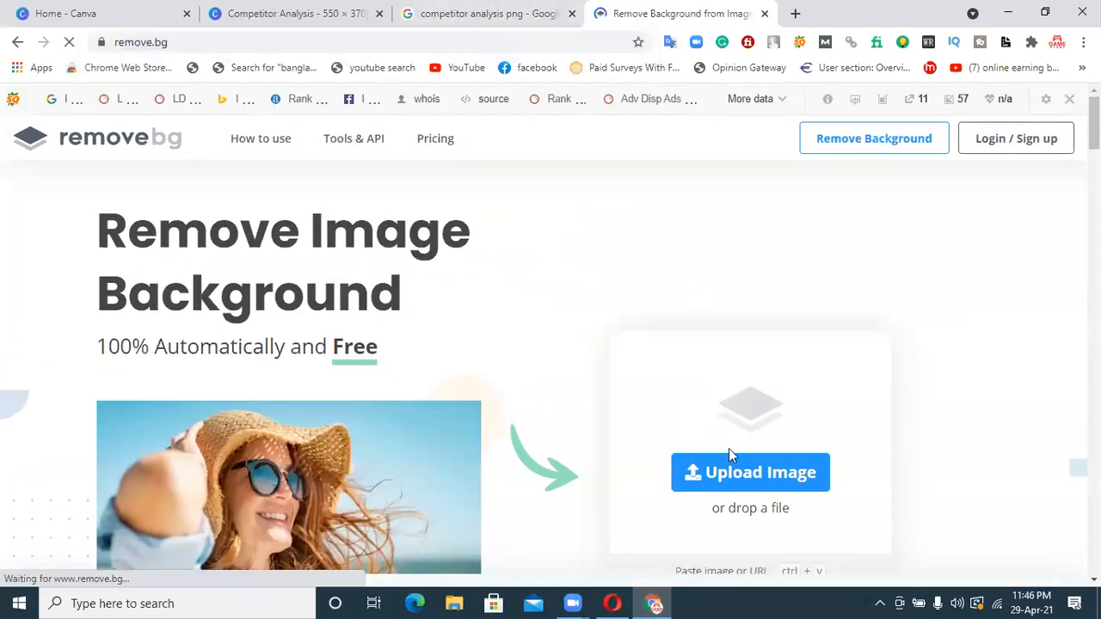
click(528, 521)
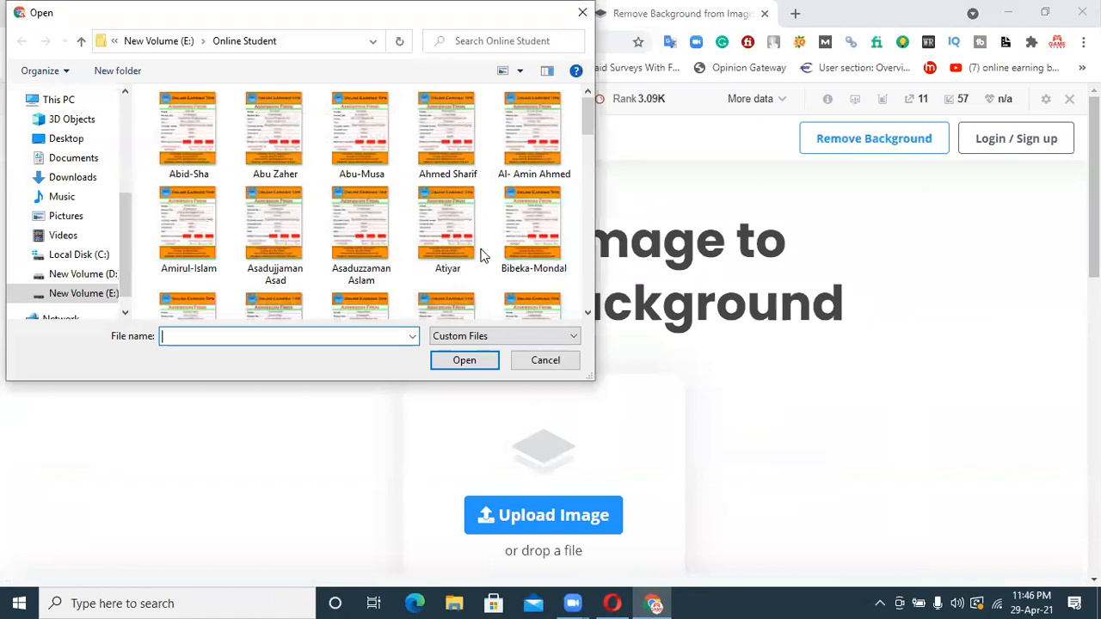
click(72, 178)
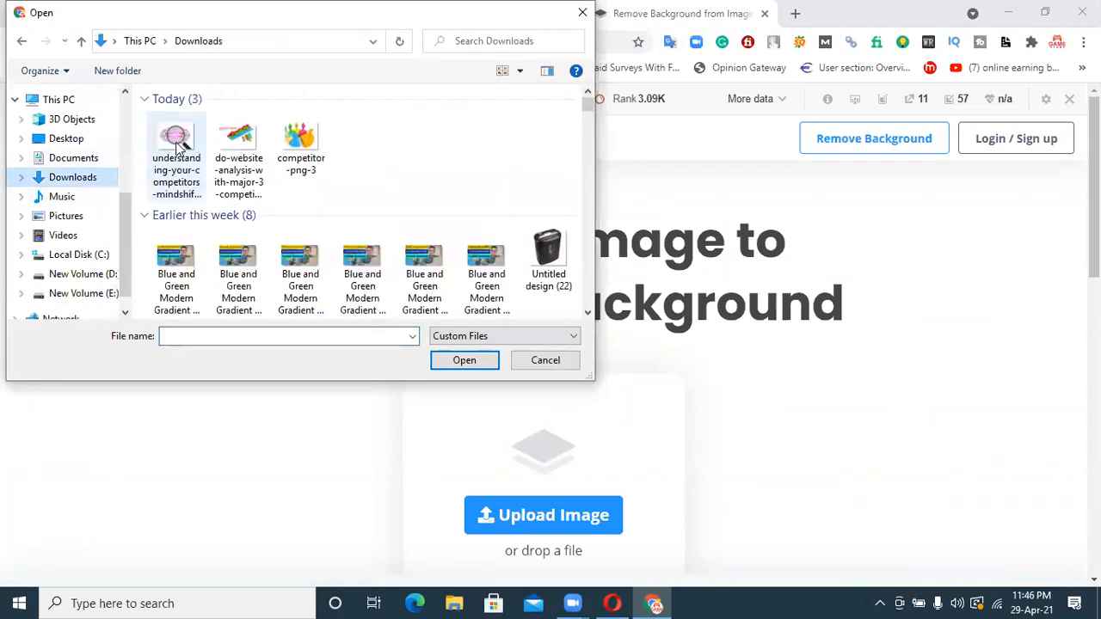
double_click(188, 147)
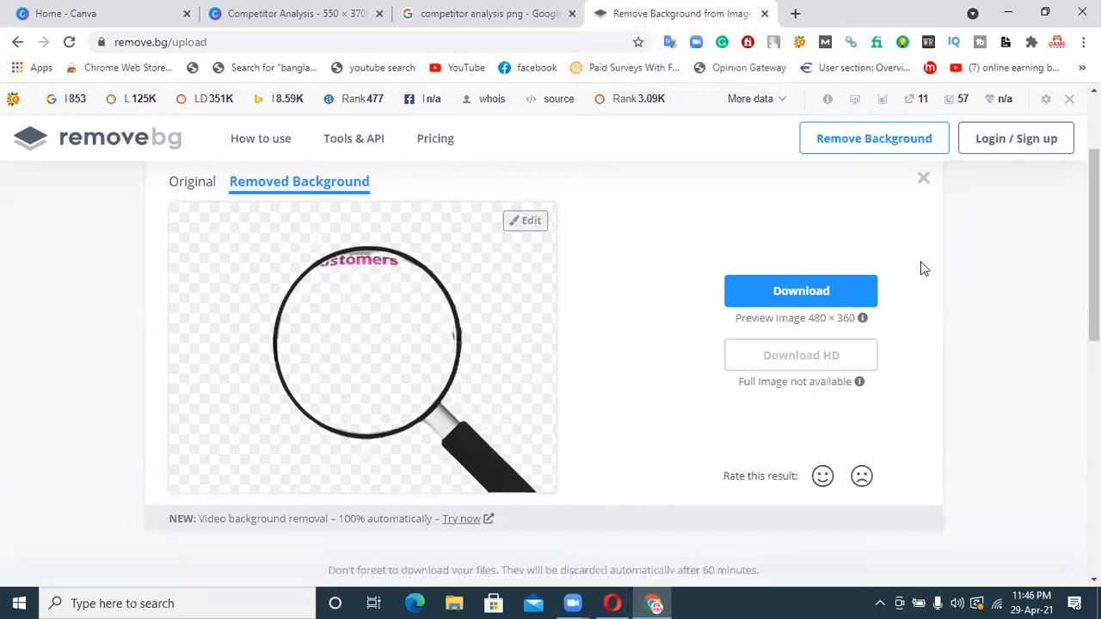
Check the magnifying glass cutout and upload the do-website-analysis chart image from Downloads for background removal
scroll(876, 291, down, 2)
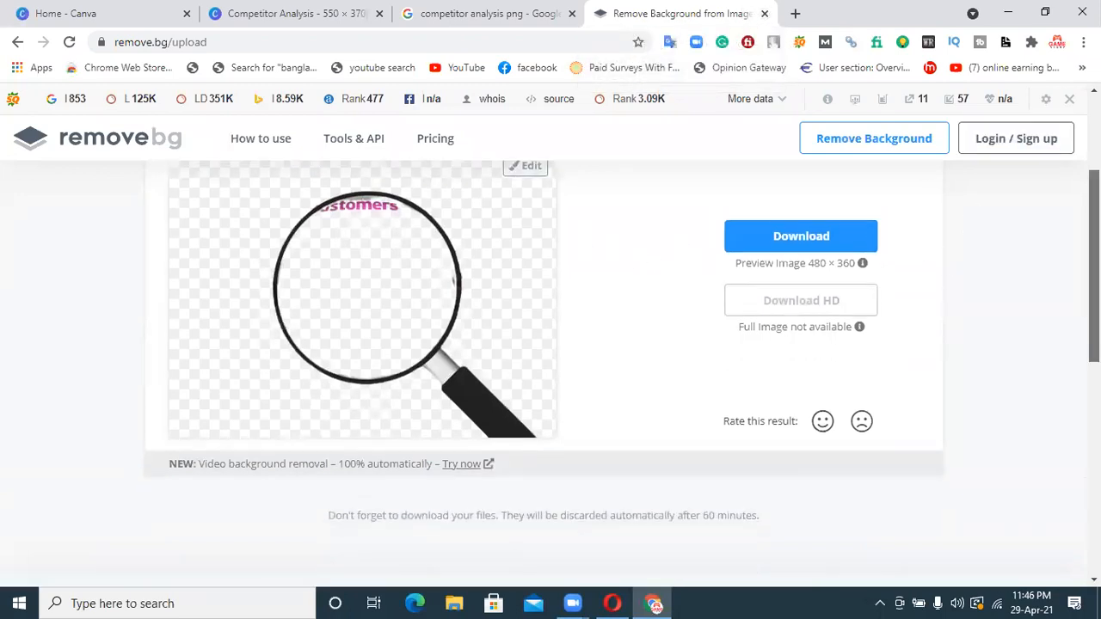
scroll(837, 173, up, 3)
click(546, 199)
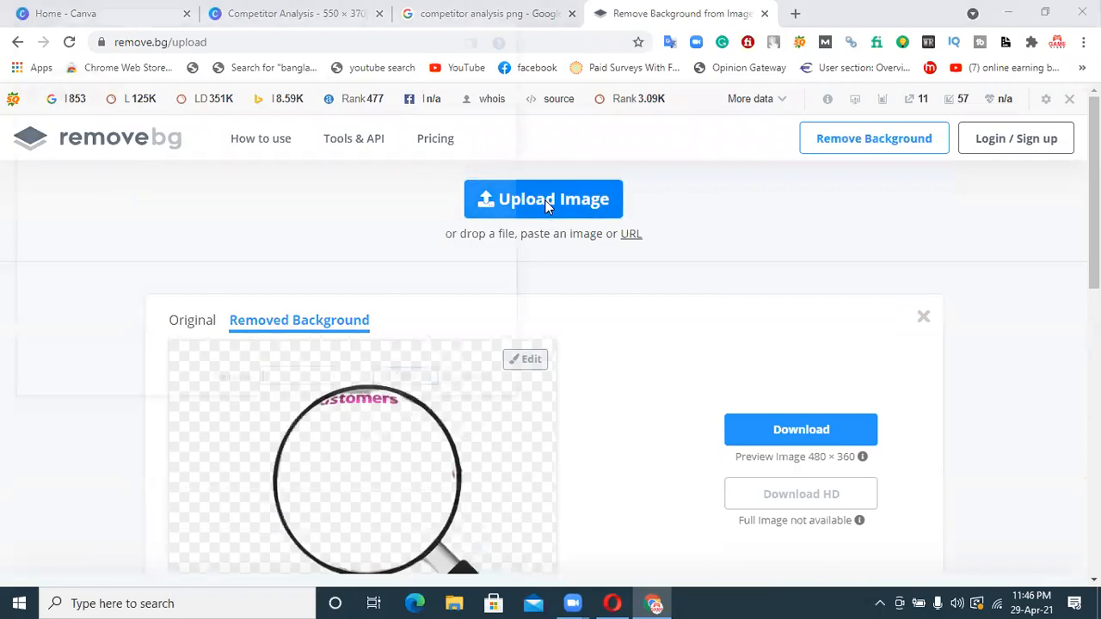
double_click(246, 155)
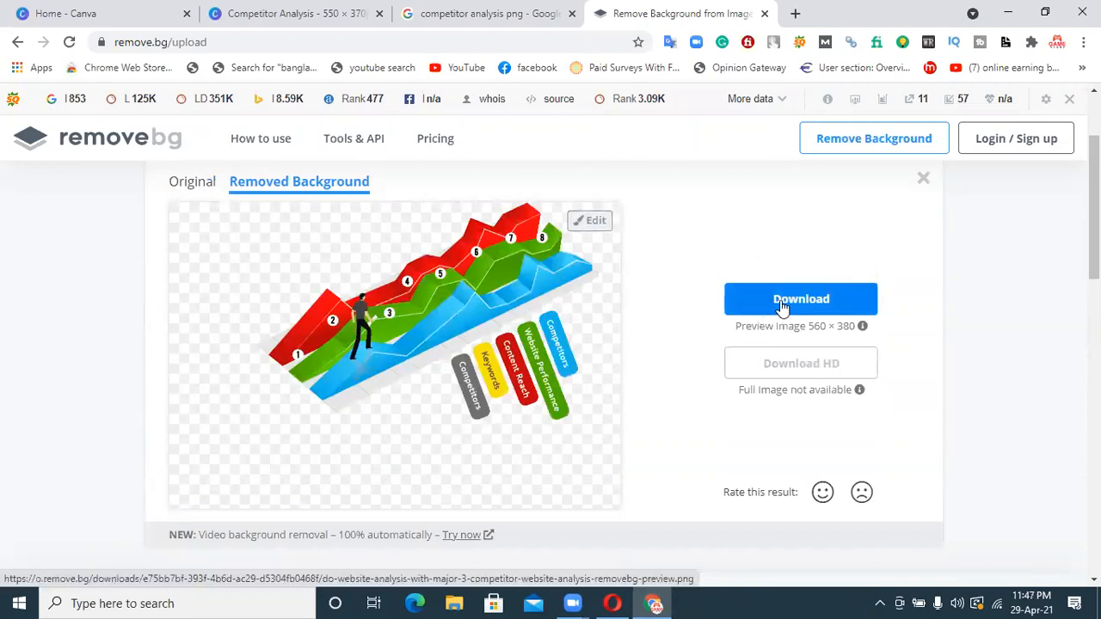
Switch to the Canva design and upload the magnifying glass, do-website-analysis chart and competitor-png-3 images from Downloads
click(444, 10)
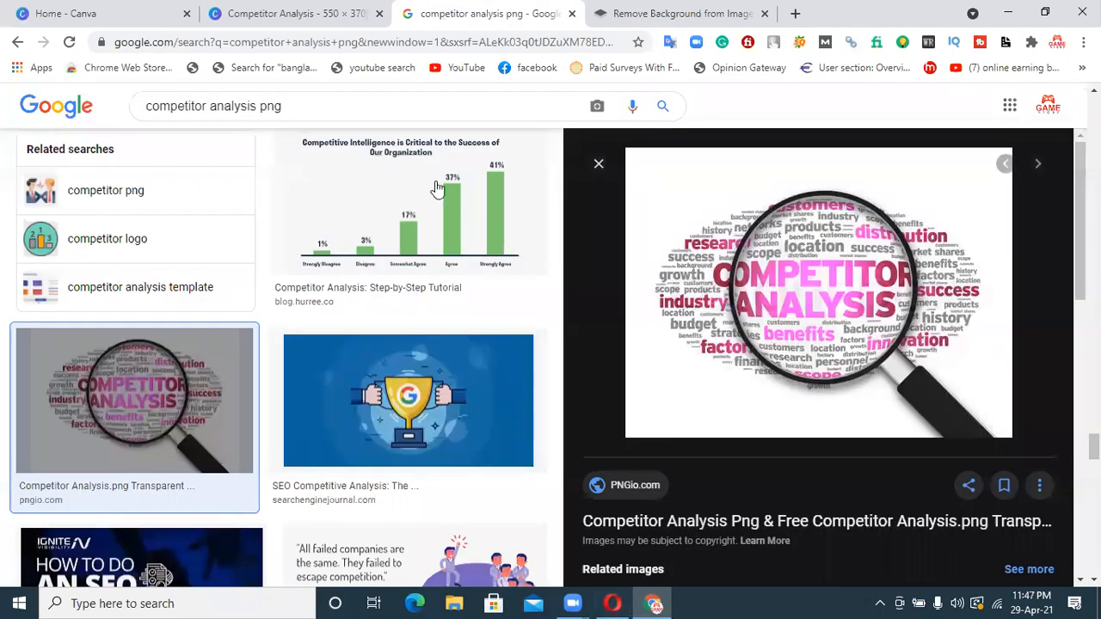
click(292, 13)
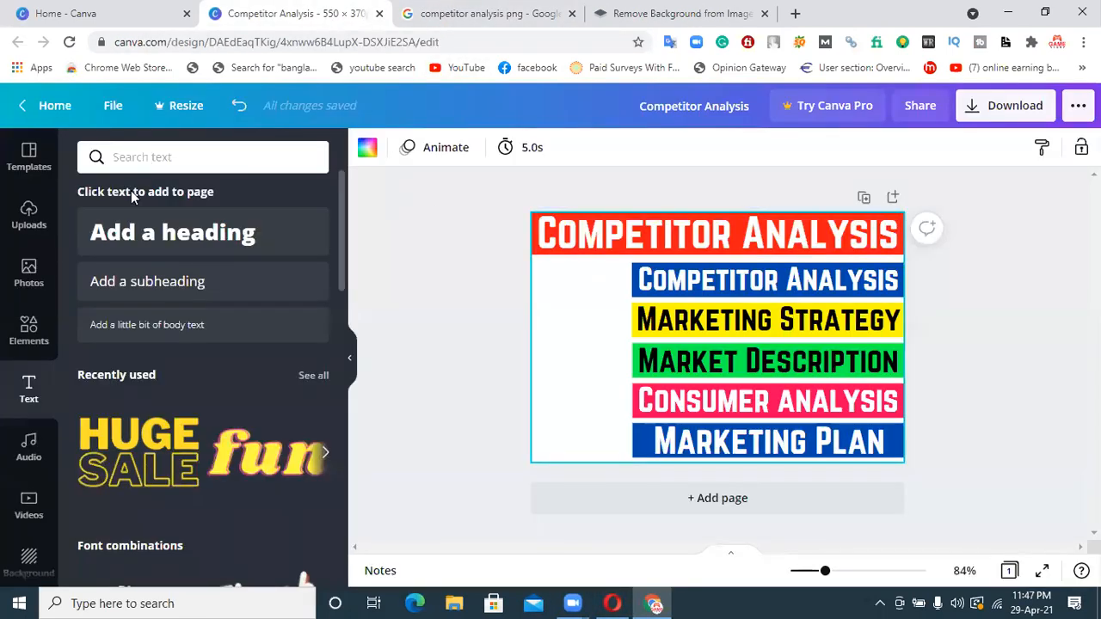
click(29, 215)
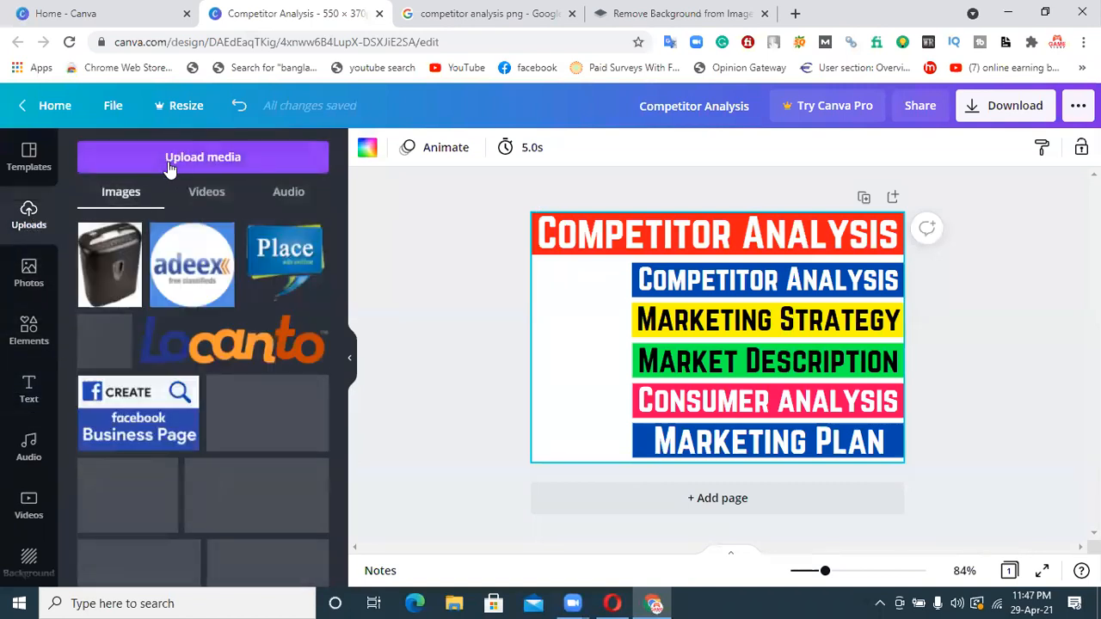
click(168, 167)
click(105, 254)
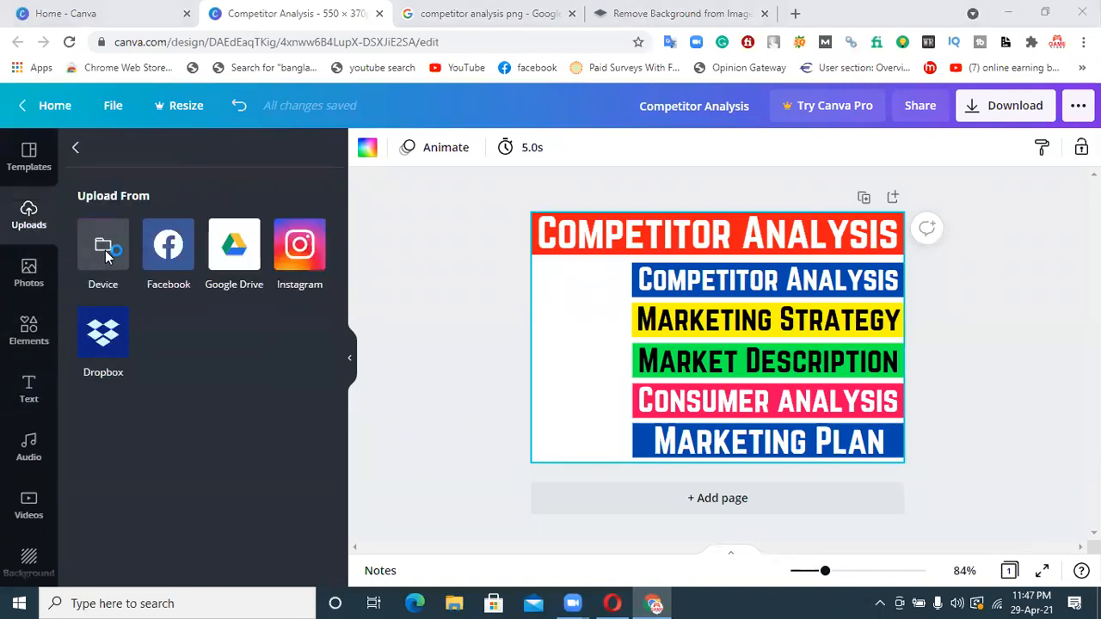
click(191, 148)
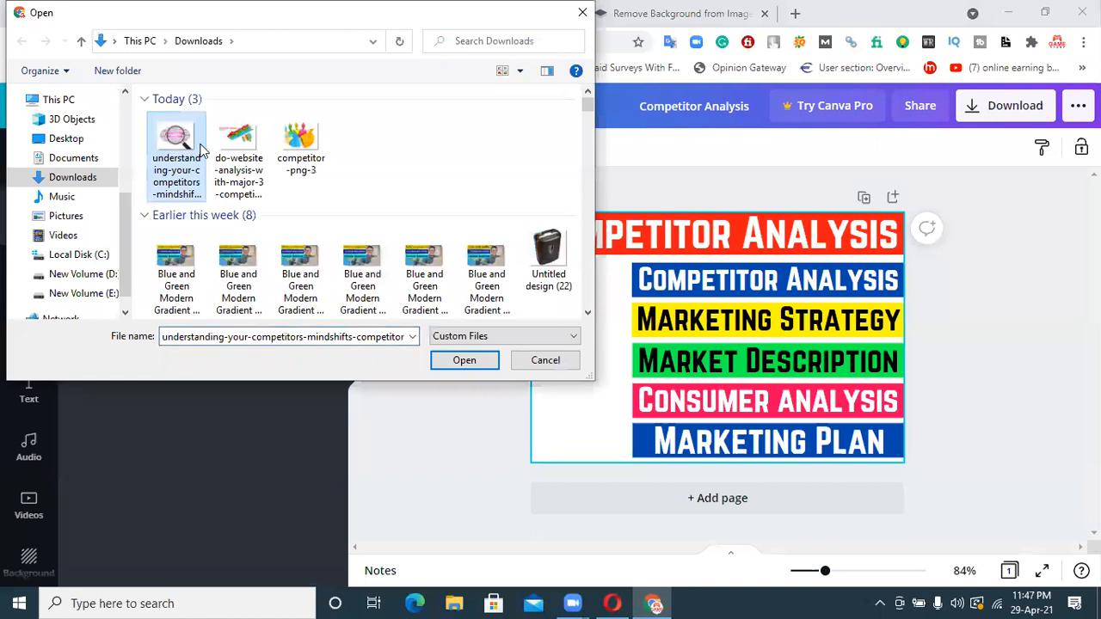
ctrl+click(219, 155)
ctrl+click(298, 155)
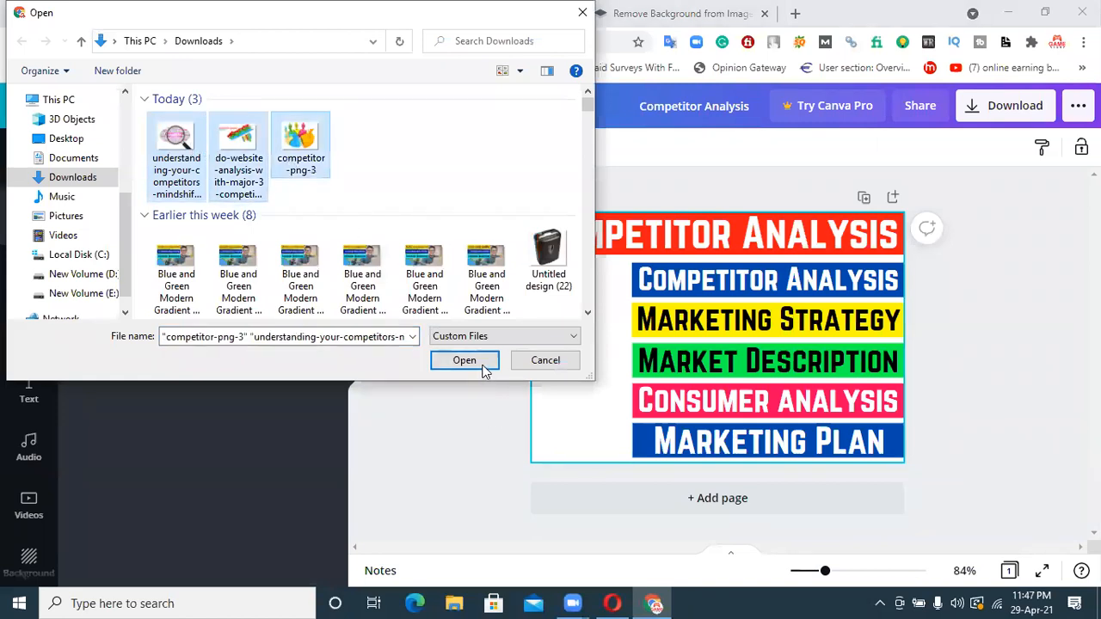
click(483, 368)
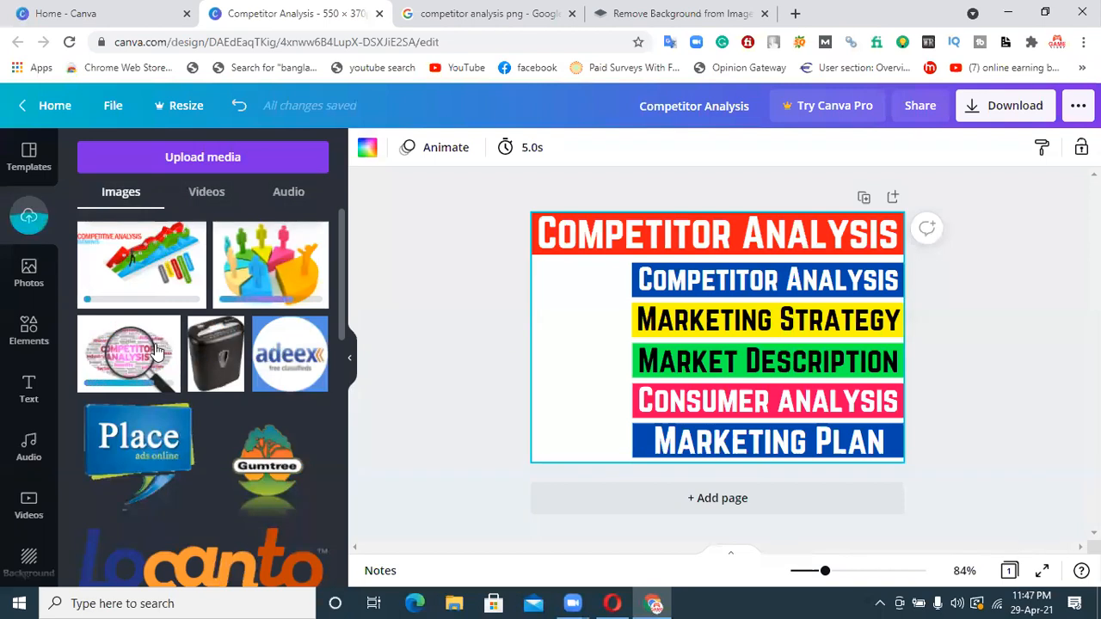
Add the magnifying glass image to the page, shrinking it to fit the blank area beside the Competitor Analysis and Marketing Strategy bands
click(156, 350)
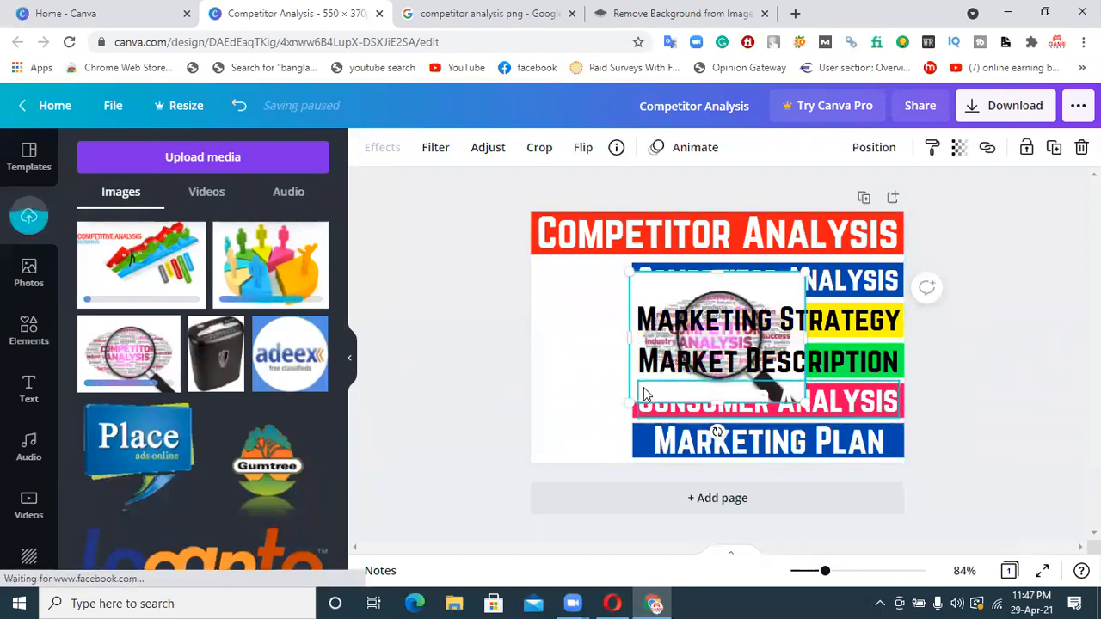
mouse_move(594, 409)
mouse_down()
mouse_move(587, 386)
mouse_move(548, 382)
mouse_move(590, 389)
mouse_up()
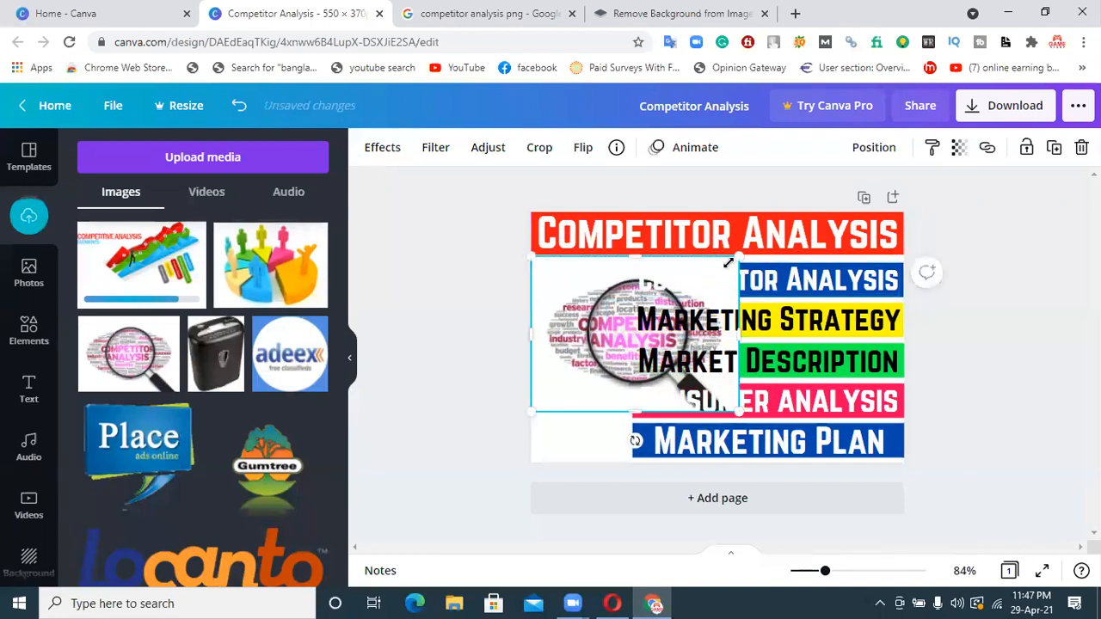
drag(732, 261, 615, 315)
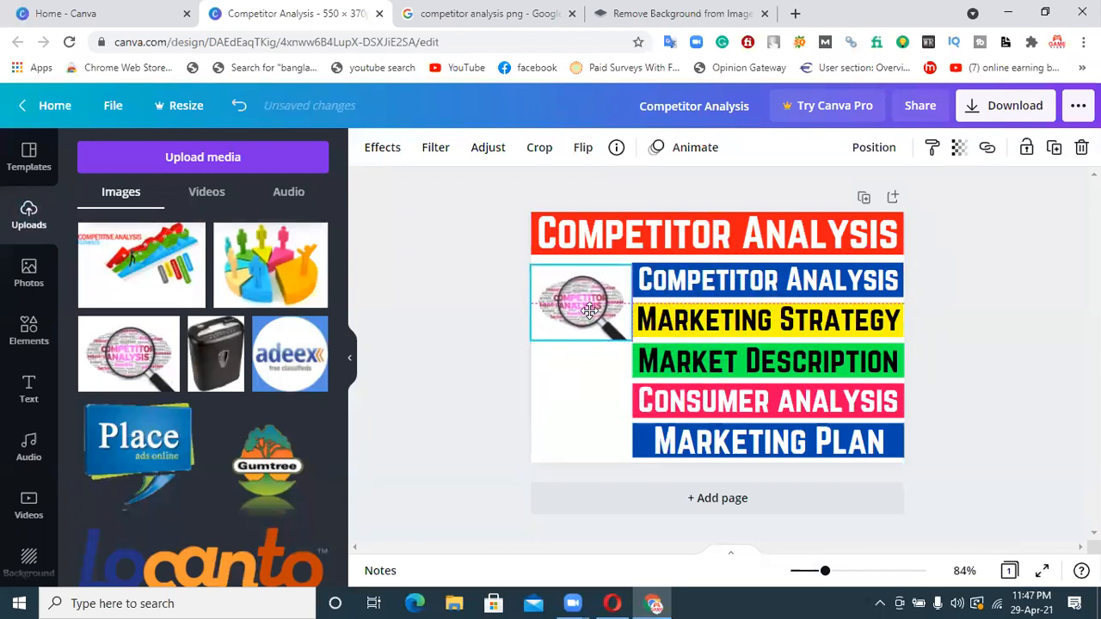